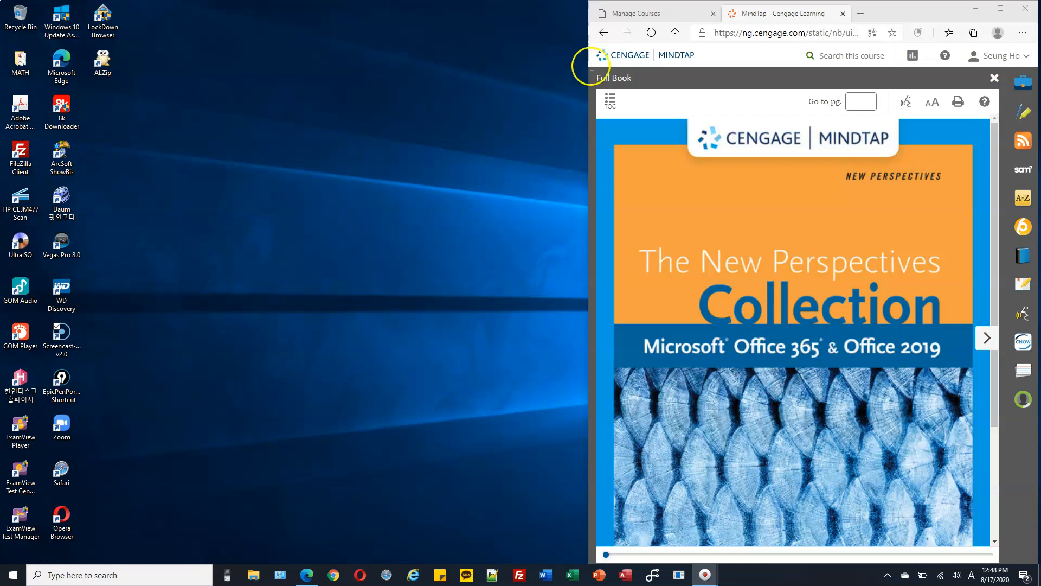
- Open Word 2019 chapter 1, Creating and Editing a Document, from the e-book's table of contents
left_click(609, 99)
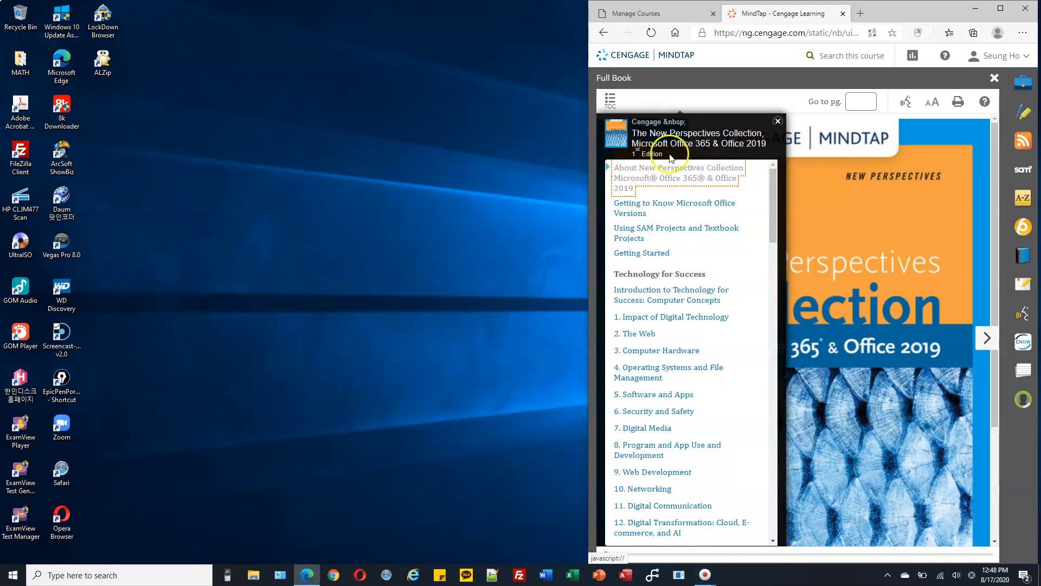
scroll(696, 267, "down", 10)
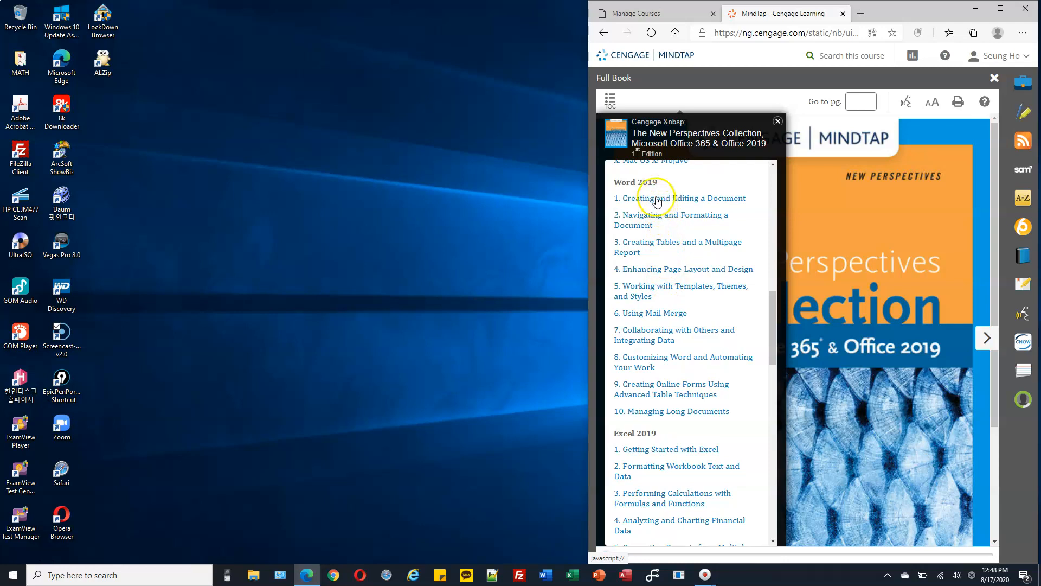
left_click(636, 199)
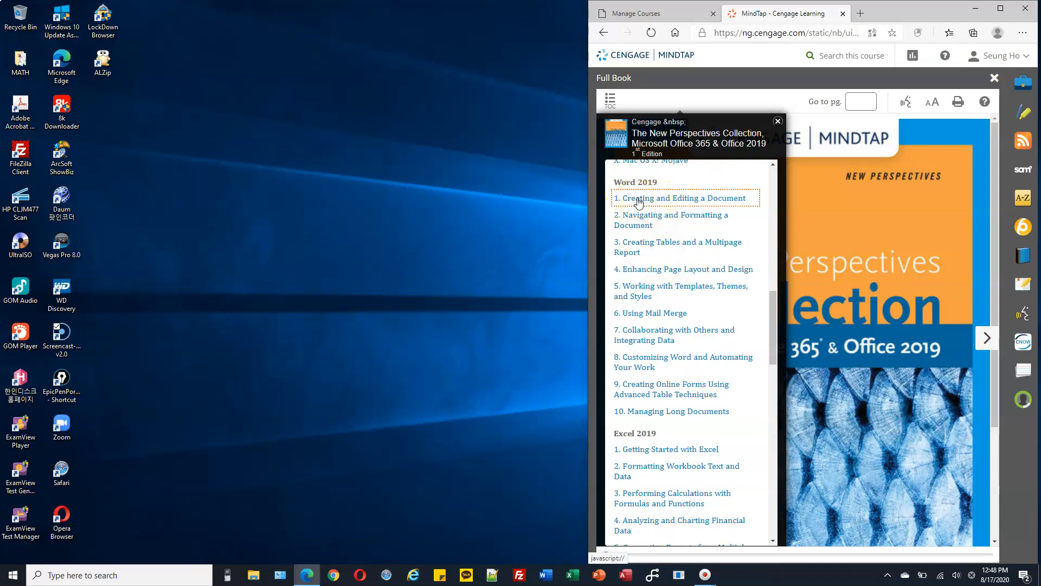
- Open WD 1-26a Practice: Review Assignments from the chapter outline and read its introduction and first instructions
scroll(781, 255, "down", 3)
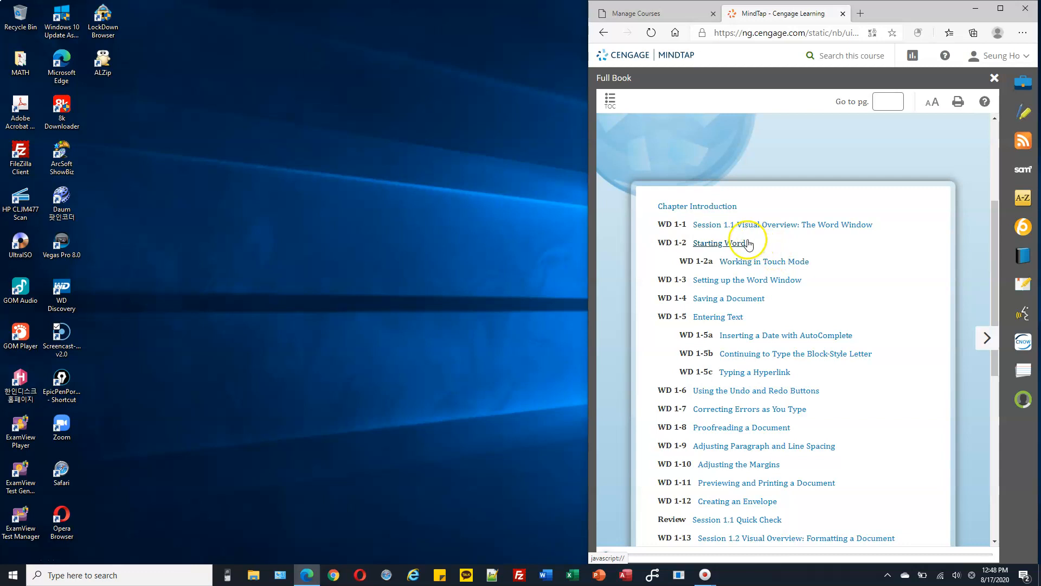
scroll(750, 228, "down", 1)
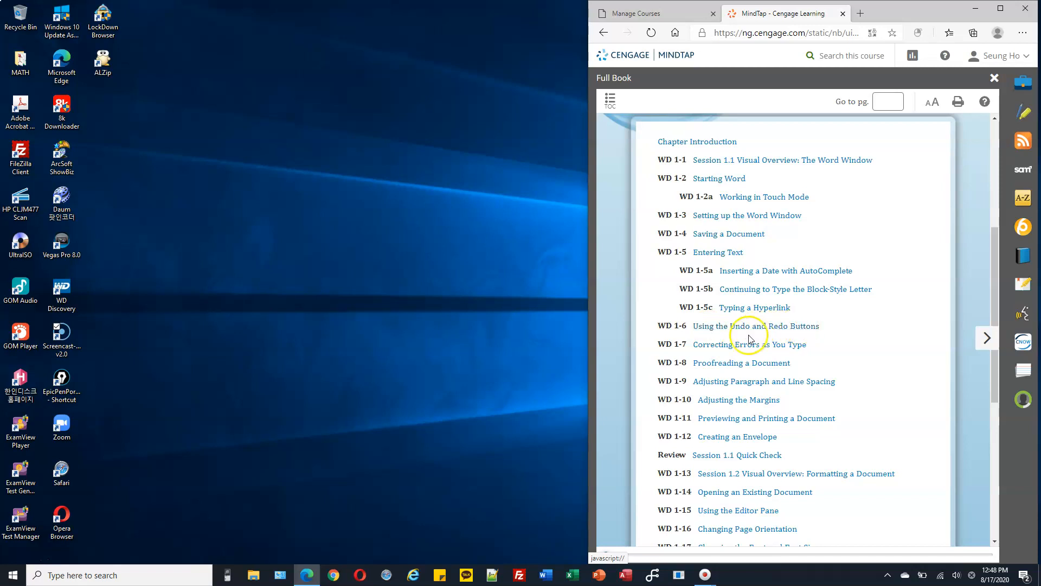
scroll(802, 315, "down", 6)
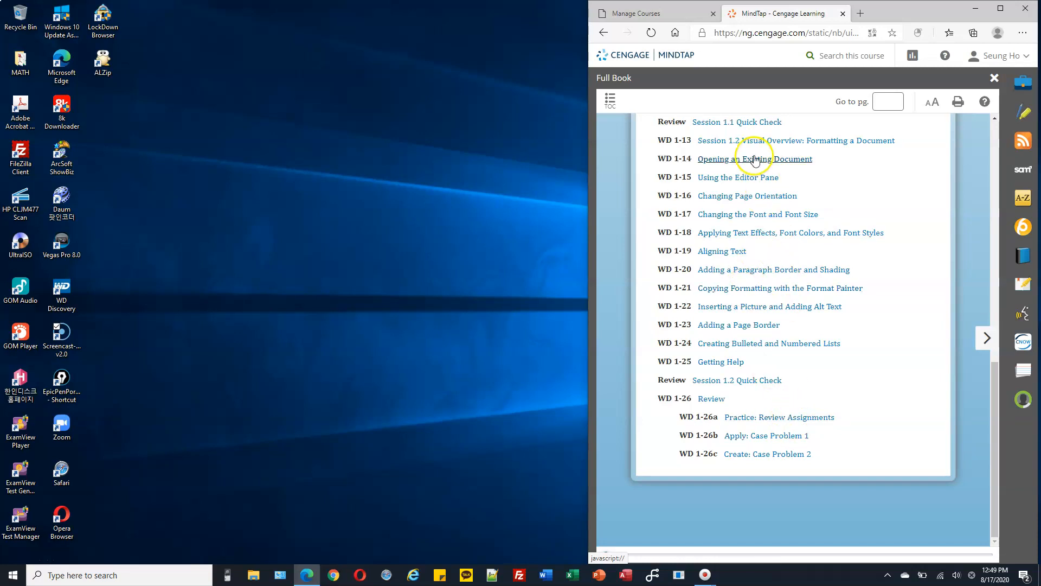
scroll(759, 297, "up", 3)
scroll(767, 313, "down", 3)
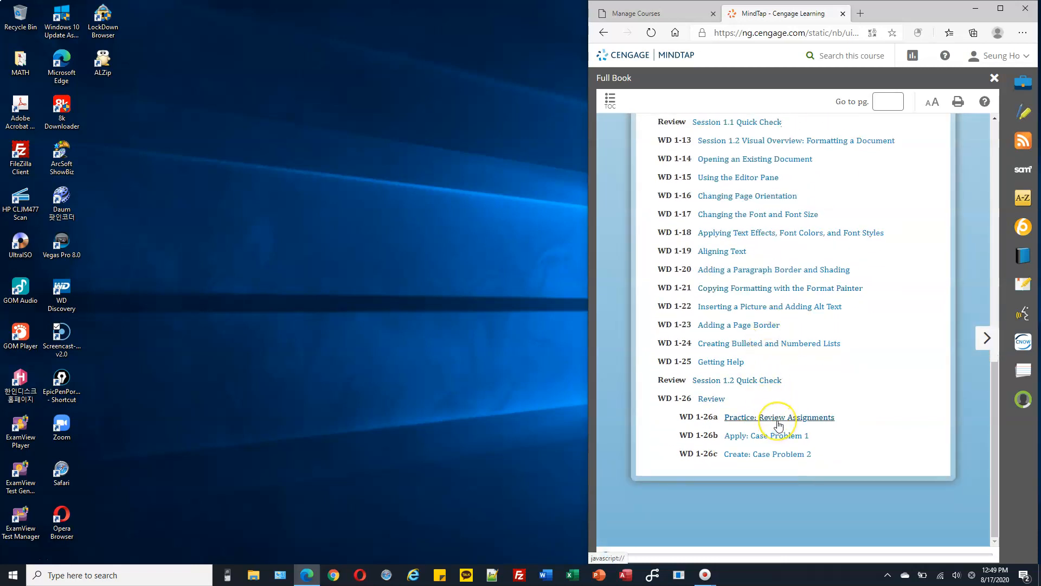
scroll(790, 307, "up", 3)
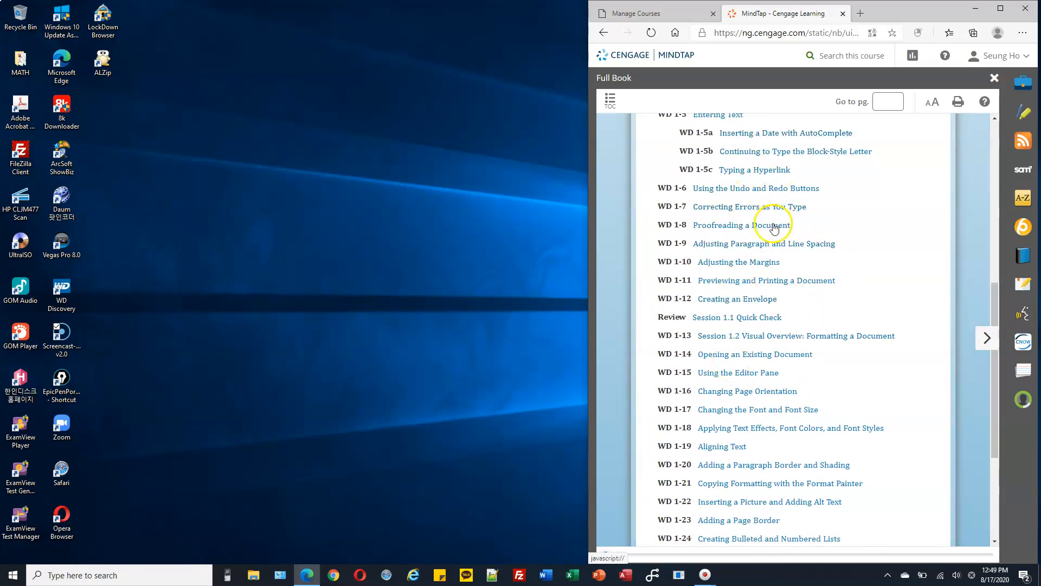
scroll(820, 273, "down", 3)
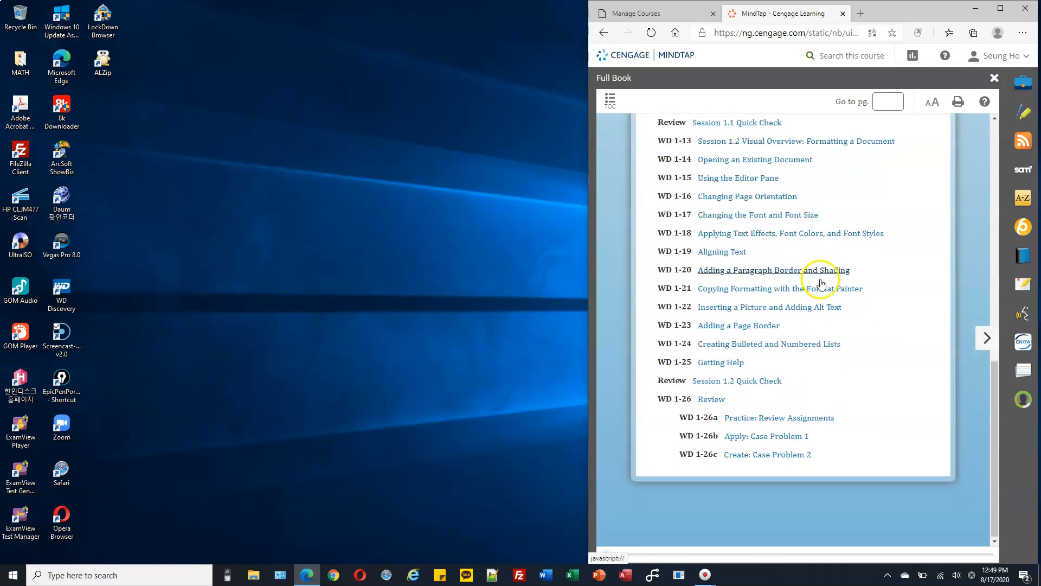
left_click(797, 422)
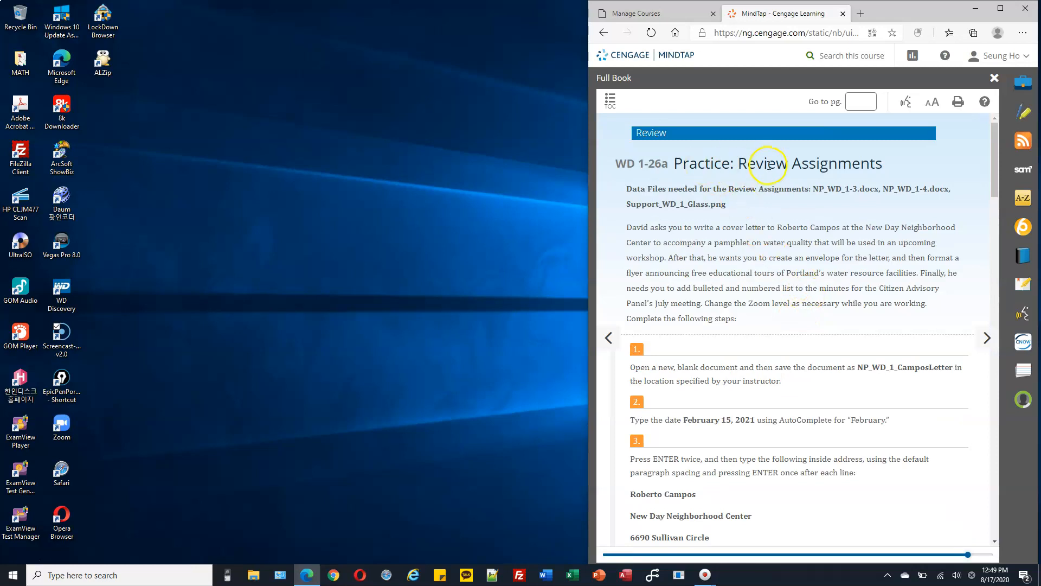
left_click_drag(678, 225, 790, 274)
left_click(790, 275)
scroll(792, 271, "down", 3)
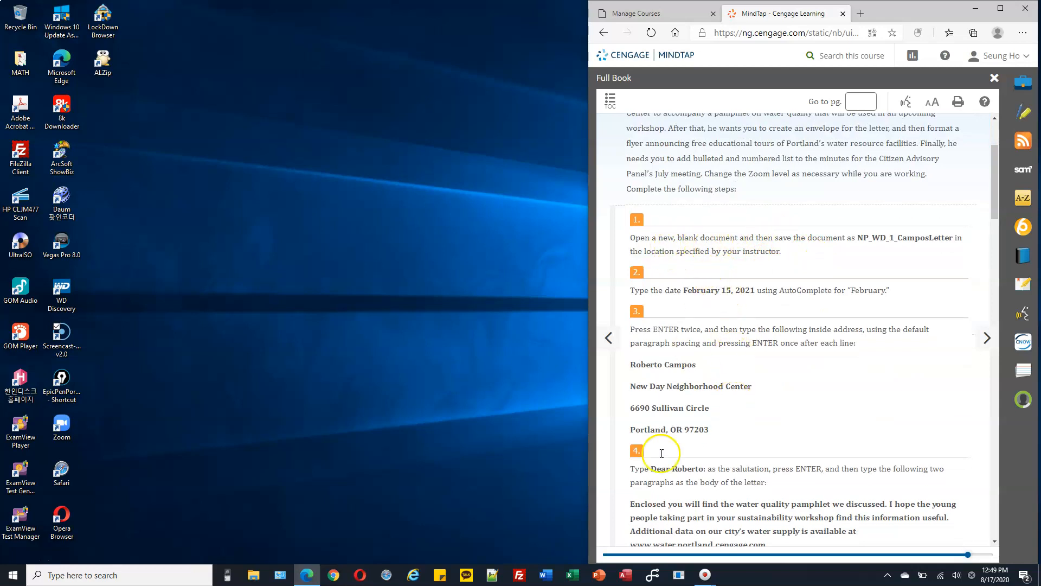
- Switch to Word and create a blank document, with the window placed beside the textbook and widened to fill the free space
left_click(546, 579)
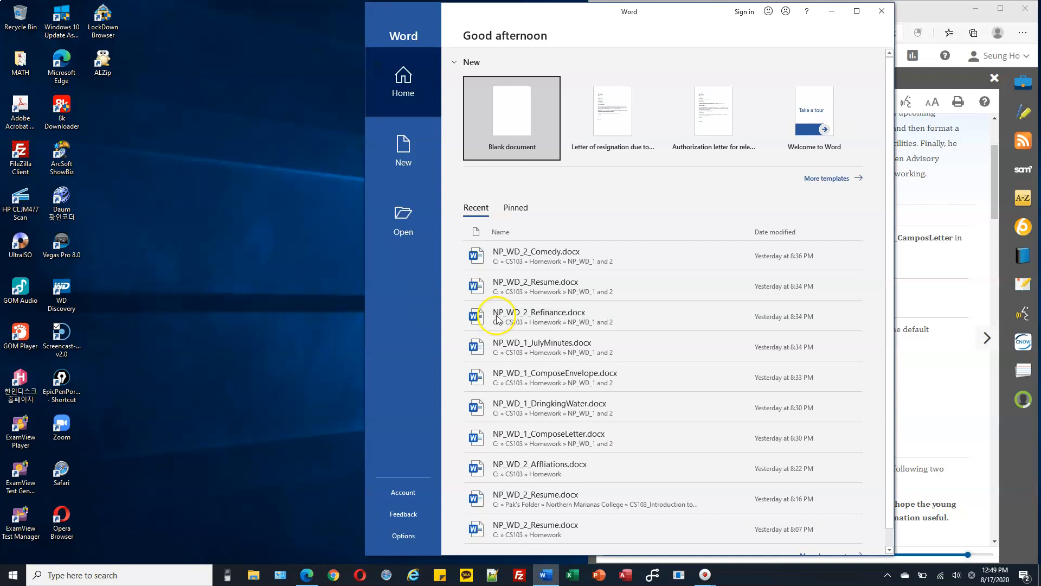
left_click_drag(674, 16, 349, 19)
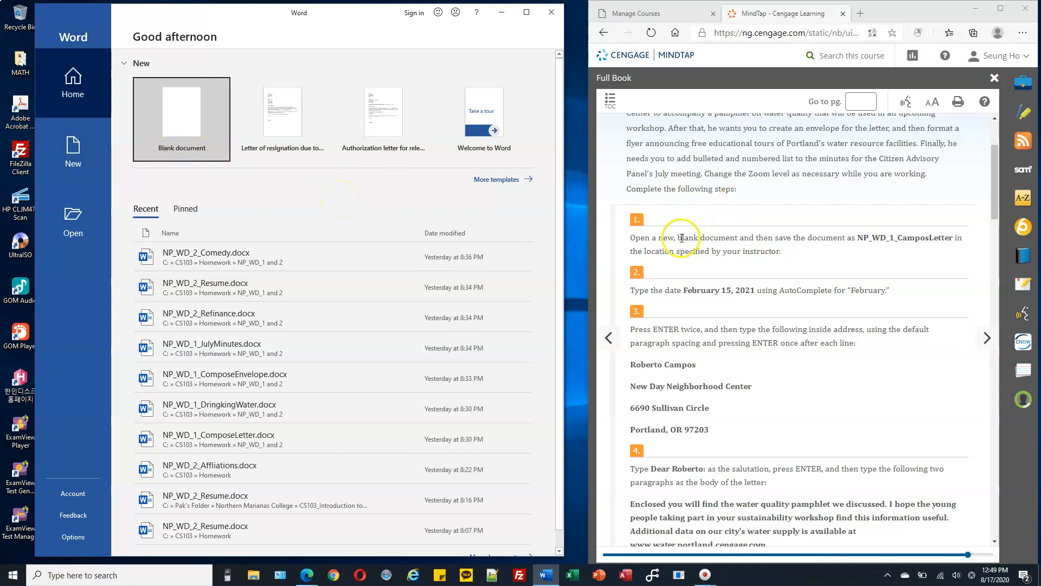
left_click_drag(677, 237, 710, 233)
left_click(736, 234)
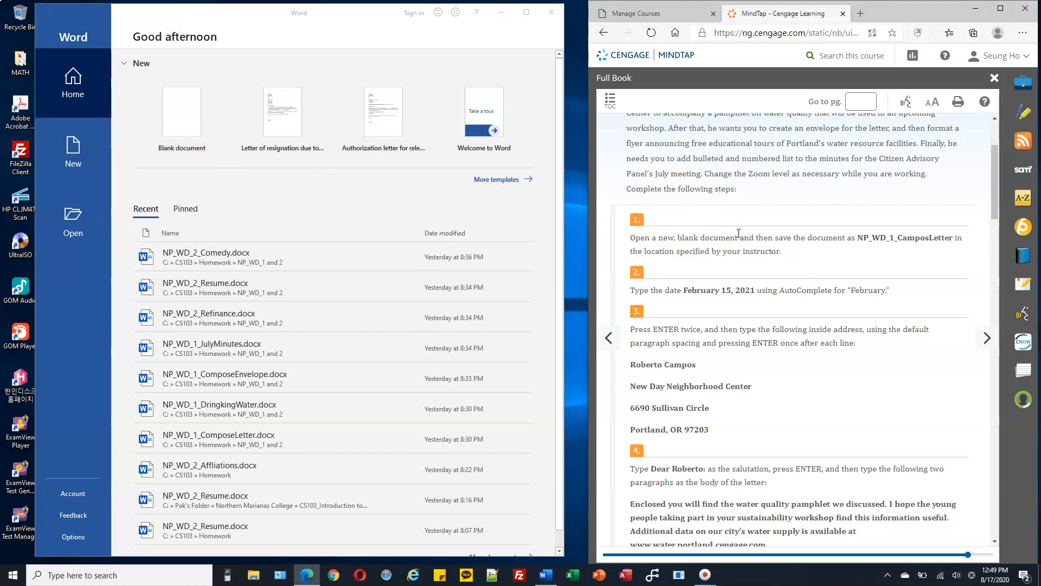
mouse_move(551, 582)
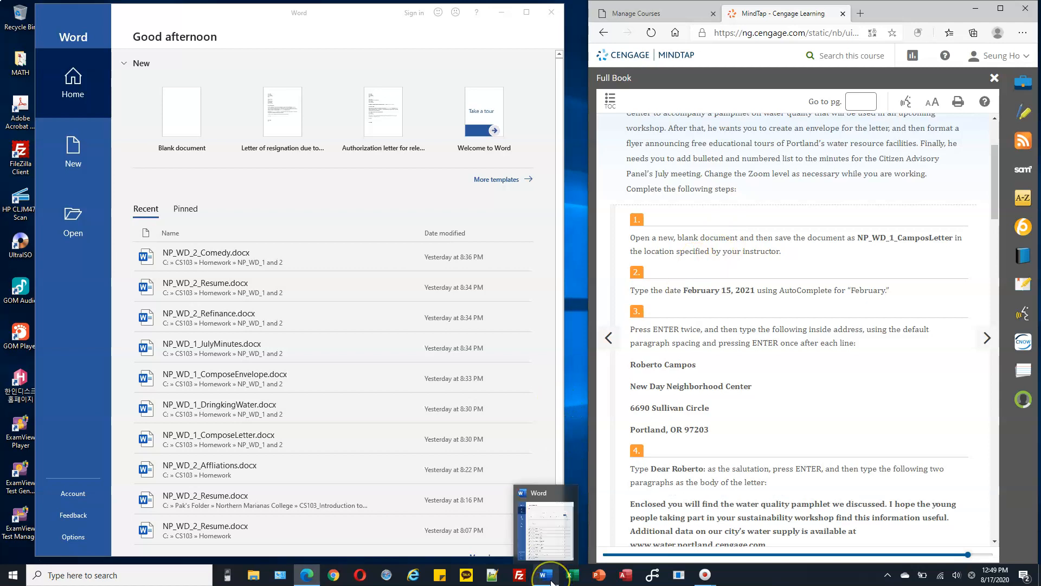
left_click(121, 107)
left_click(182, 119)
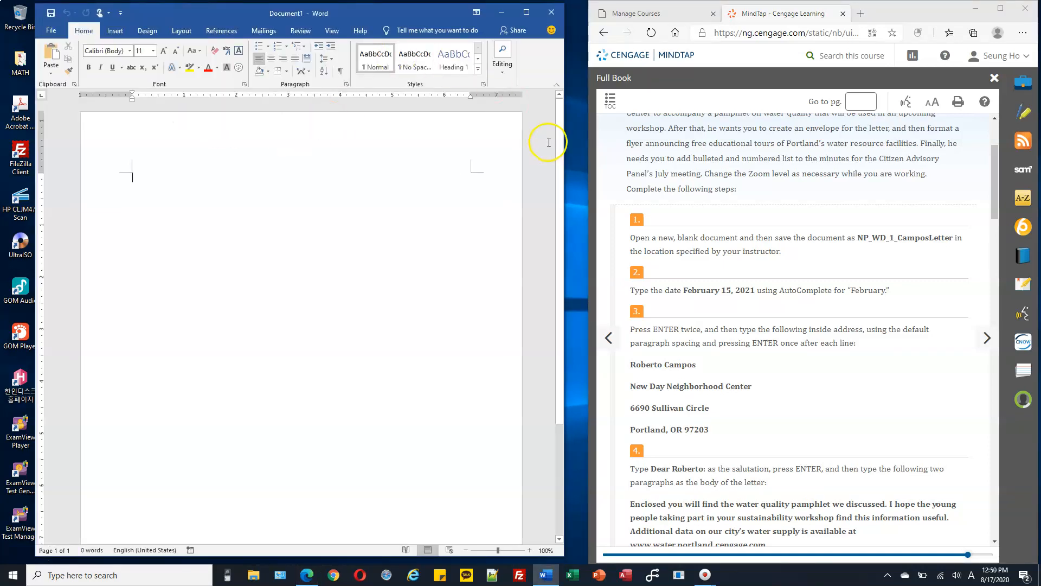
left_click_drag(563, 152, 581, 157)
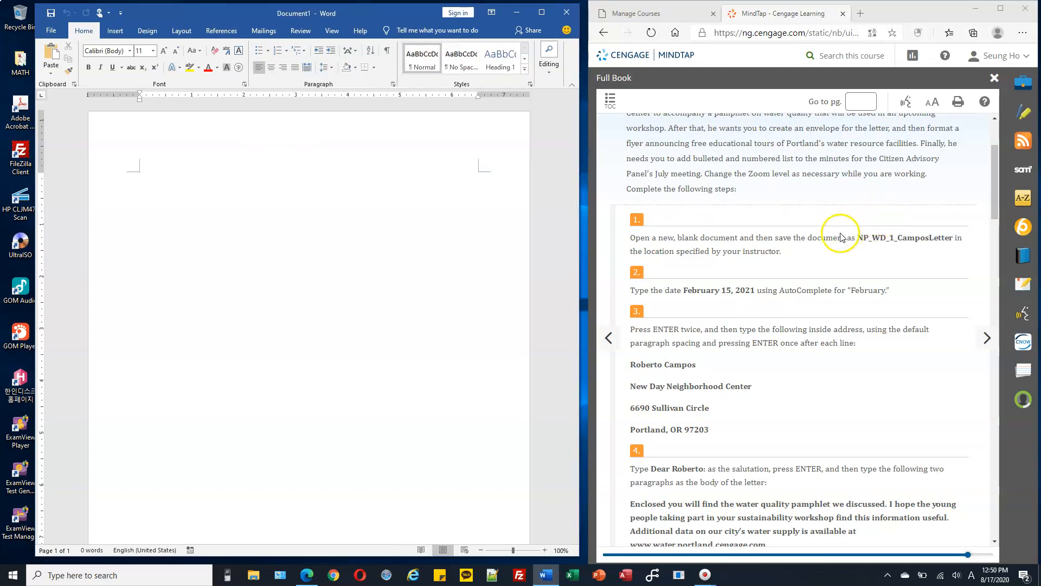
- Copy the file name NP_WD_1_CamposLetter from step 1 of the assignment instructions in the browser
left_click_drag(780, 237, 950, 237)
left_click(861, 237)
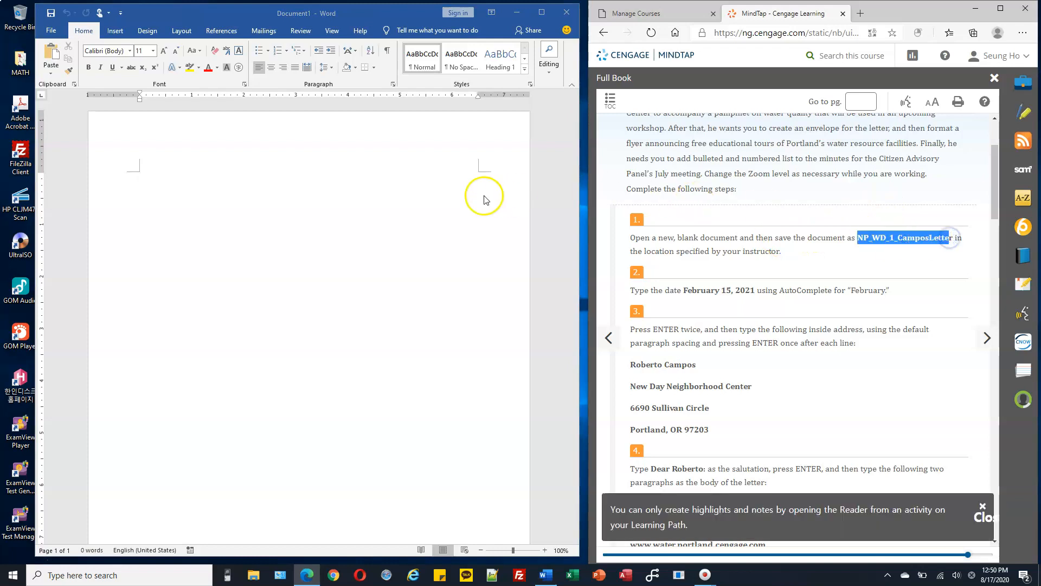
left_click(919, 235)
left_click_drag(863, 237, 934, 234)
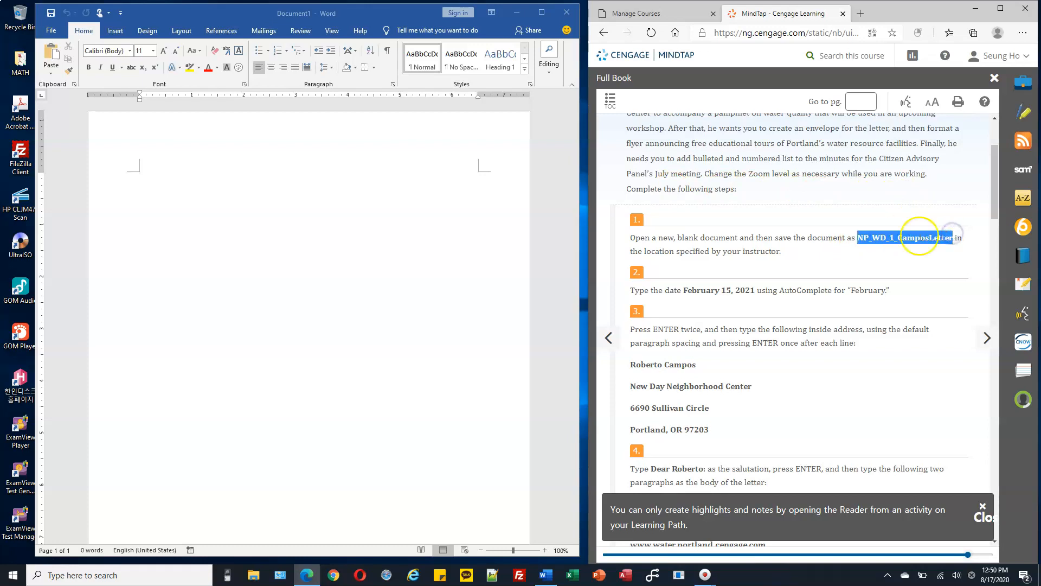
key("ctrl+c")
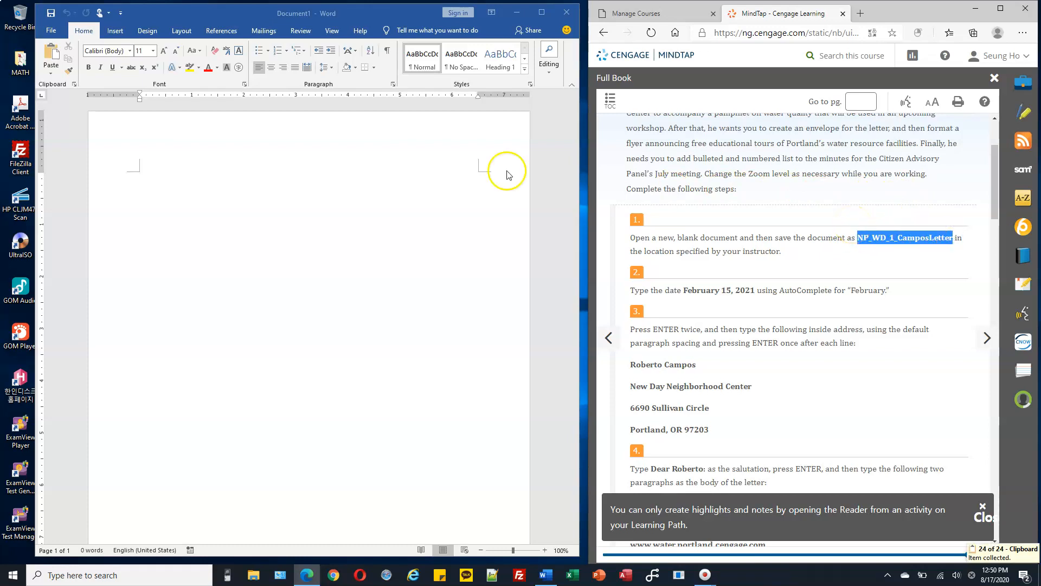
- Start saving the blank Word document under a new name, choosing the folder CS103 > Homework on Local Disk (C:)
left_click(55, 33)
left_click(53, 31)
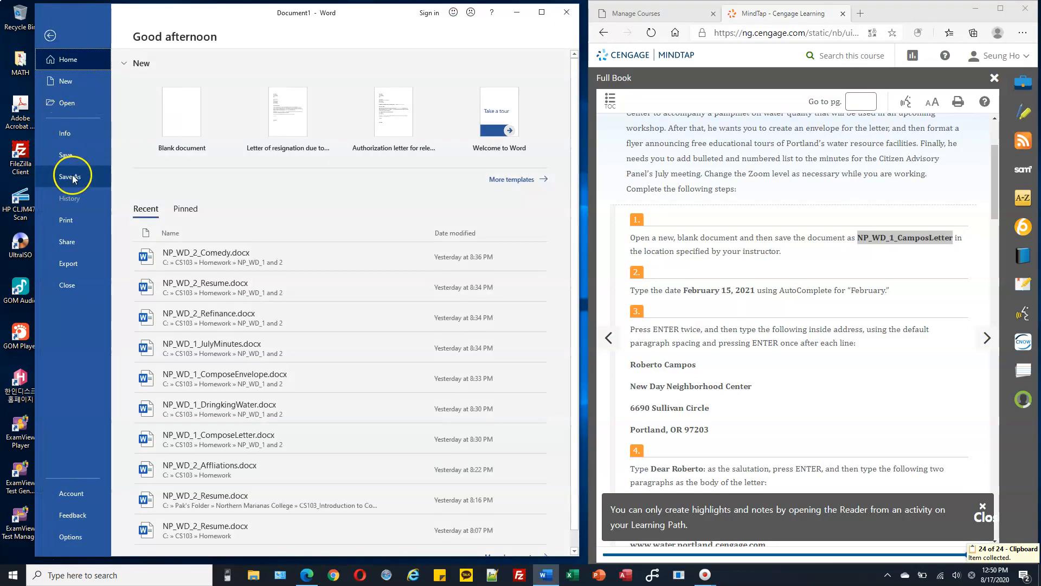
left_click(76, 178)
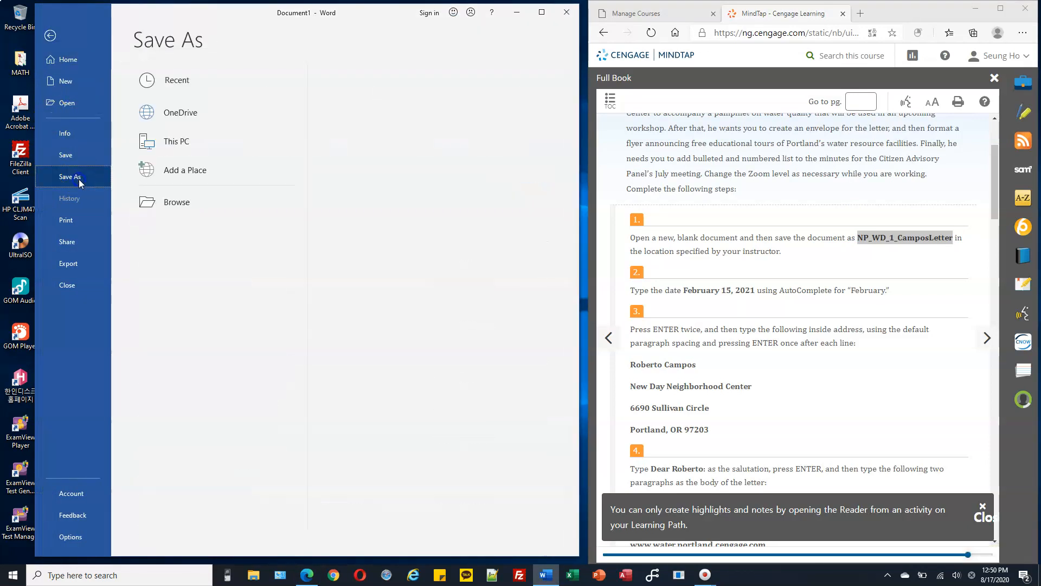
left_click(191, 204)
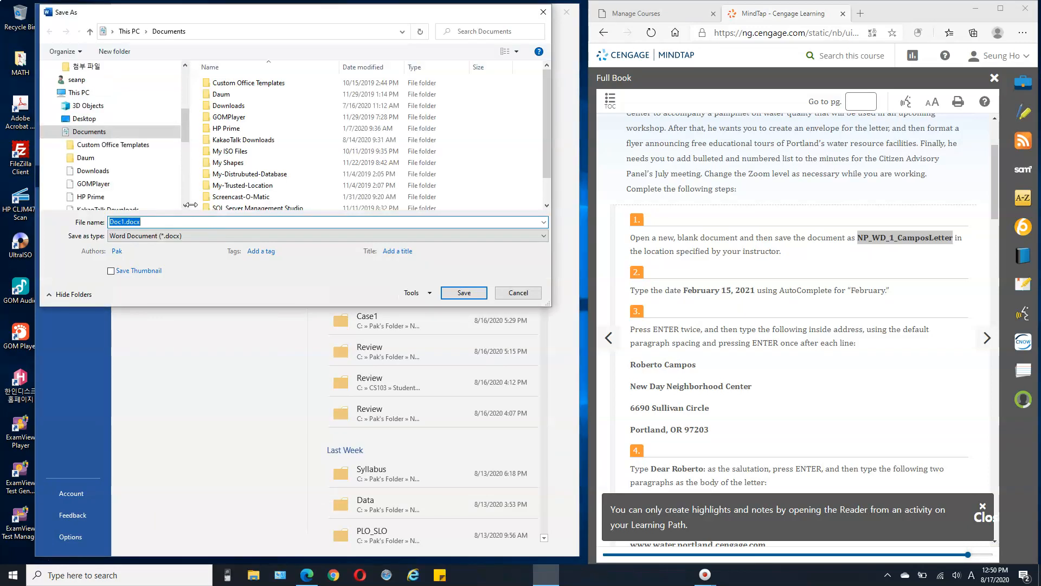
left_click_drag(185, 133, 185, 184)
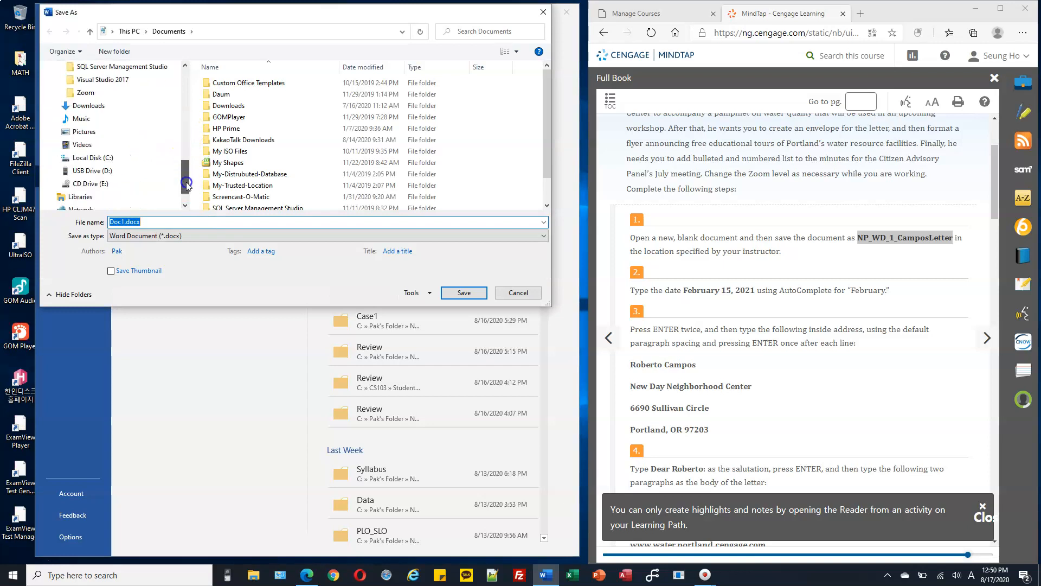
left_click(55, 158)
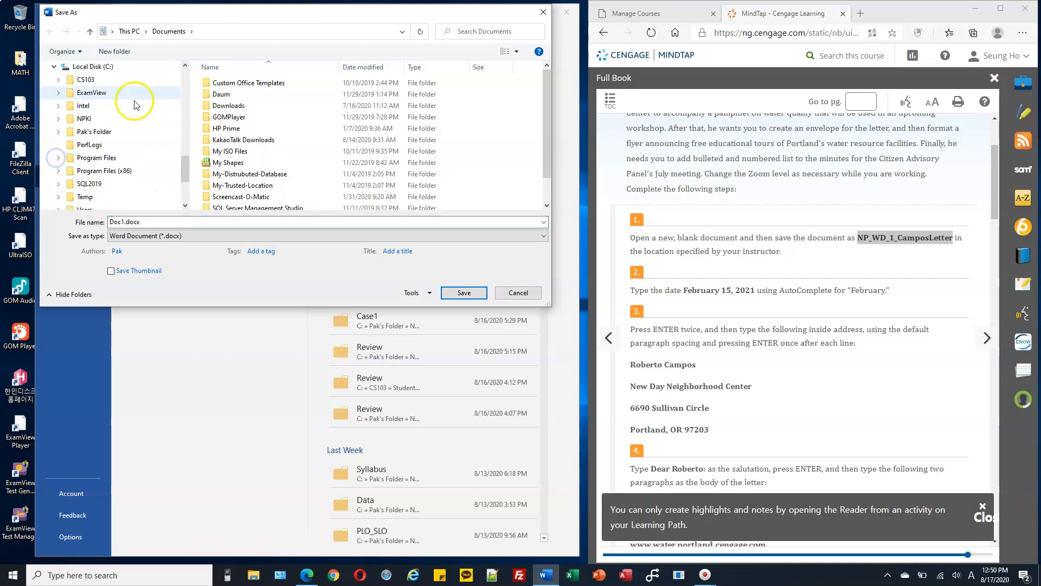
left_click(116, 68)
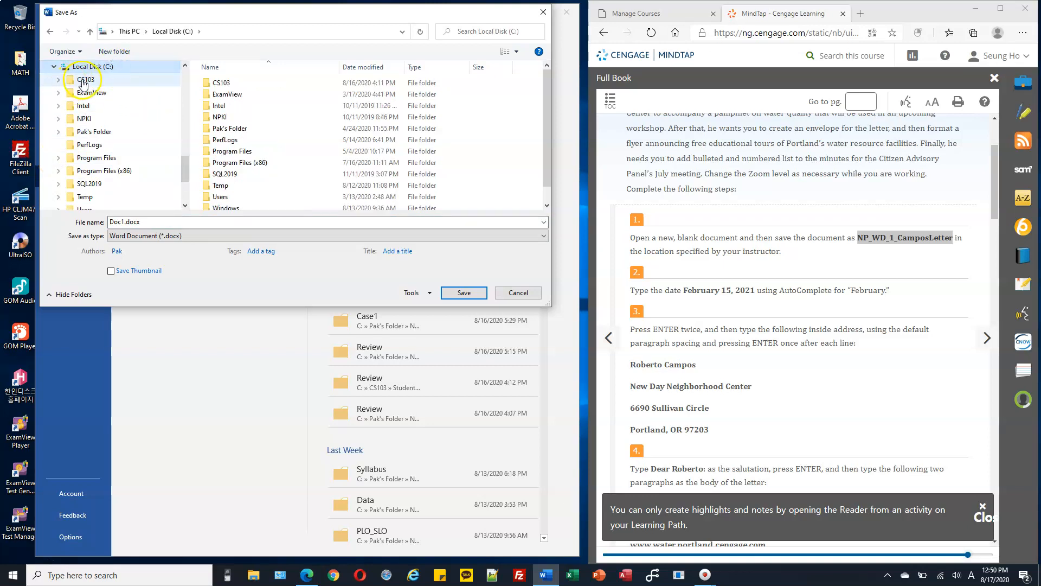
left_click(84, 81)
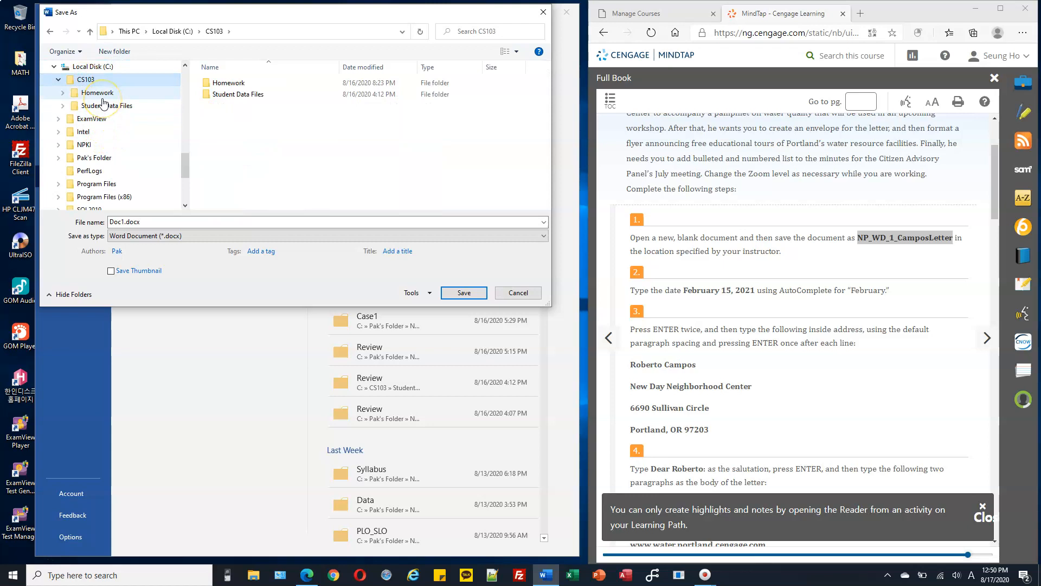
left_click(99, 93)
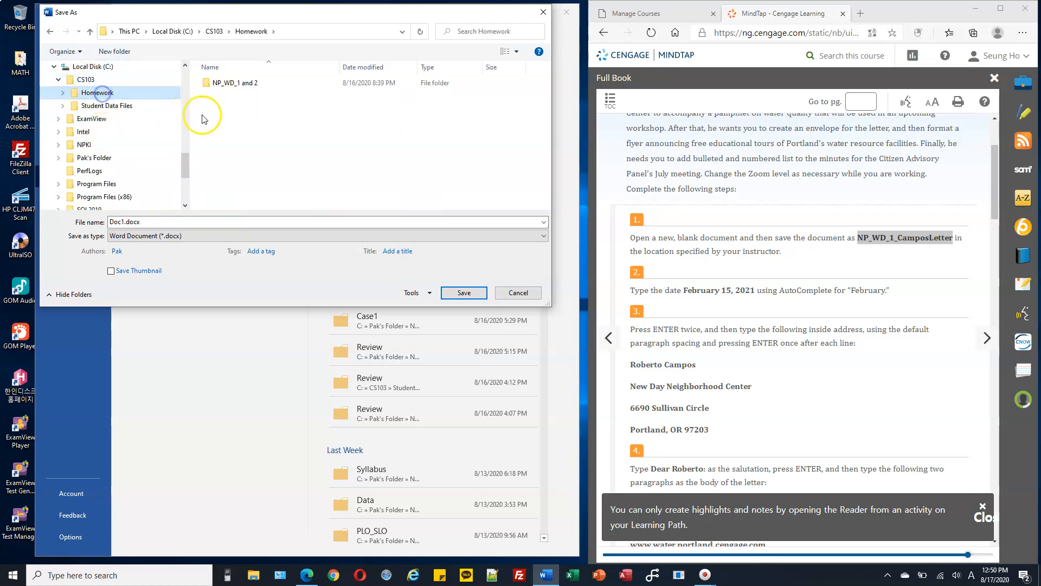
- Paste NP_WD_1_CamposLetter as the file name and save the document as a Word Document (*.docx)
double_click(181, 223)
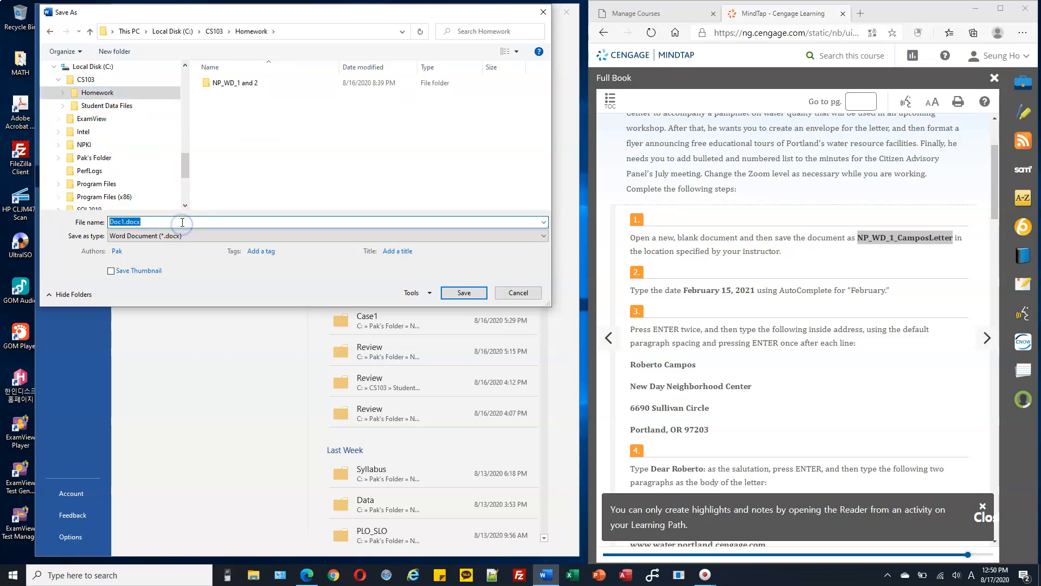
key("ctrl+v")
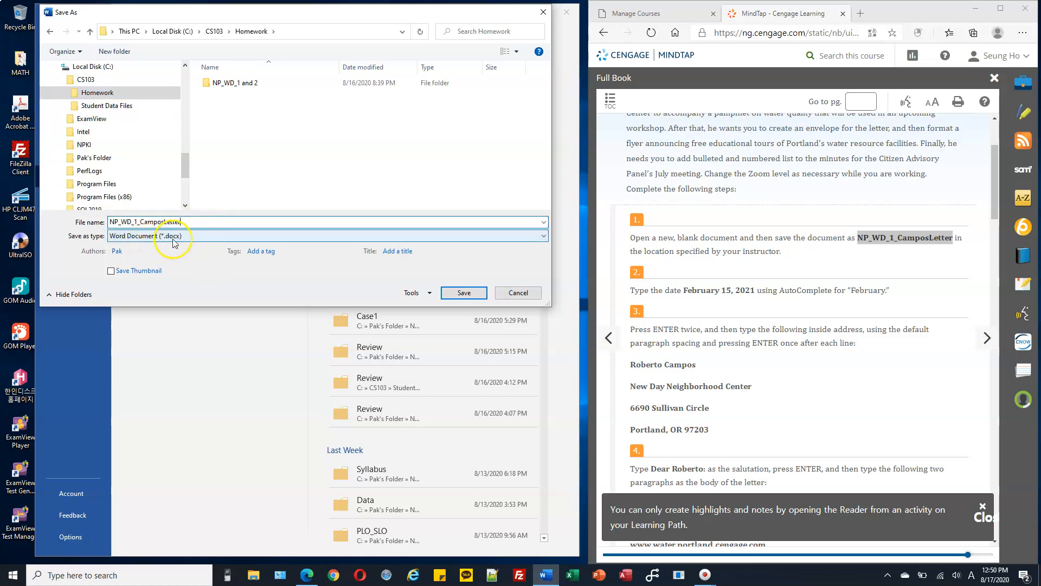
left_click(199, 222)
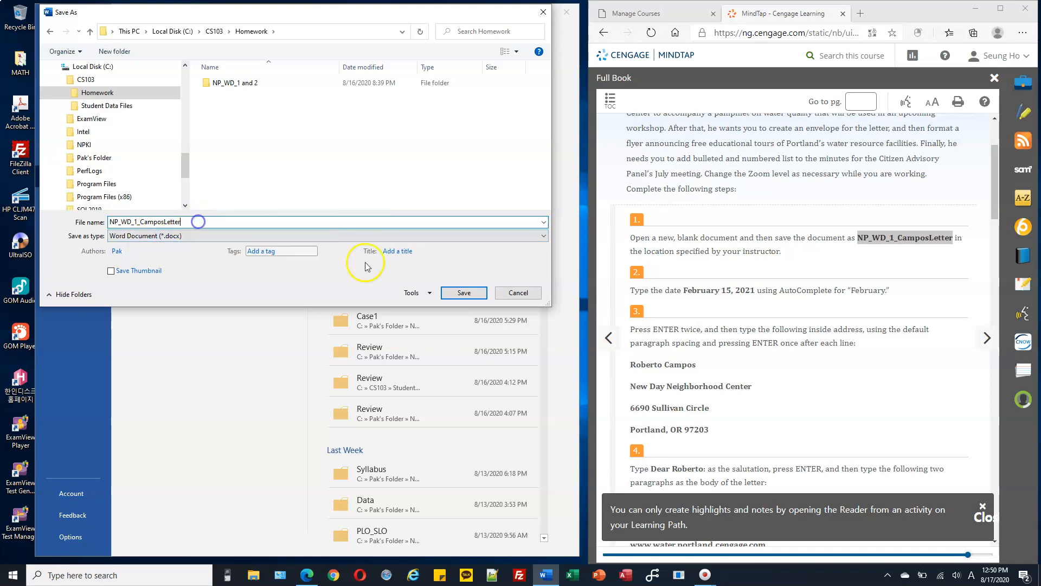
left_click(469, 295)
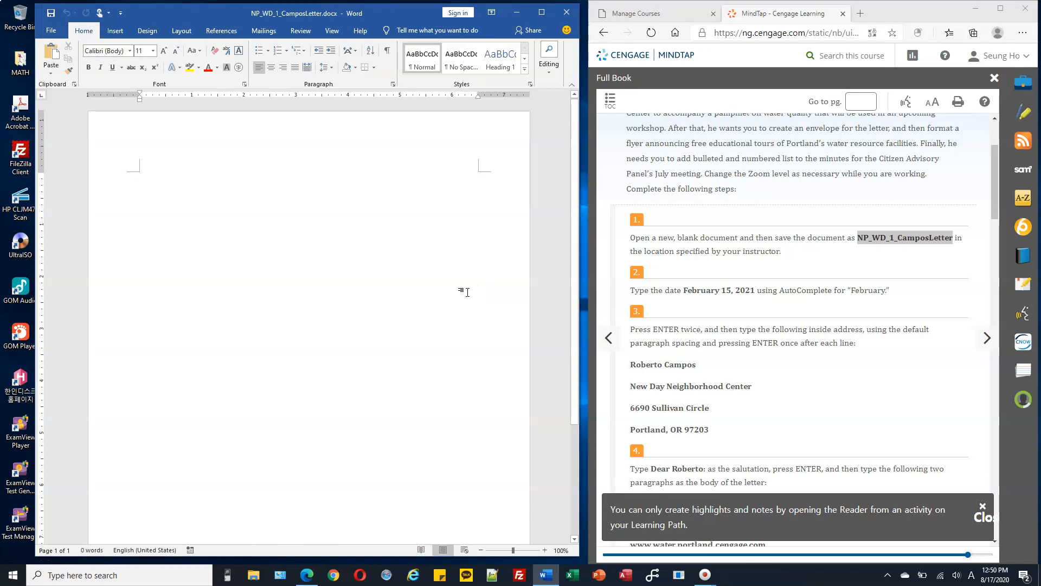
- Enter the date February 15, 2021 at the start of the blank document, accepting the AutoComplete suggestion for February
left_click(464, 282)
left_click(783, 291)
left_click_drag(783, 291, 886, 291)
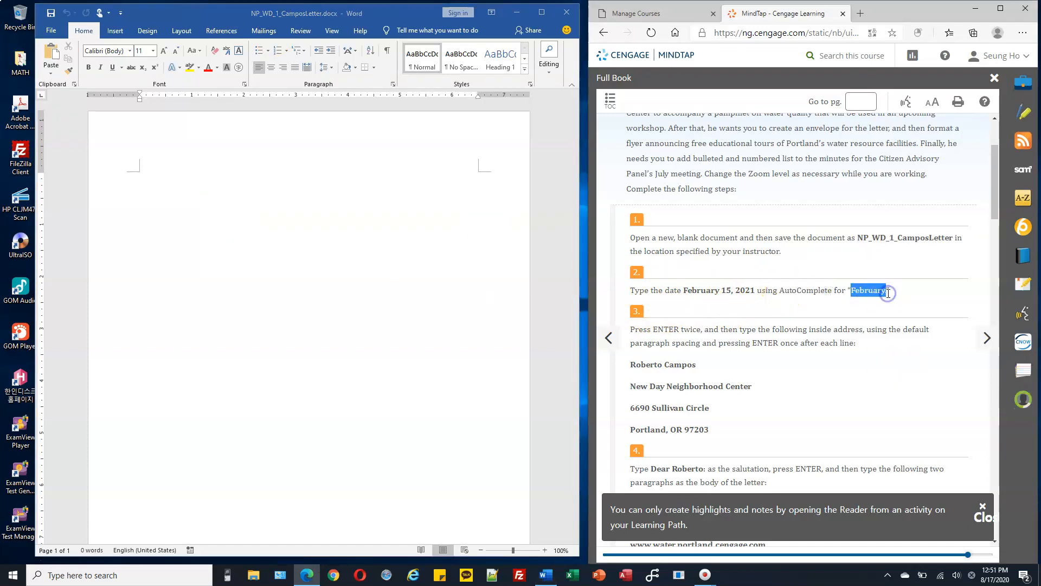
left_click(287, 196)
left_click(354, 235)
type("Feb")
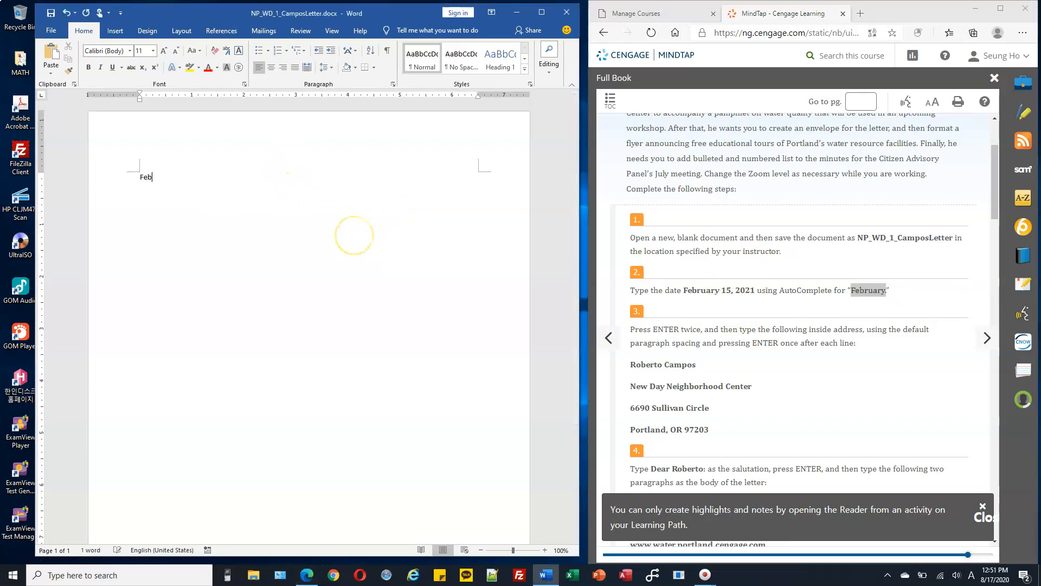
type("r")
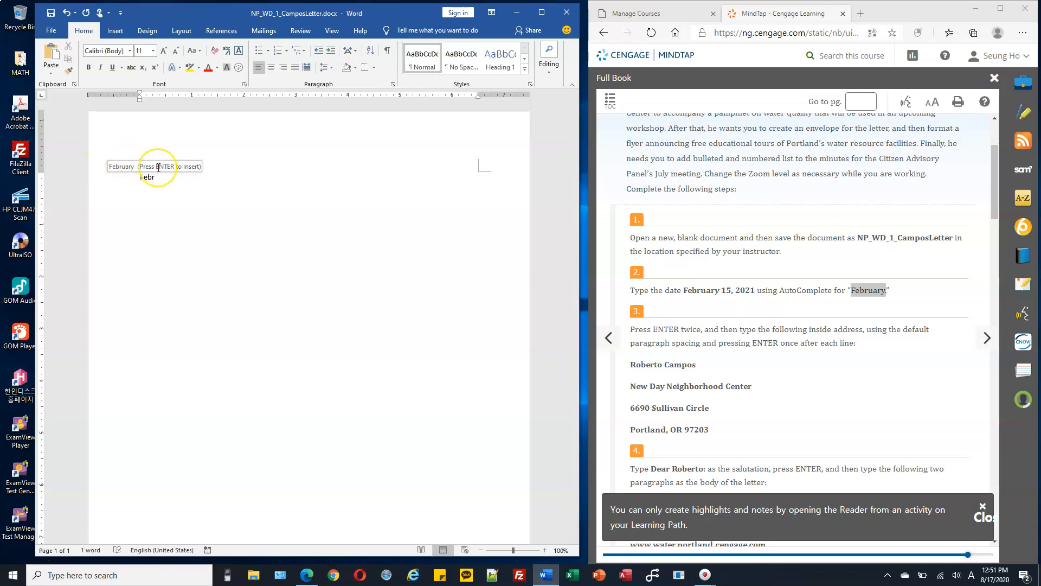
key("Return")
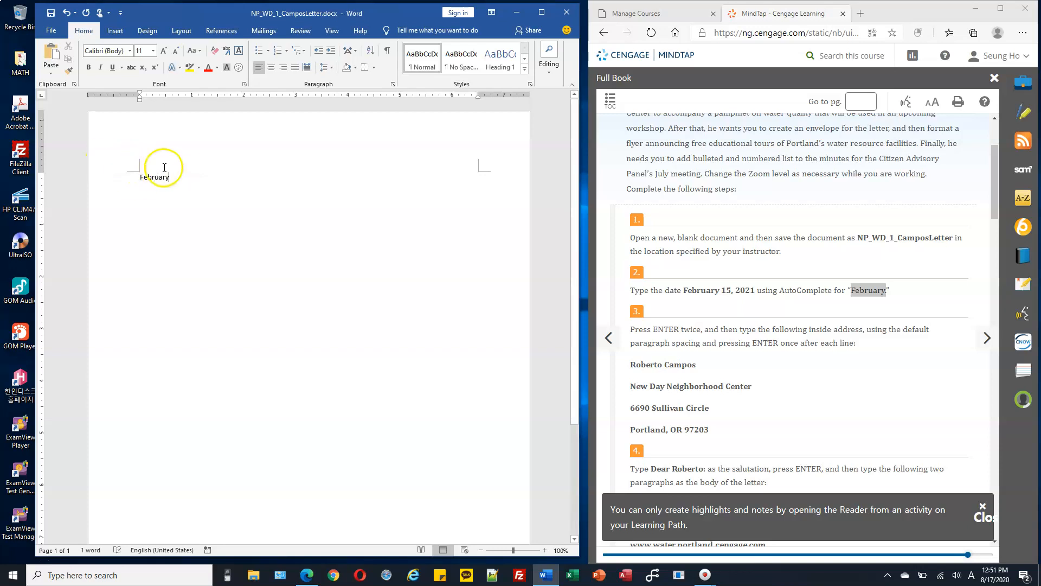
type("15, 2021")
- Enter the inside address below the date after an empty paragraph: the recipient's full name, New Day Neighborhood Center, street address, and city line
key("Return")
type("Rob")
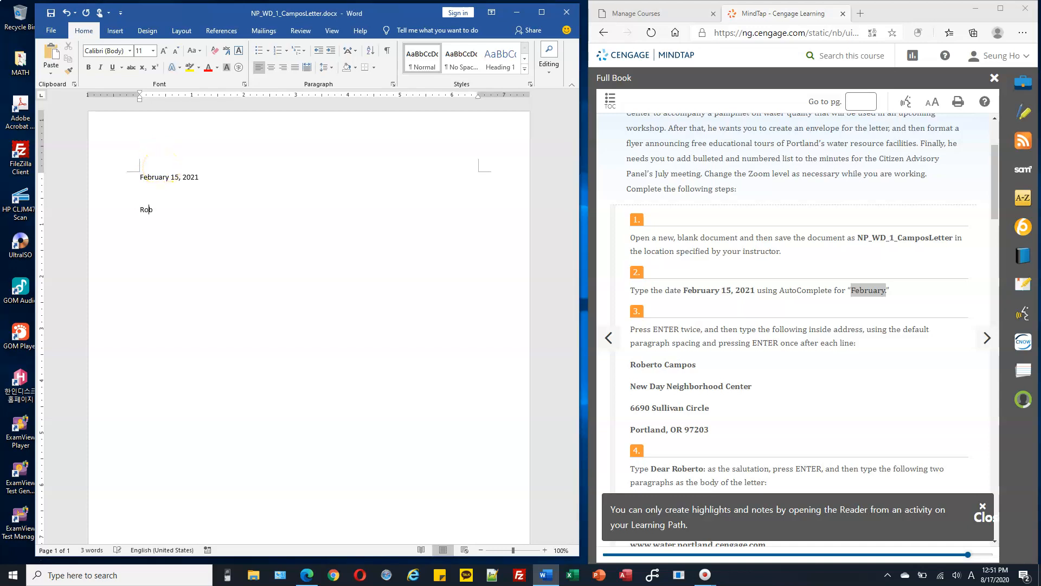
type("erto Campos ")
type("New Day Neigh")
type("borhood ")
type("Cent")
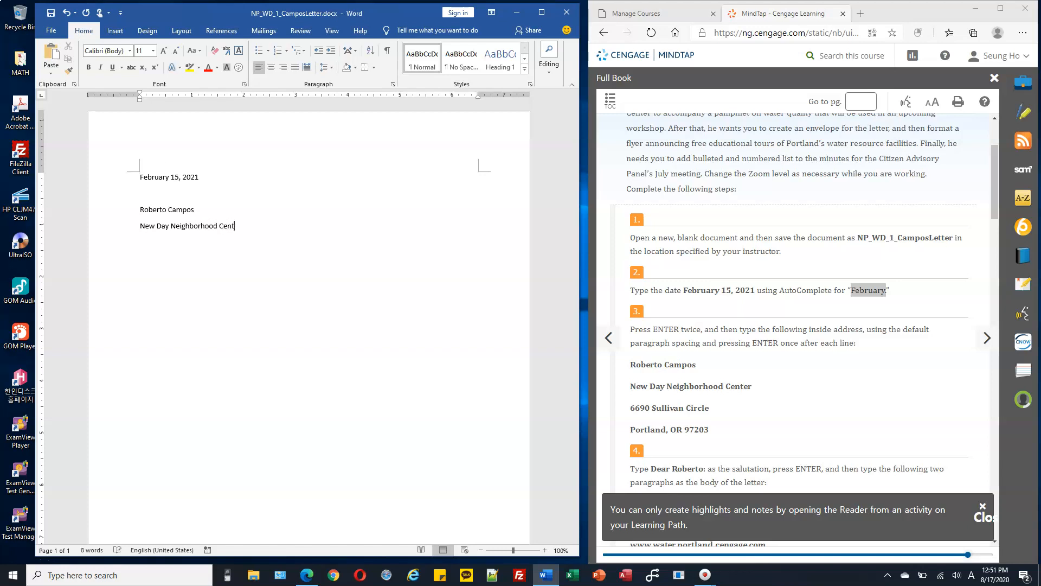
type("er 6690 Sullivan circle")
key("Return")
type("Pot")
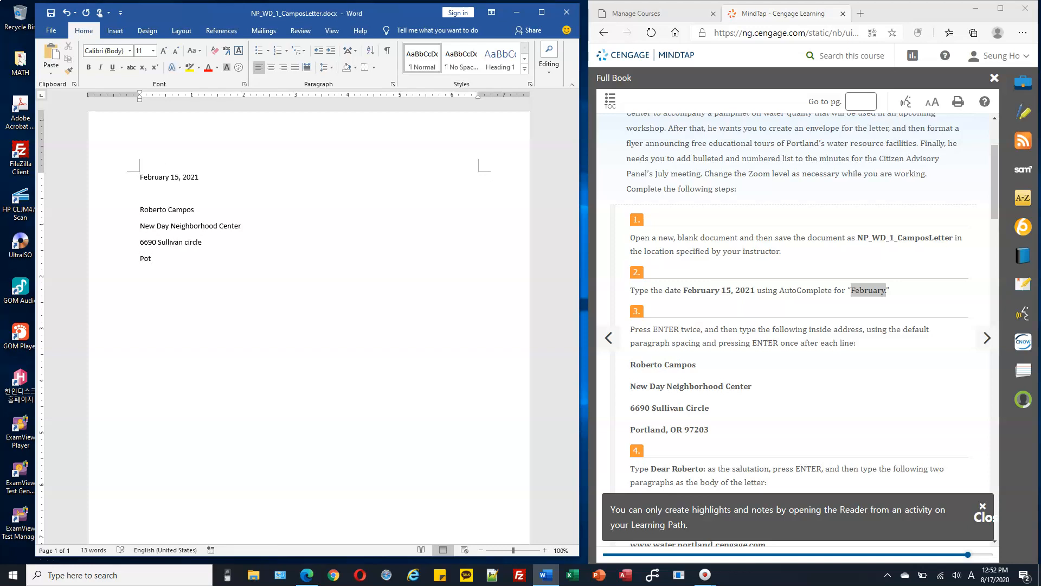
type("tland, Or 97203")
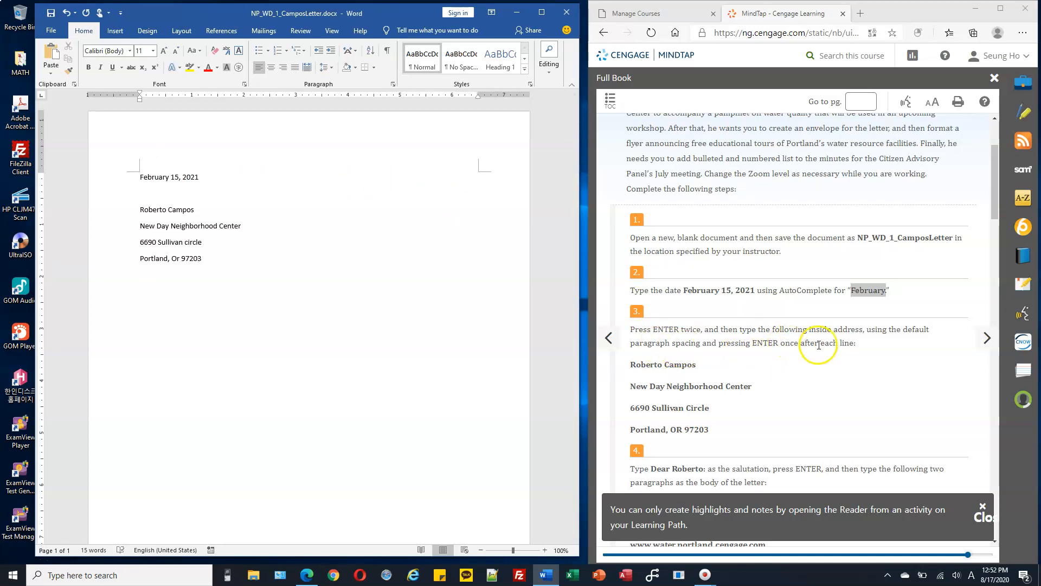
- Enter the salutation with the recipient's first name and a colon, followed by the two body paragraphs given in step 4
scroll(818, 414, "down", 4)
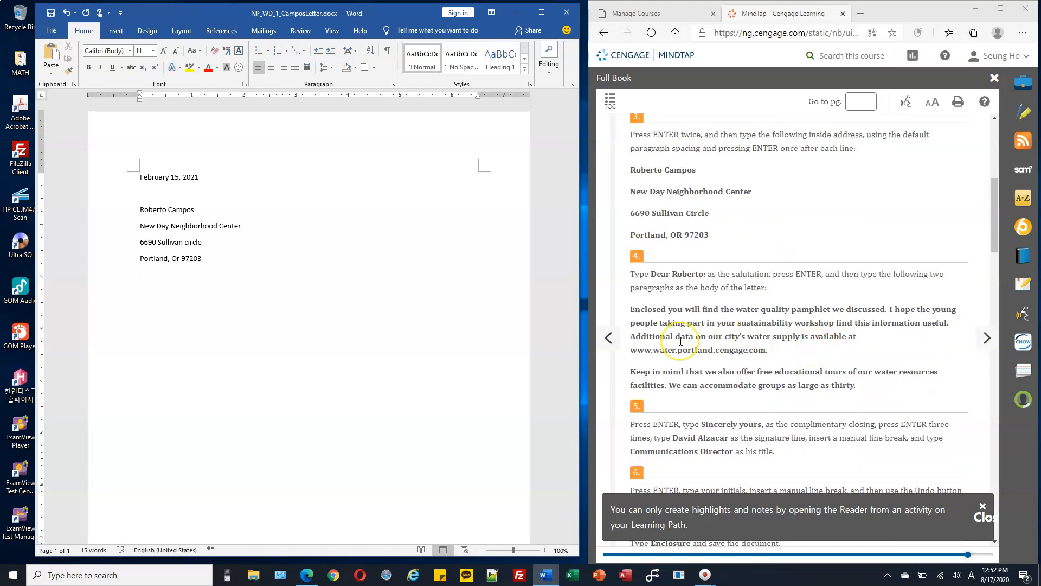
type("Dear Roberto:")
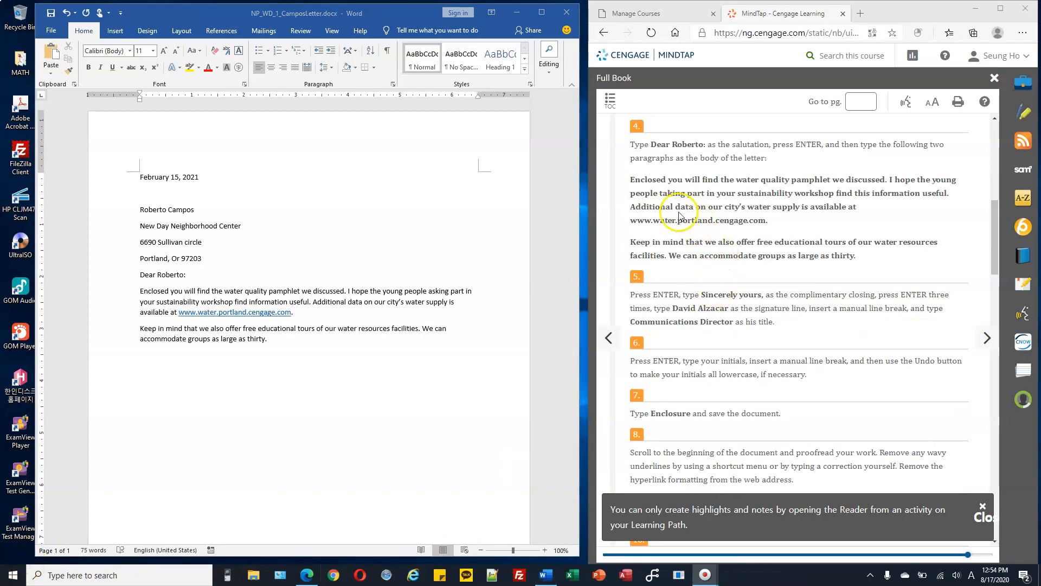
left_click_drag(653, 180, 857, 252)
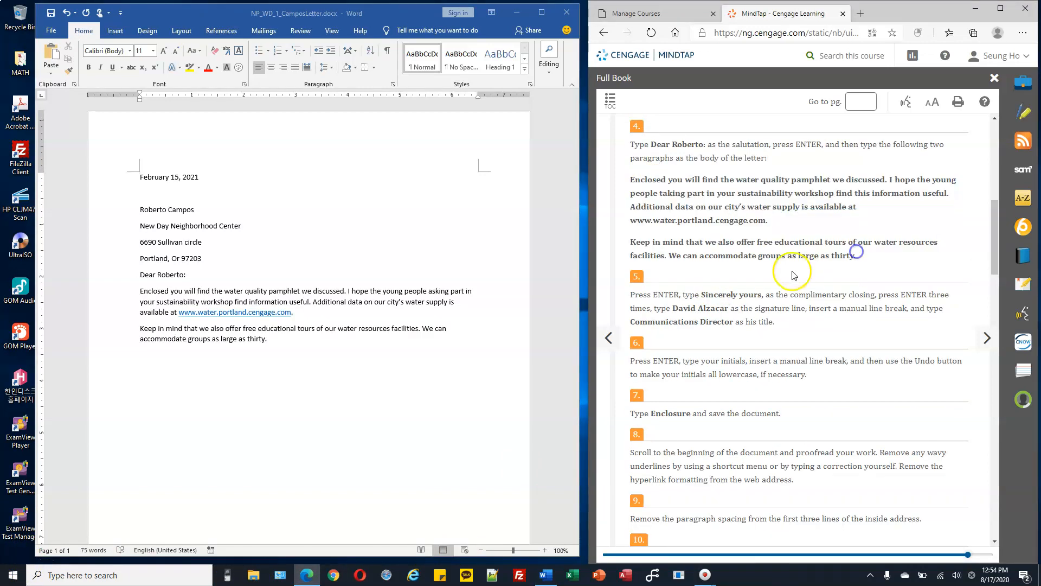
- Add the closing "Sincerely yours," below the body, leave two empty paragraphs, and enter the sender's full name as the signature line
left_click_drag(658, 295, 671, 297)
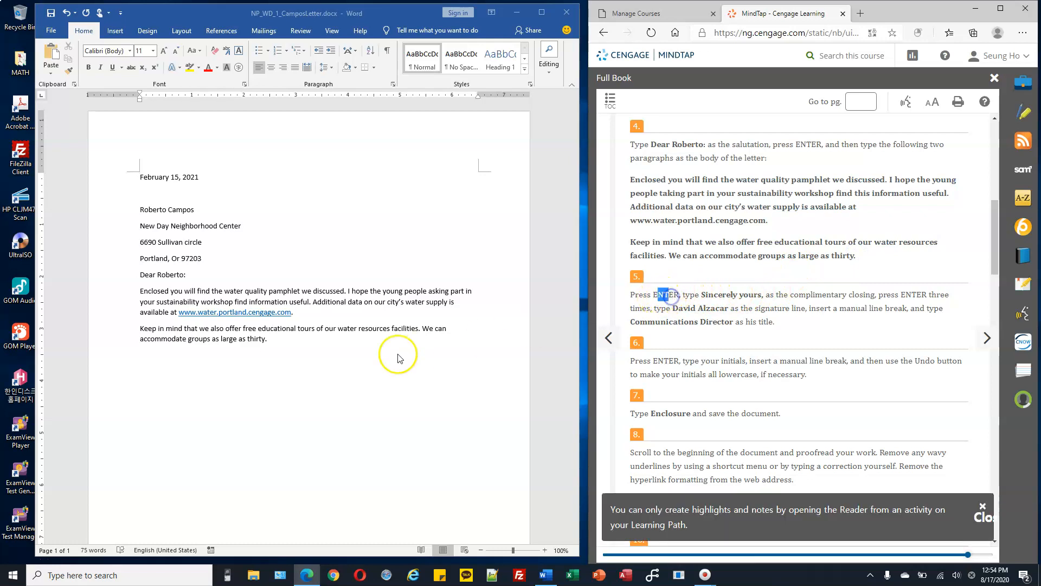
left_click(330, 359)
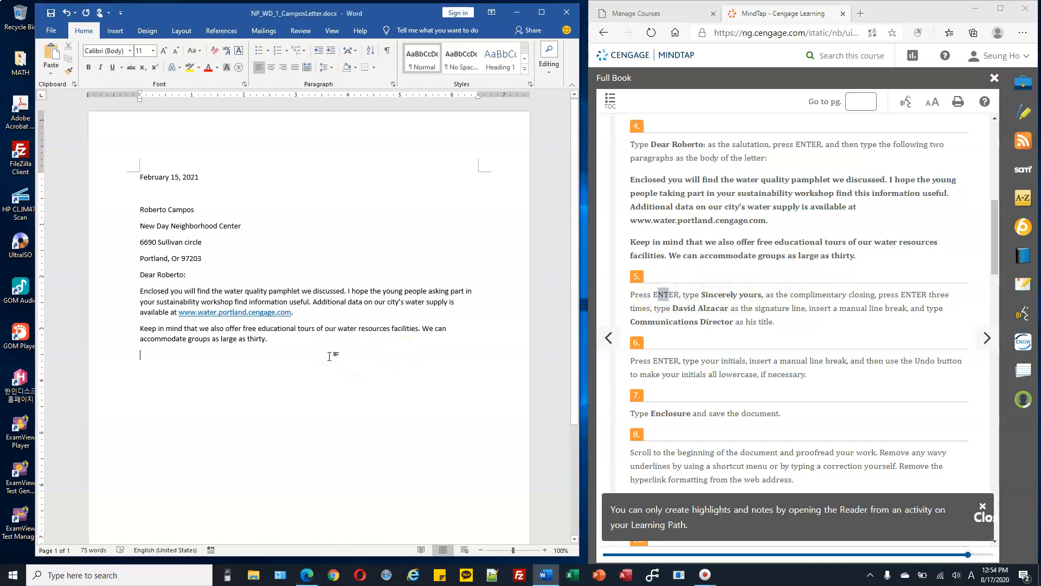
type("Sincerely yours,")
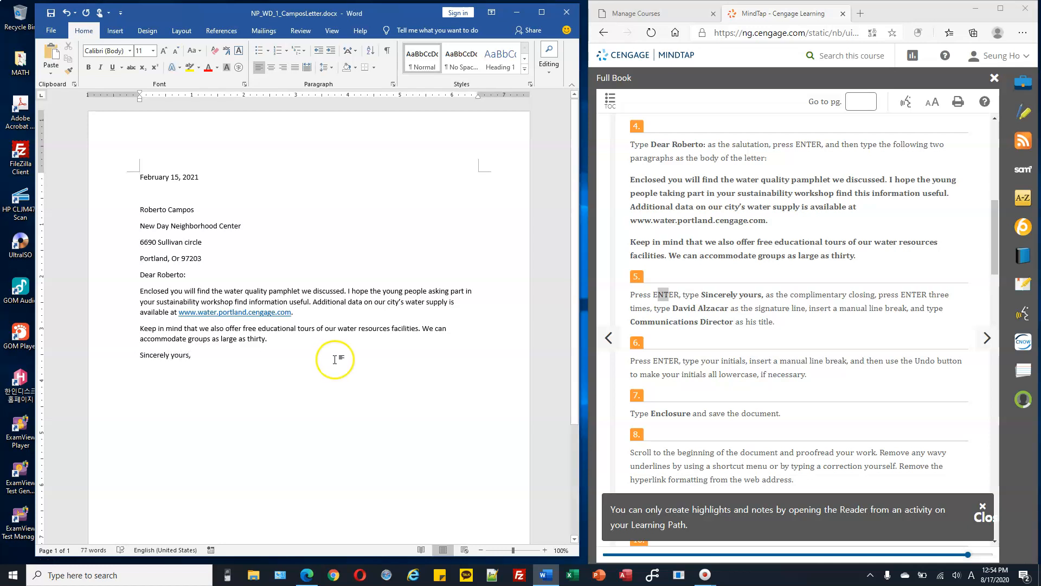
key("Return")
key("Return")
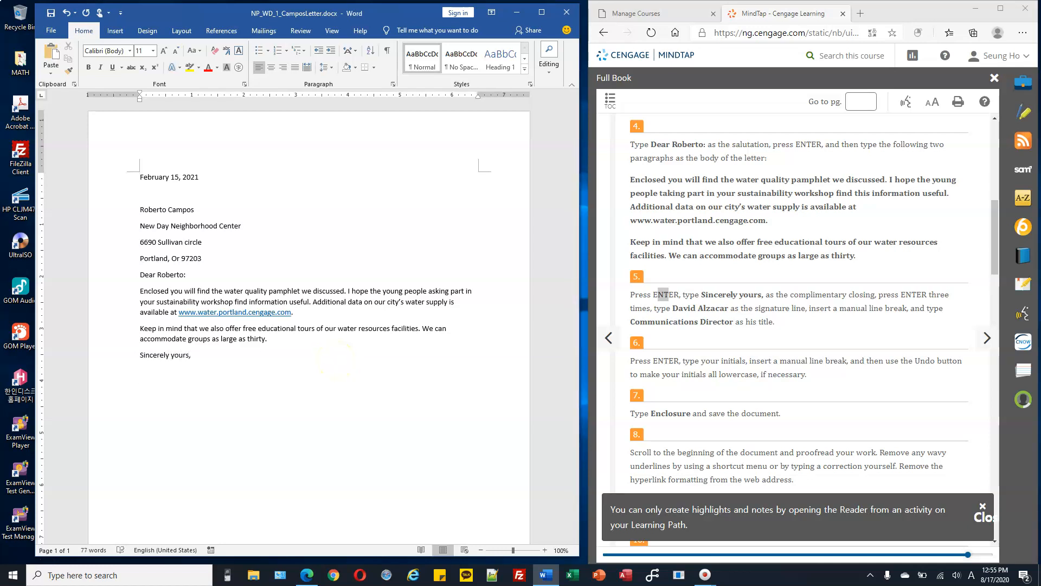
type("David Alzacar")
- Insert a manual line break after the signature name and enter Communications Director as the title
left_click_drag(840, 308, 907, 313)
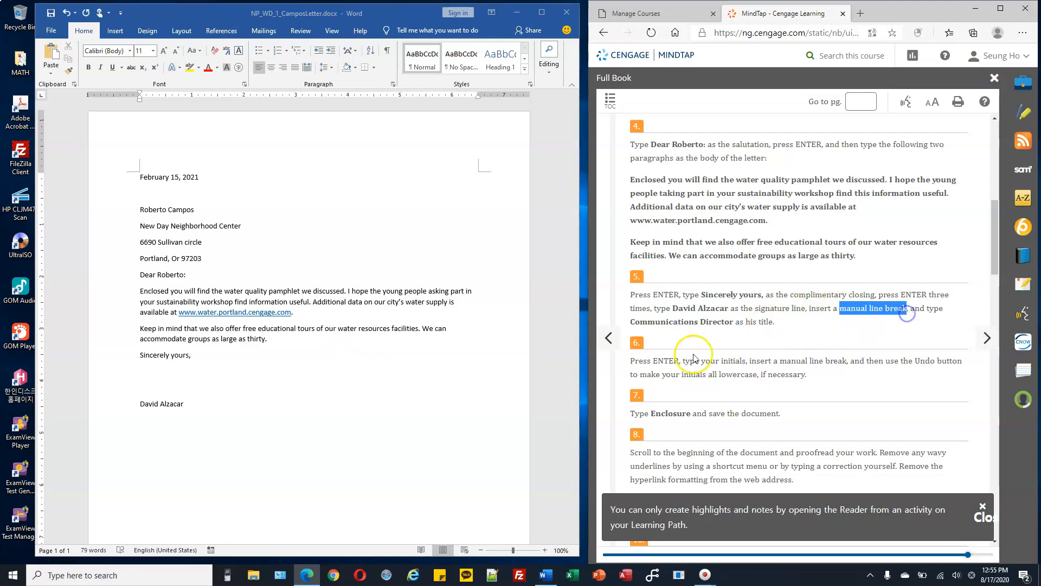
left_click(265, 399)
left_click(265, 354)
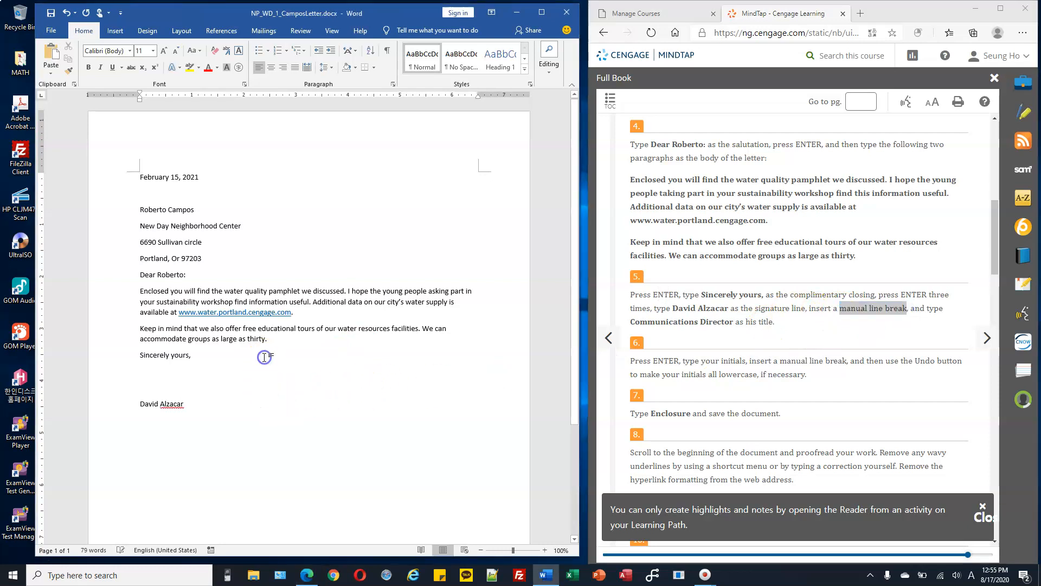
left_click(244, 403)
key("shift+Return")
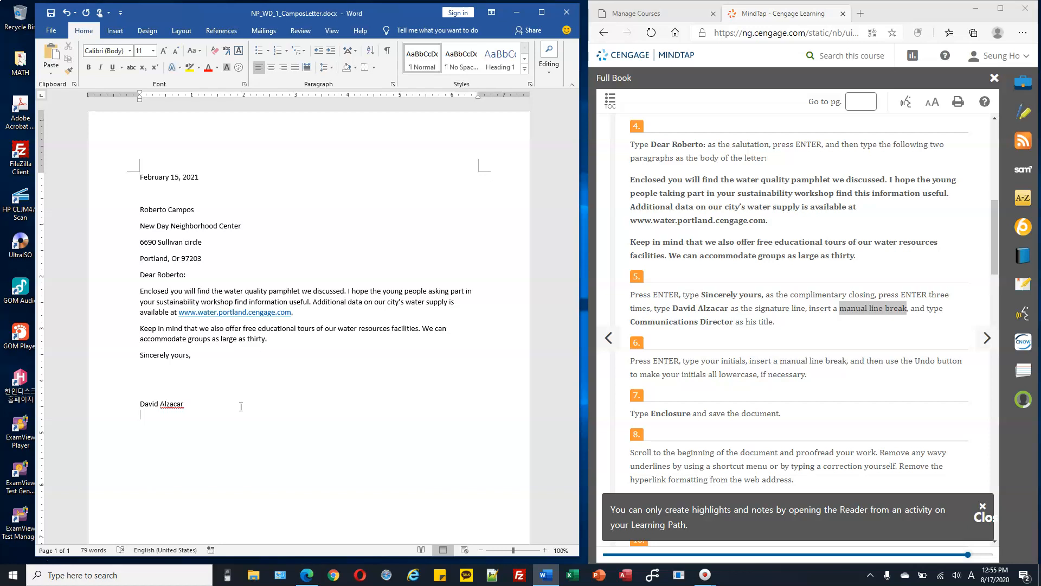
type("Communications Director")
- Enter the writer's initials in a new paragraph below the title and change their case to lowercase
key("Return")
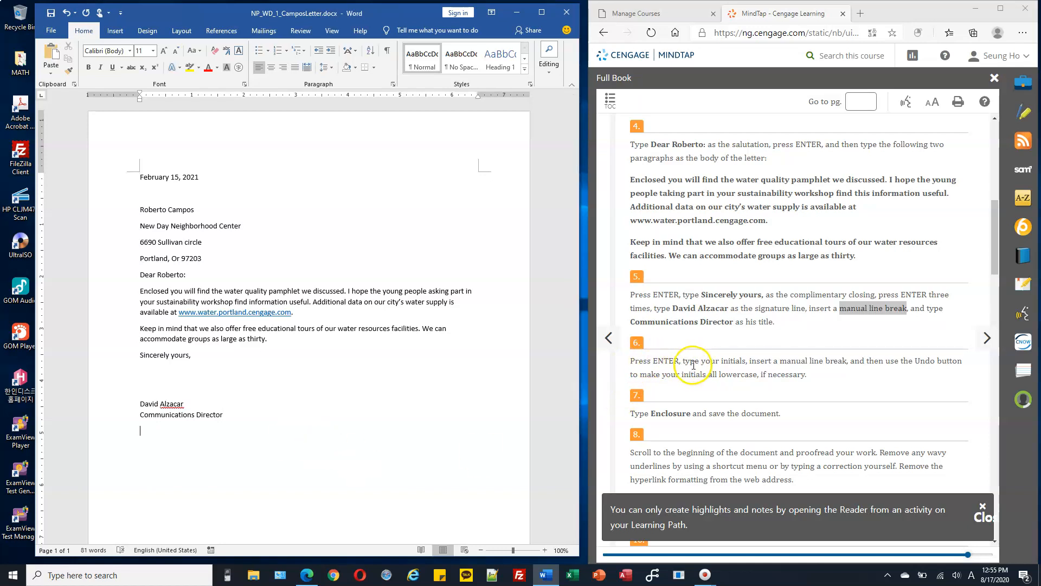
type("shp")
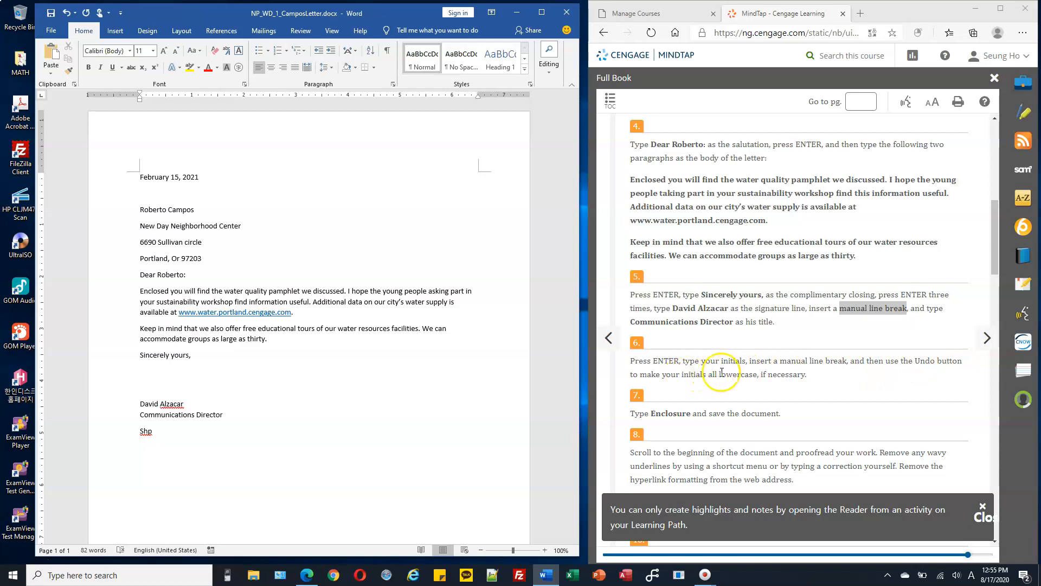
left_click_drag(708, 374, 767, 374)
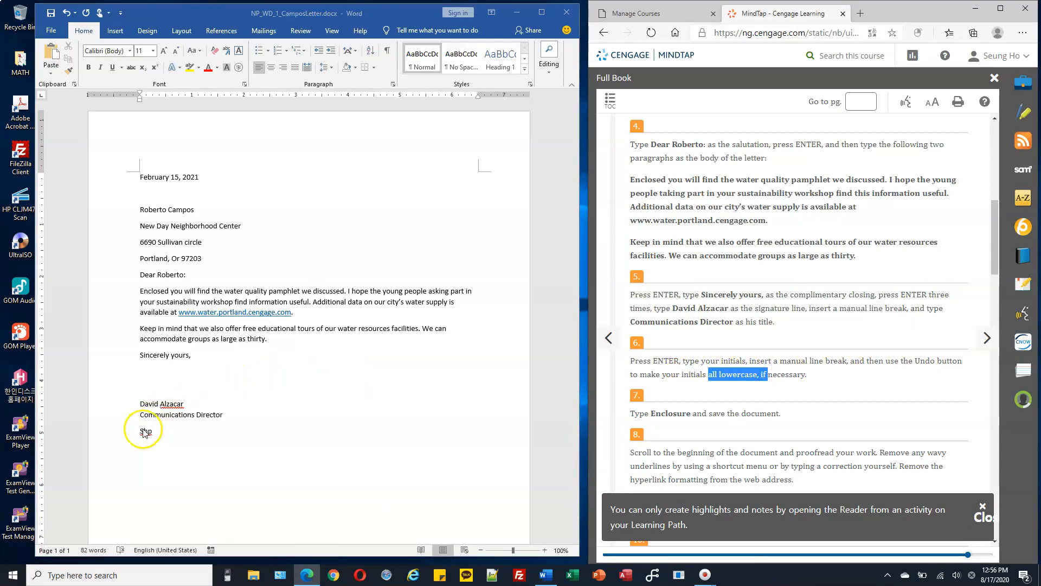
left_click(144, 431)
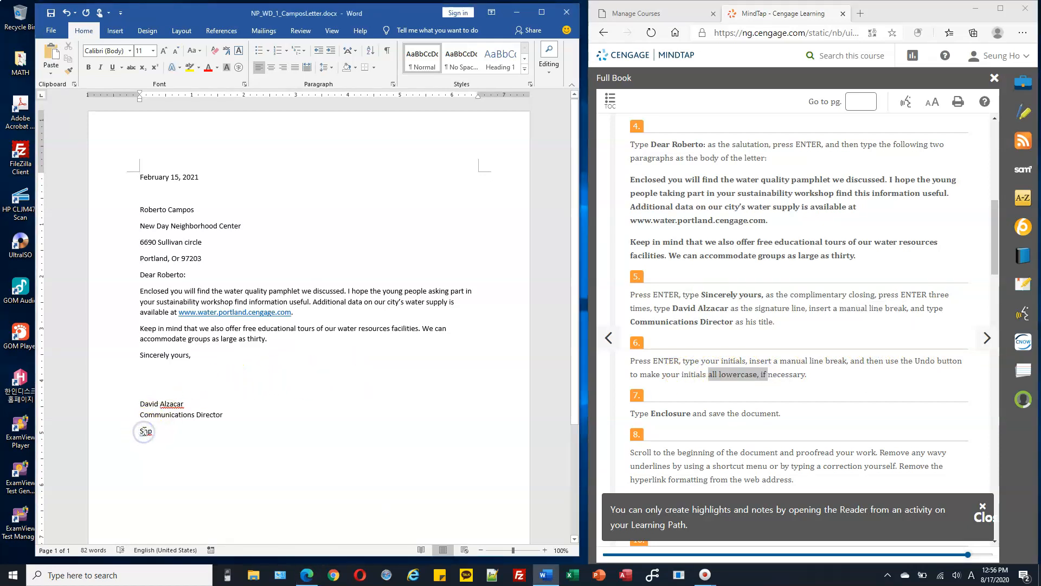
double_click(144, 431)
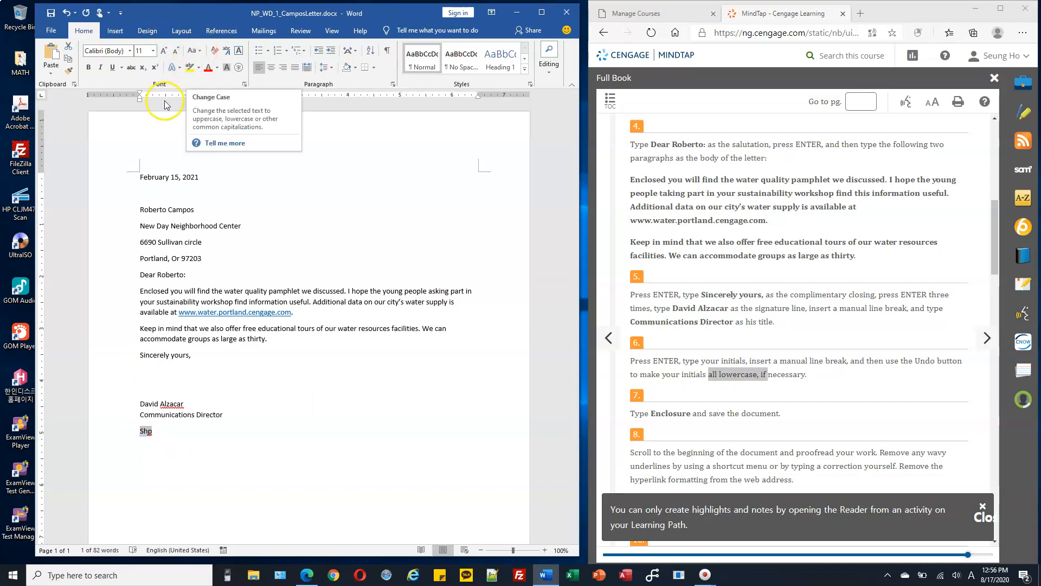
left_click(199, 53)
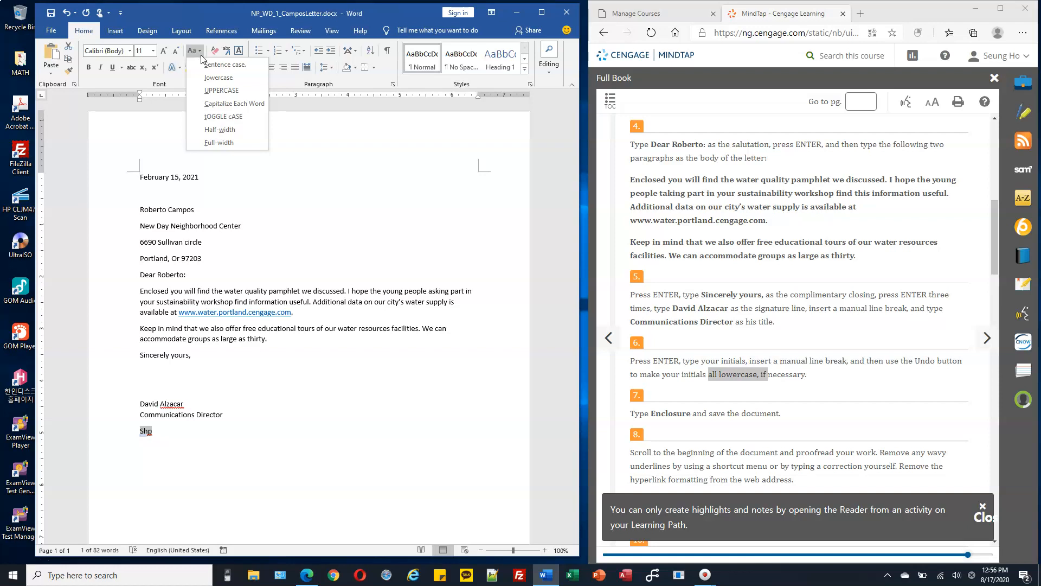
left_click(233, 77)
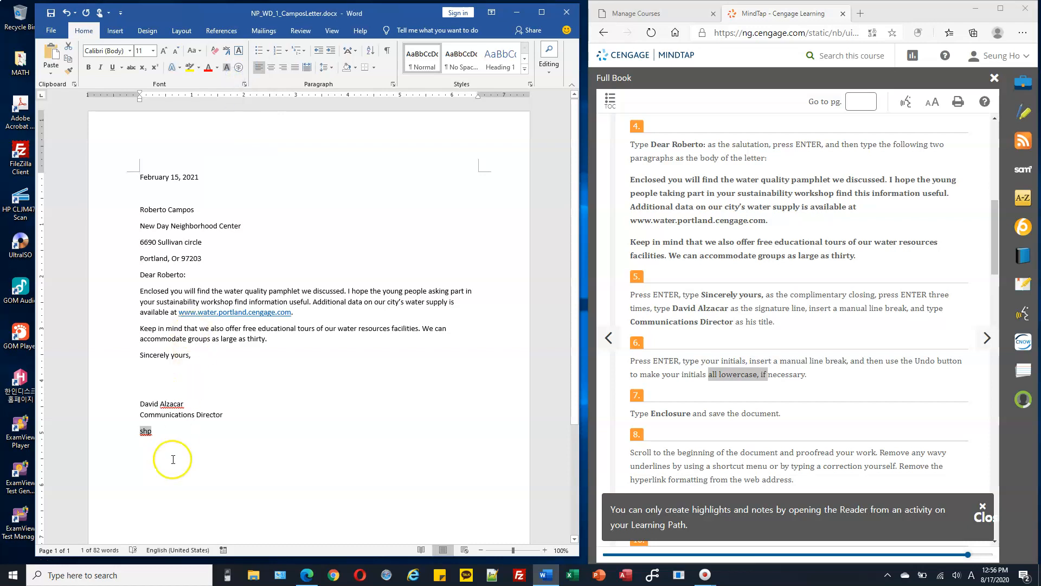
- Add the line Enclosure directly below the initials after a manual line break, and save the document
left_click(173, 440)
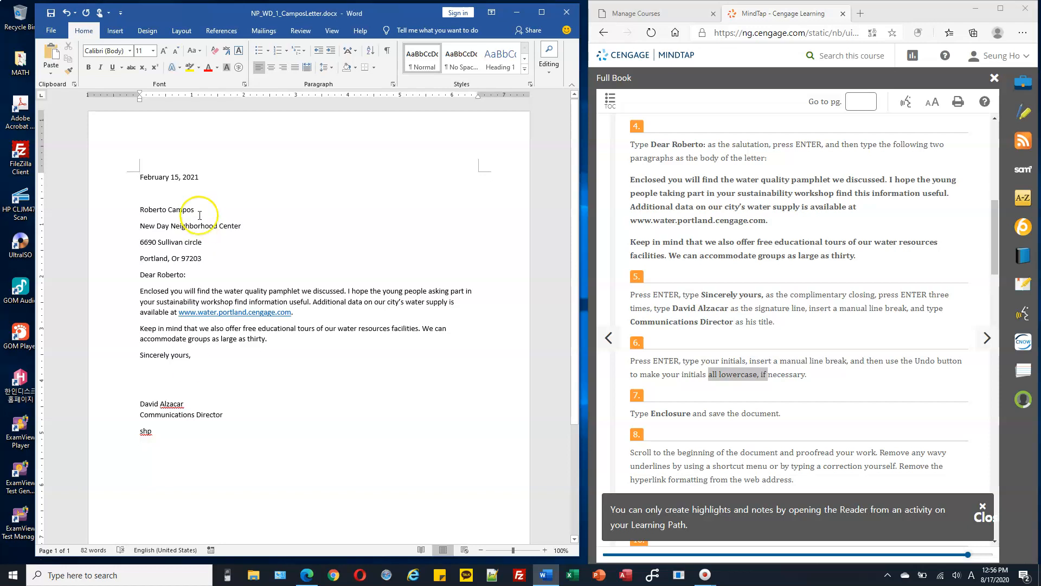
left_click(190, 51)
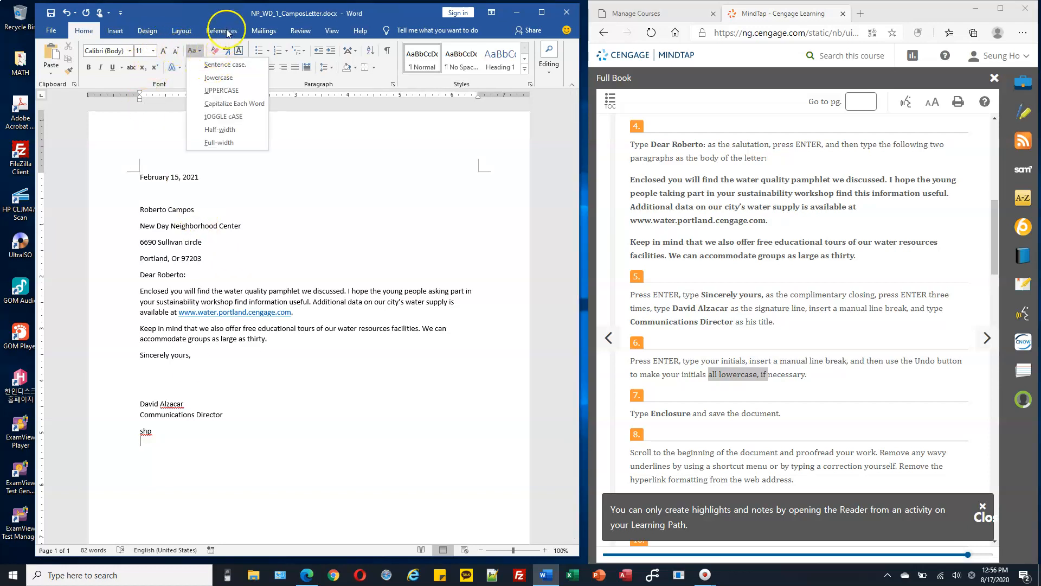
left_click(181, 445)
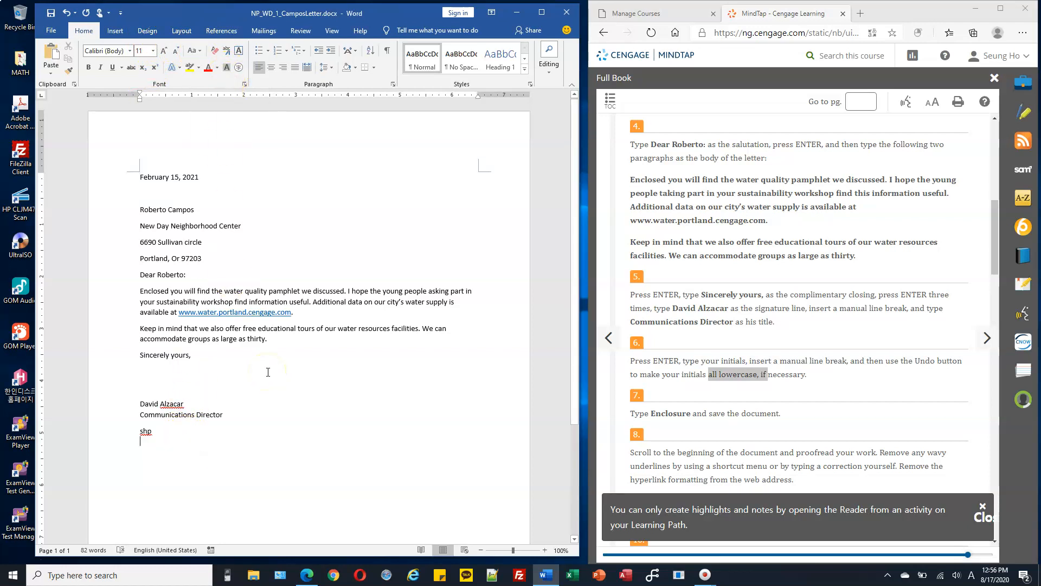
type("E")
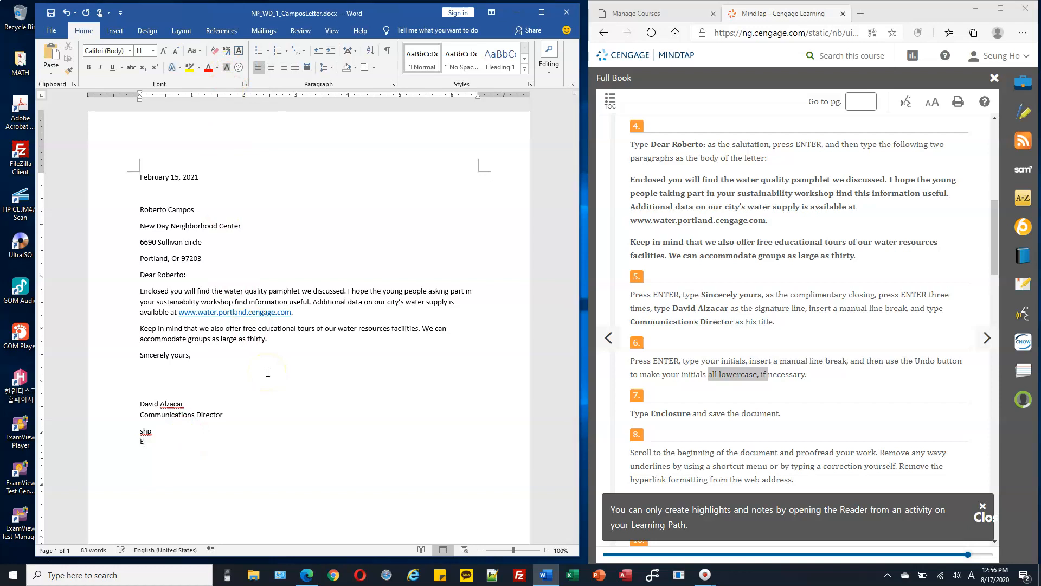
type("nclosure")
left_click(53, 17)
left_click(283, 379)
- Insert a stray letter d into Center in the inside address to demonstrate a spelling error, and delete it again
scroll(891, 341, "down", 3)
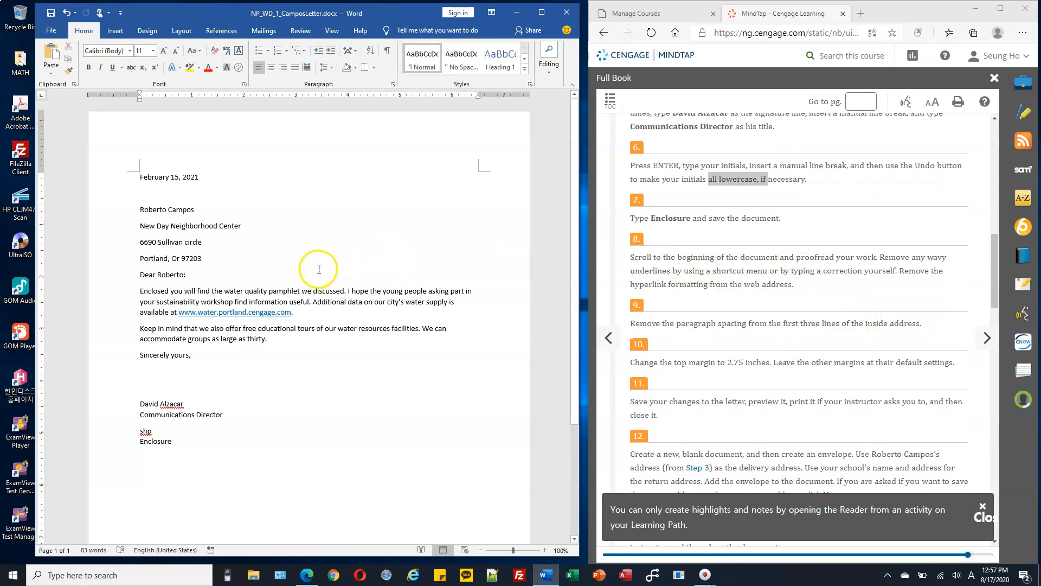
left_click(141, 177)
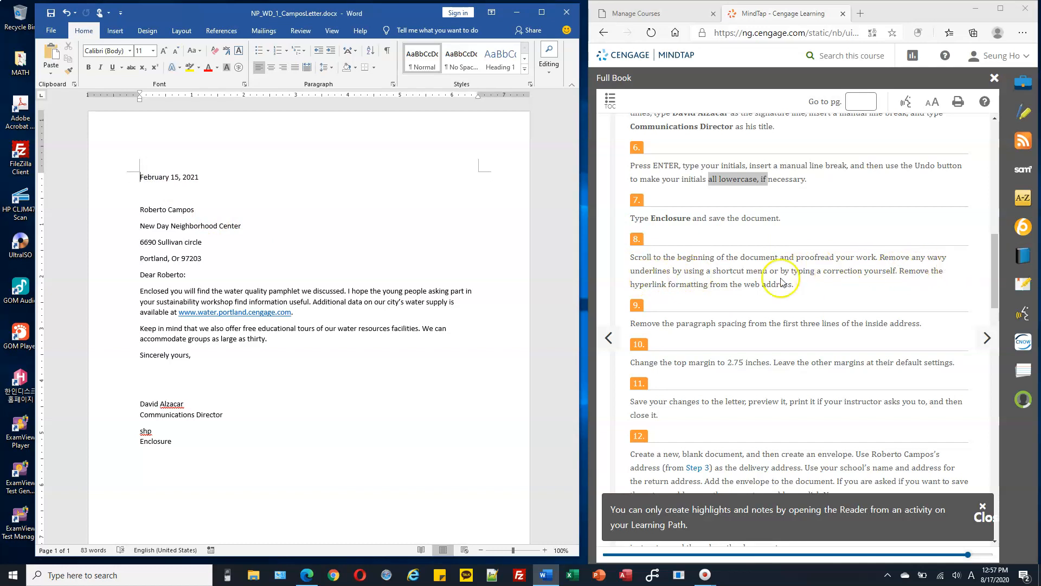
left_click(229, 227)
type("d")
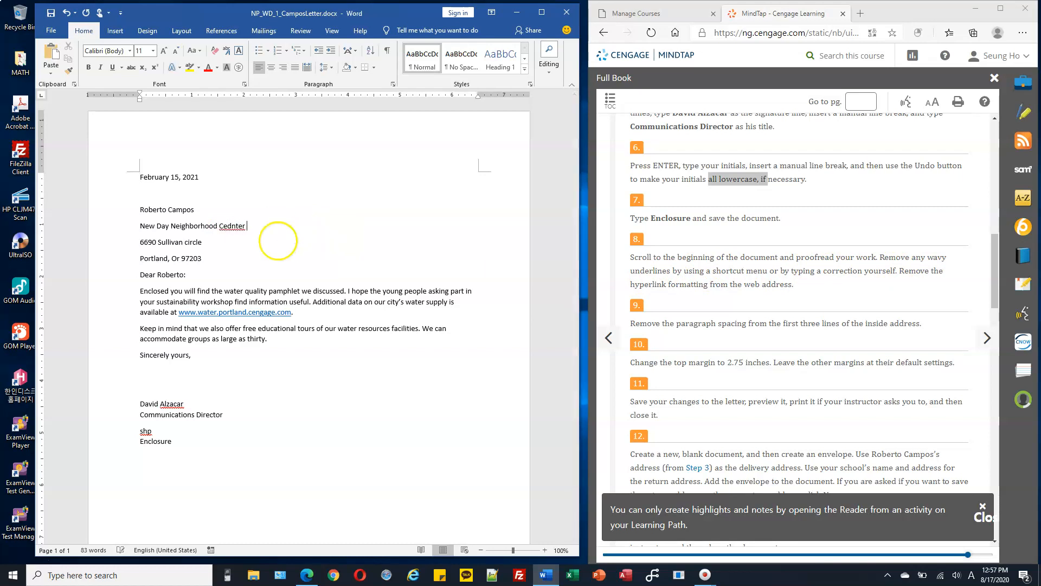
left_click(232, 226)
key("BackSpace")
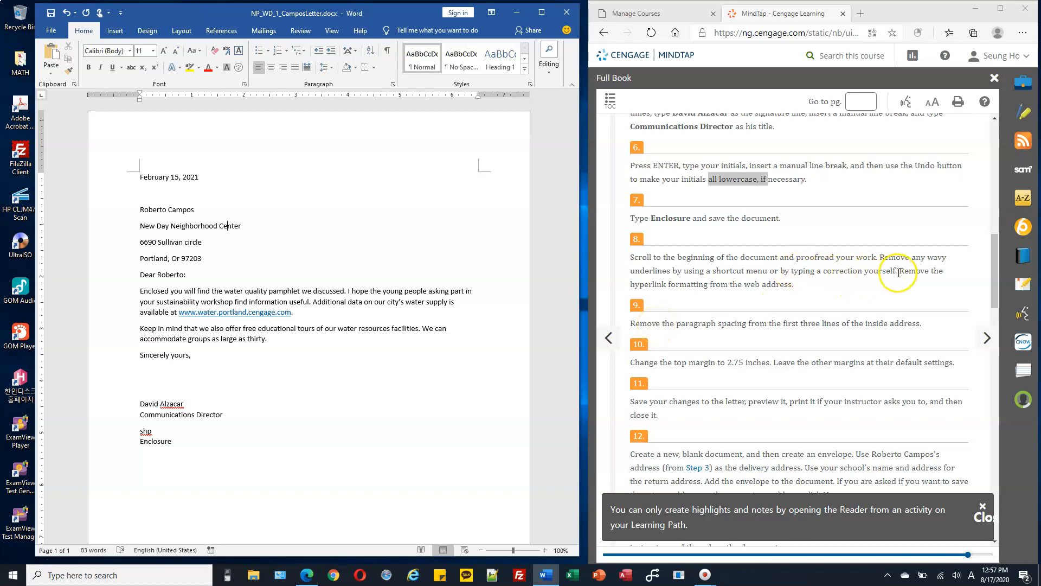
- Remove the hyperlink formatting from the web address in the first body paragraph of the letter
left_click_drag(898, 272, 915, 280)
left_click(725, 277)
left_click(659, 283)
left_click_drag(632, 286, 793, 290)
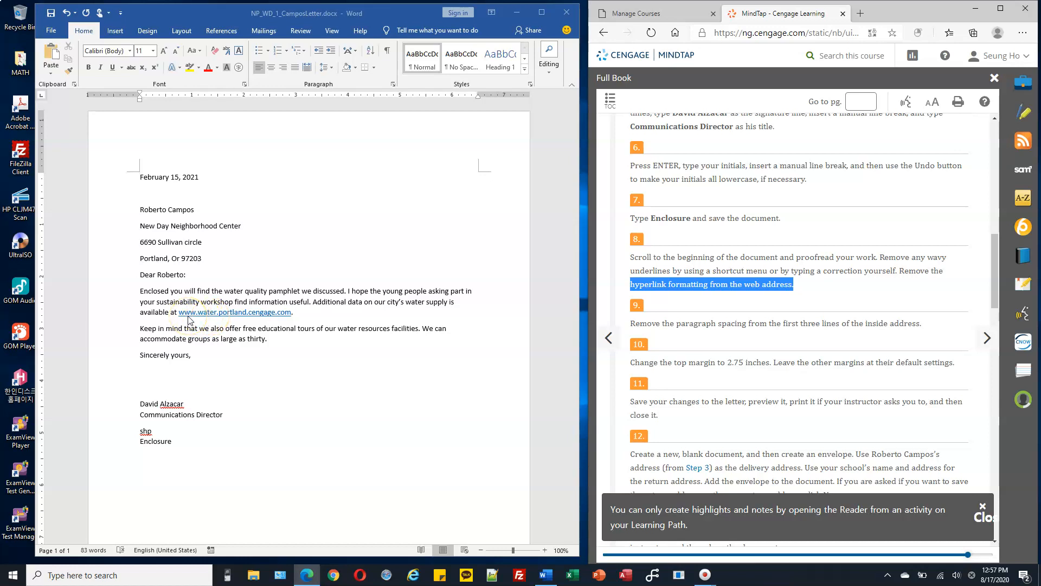
left_click(238, 317)
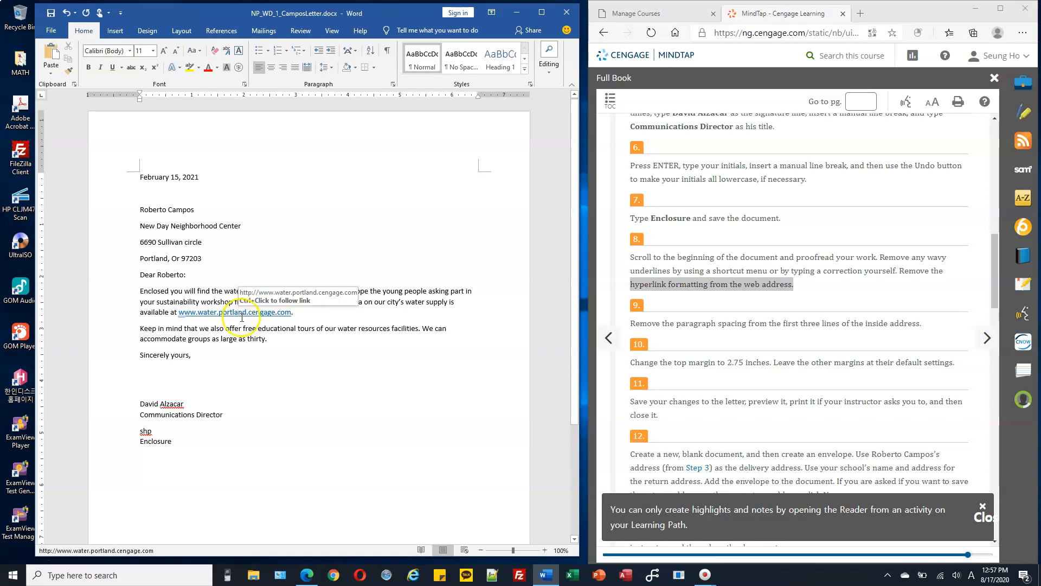
right_click(244, 318)
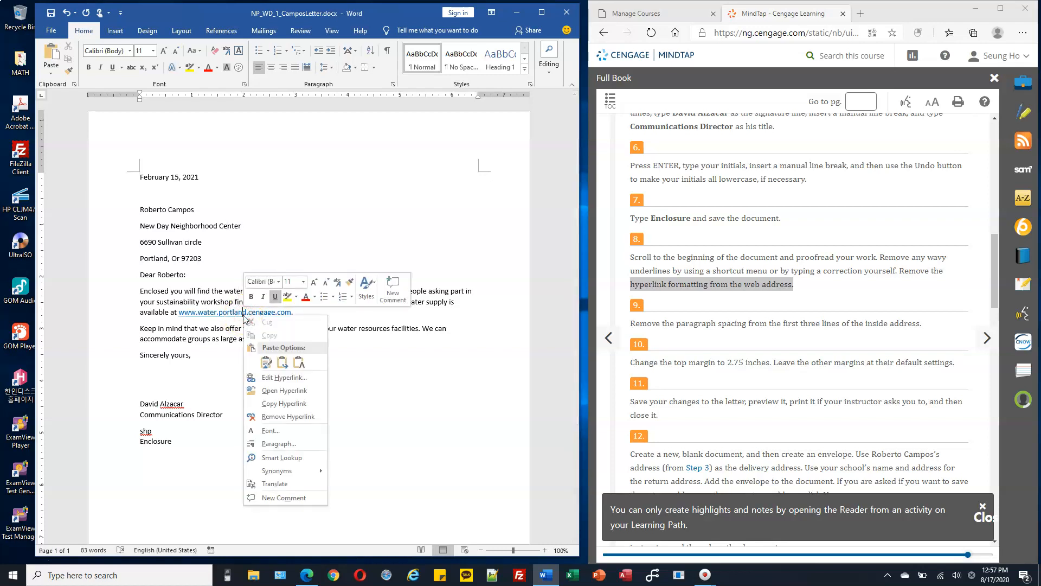
left_click(294, 418)
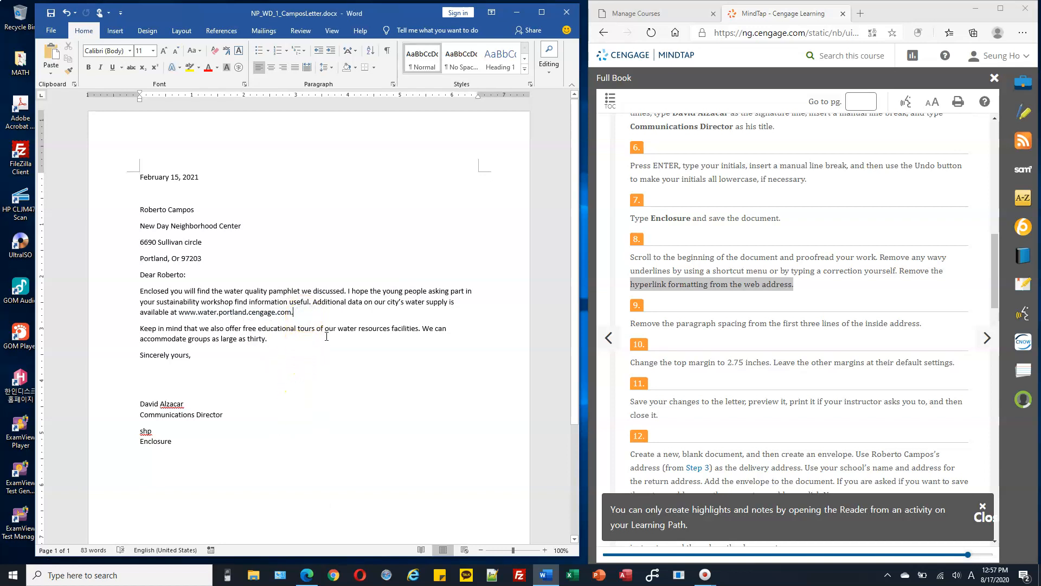
- Set the paragraph spacing after to 0 pt for the first three lines of the inside address
left_click(760, 297)
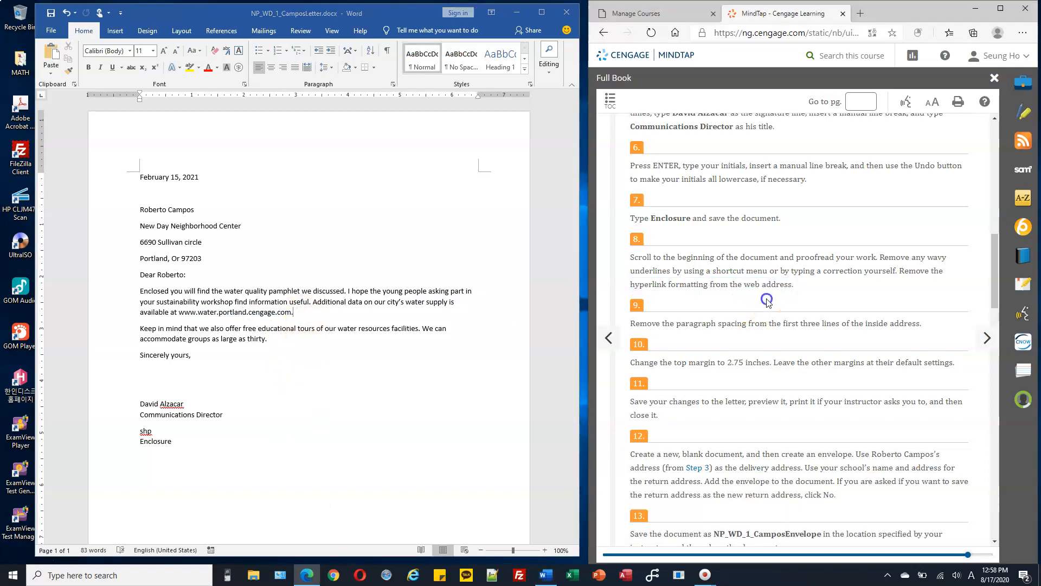
scroll(761, 295, "down", 1)
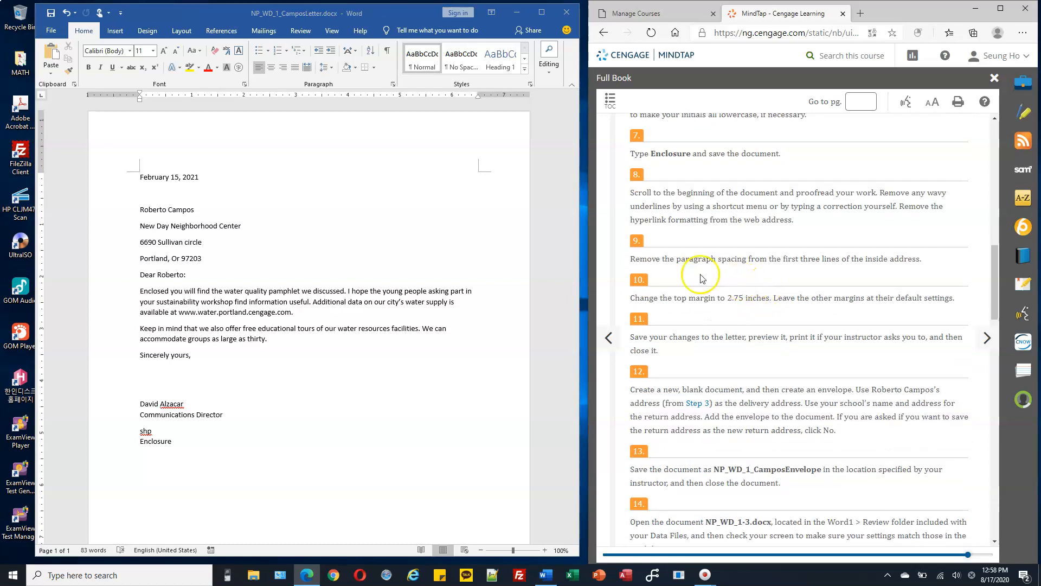
left_click_drag(670, 259, 918, 261)
left_click(111, 212)
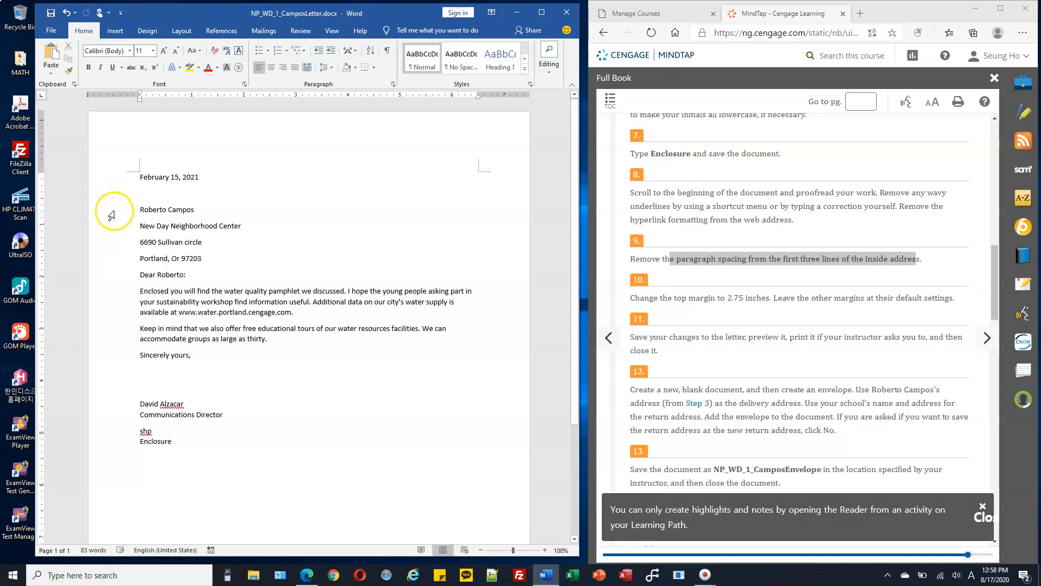
left_click_drag(115, 210, 110, 245)
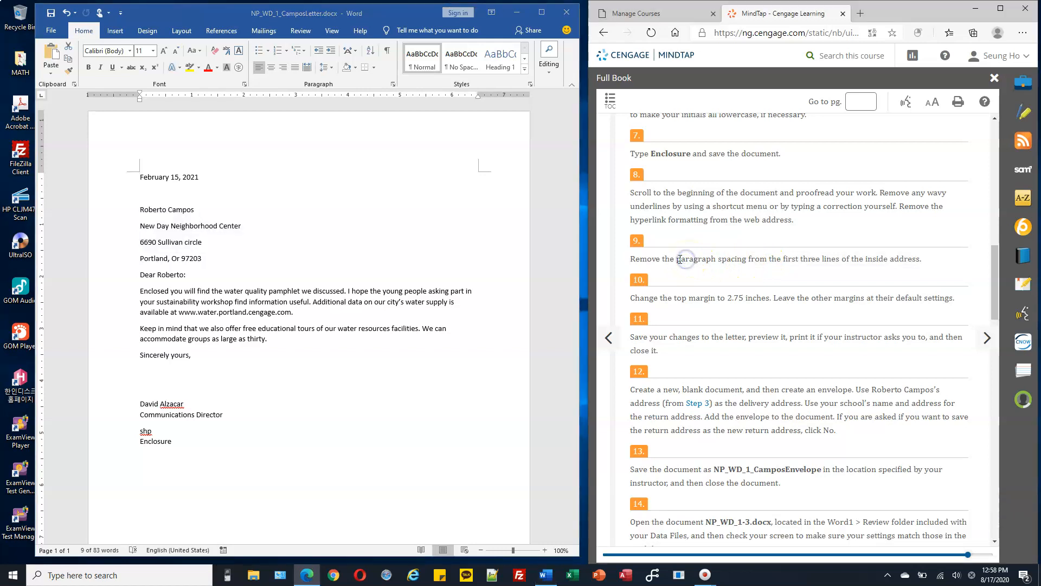
left_click_drag(682, 260, 747, 259)
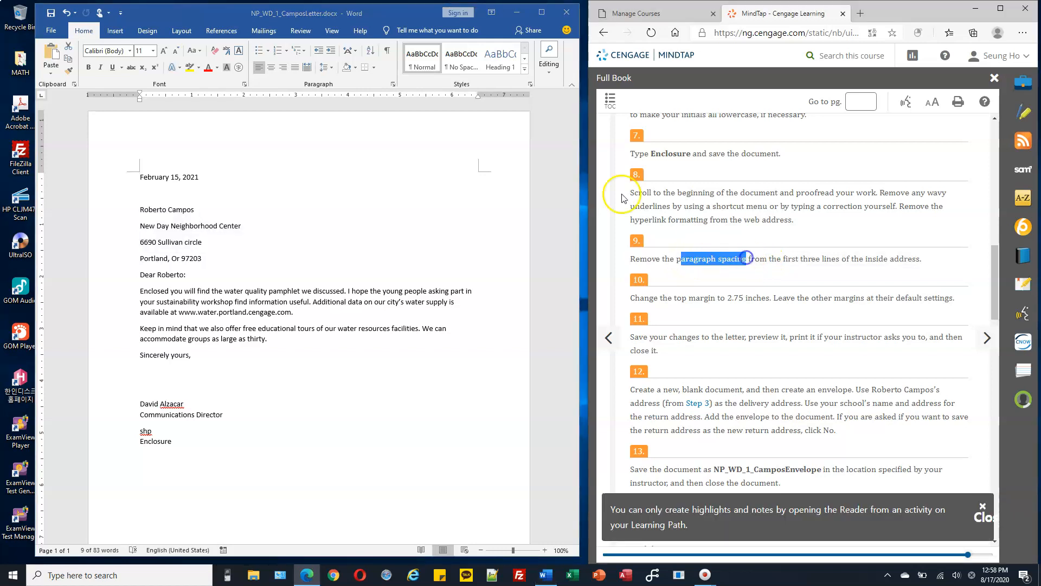
left_click(228, 15)
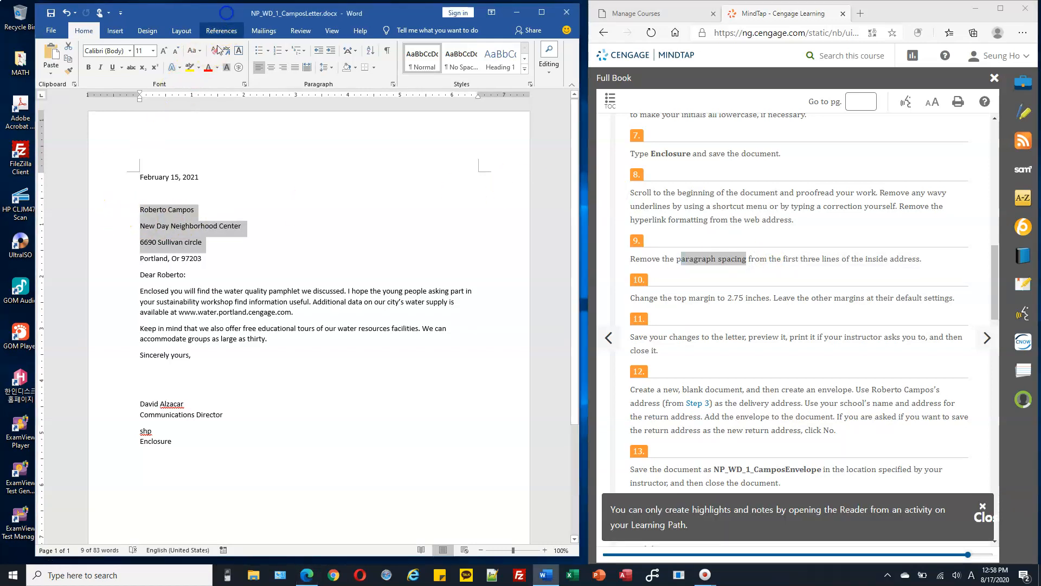
left_click(393, 84)
left_click_drag(490, 134, 489, 101)
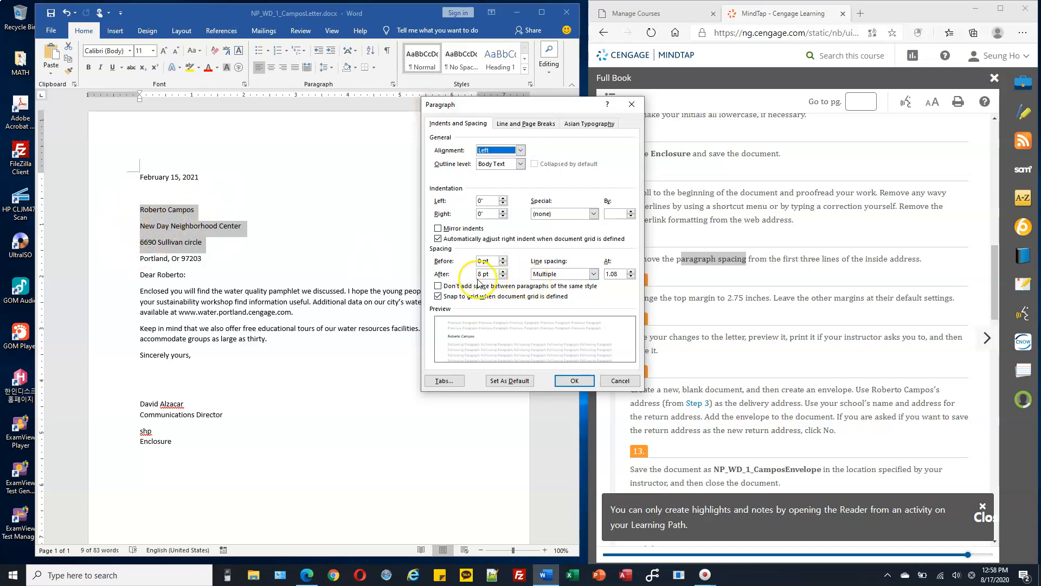
left_click(503, 277)
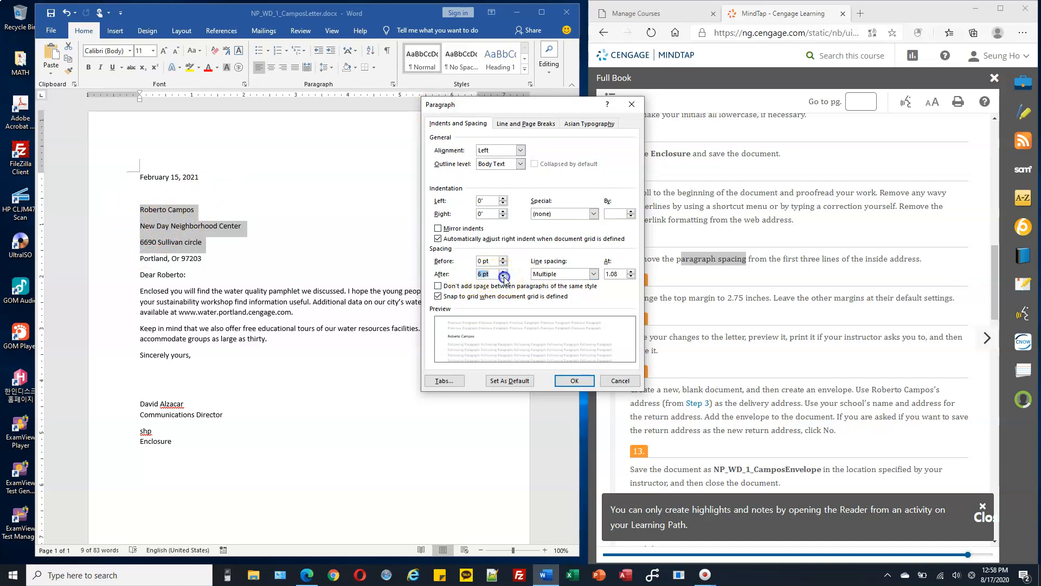
left_click(503, 276)
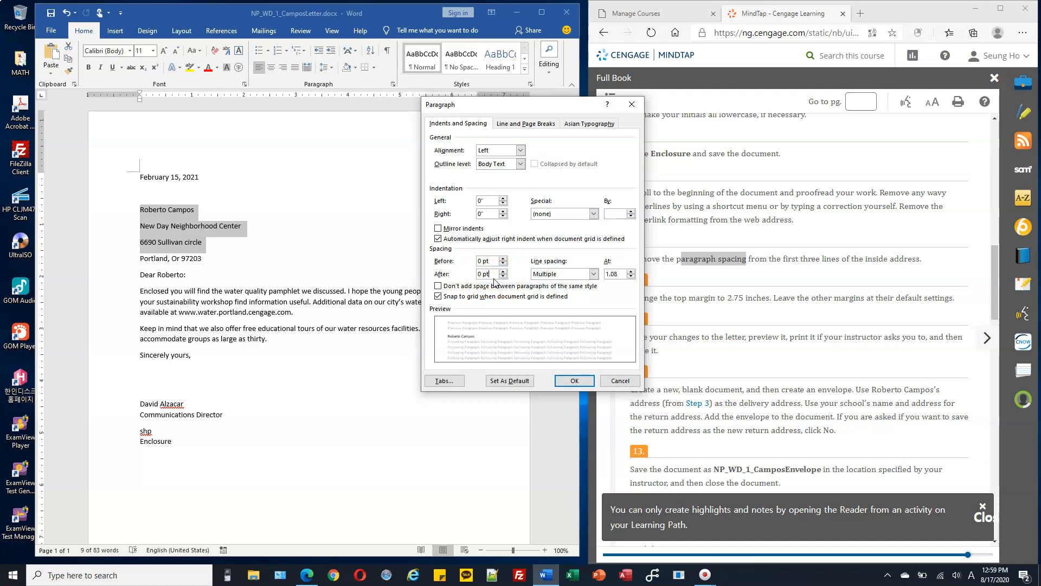
left_click(574, 381)
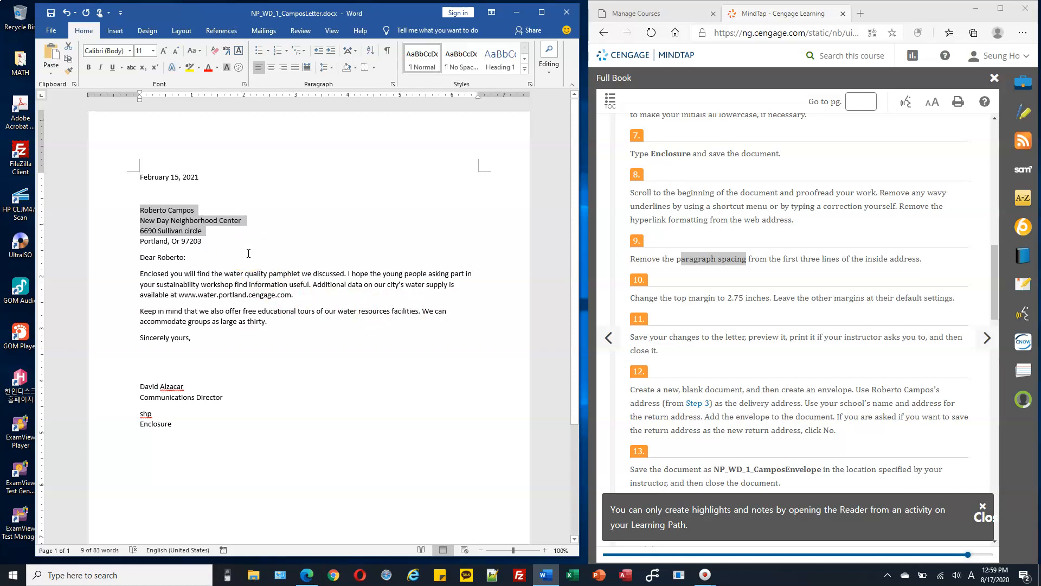
- Set the top page margin to 2.75 inches for the whole document, leaving the other margins at their defaults
left_click(704, 298)
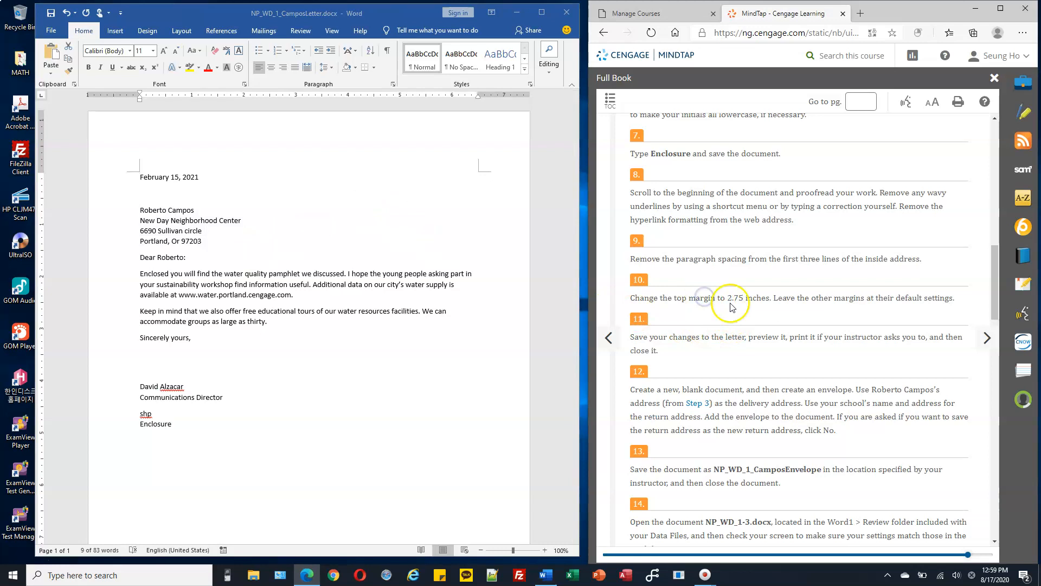
left_click_drag(727, 297, 772, 297)
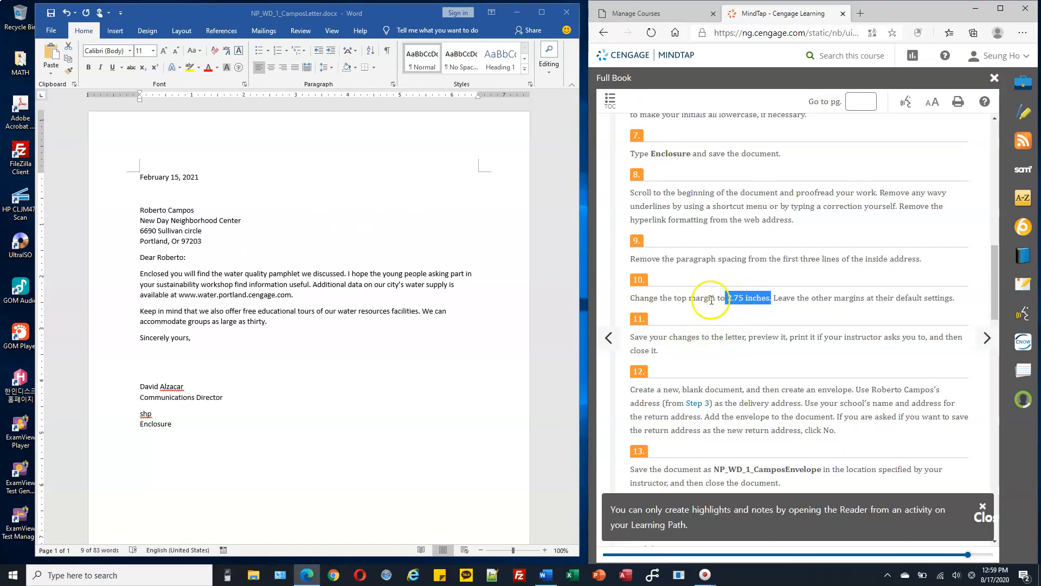
left_click_drag(674, 298, 752, 299)
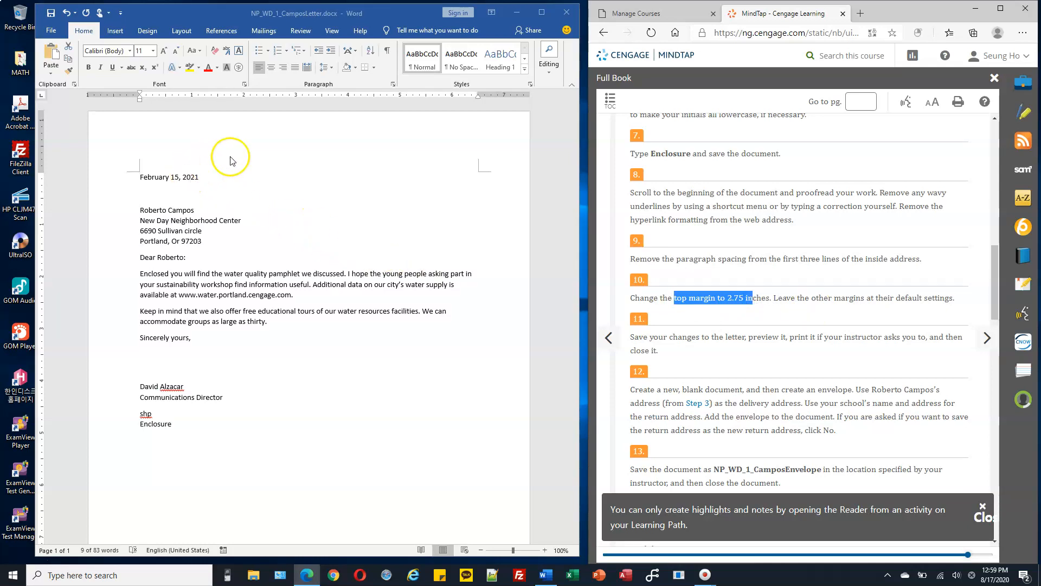
left_click(185, 34)
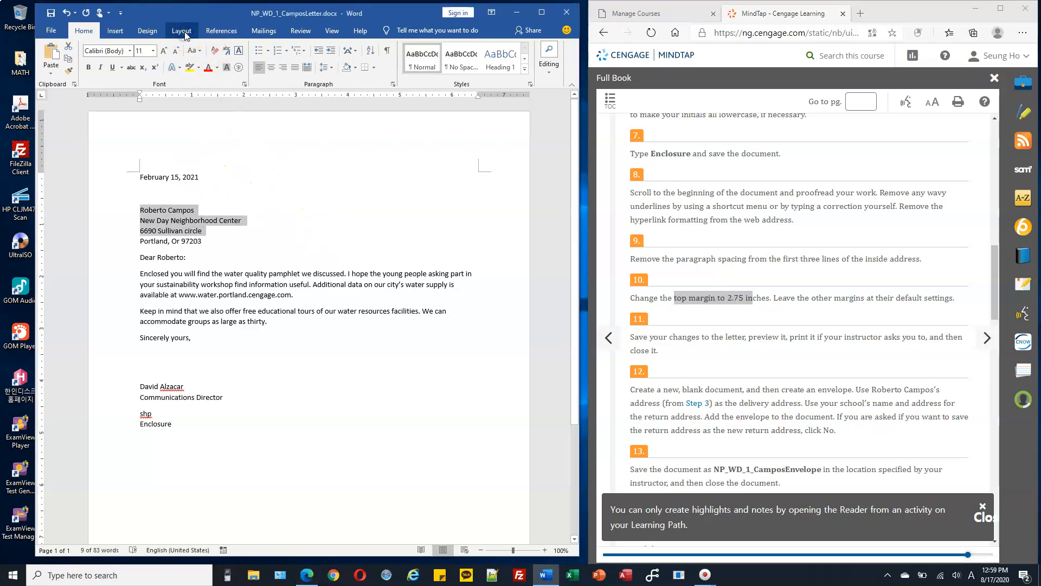
left_click(185, 34)
scroll(341, 237, "up", 2)
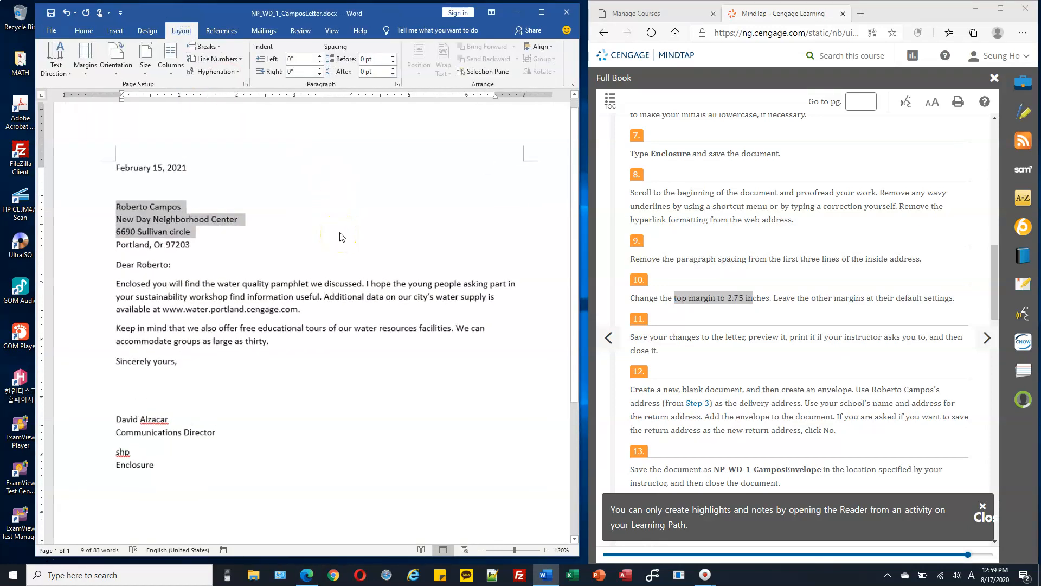
scroll(342, 237, "up", 2)
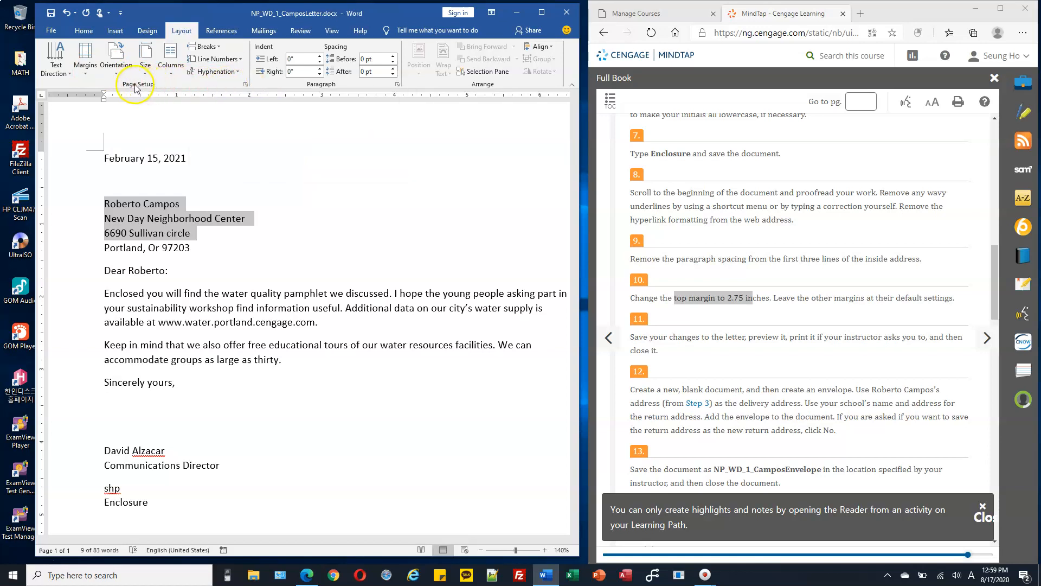
left_click(247, 87)
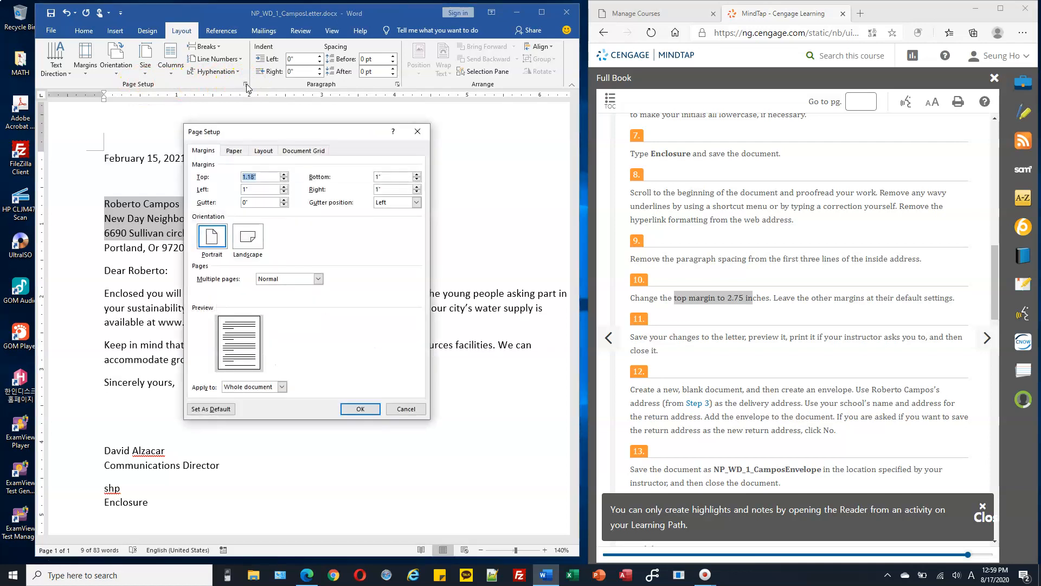
left_click_drag(294, 138, 384, 80)
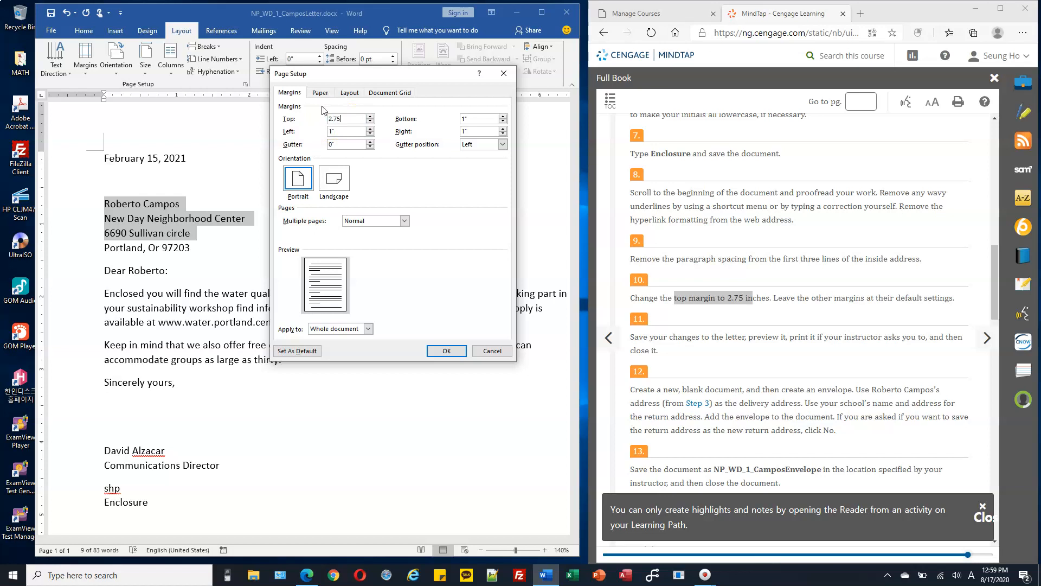
left_click_drag(805, 297, 893, 309)
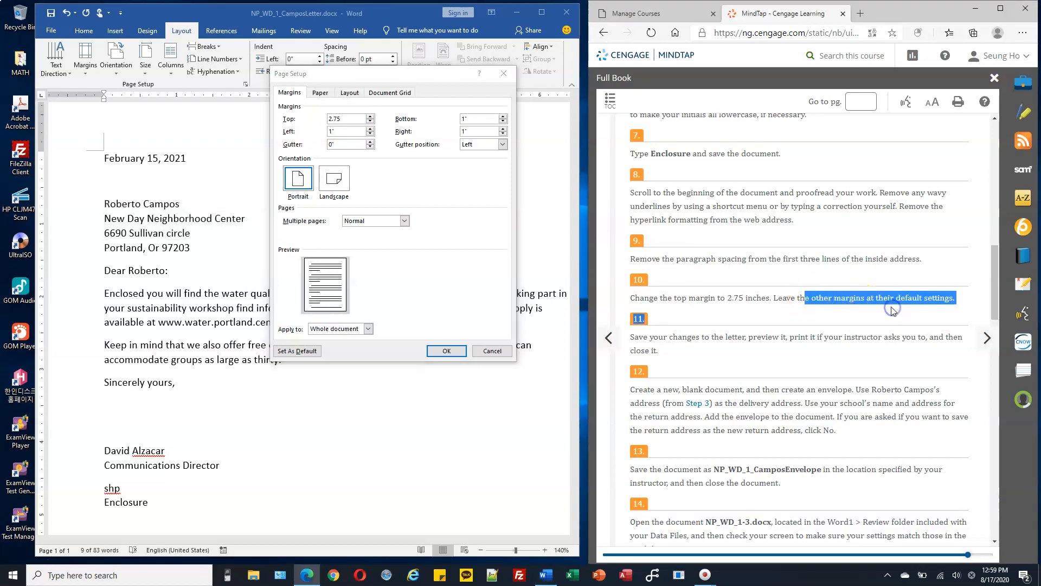
left_click(892, 303)
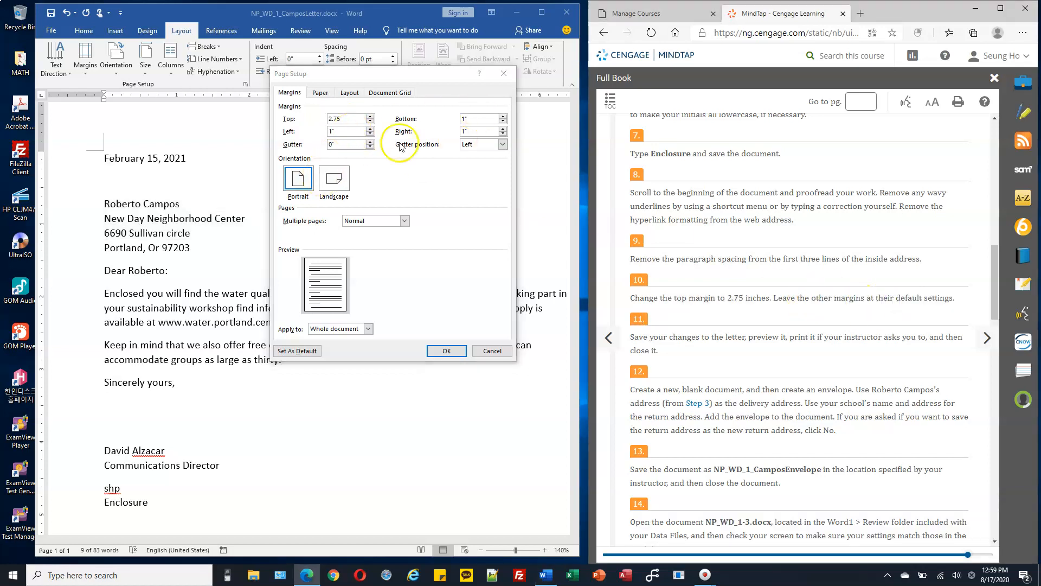
left_click(446, 351)
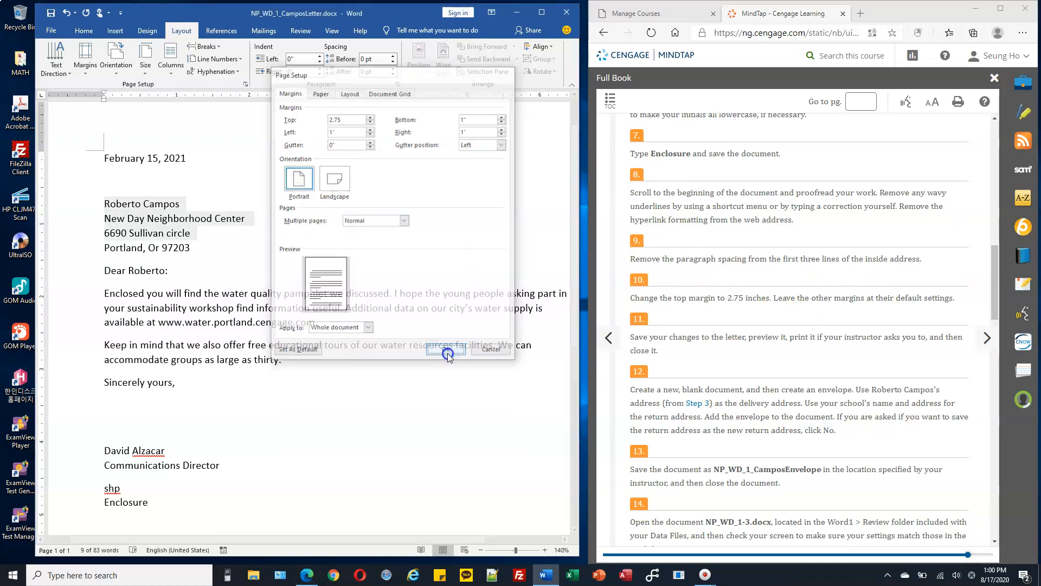
scroll(394, 325, "down", 5)
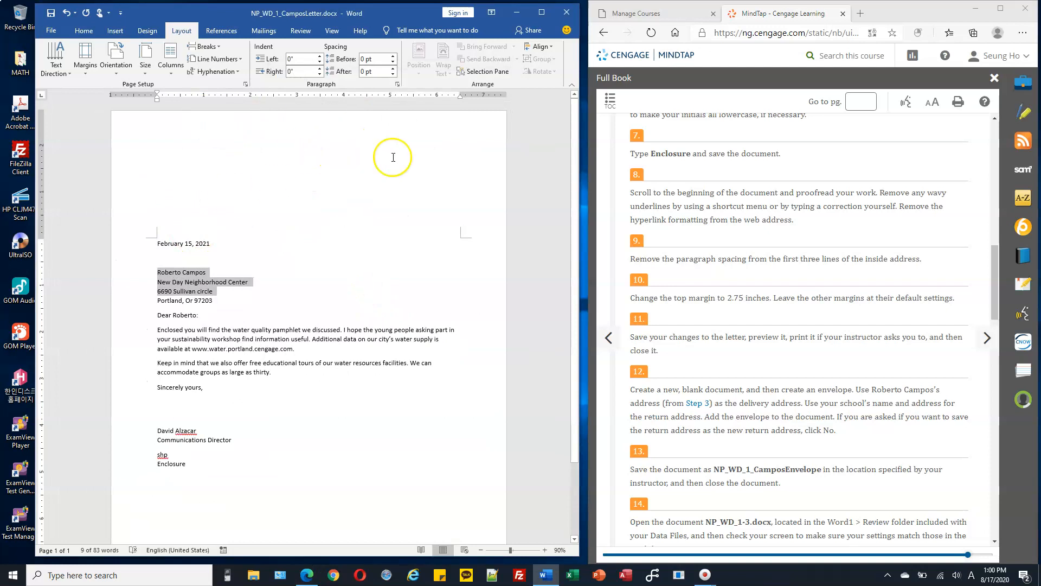
scroll(395, 202, "up", 4)
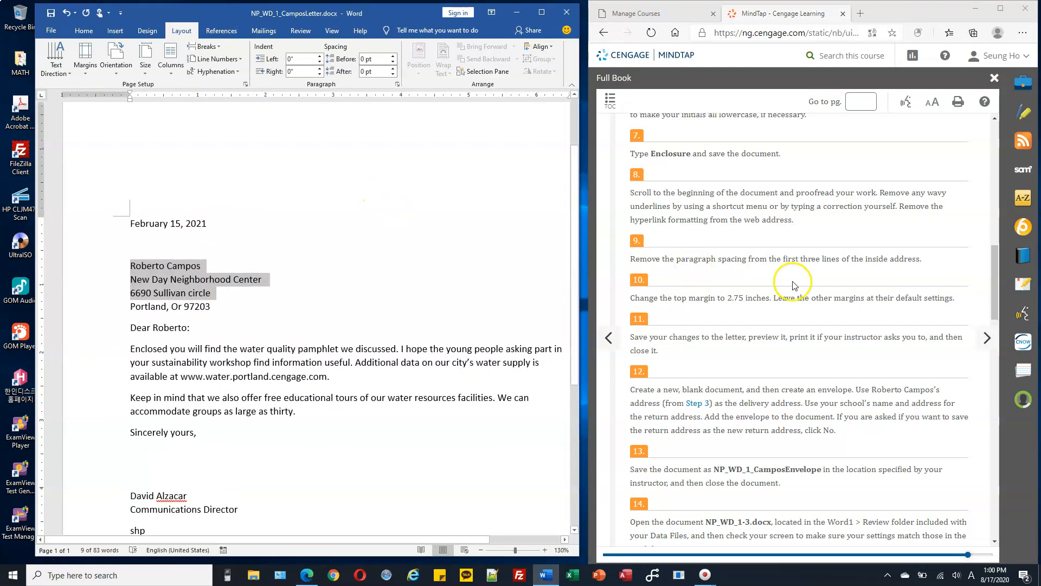
- Save the changes to the letter and close the document
left_click(733, 313)
scroll(694, 341, "down", 4)
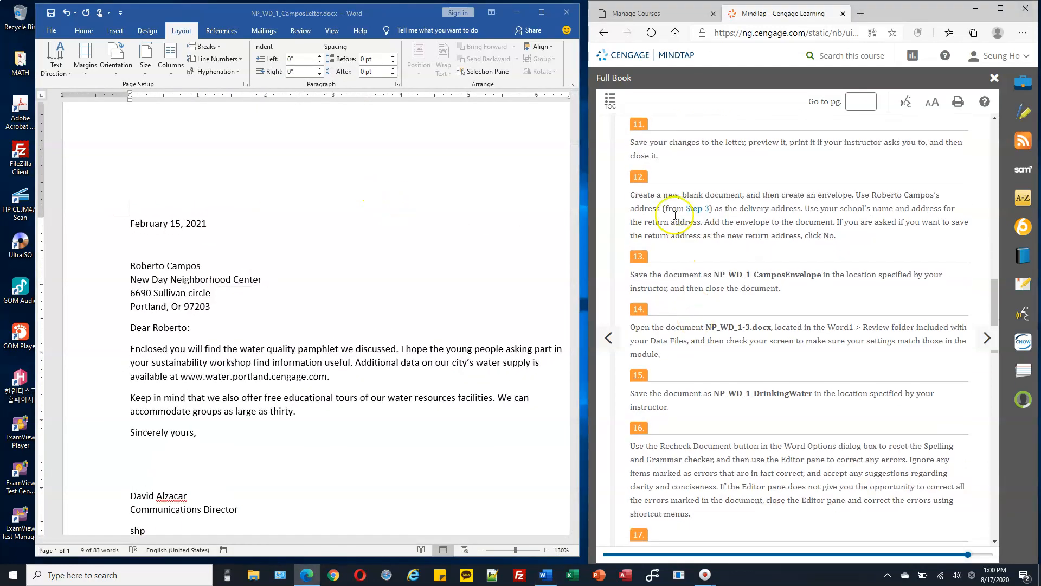
left_click_drag(674, 144, 752, 144)
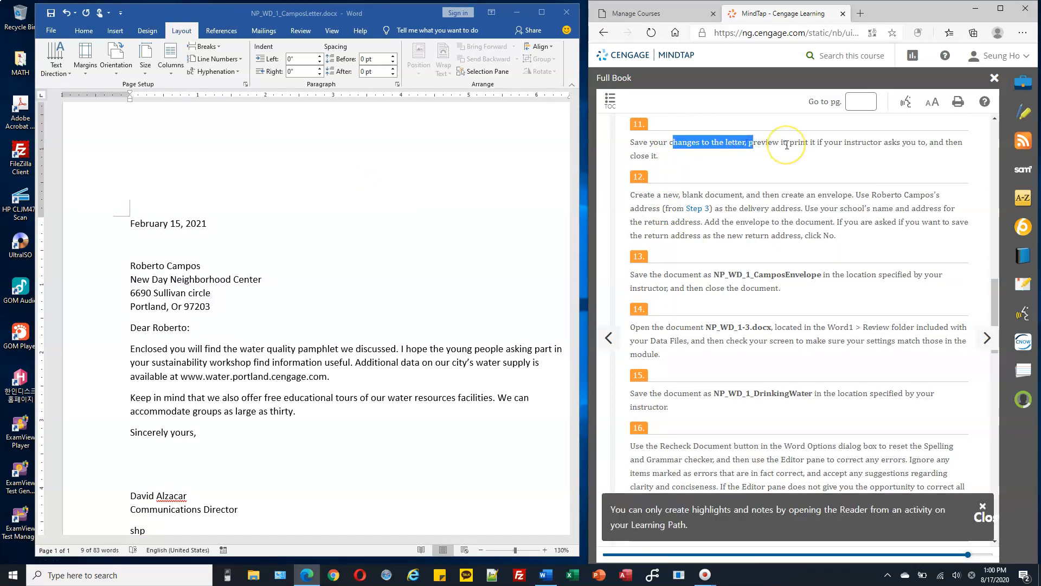
left_click(787, 145)
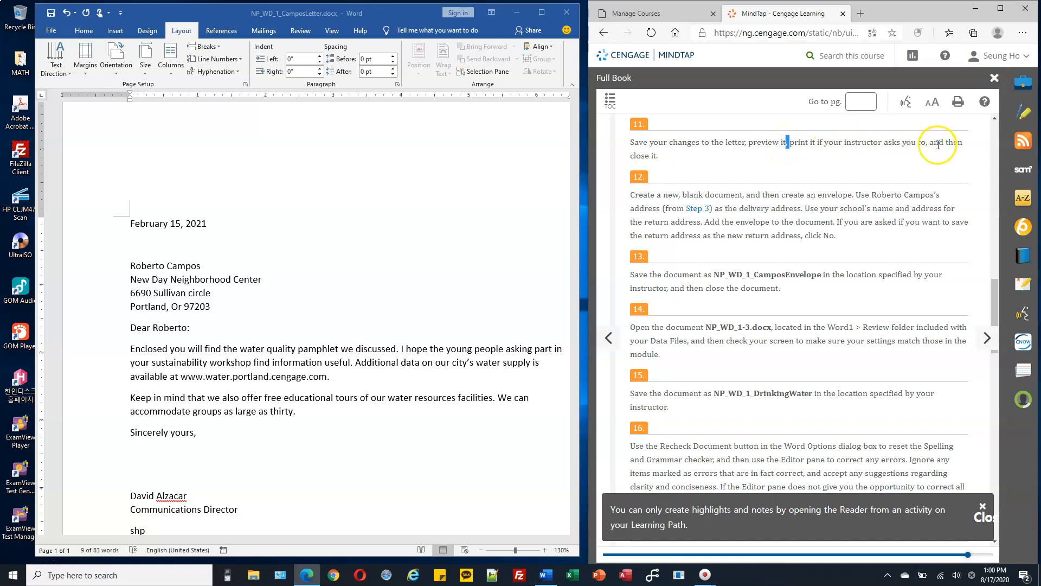
left_click(348, 238)
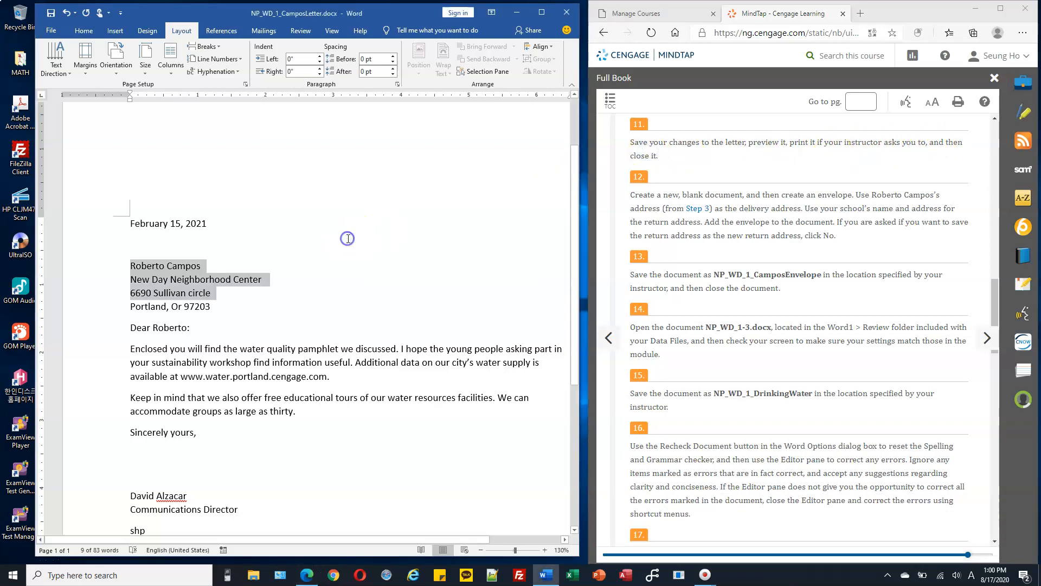
left_click(361, 279)
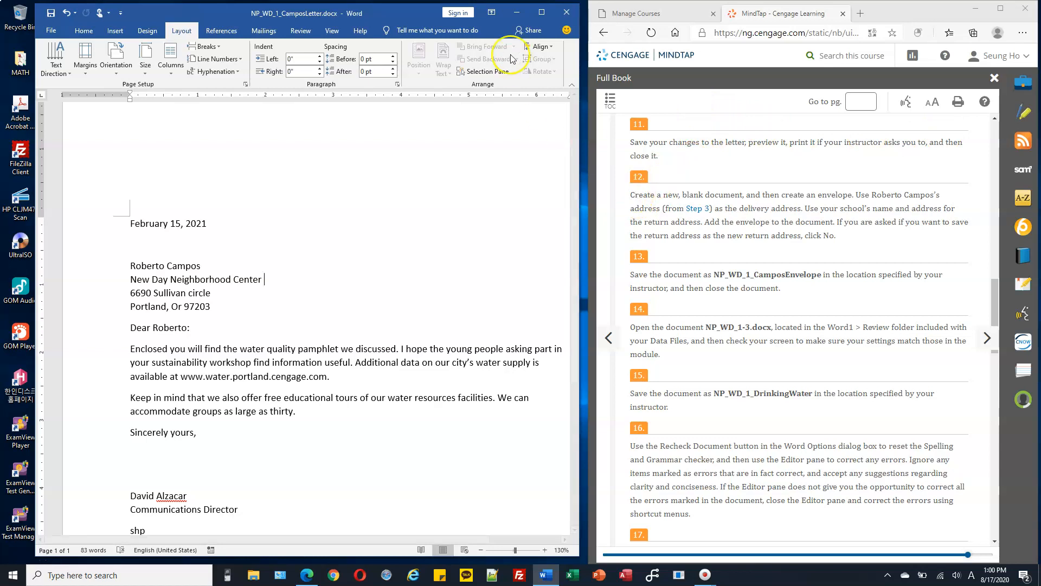
left_click(568, 19)
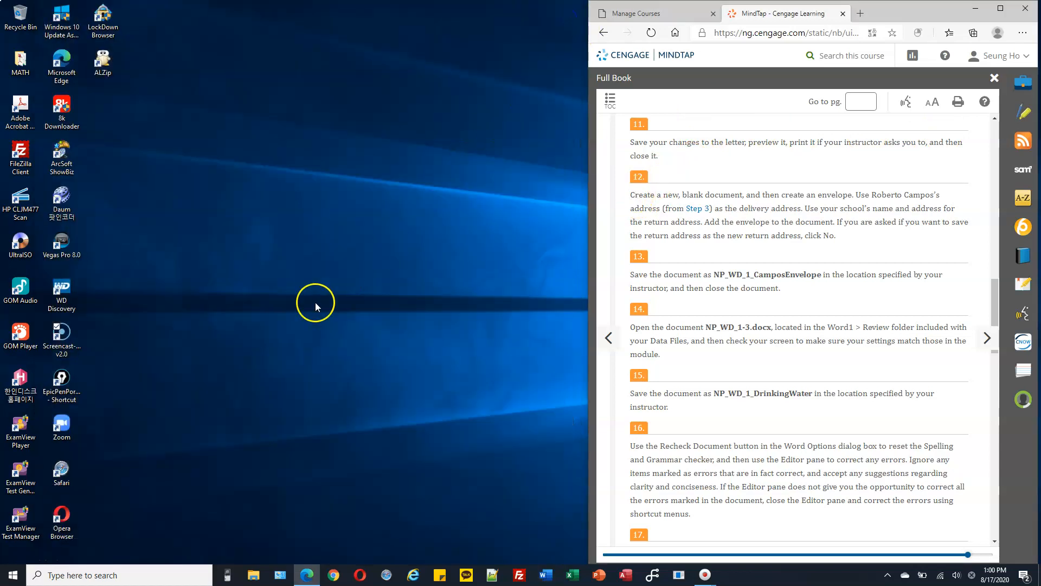
- Open File Explorer and browse to the Homework folder in CS103 on Local Disk (C:)
left_click(254, 576)
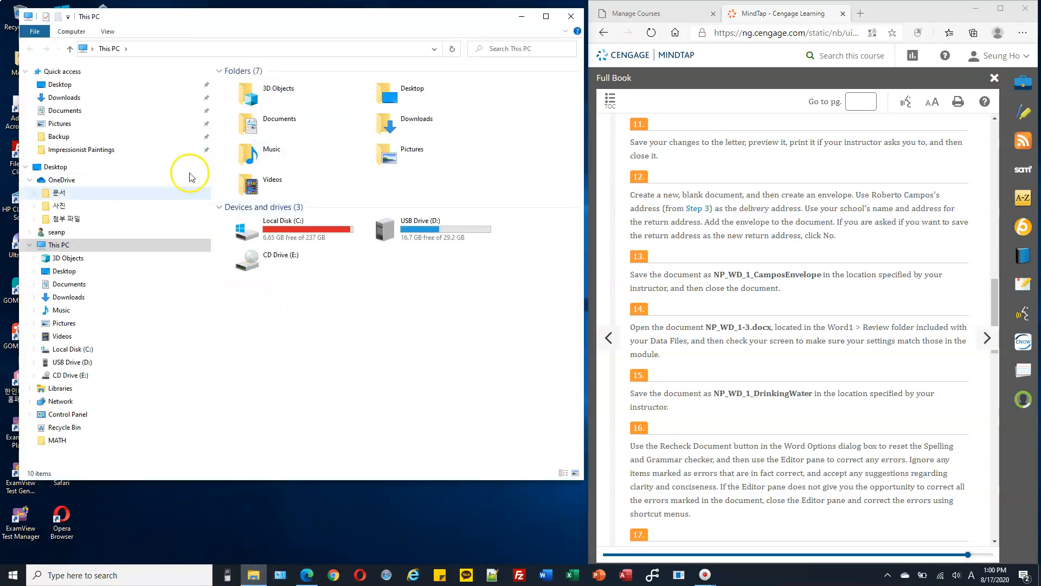
left_click(33, 350)
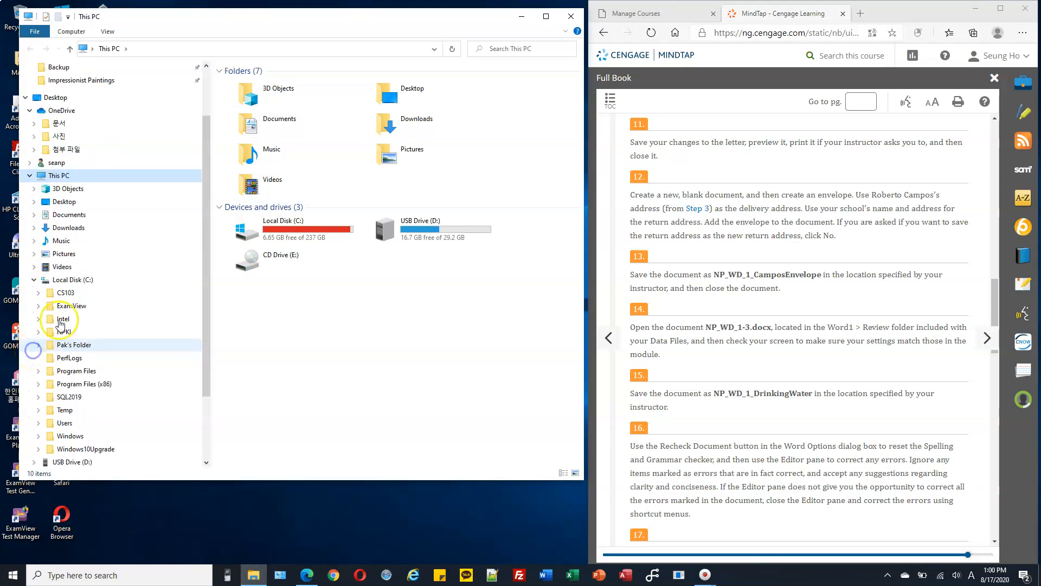
left_click(39, 293)
left_click(52, 296)
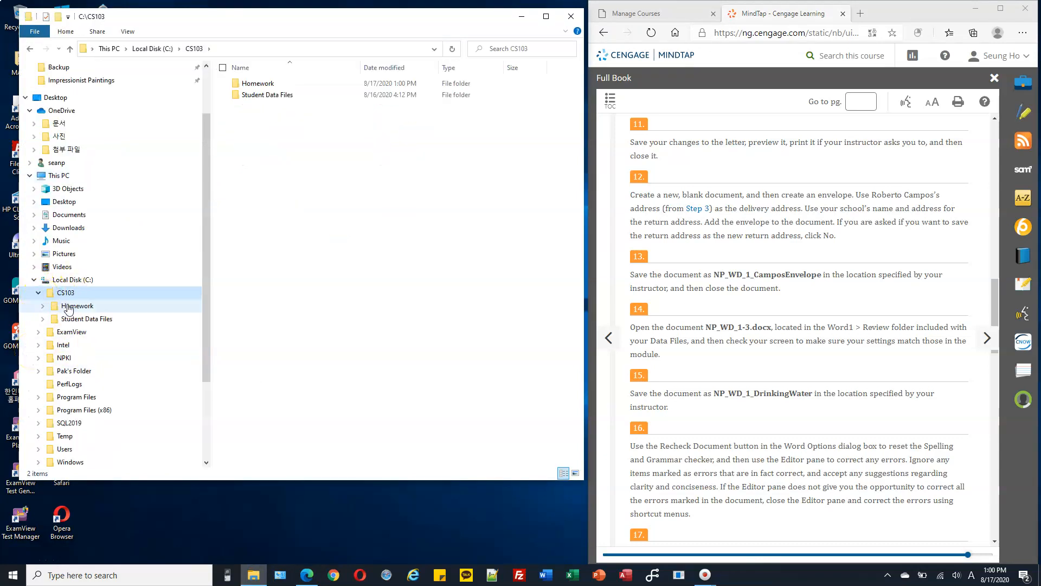
left_click(66, 306)
left_click(261, 98)
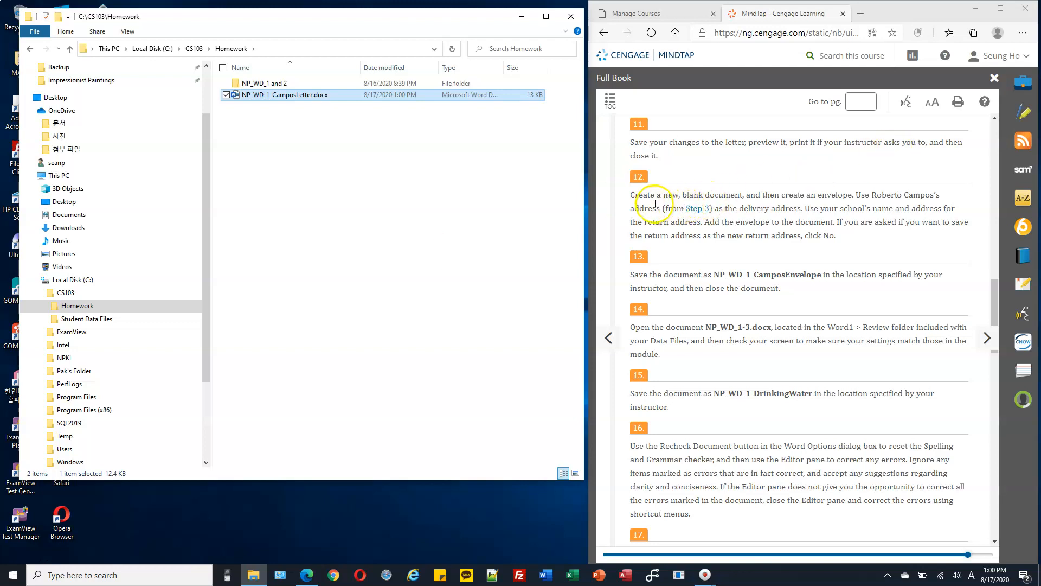
- Create a new blank Microsoft Word document in the Homework folder under its default name and open it
left_click_drag(655, 195, 719, 194)
left_click(430, 197)
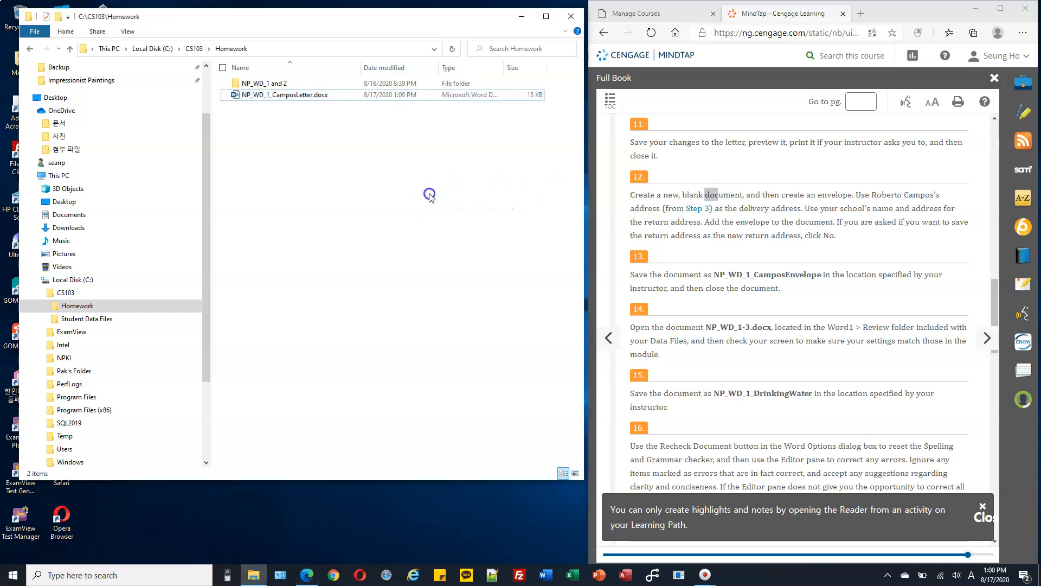
right_click(280, 171)
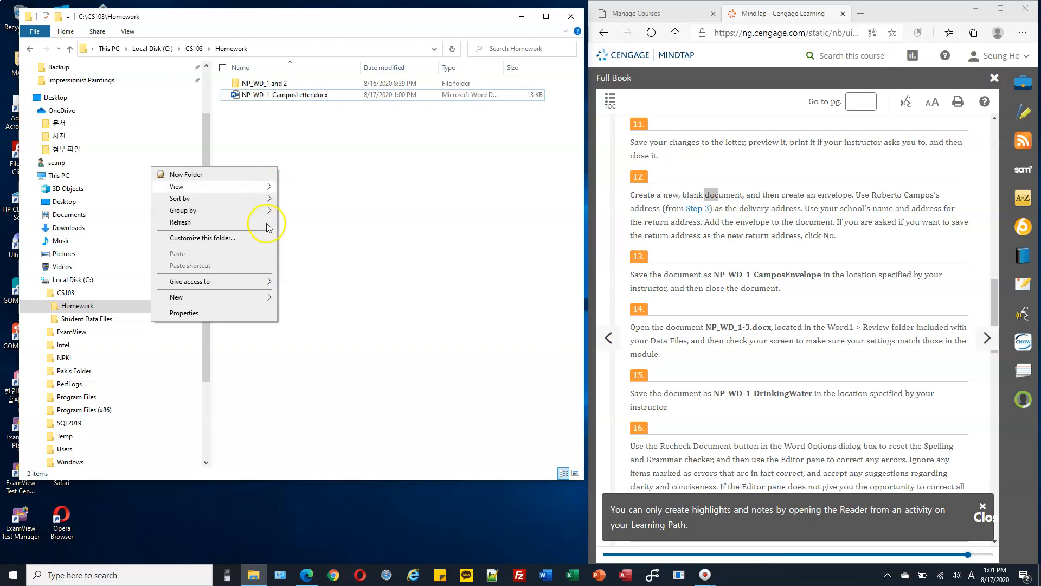
mouse_move(268, 298)
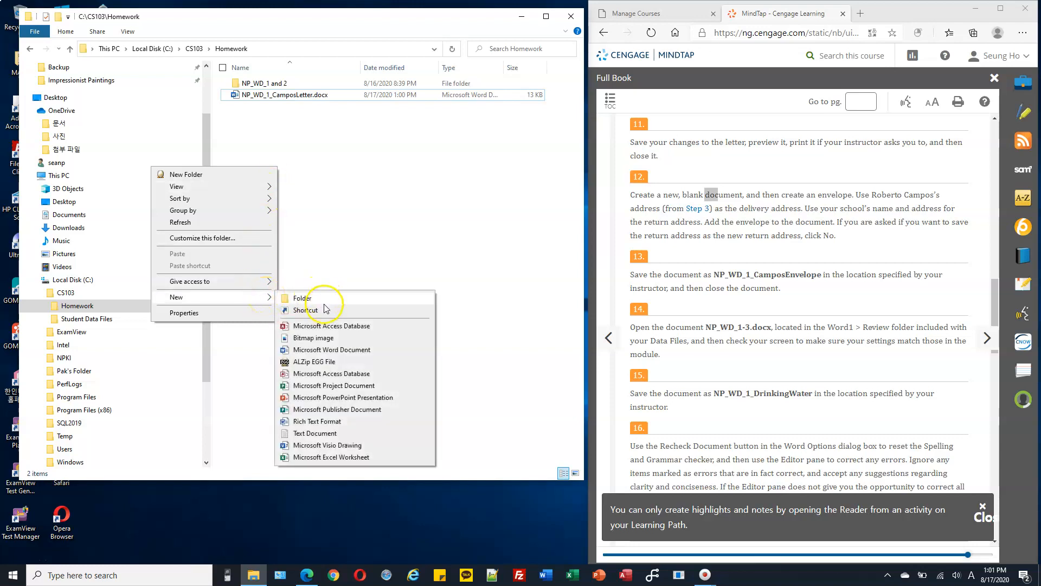
left_click(340, 351)
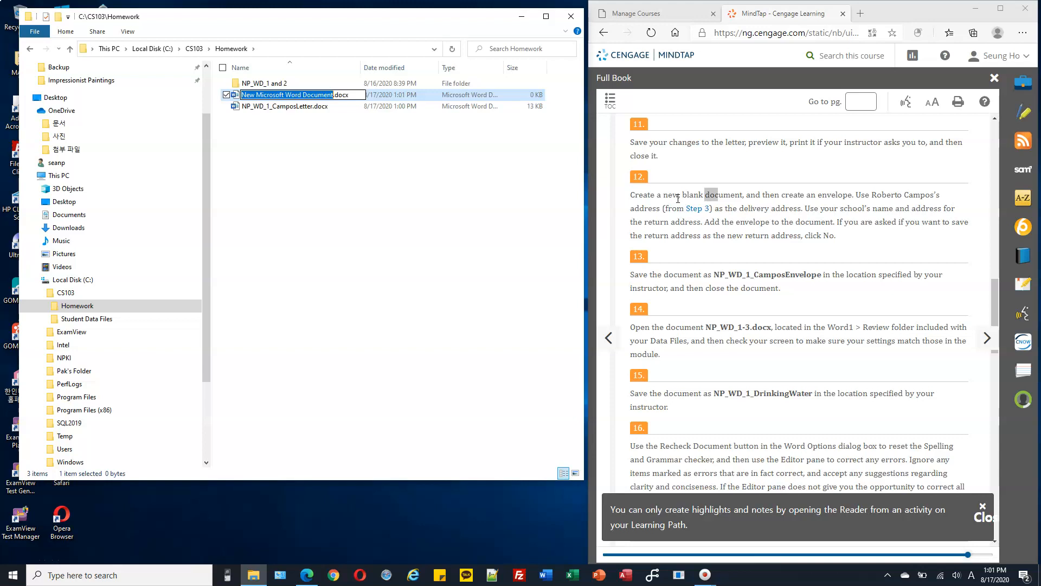
left_click(422, 155)
left_click(383, 95)
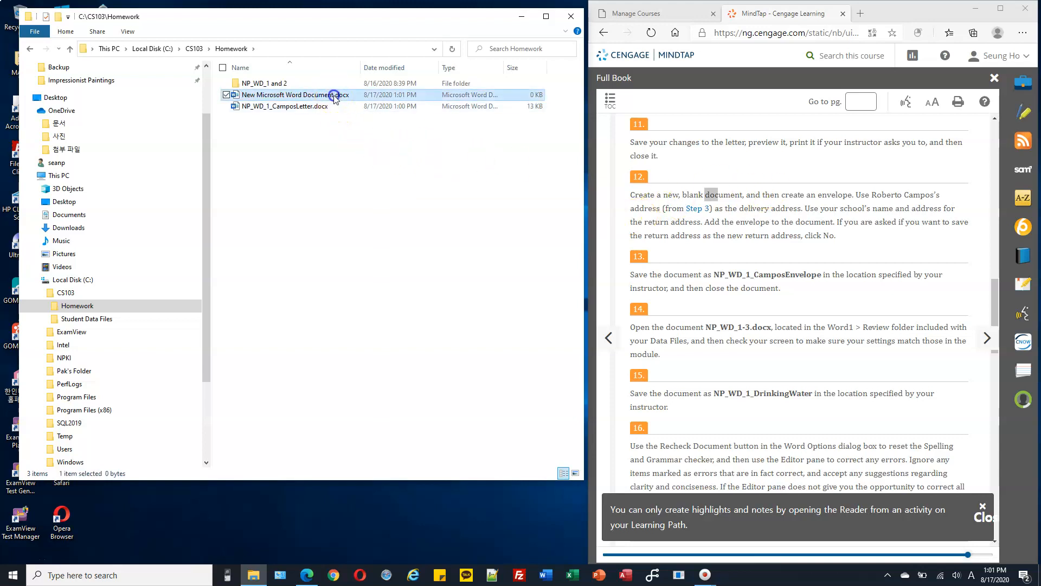
double_click(334, 96)
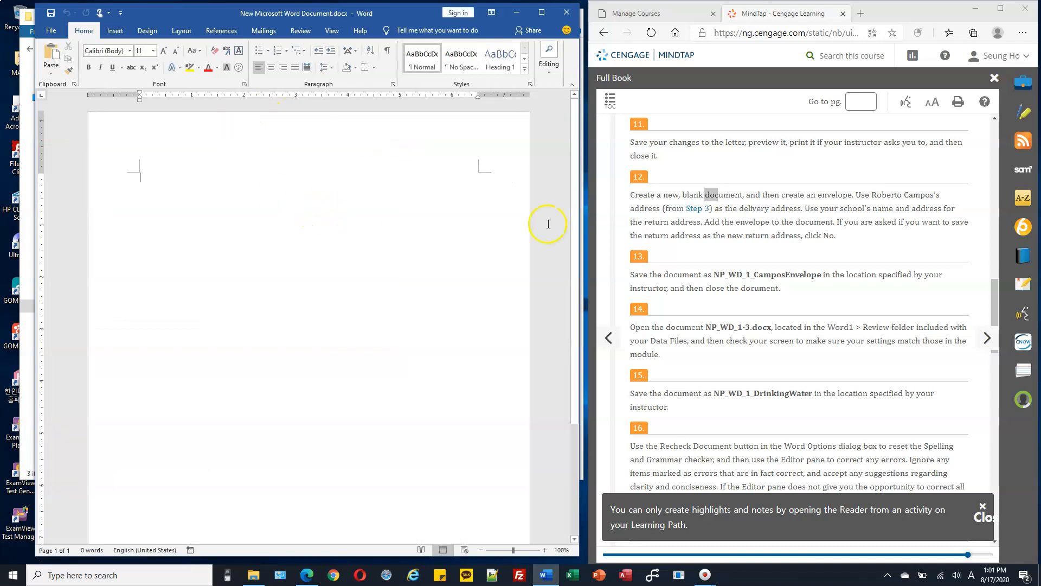
- Start creating an envelope for the blank document and move the Envelopes and Labels dialog clear of the assignment instructions
left_click_drag(770, 194, 845, 193)
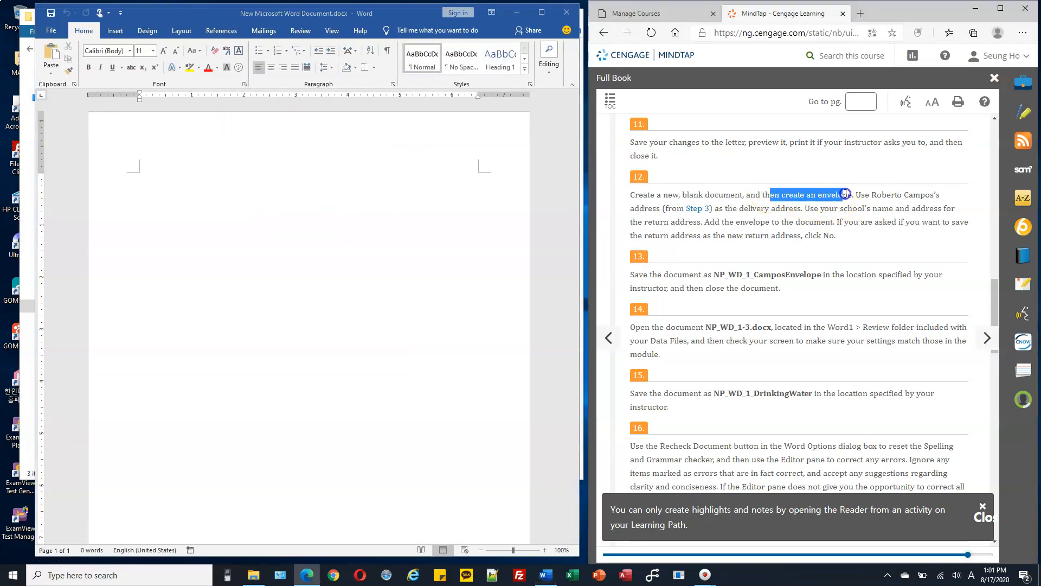
left_click(393, 192)
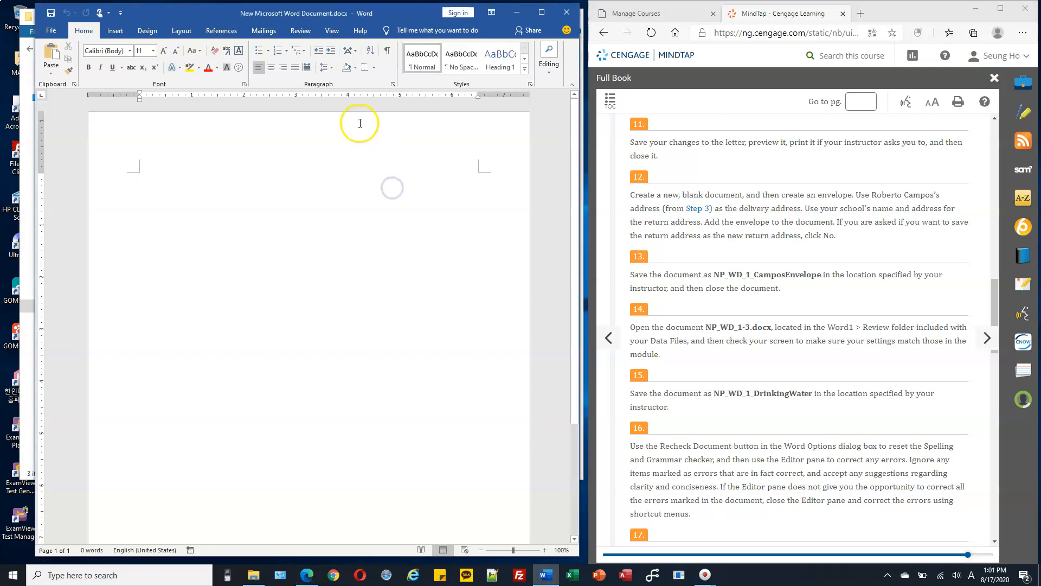
left_click(264, 31)
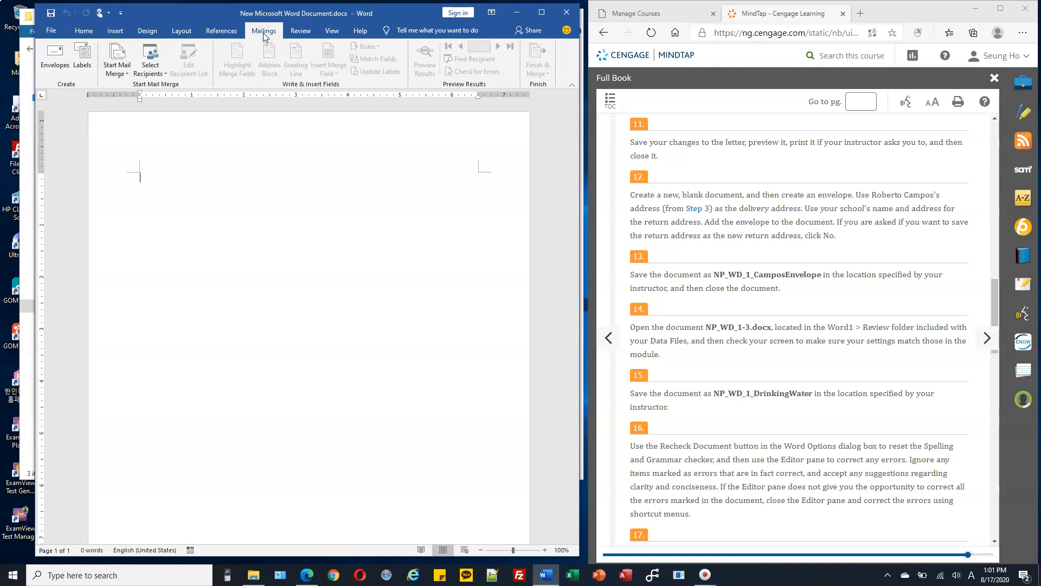
left_click(60, 69)
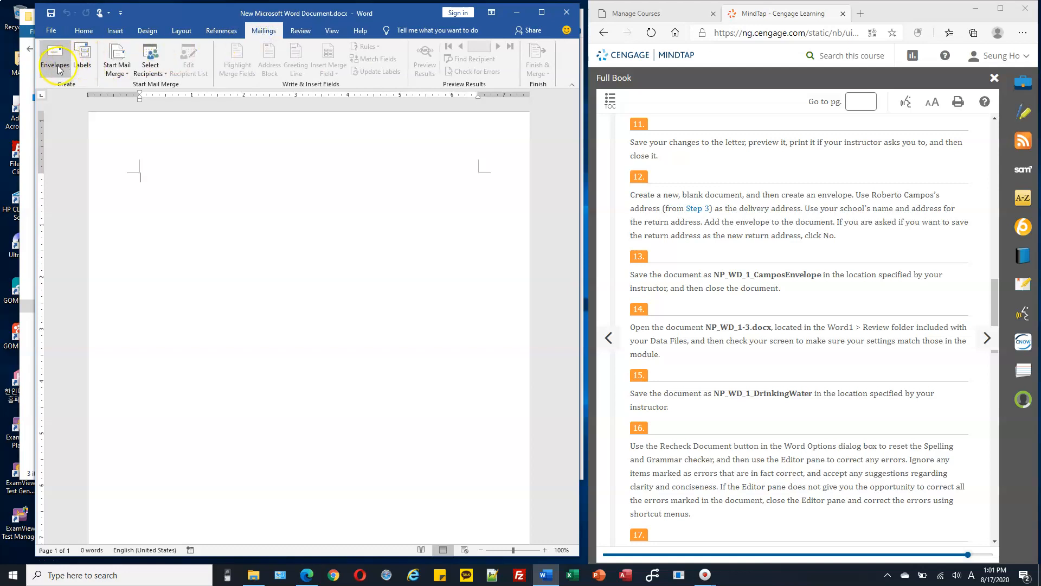
left_click(58, 65)
left_click(58, 65)
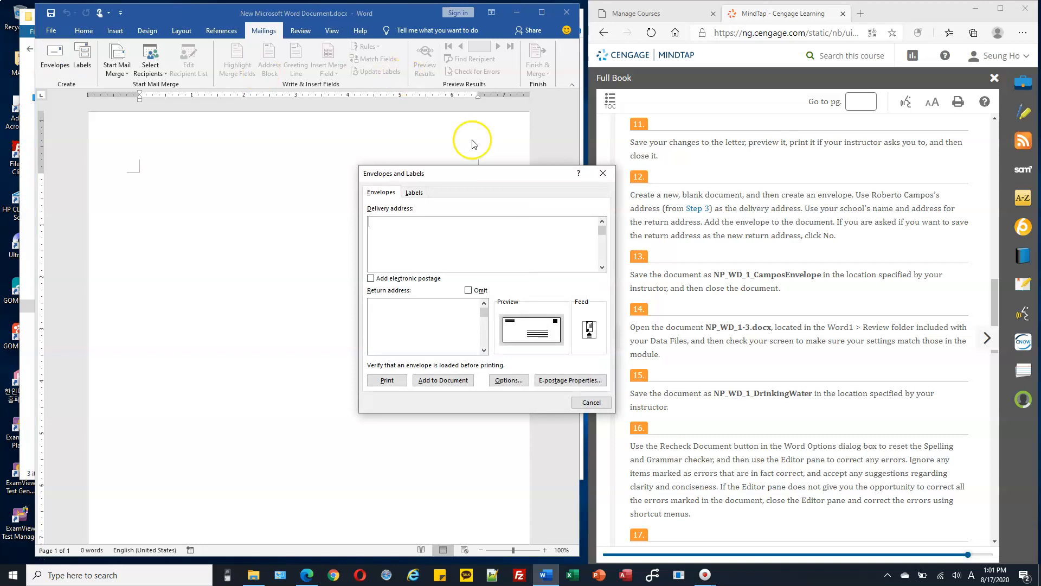
left_click_drag(516, 175, 469, 91)
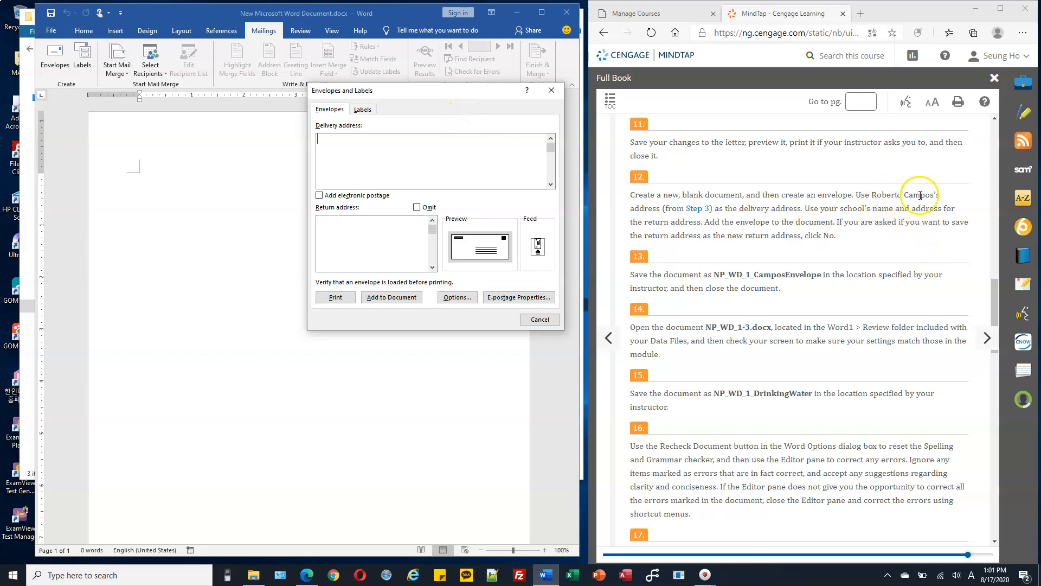
- Copy the four-line inside address from Step 3 of the assignment into the envelope's delivery address
left_click_drag(635, 208, 662, 208)
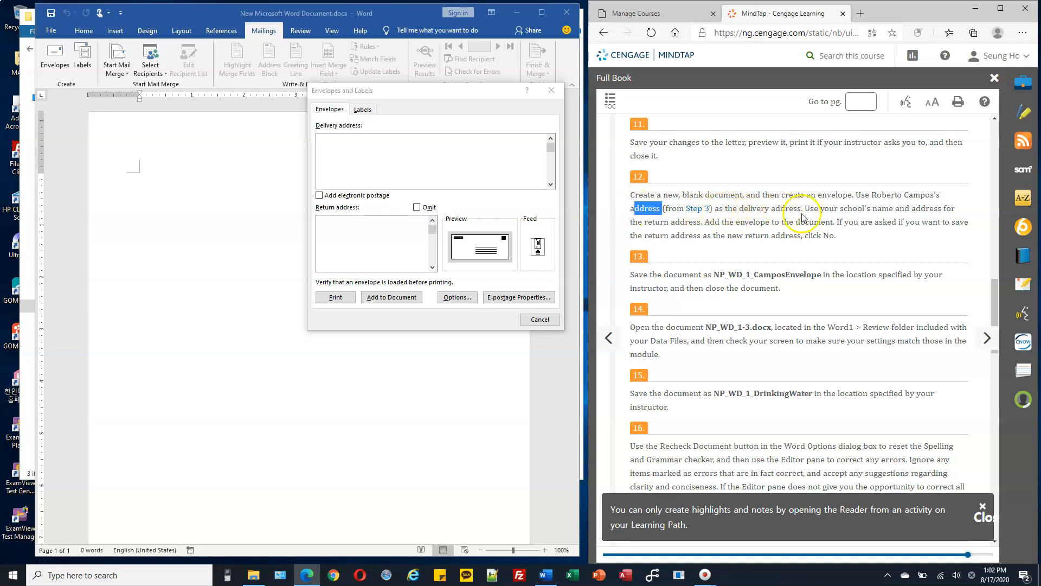
scroll(835, 217, "up", 10)
scroll(832, 211, "up", 3)
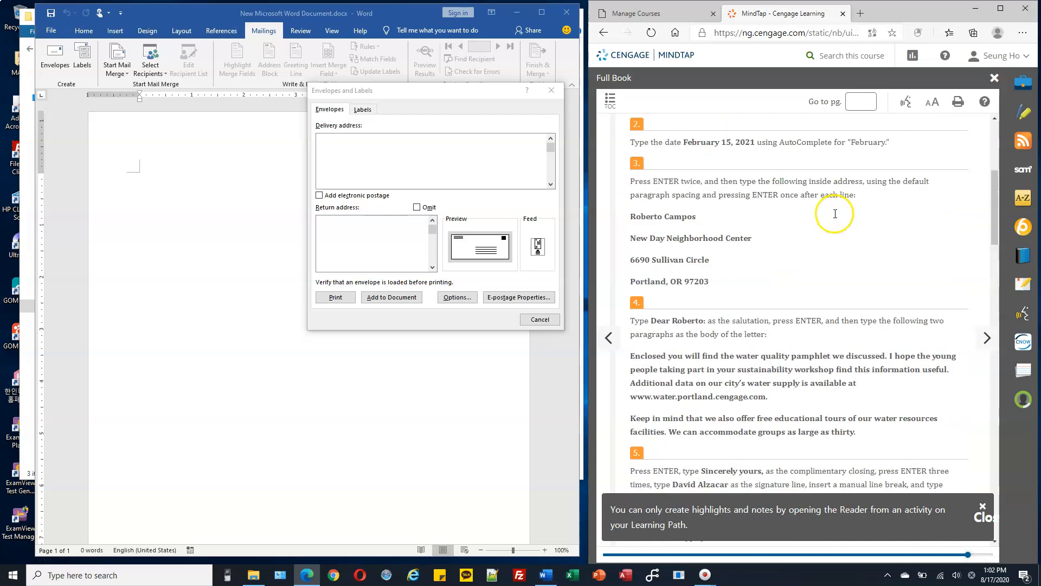
left_click_drag(635, 234, 704, 294)
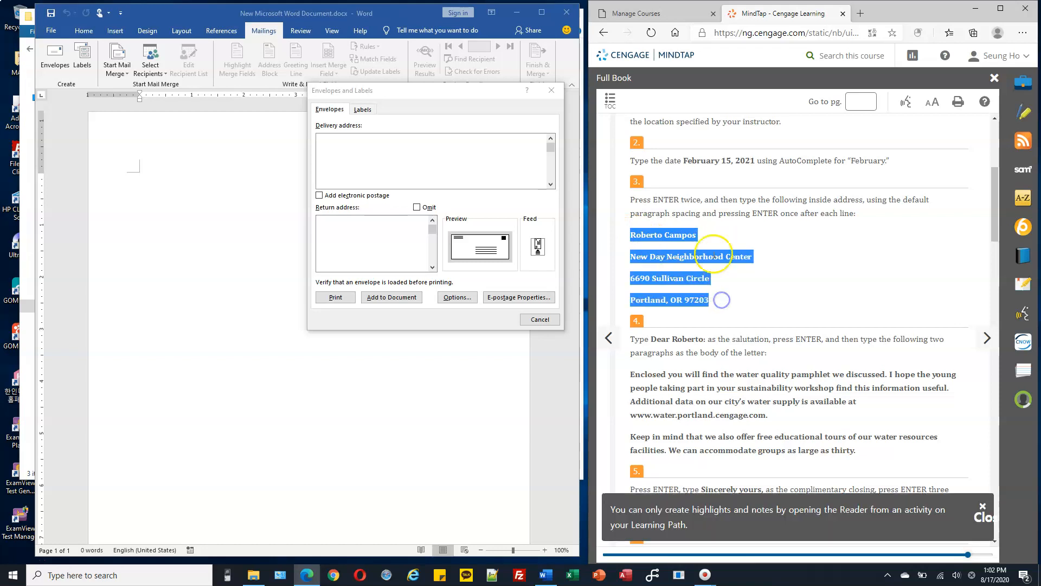
left_click(714, 254)
left_click_drag(629, 234, 720, 304)
key("ctrl+c")
left_click(395, 145)
left_click(391, 147)
key("ctrl+v")
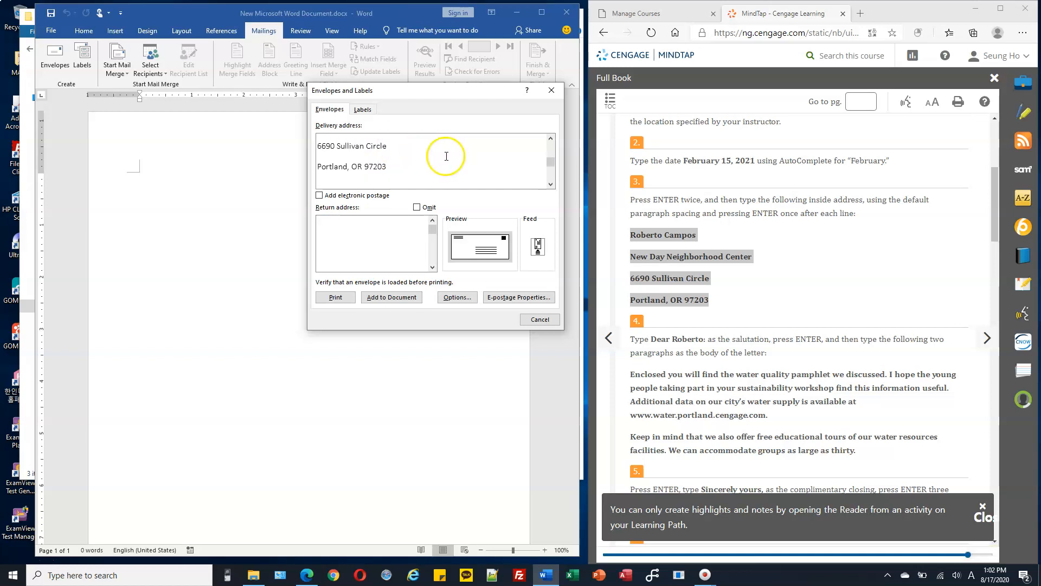
- Remove the blank lines between the lines of the envelope's delivery address
left_click_drag(550, 162, 549, 146)
left_click(425, 140)
key("Delete")
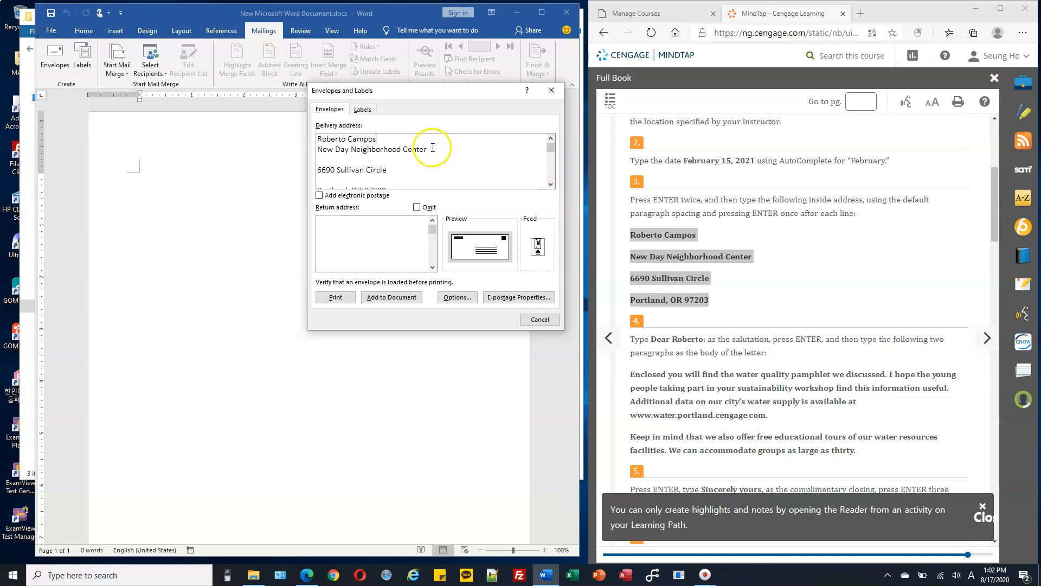
left_click(432, 149)
key("Delete")
left_click(431, 159)
key("Delete")
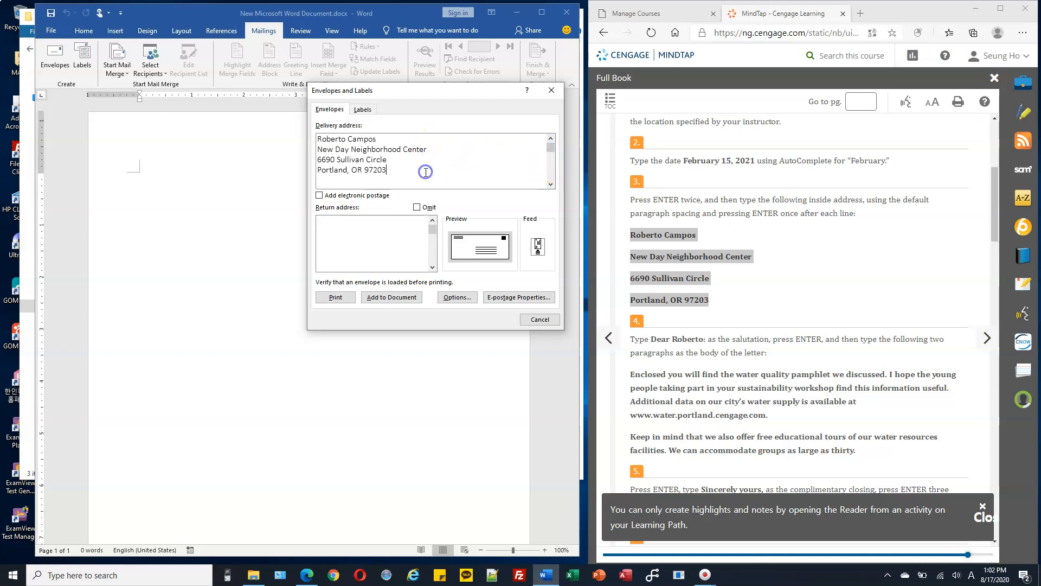
left_click(440, 142)
- Check Step 12 of the assignment and begin the envelope's return address with Northern Marianas College and the P.O.Box label
left_click(705, 237)
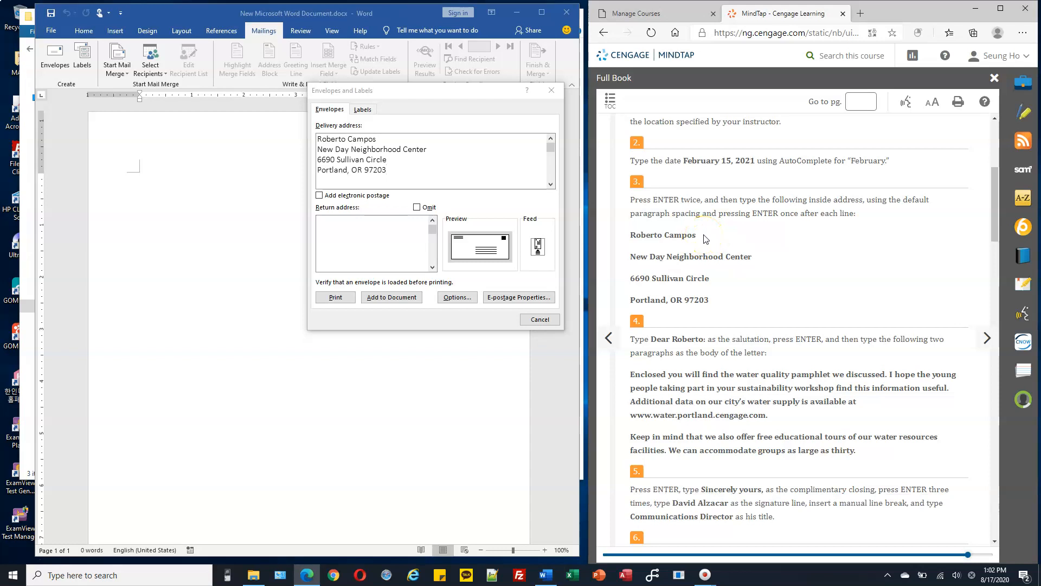
left_click_drag(635, 256, 719, 248)
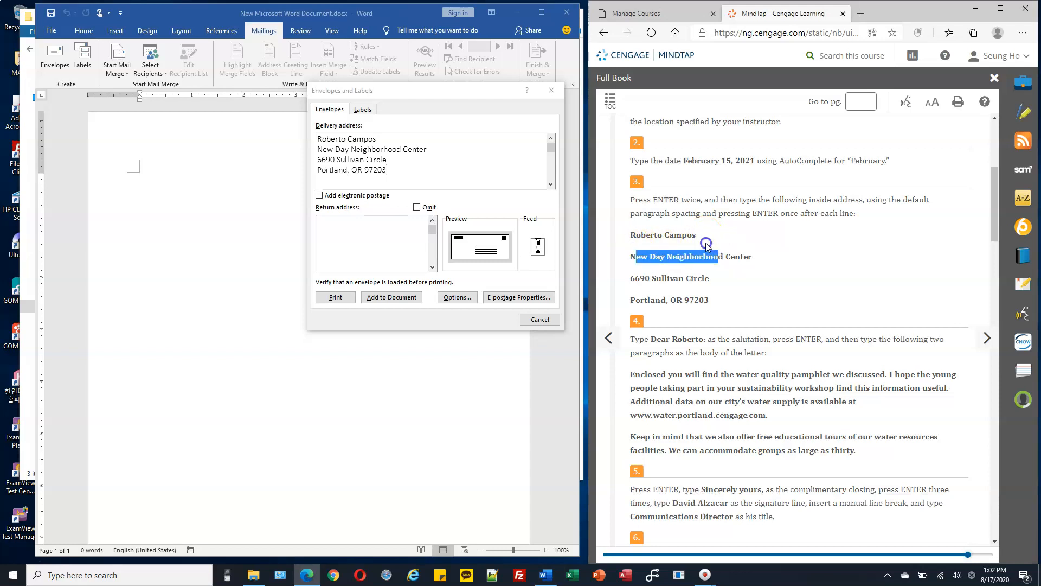
scroll(791, 218, "down", 5)
scroll(792, 219, "down", 10)
scroll(800, 214, "up", 5)
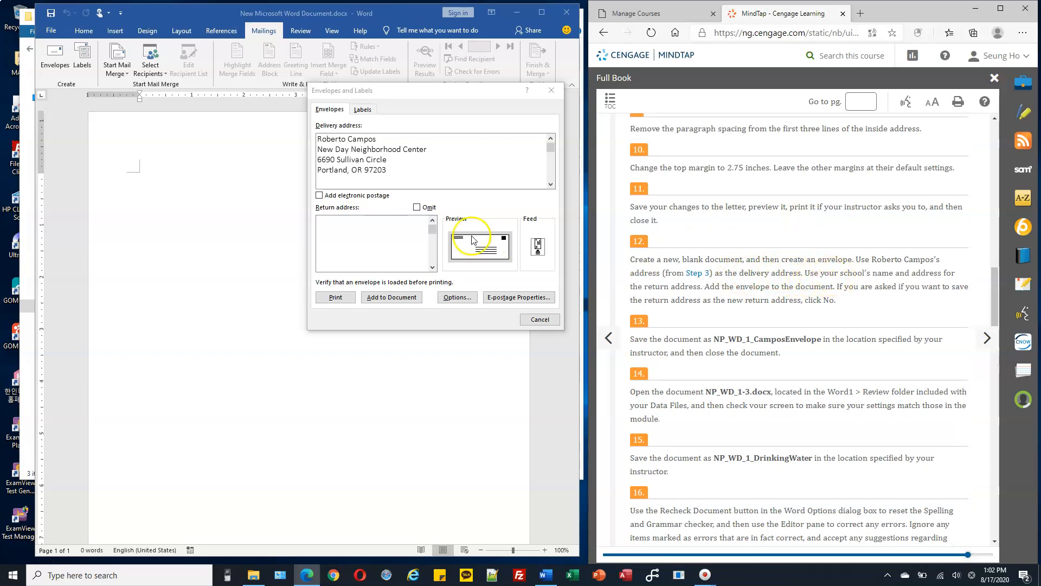
left_click(400, 224)
left_click(398, 223)
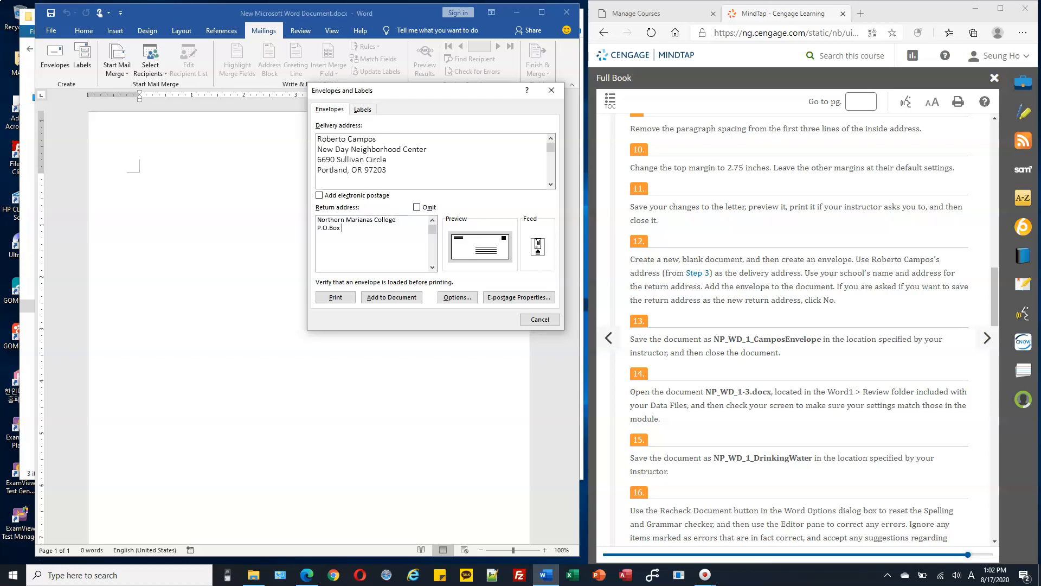
- Open marianas.edu in a new browser tab and find the college's mailing address in the home page footer
left_click(862, 14)
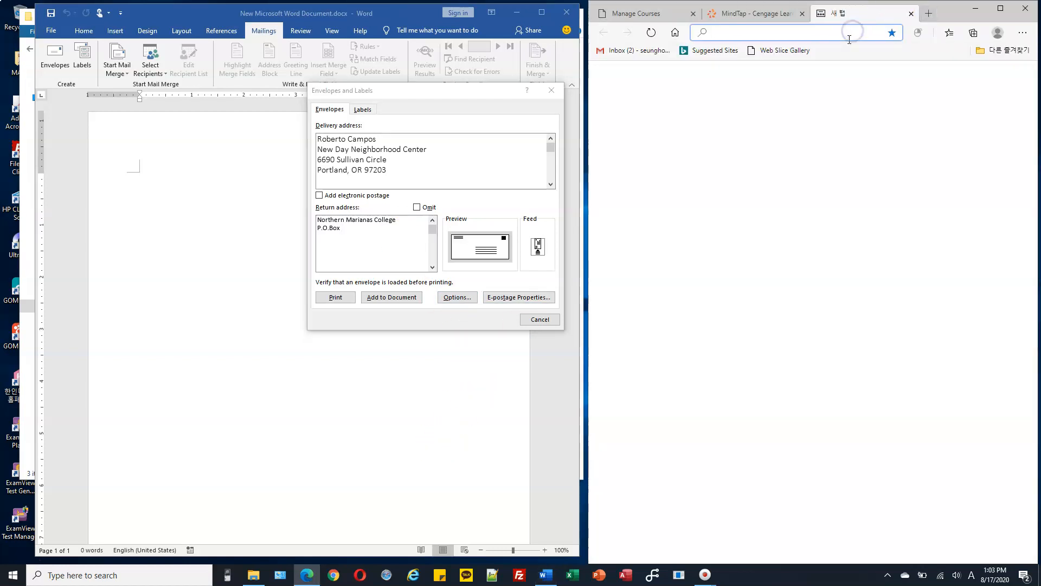
type("mar")
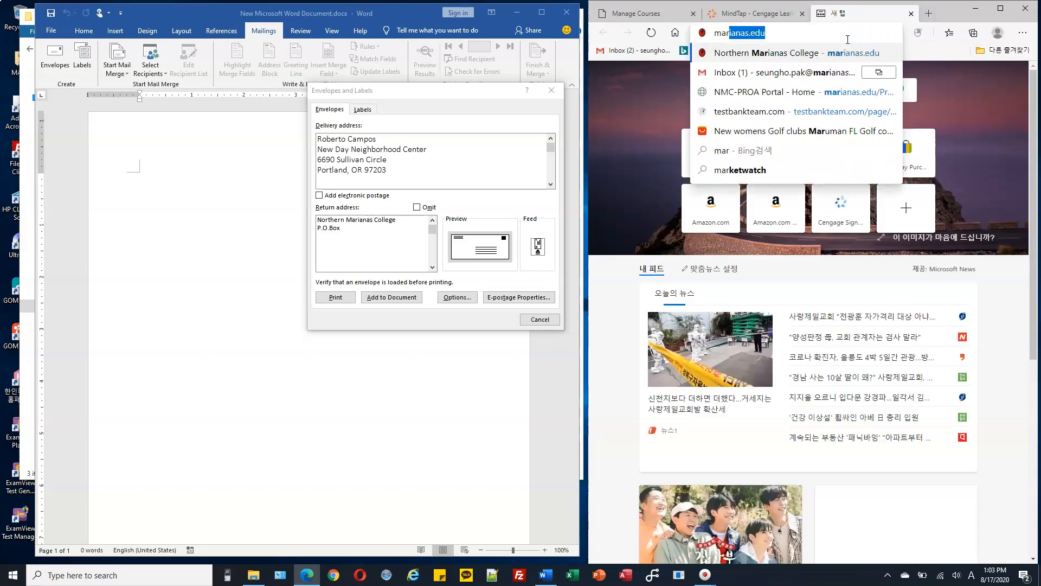
key("Return")
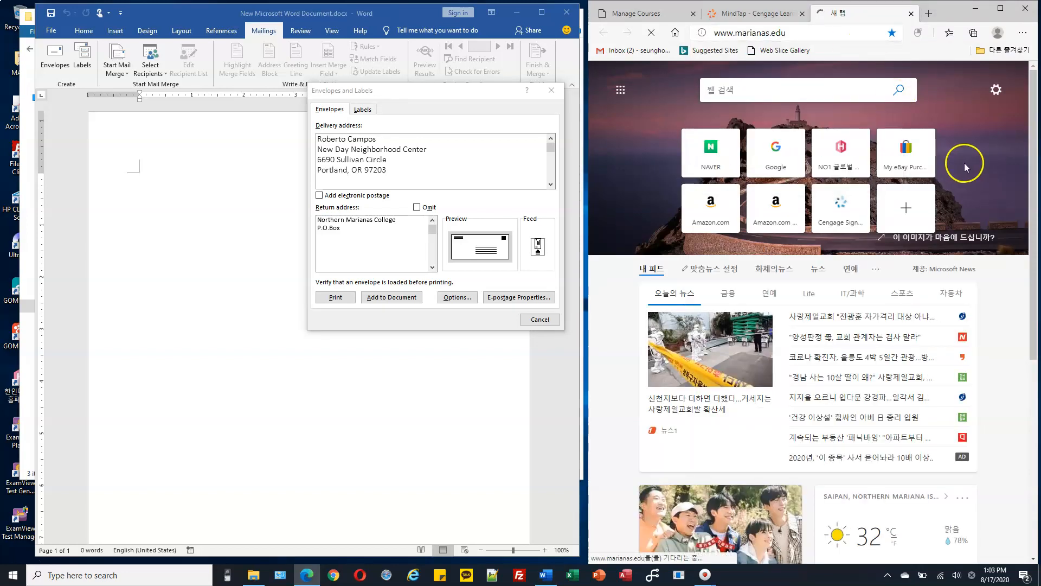
left_click_drag(1035, 87, 1006, 496)
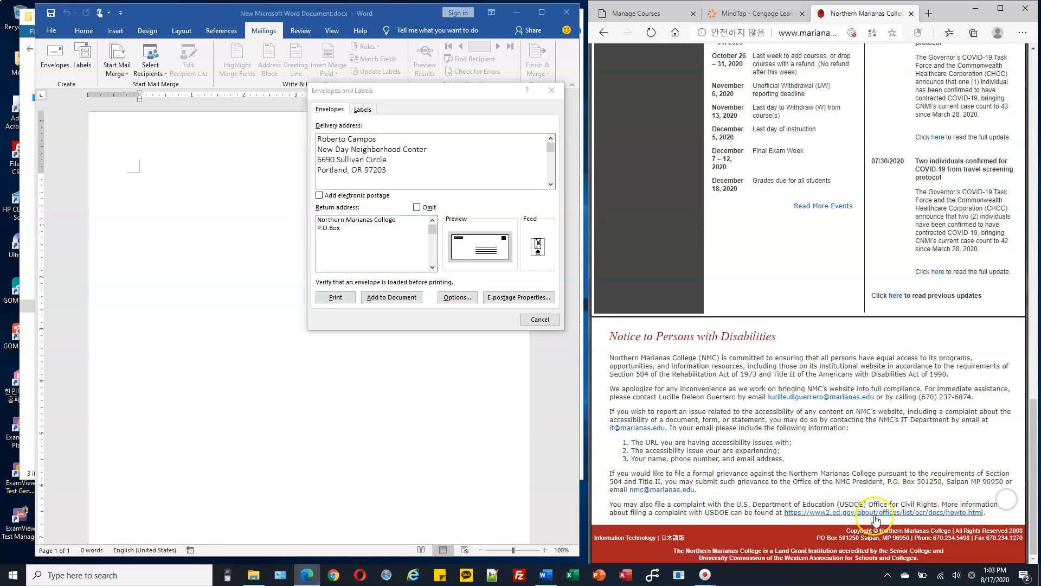
- Complete the envelope's return address with the P.O. box number copied from the college website and the city, state and ZIP line
left_click(839, 537)
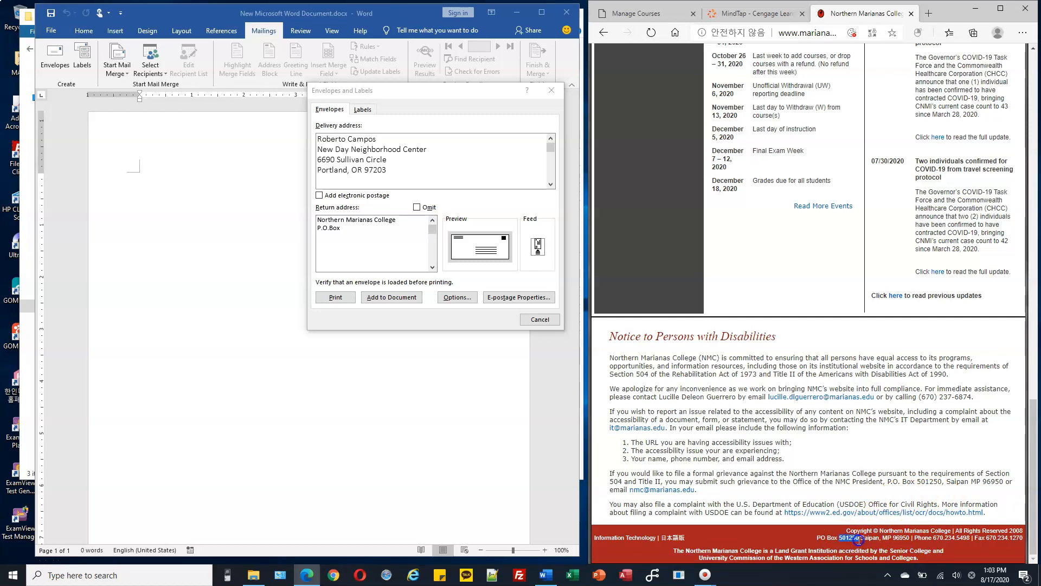
key("ctrl+c")
left_click(391, 230)
key("ctrl+v")
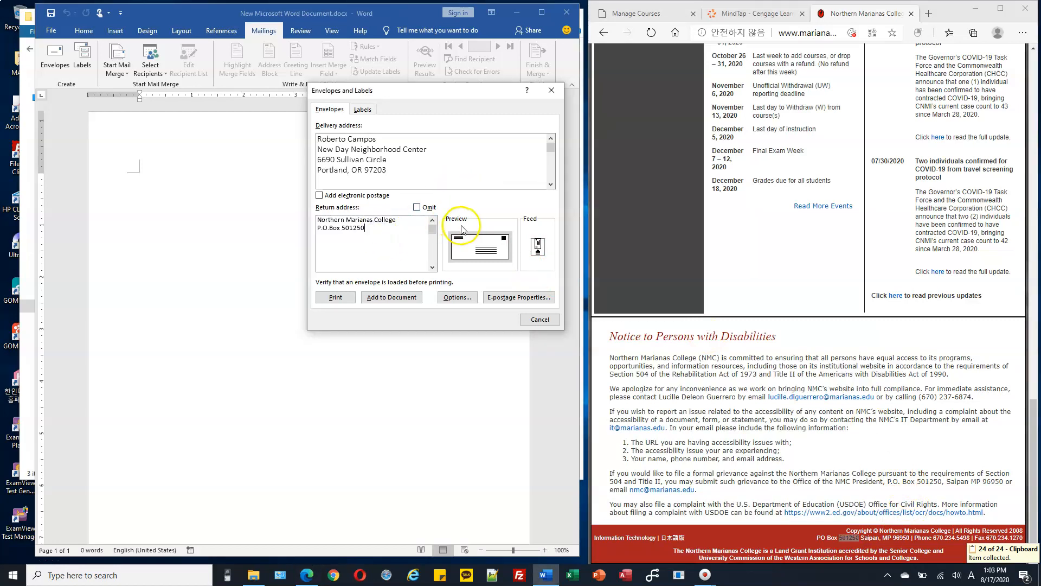
type("Saipan, MP 96")
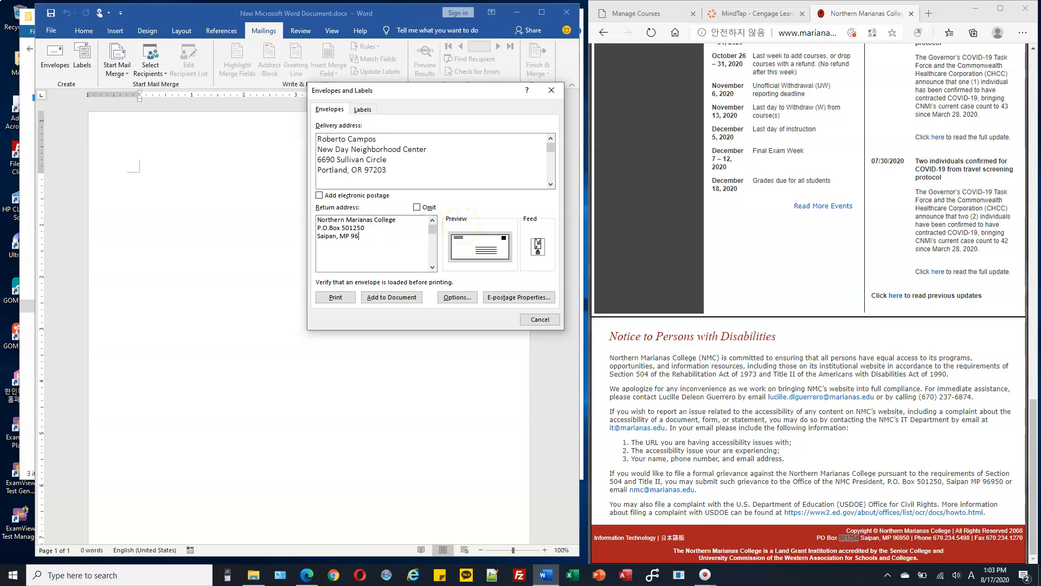
type("950")
left_click(777, 19)
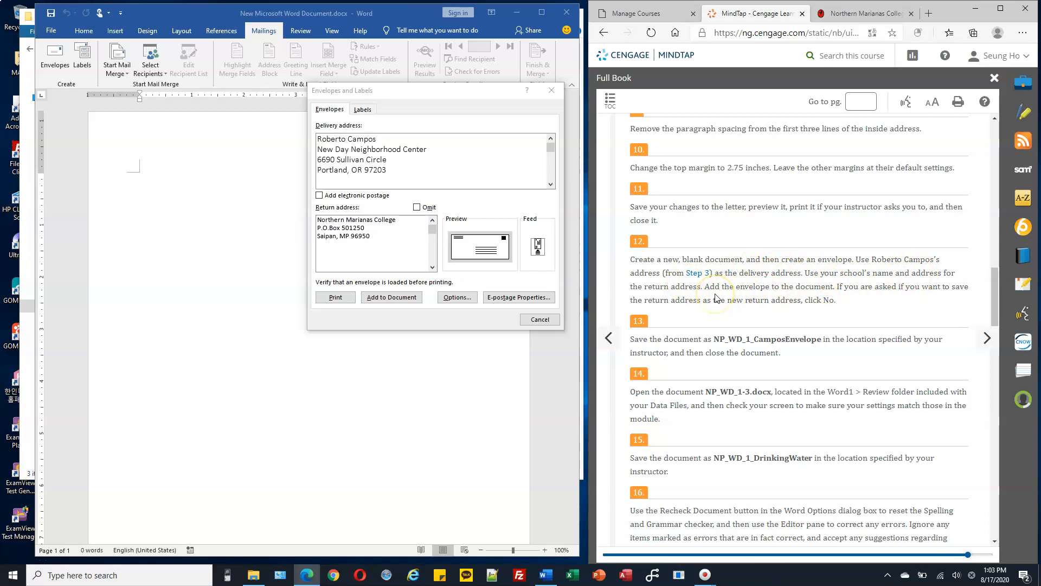
left_click(416, 207)
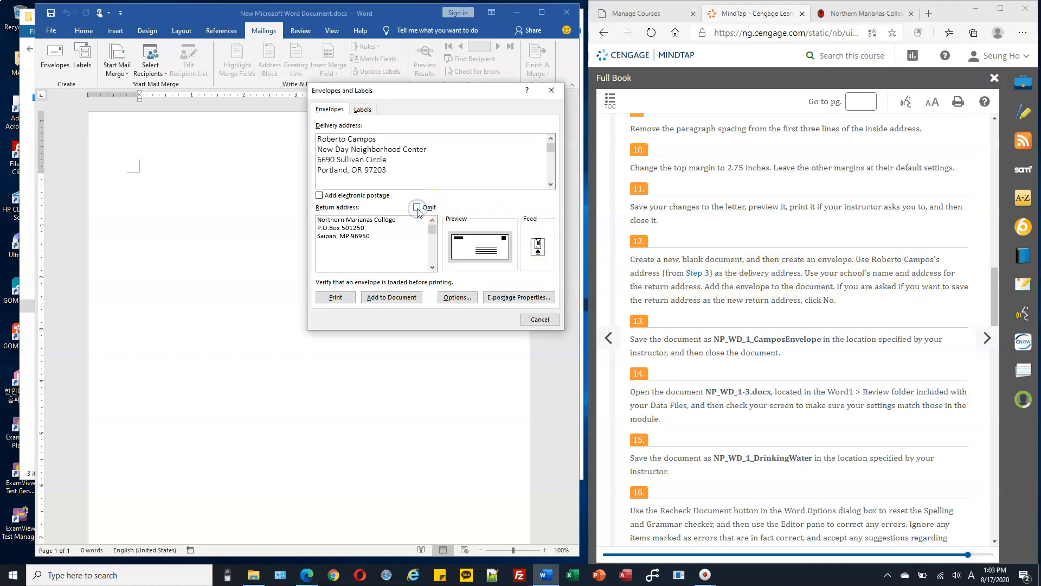
- Check the rest of Step 12 and add the envelope to the document without saving the return address as the default
left_click(417, 207)
left_click(378, 242)
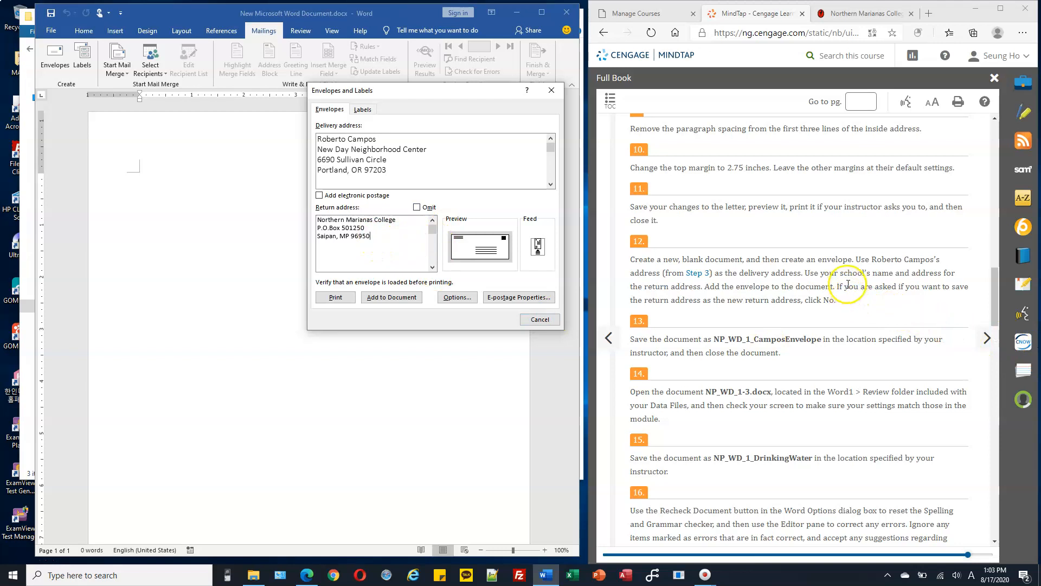
left_click_drag(724, 287, 737, 288)
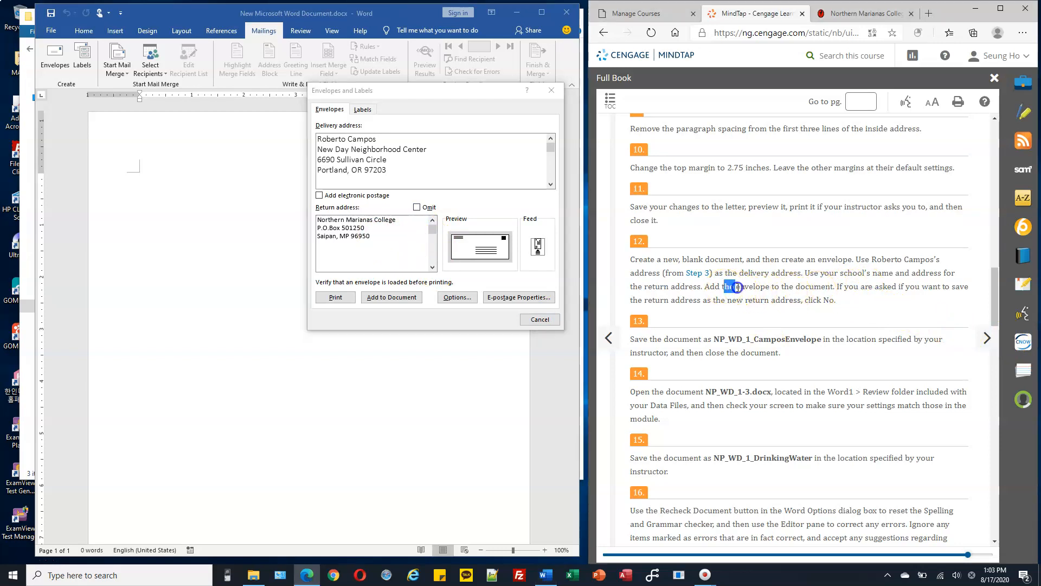
left_click(742, 288)
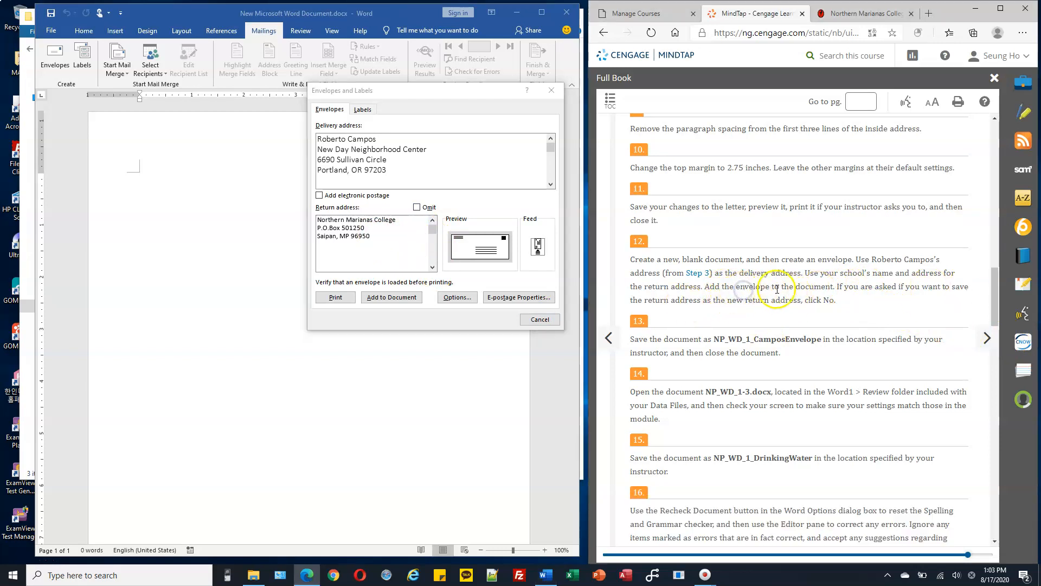
left_click_drag(839, 288, 965, 288)
left_click_drag(642, 300, 800, 300)
left_click_drag(823, 299, 836, 300)
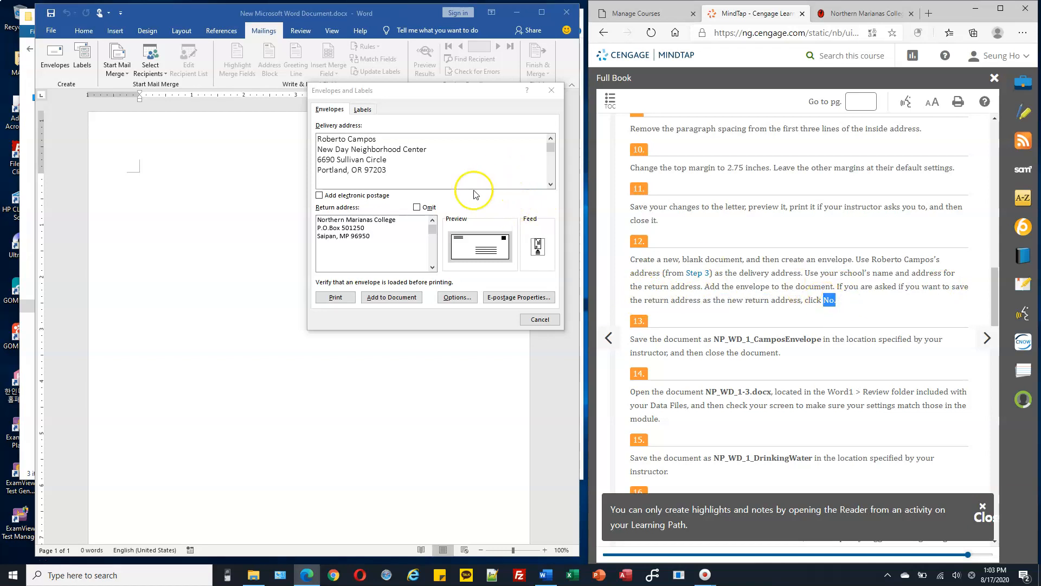
left_click(397, 299)
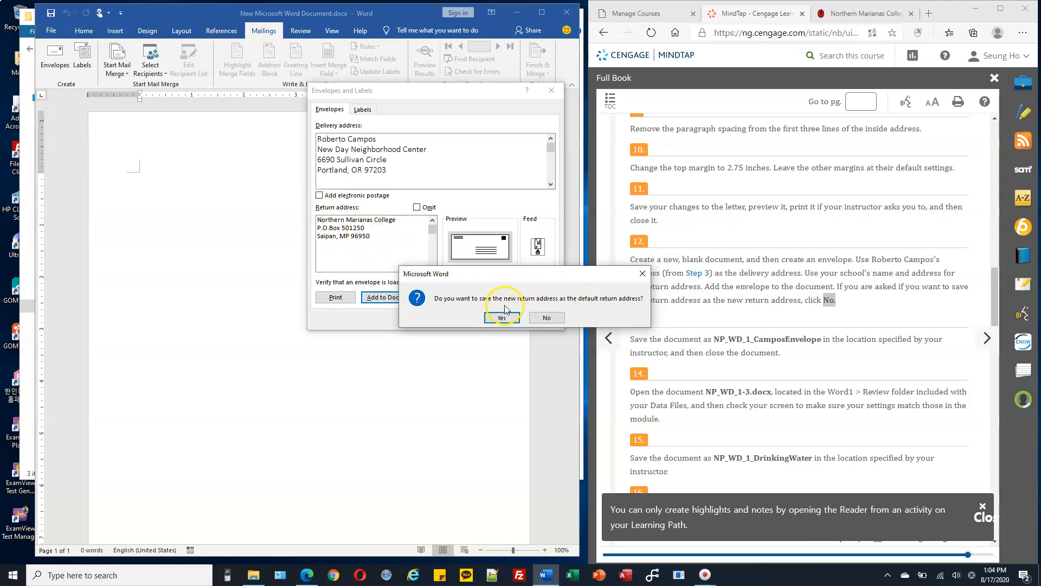
left_click(556, 321)
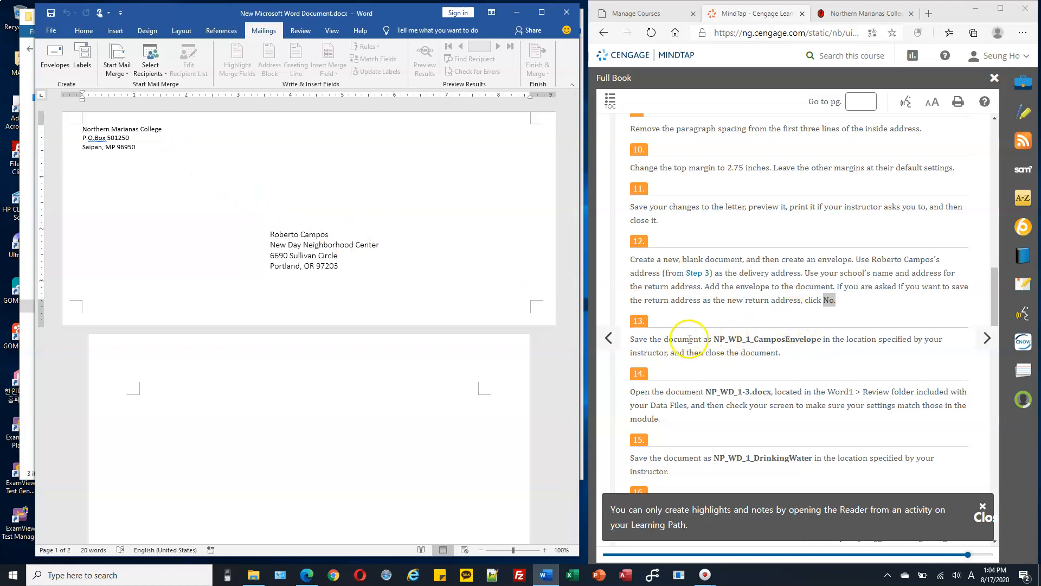
- Save the envelope document as NP_WD_1_CamposEnvelope, using the file name copied from Step 13, in the NP_WD_1 and 2 folder
left_click_drag(716, 339, 798, 340)
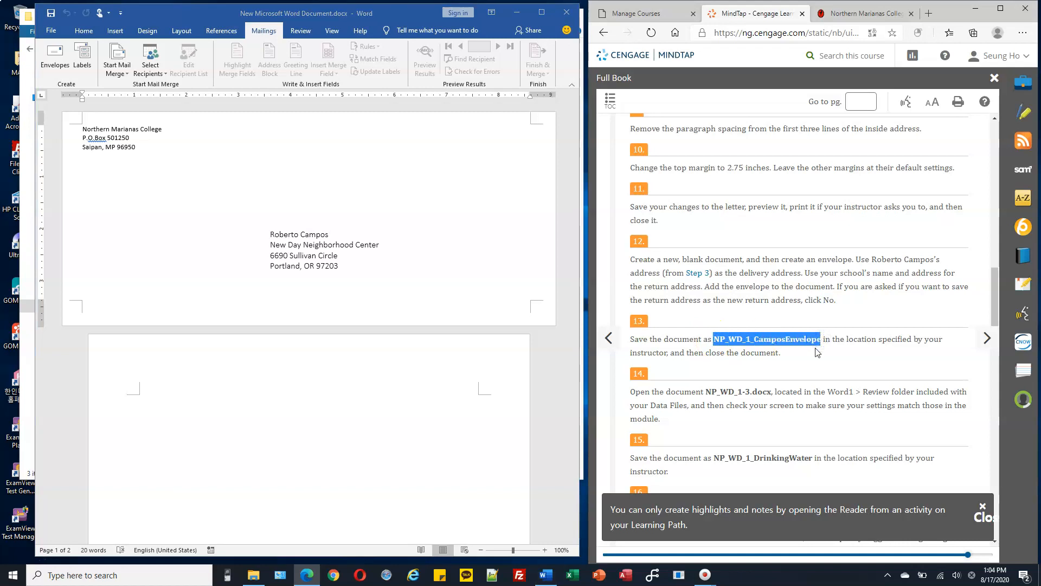
key("ctrl+c")
left_click(53, 33)
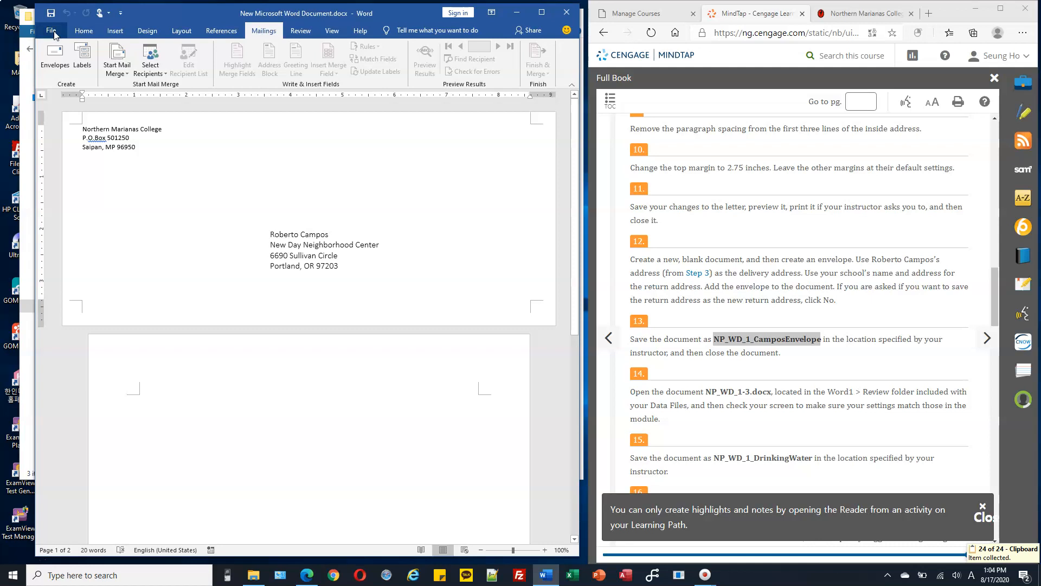
left_click(53, 33)
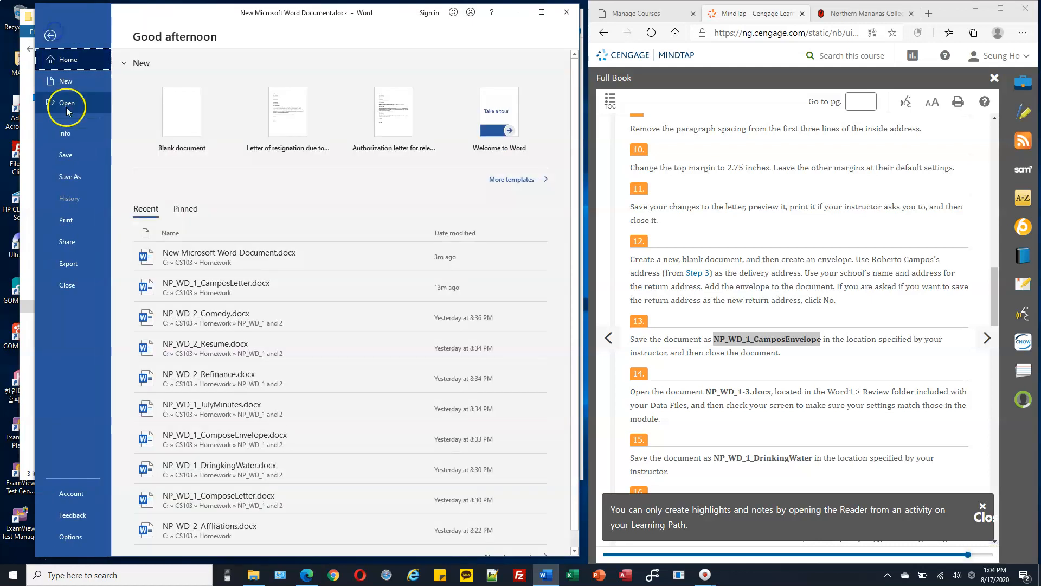
left_click(69, 176)
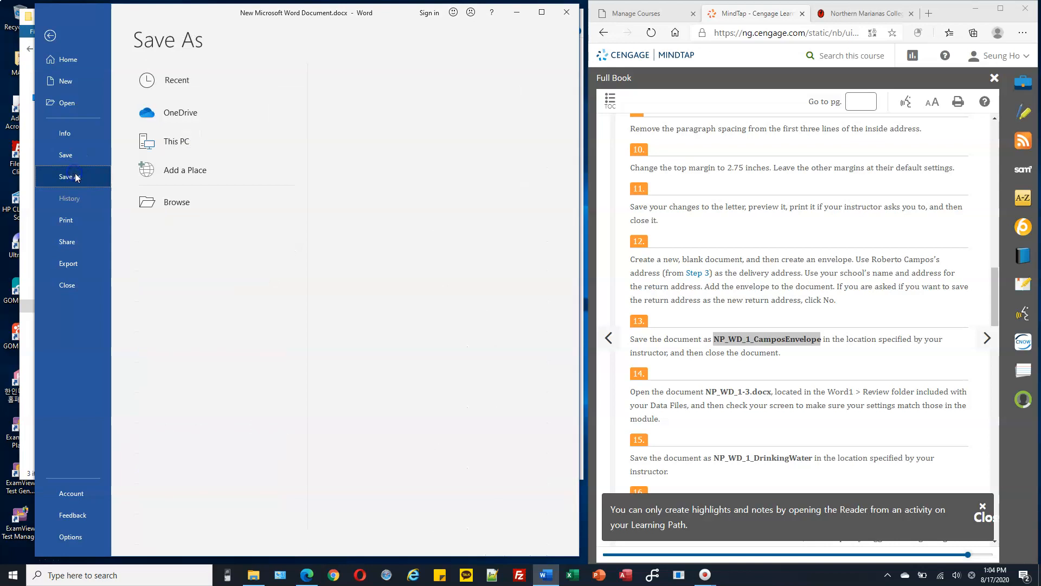
left_click(176, 203)
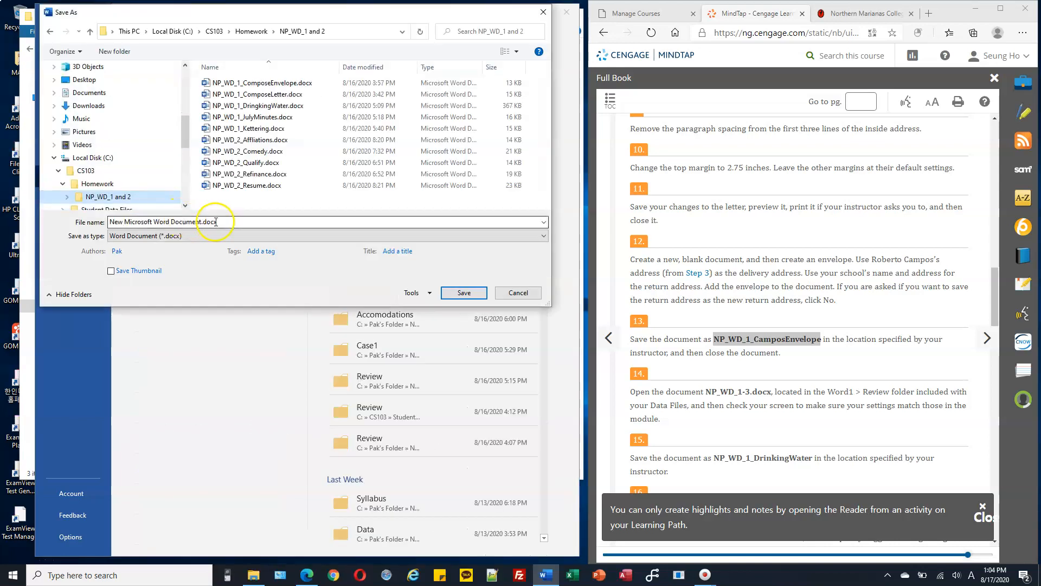
left_click(225, 222)
key("ctrl+v")
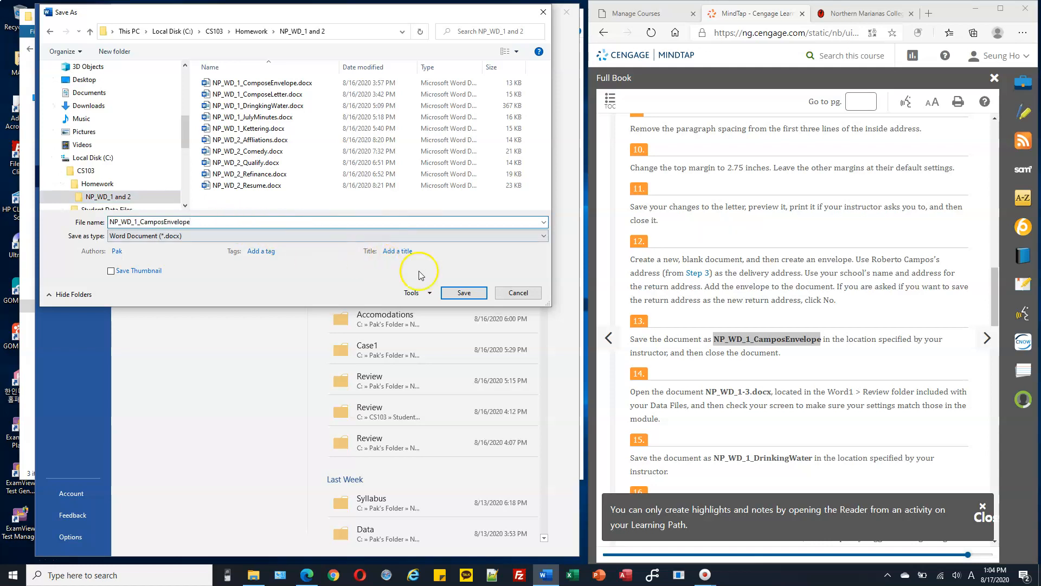
left_click(472, 296)
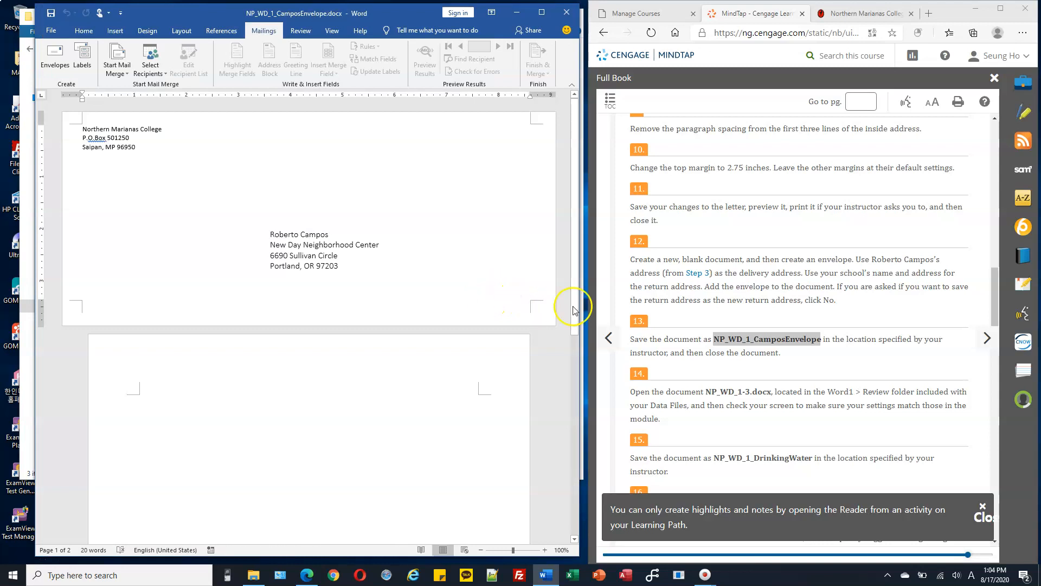
- Check the remaining instruction in Step 13 and close the envelope document
scroll(725, 300, "down", 2)
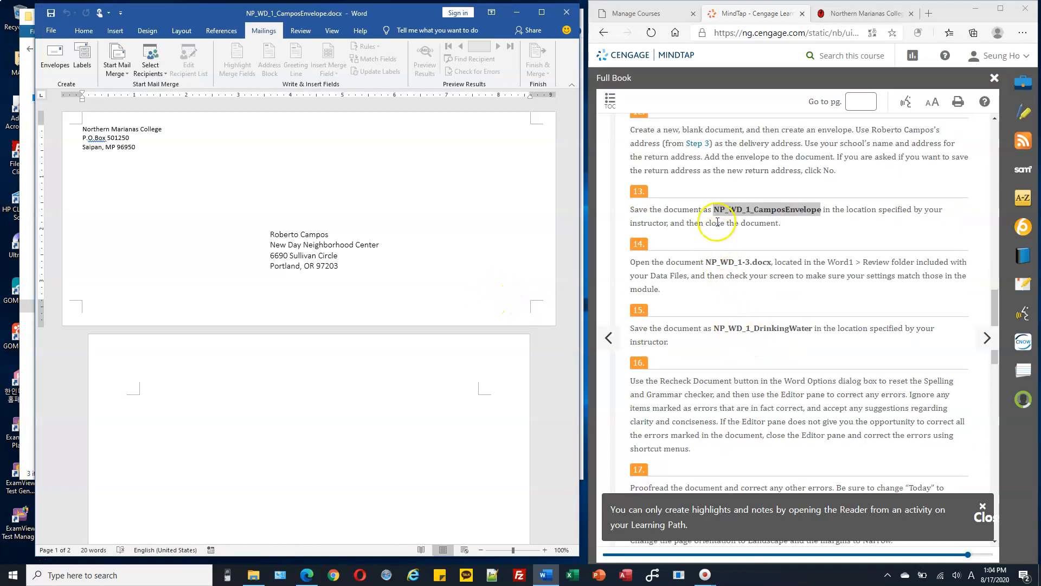
left_click_drag(715, 223, 770, 222)
left_click(770, 222)
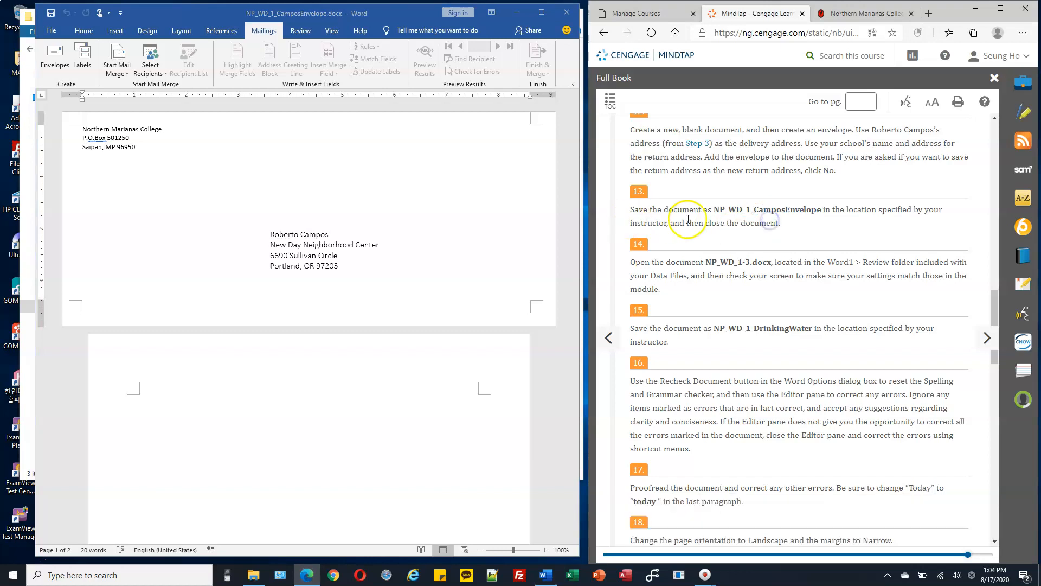
left_click(567, 12)
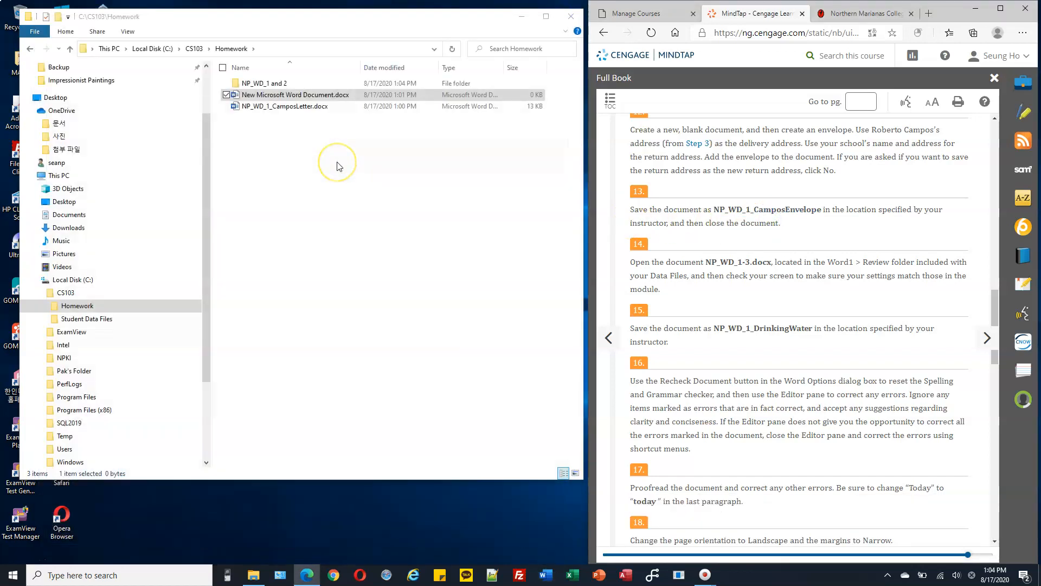
- Open New Microsoft Word Document.docx from the Homework folder and reopen NP_WD_1_CamposEnvelope.docx from the recent documents
double_click(314, 96)
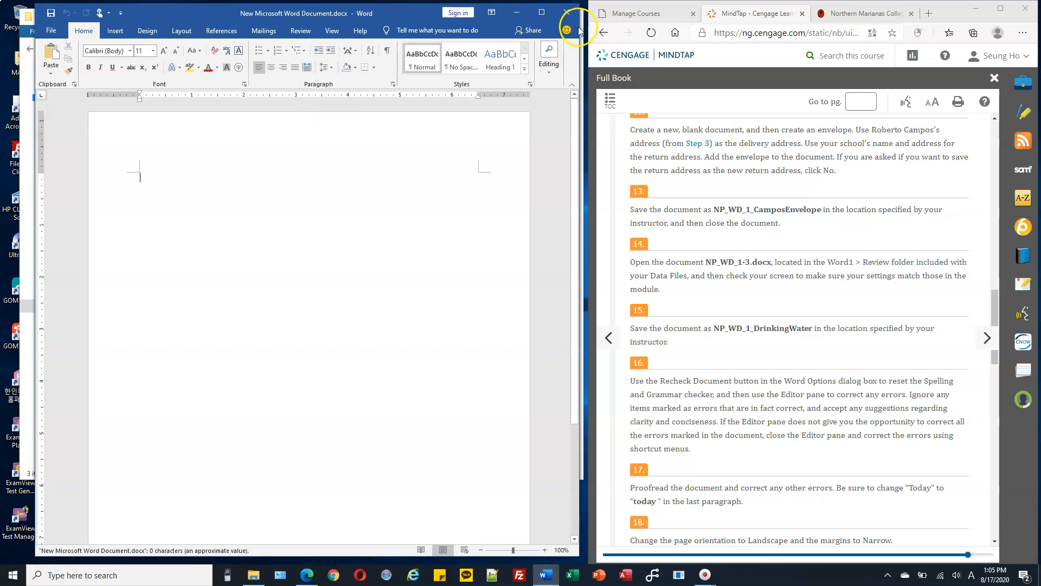
left_click(51, 31)
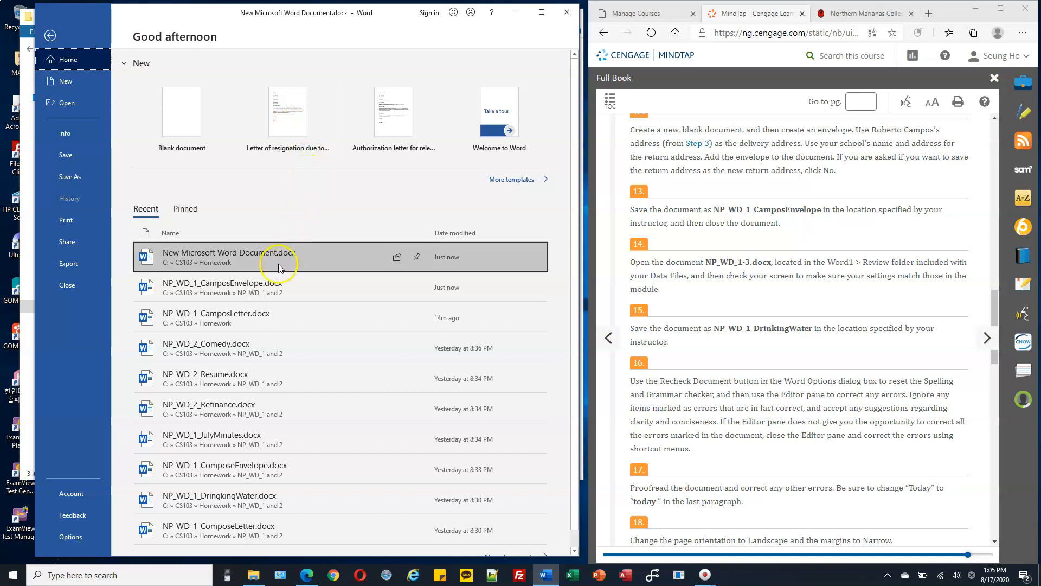
left_click(273, 295)
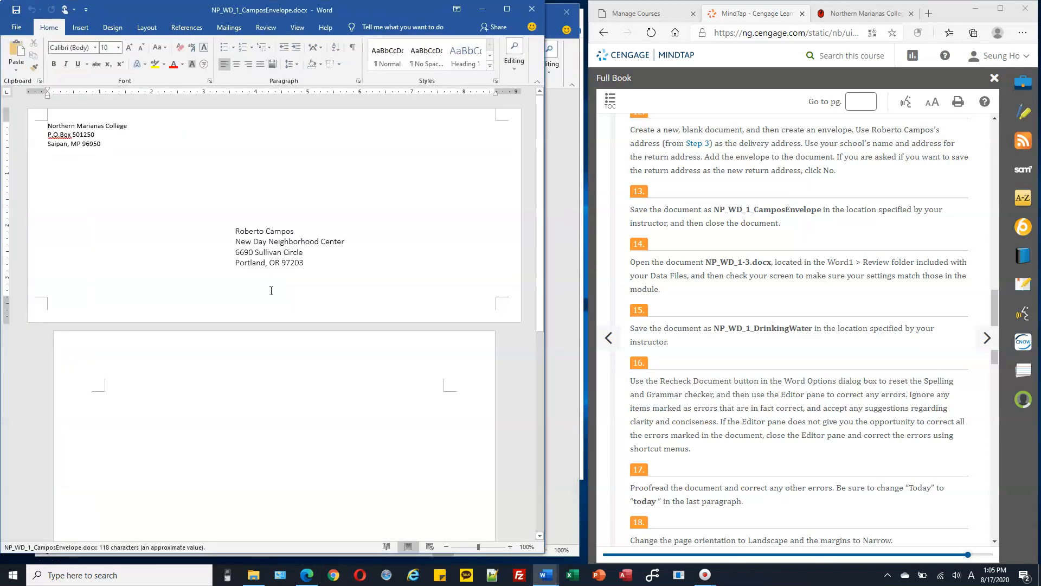
- Save a copy of NP_WD_1_CamposEnvelope.docx in the C:\CS103\Homework folder and close both open documents
left_click(16, 28)
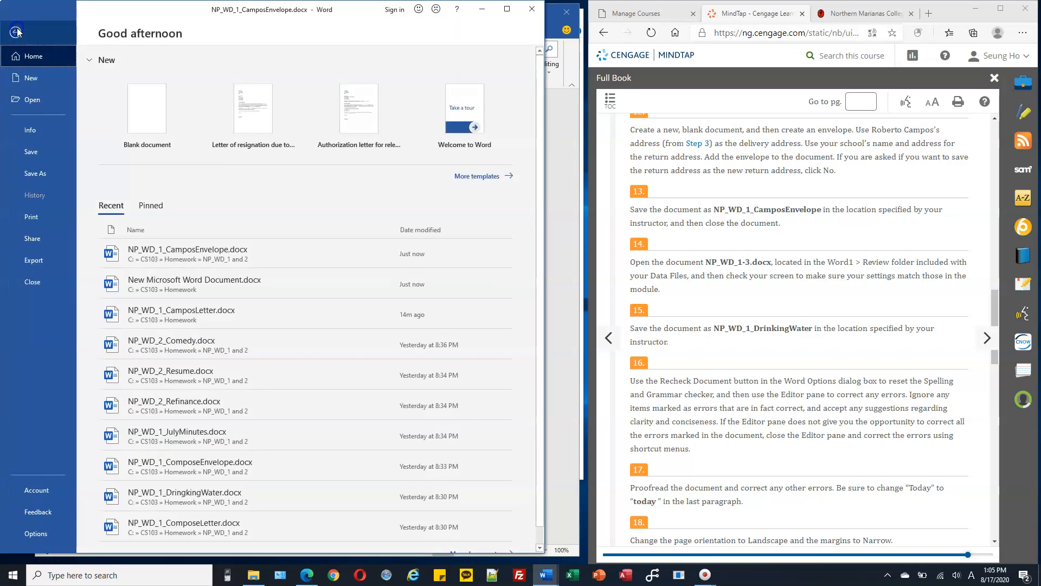
left_click(37, 178)
left_click(135, 195)
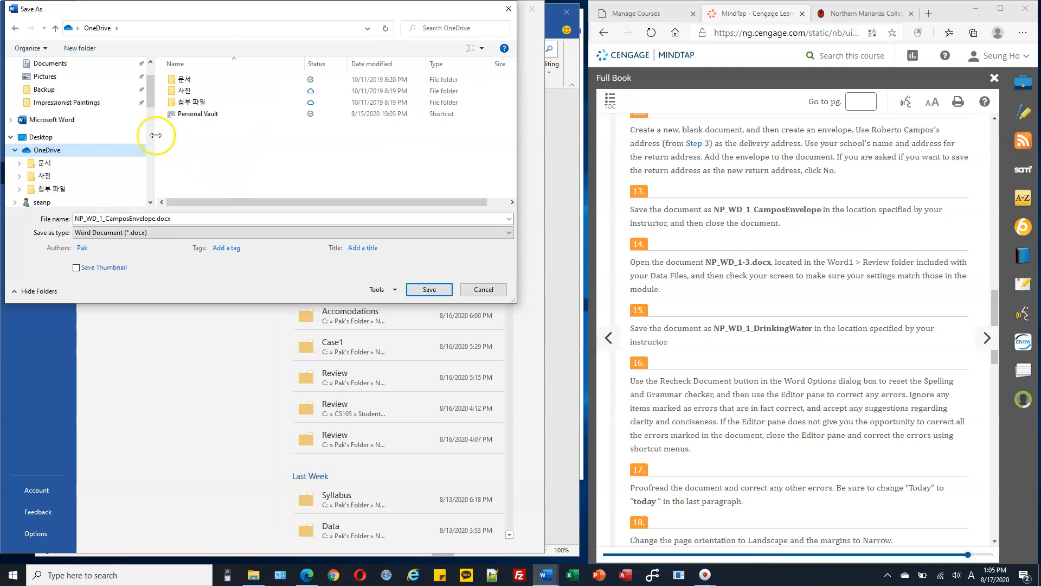
scroll(155, 135, "down", 4)
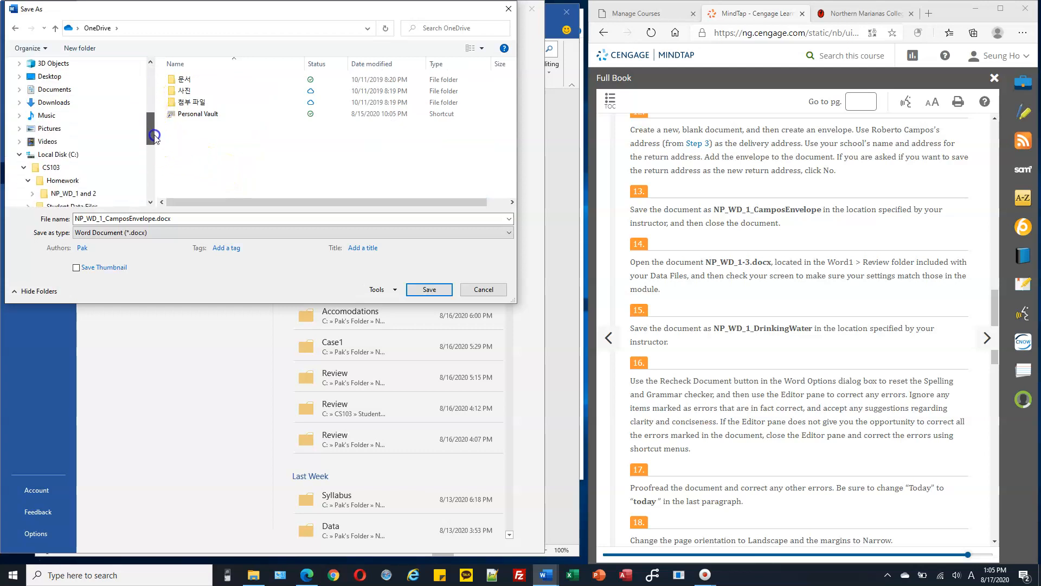
left_click(71, 155)
left_click(75, 168)
left_click(62, 168)
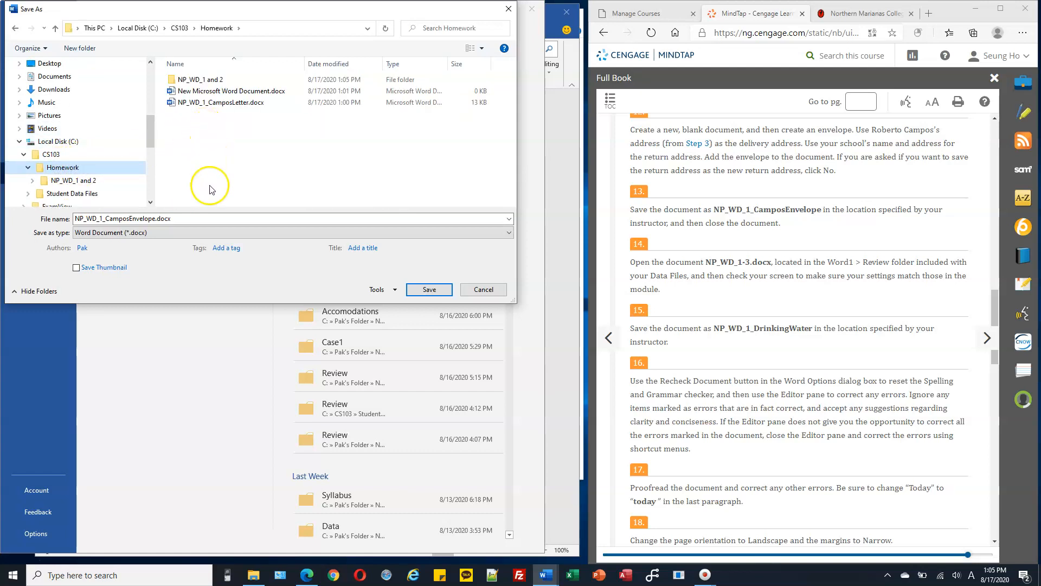
left_click(198, 166)
left_click(86, 171)
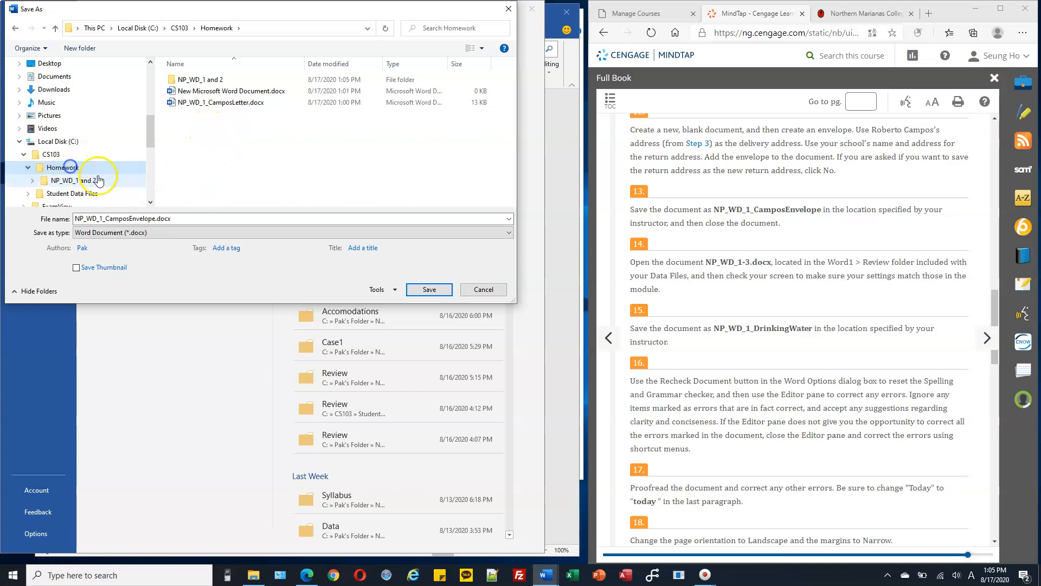
left_click(429, 291)
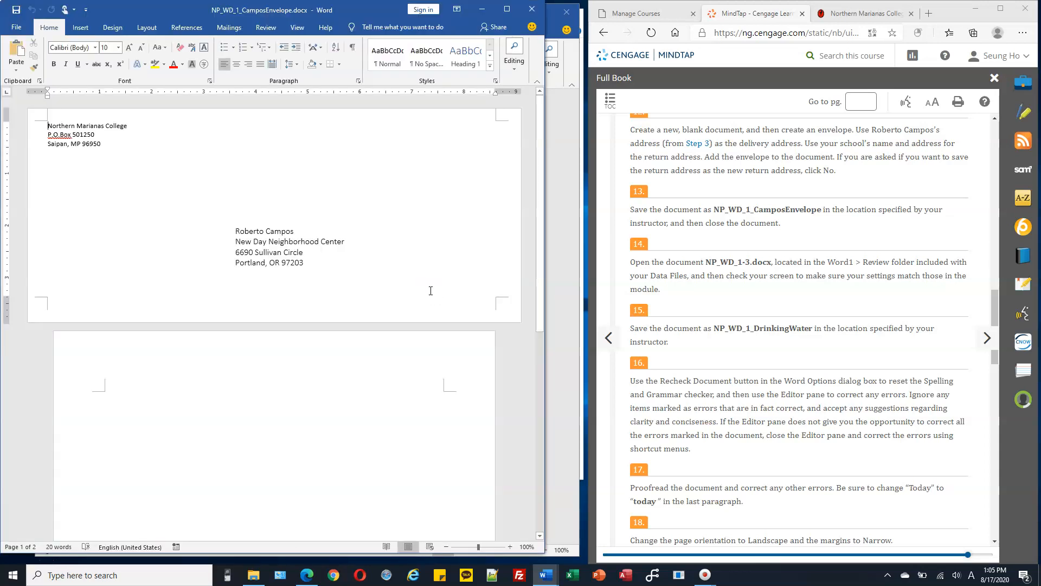
left_click(533, 14)
left_click(564, 11)
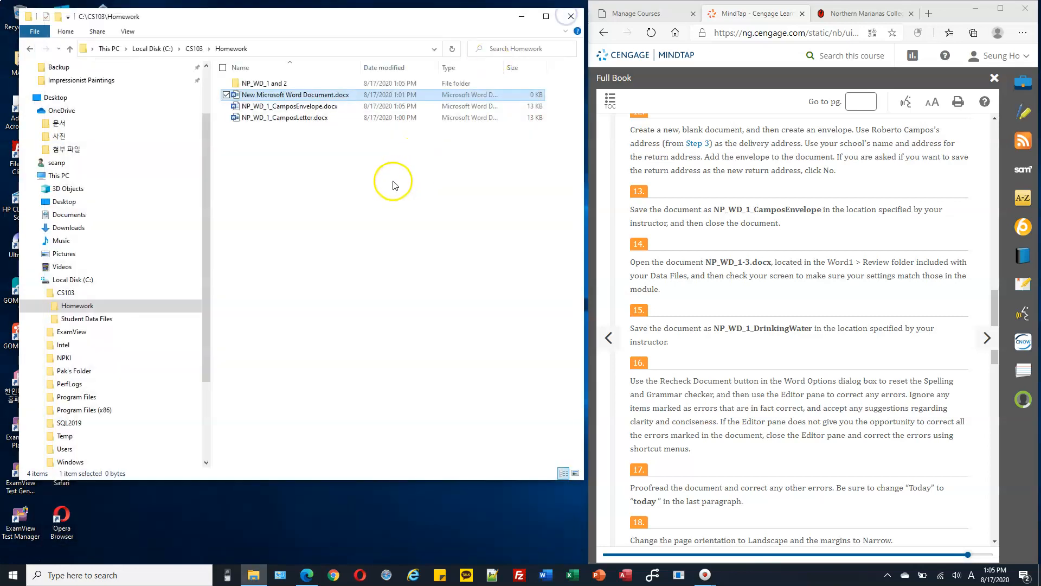
- Delete the empty New Microsoft Word Document.docx from the Homework folder
left_click(287, 142)
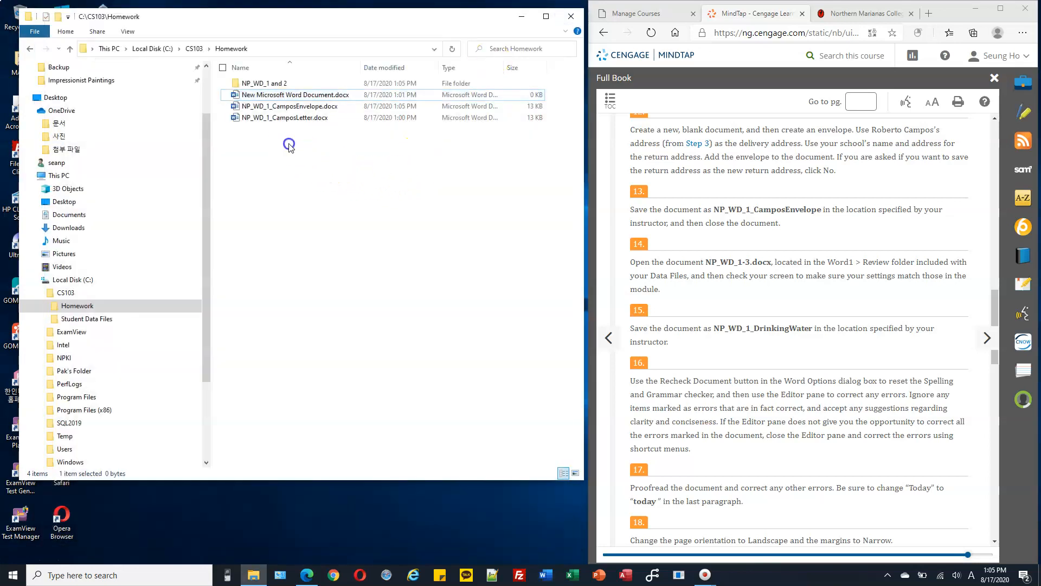
left_click(290, 108)
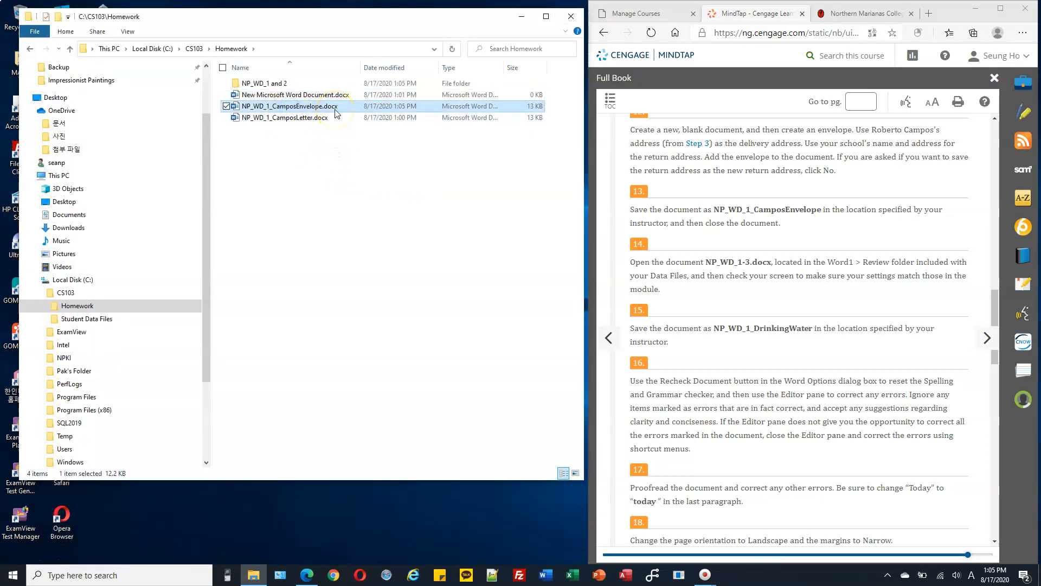
left_click(300, 96)
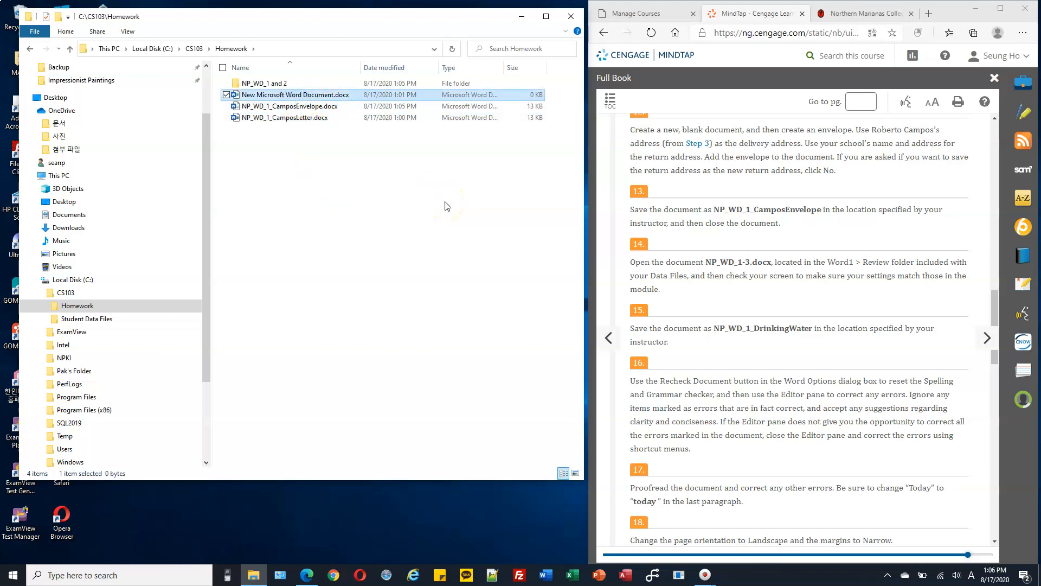
key("Delete")
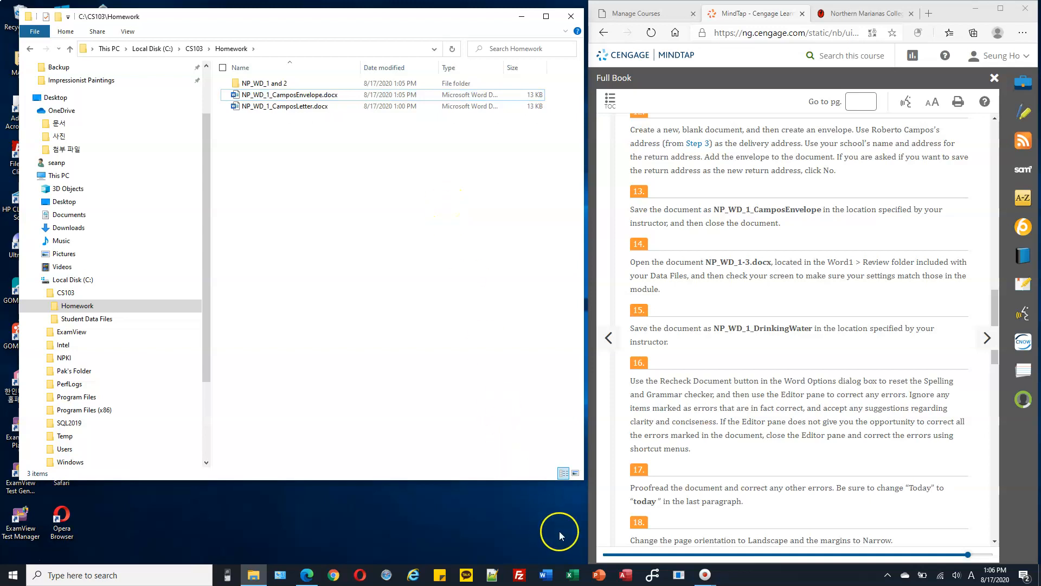
left_click(546, 575)
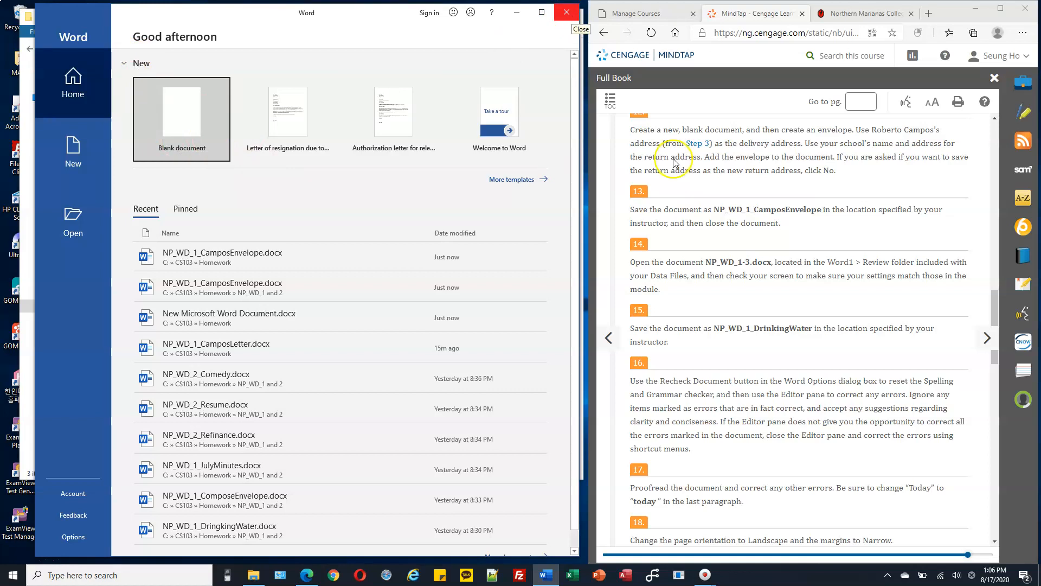
left_click(567, 17)
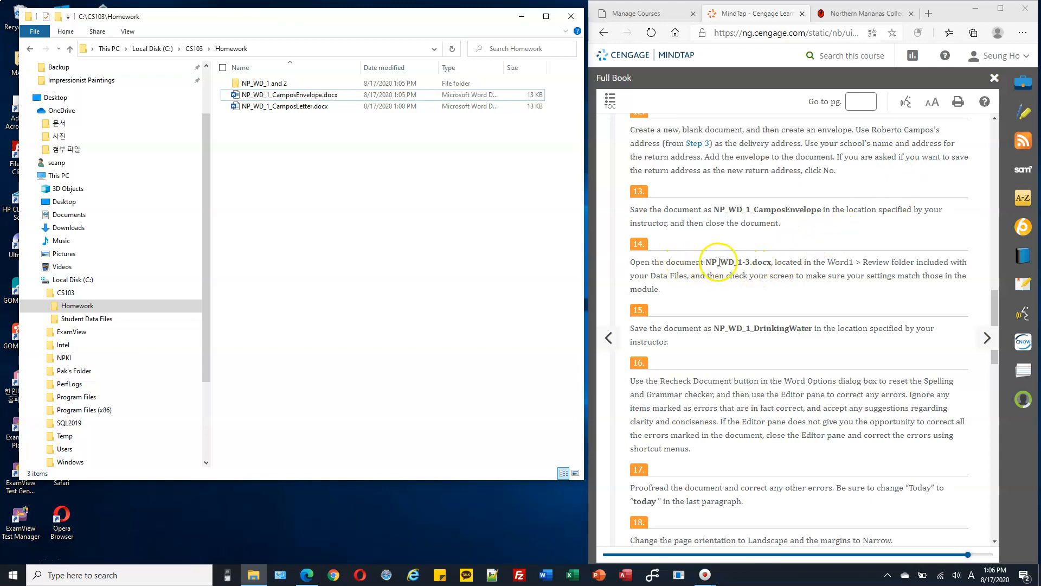
- Check Step 14 of the assignment for the file name and folder of the next document
left_click_drag(717, 262, 706, 262)
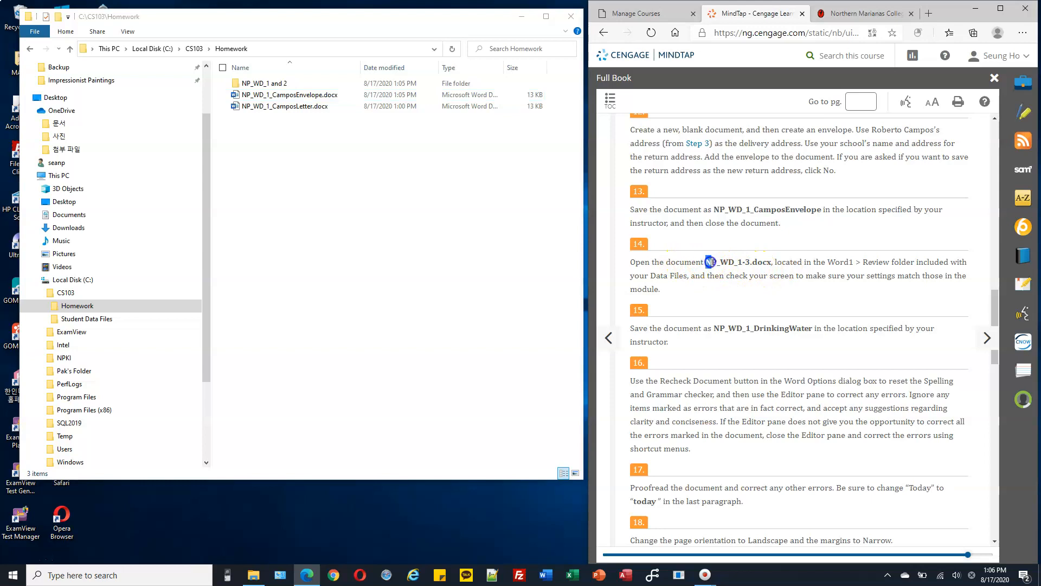
left_click(737, 260)
left_click_drag(775, 263, 720, 263)
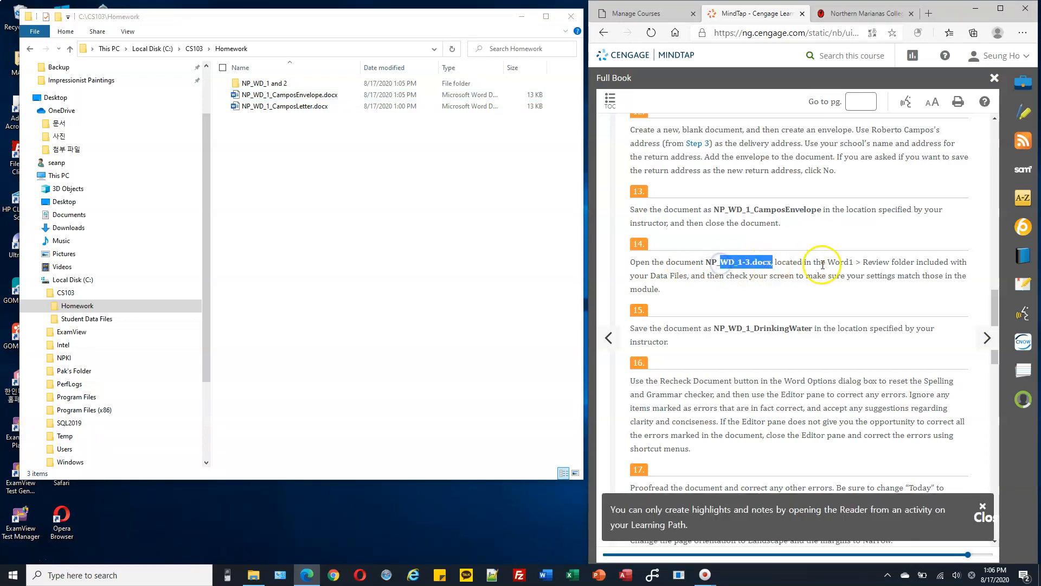
left_click_drag(823, 265, 900, 262)
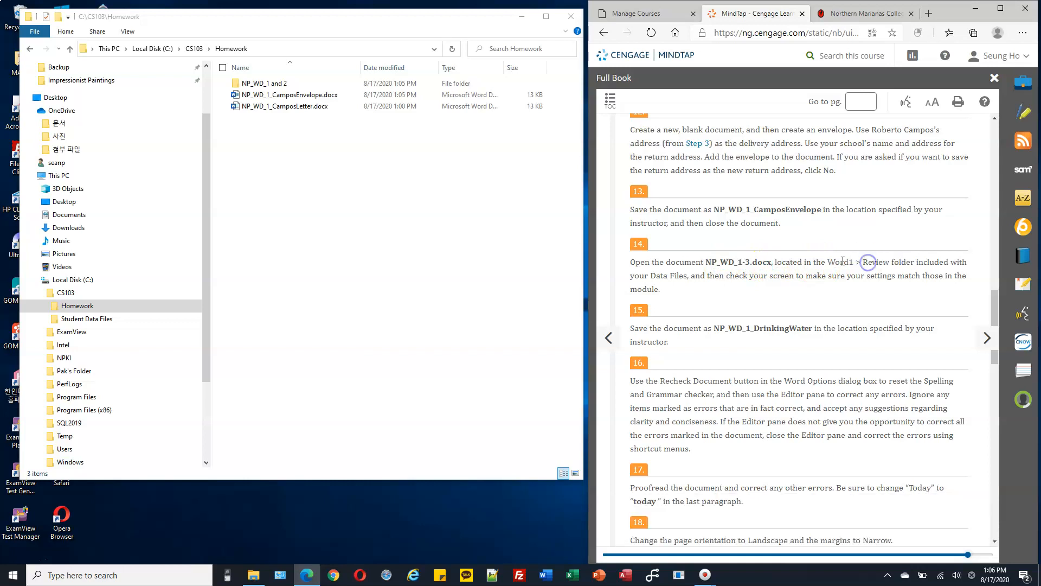
- Browse to C:\CS103\Student Data Files and expand its Word_DataFiles folder
left_click_drag(704, 261, 774, 262)
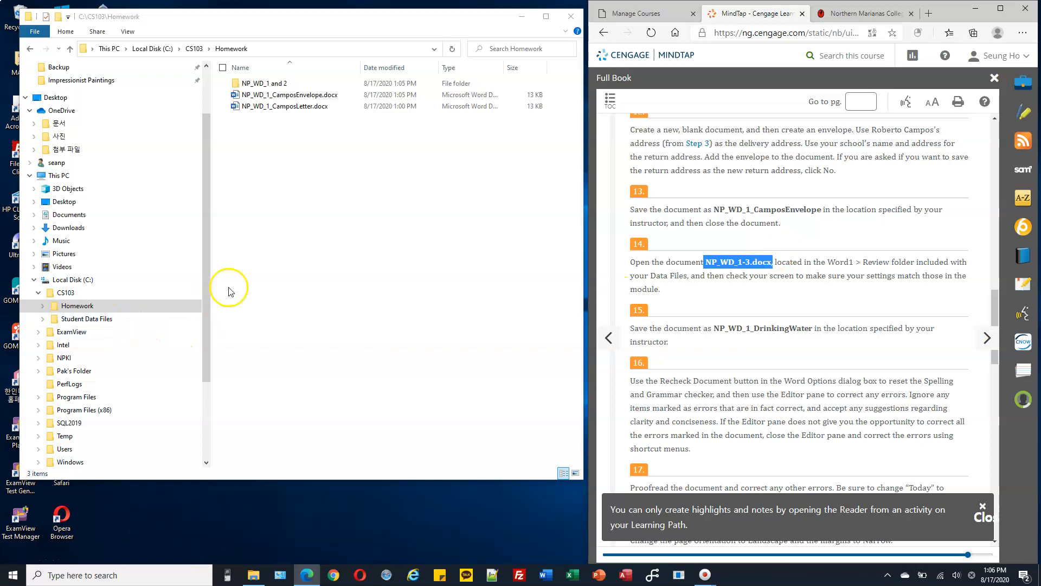
left_click_drag(206, 280, 206, 309)
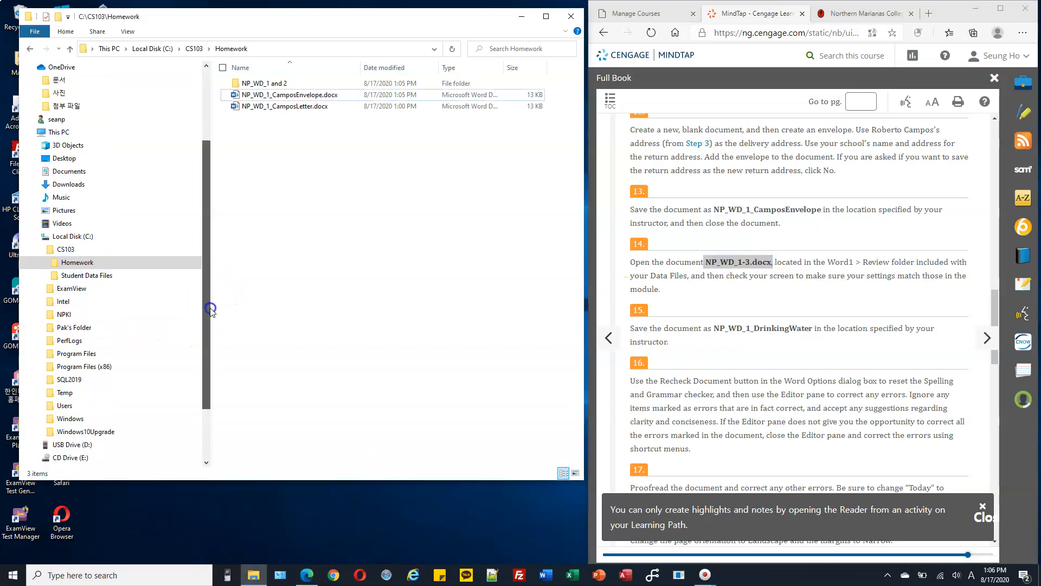
left_click(93, 250)
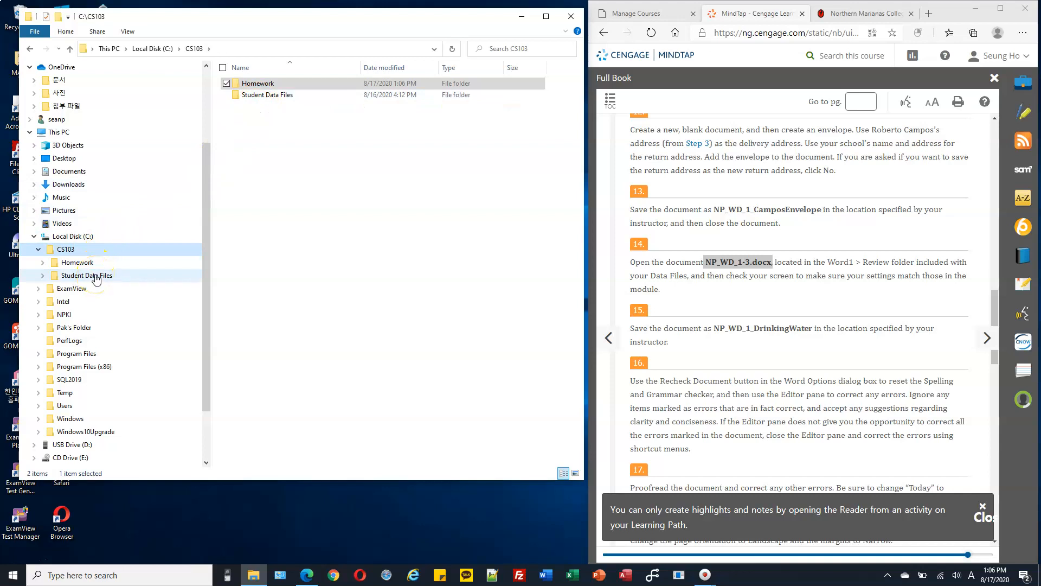
left_click(96, 276)
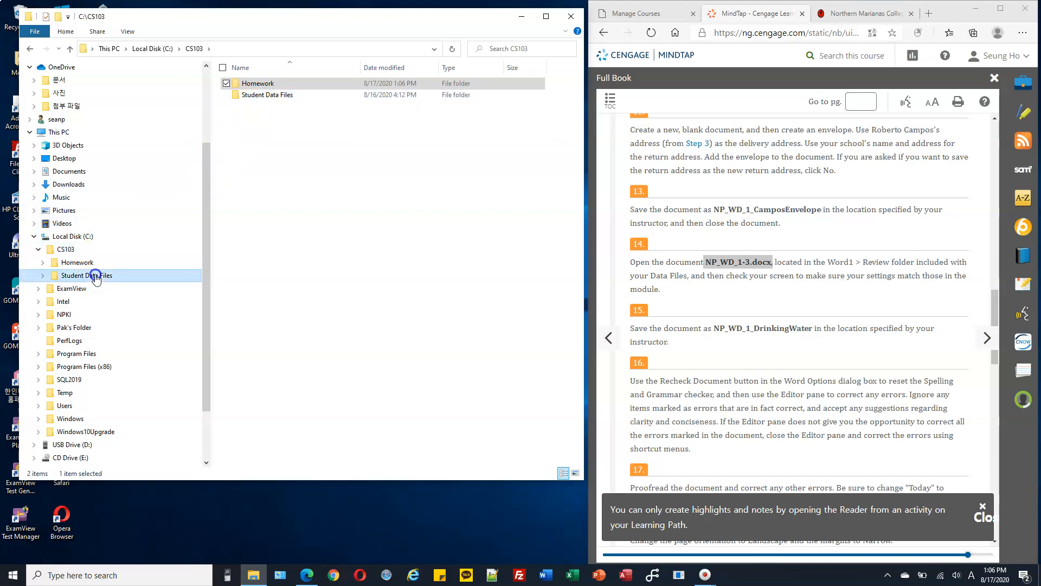
left_click(42, 275)
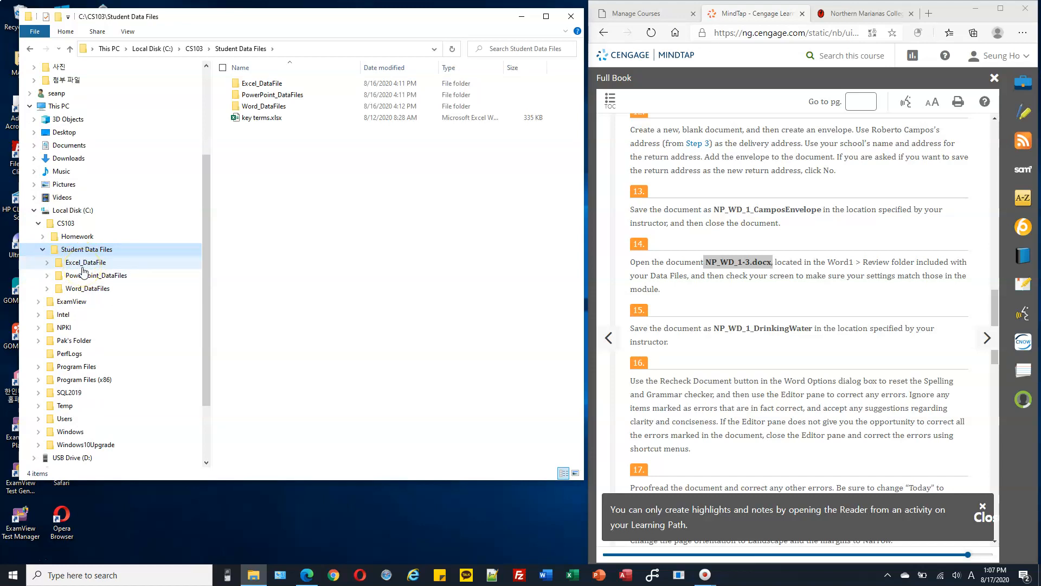
left_click(73, 291)
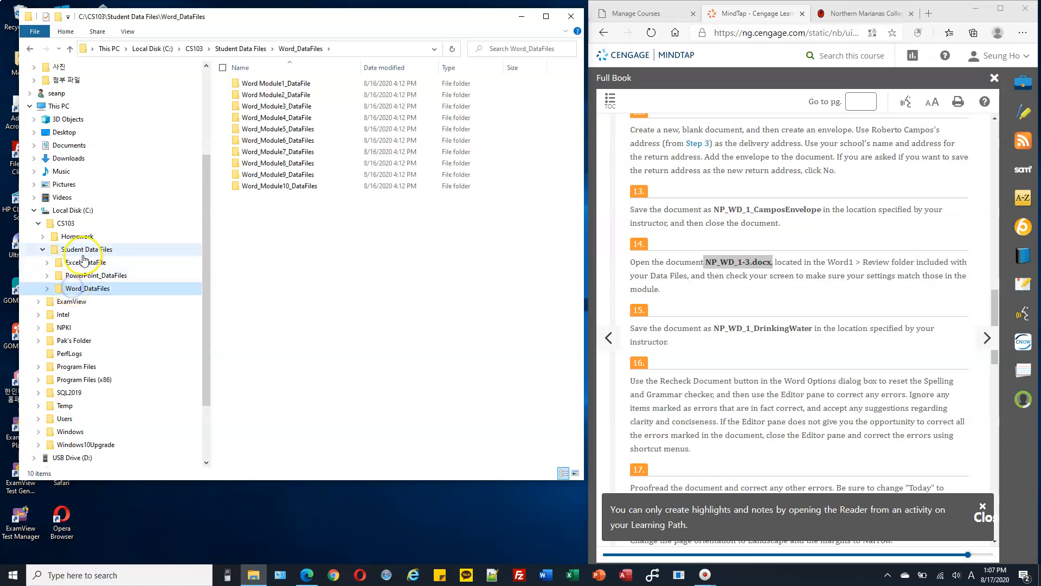
left_click(85, 250)
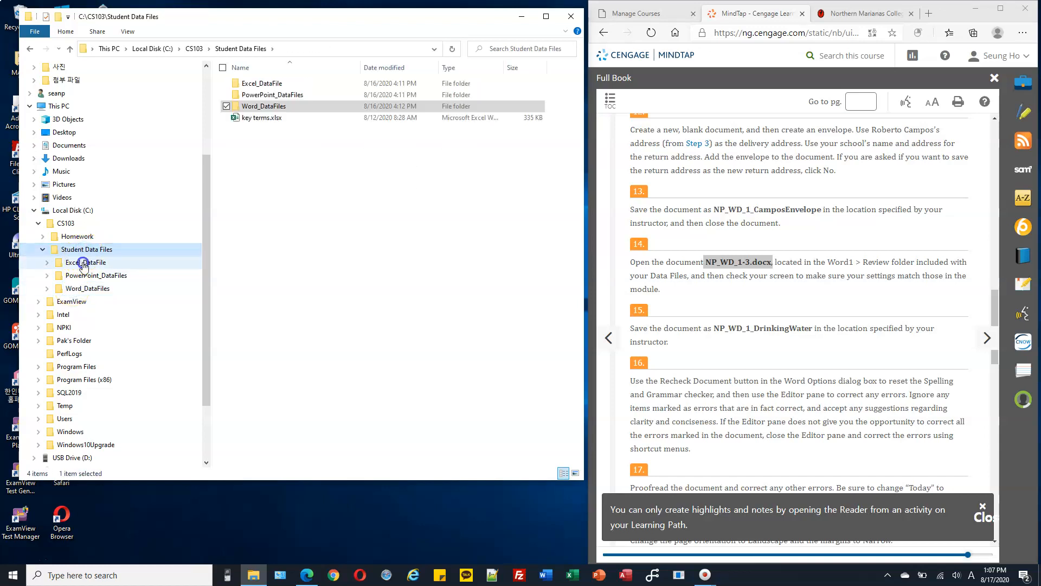
left_click(82, 263)
left_click(54, 275)
left_click(50, 289)
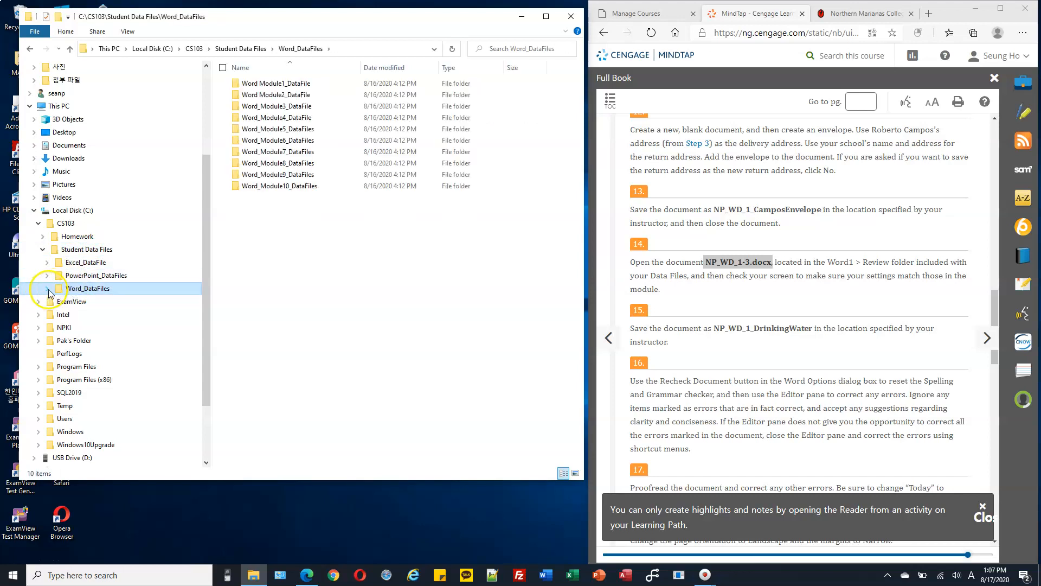
double_click(97, 290)
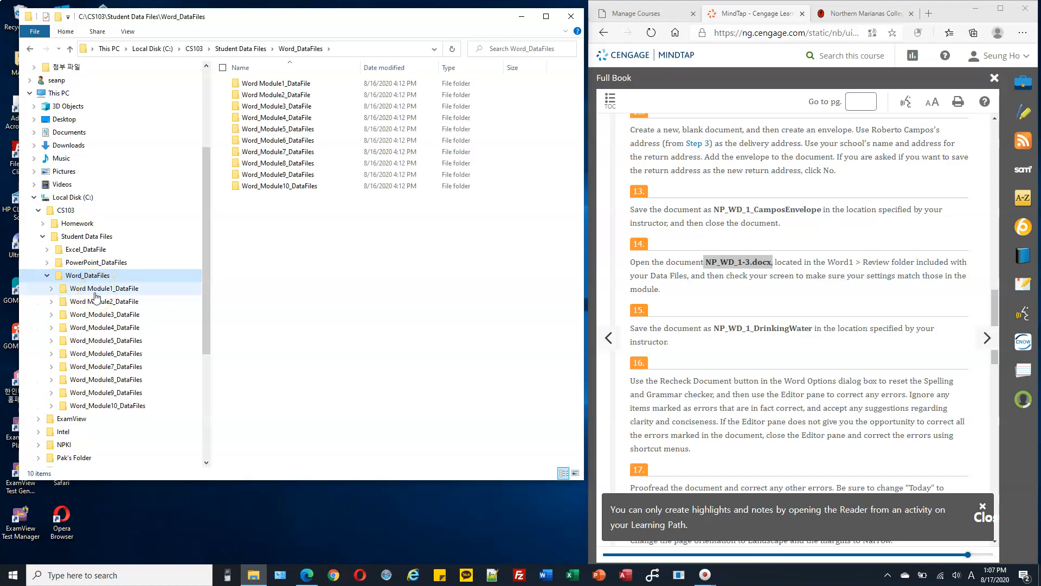
- Browse the Word1 subfolders inside Word Module1_DataFile and open the Review folder
left_click(76, 291)
left_click(51, 288)
double_click(76, 302)
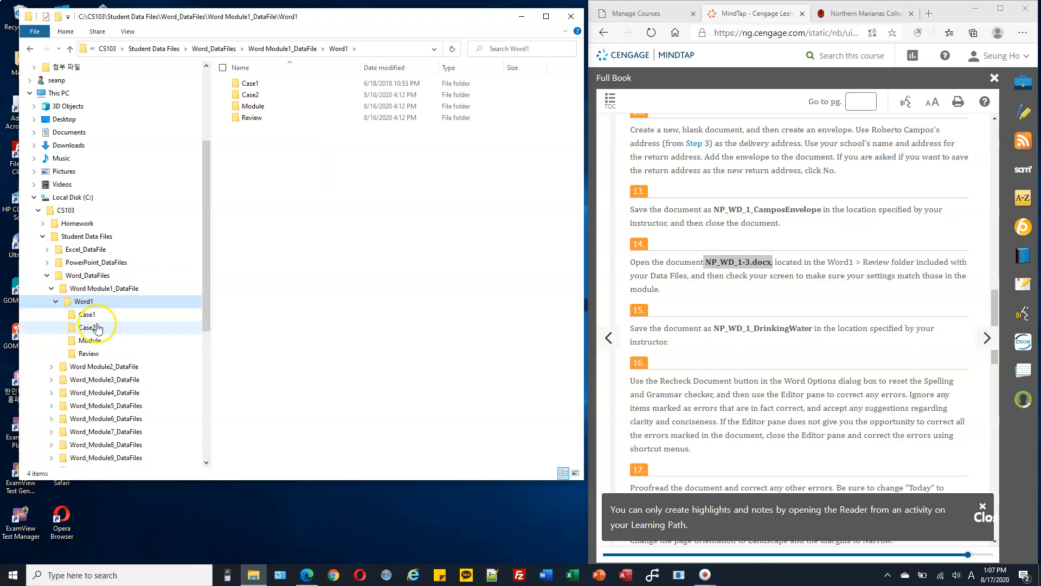
left_click(98, 318)
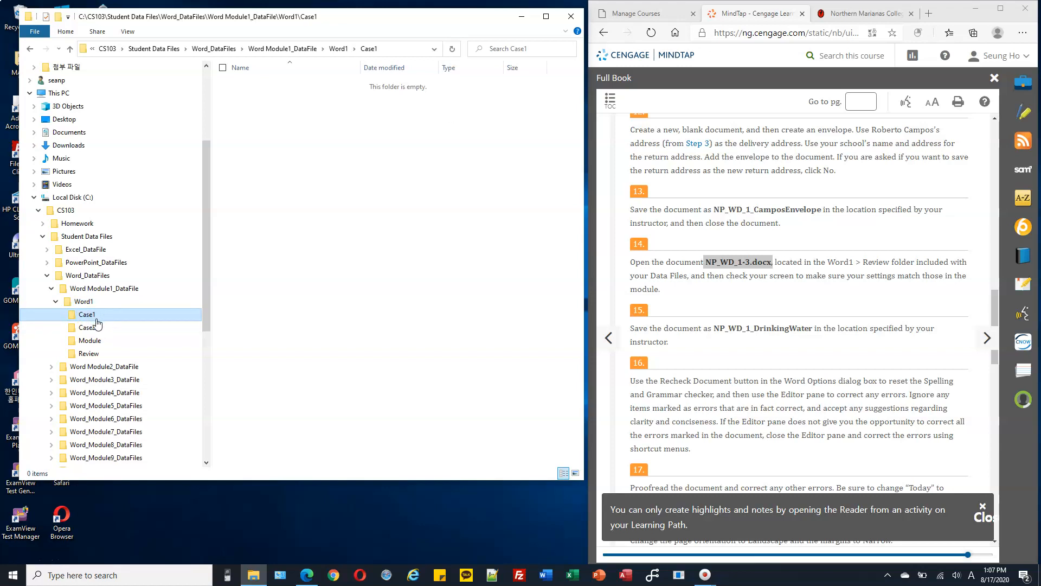
left_click(359, 122)
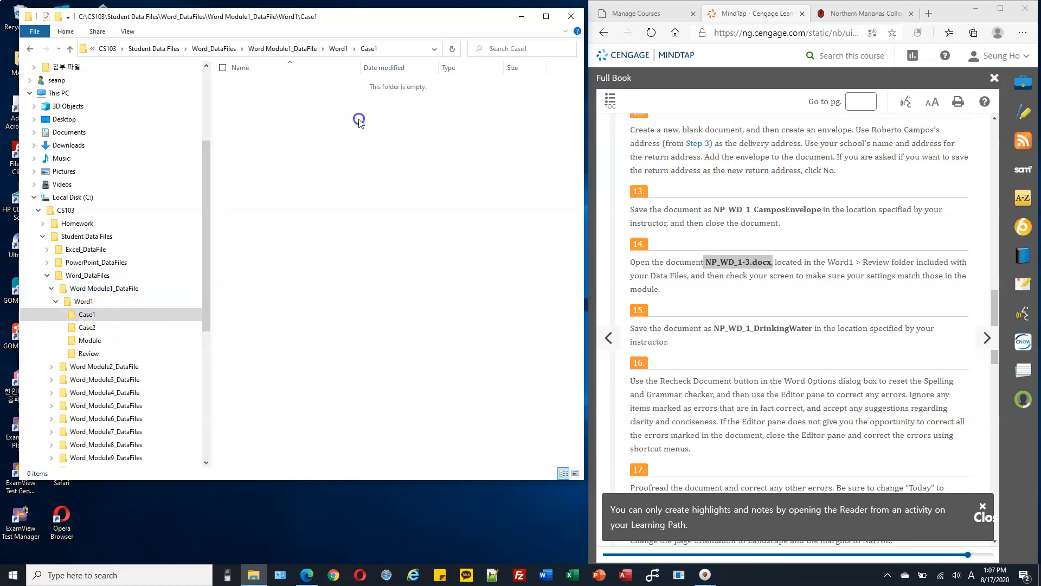
left_click(86, 327)
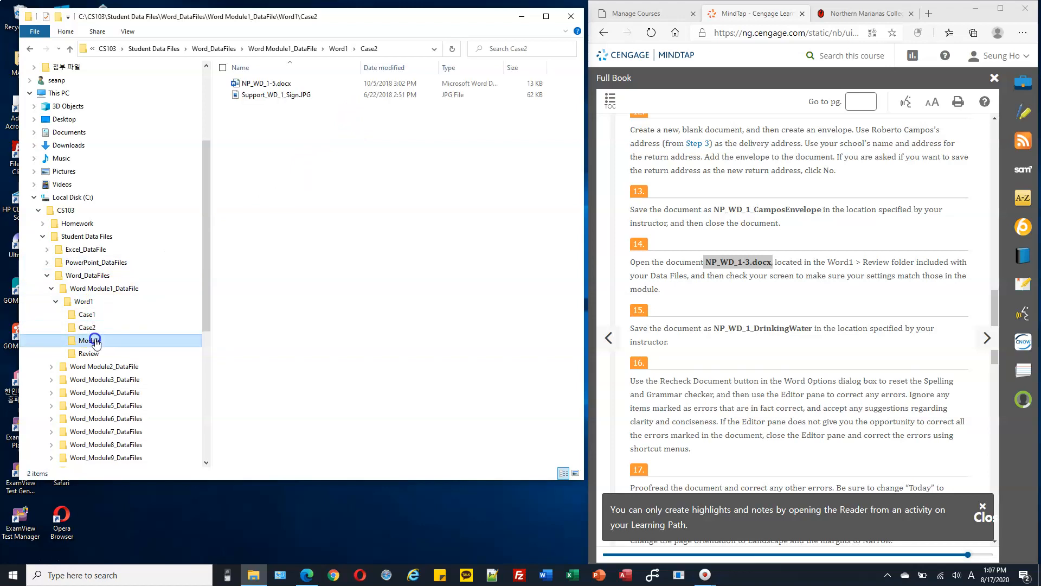
left_click(90, 353)
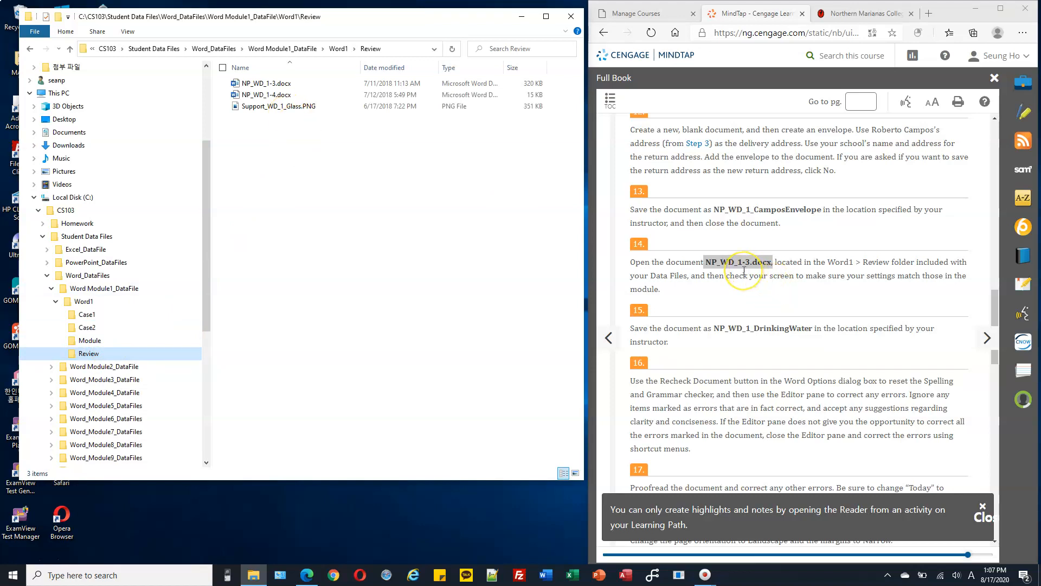
- Check the save name given in Step 15 and open NP_WD_1-3.docx from the Review folder
left_click(288, 83)
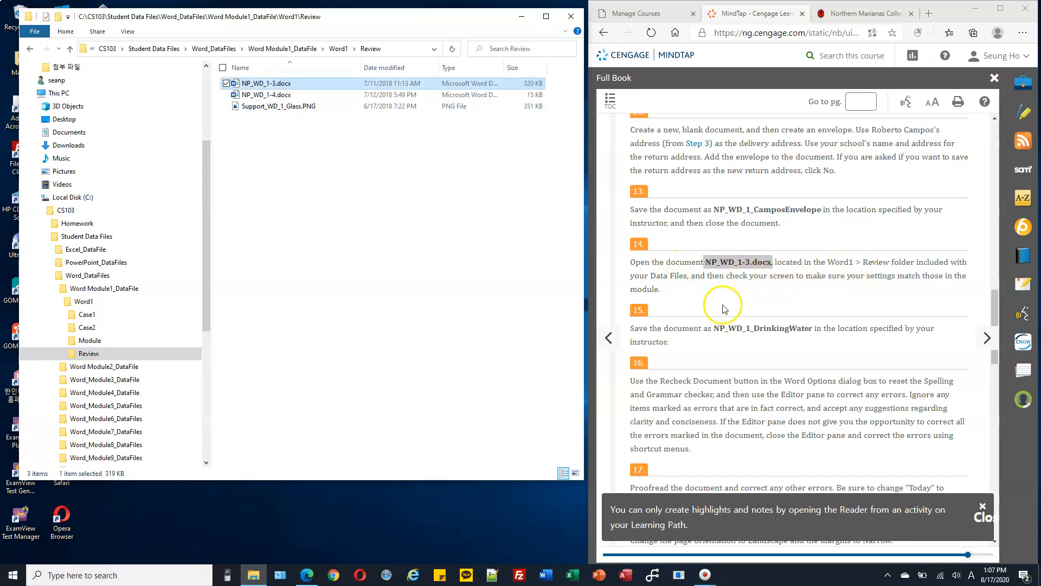
left_click_drag(710, 329, 818, 330)
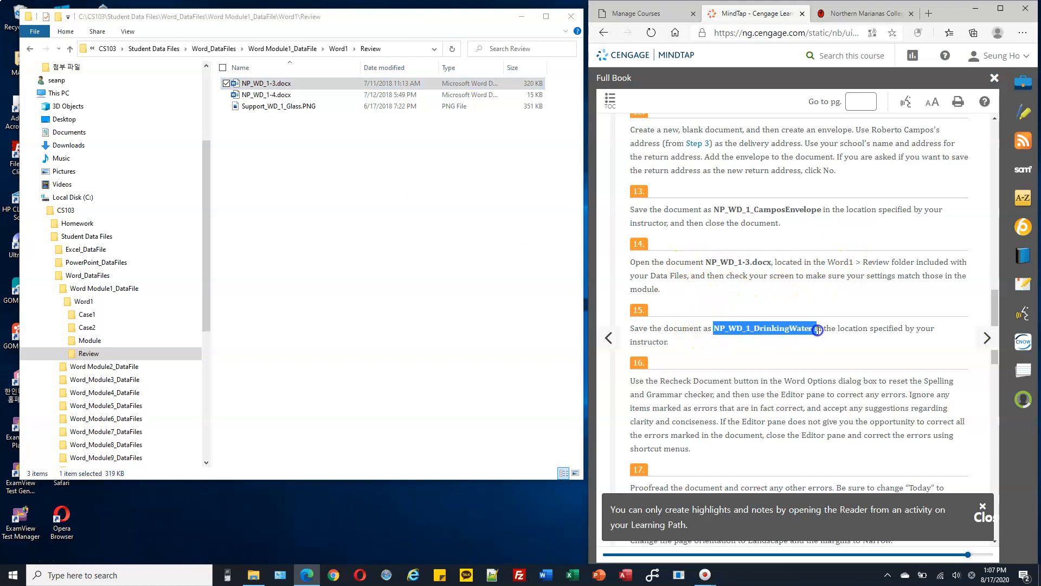
left_click(281, 85)
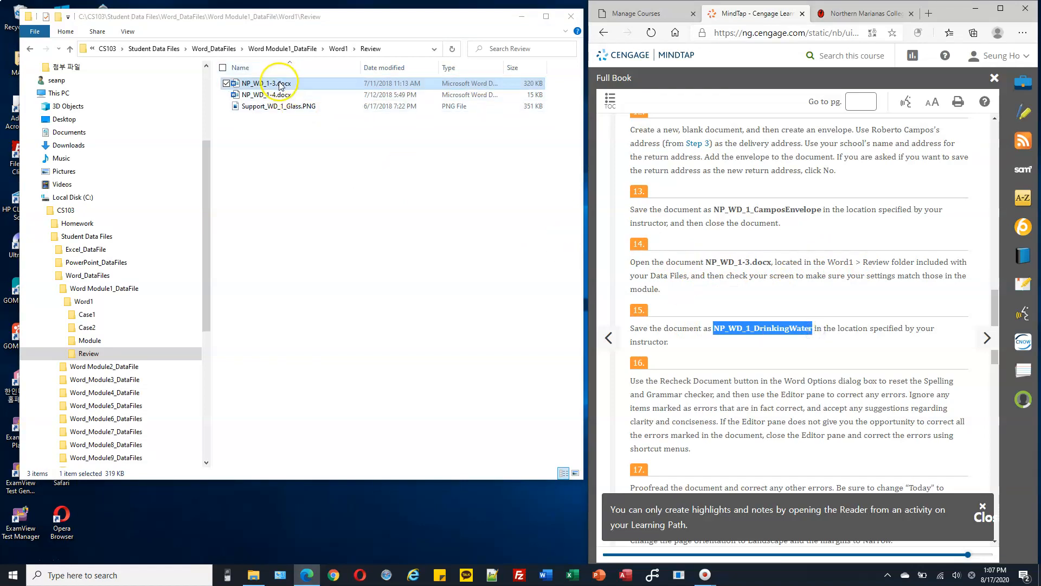
double_click(281, 84)
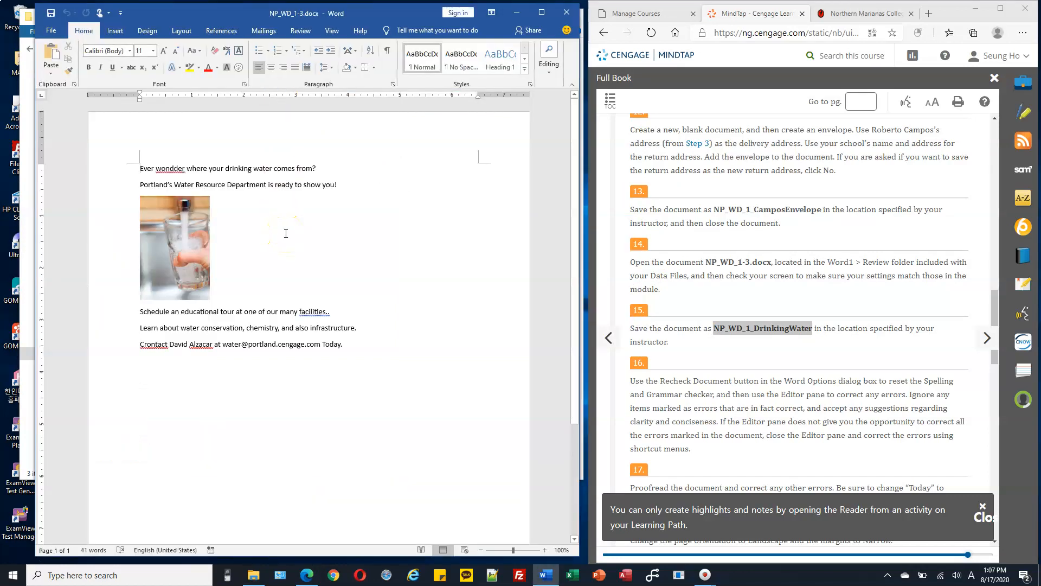
- Start saving a copy of NP_WD_1-3.docx and choose C:\CS103\Homework as its destination
left_click(49, 36)
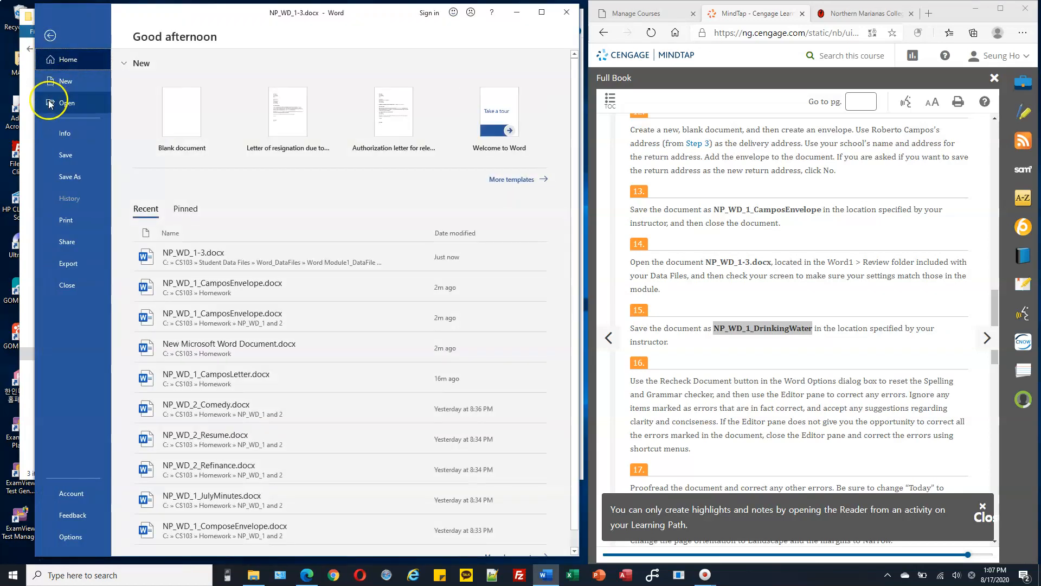
left_click(69, 177)
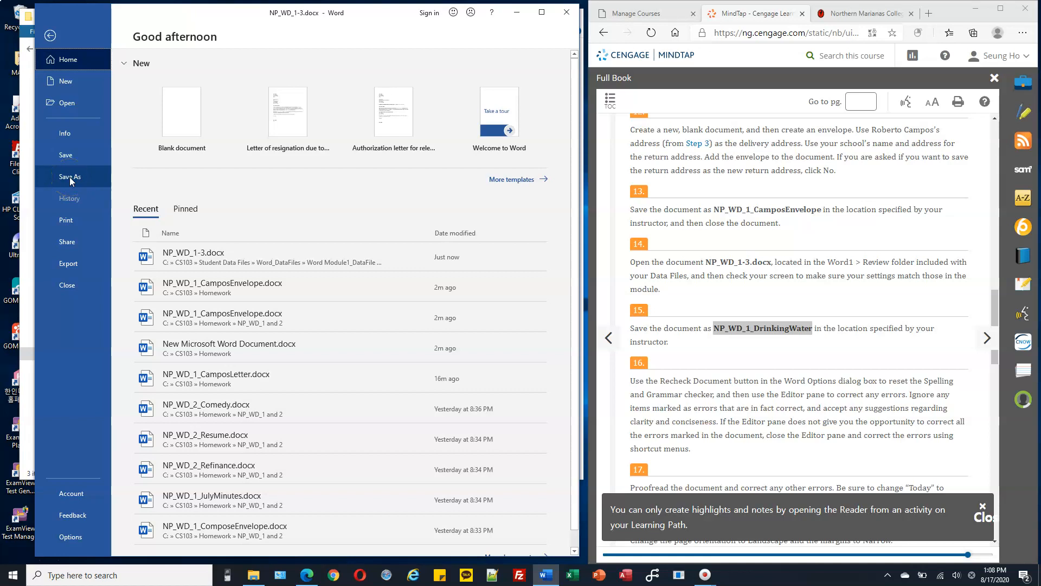
left_click(181, 203)
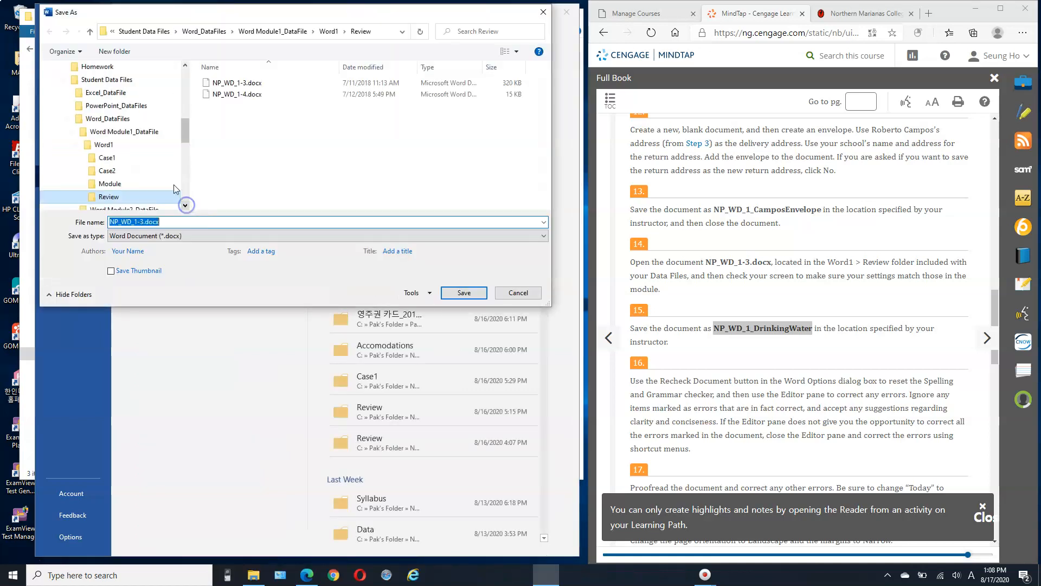
left_click_drag(185, 138, 186, 125)
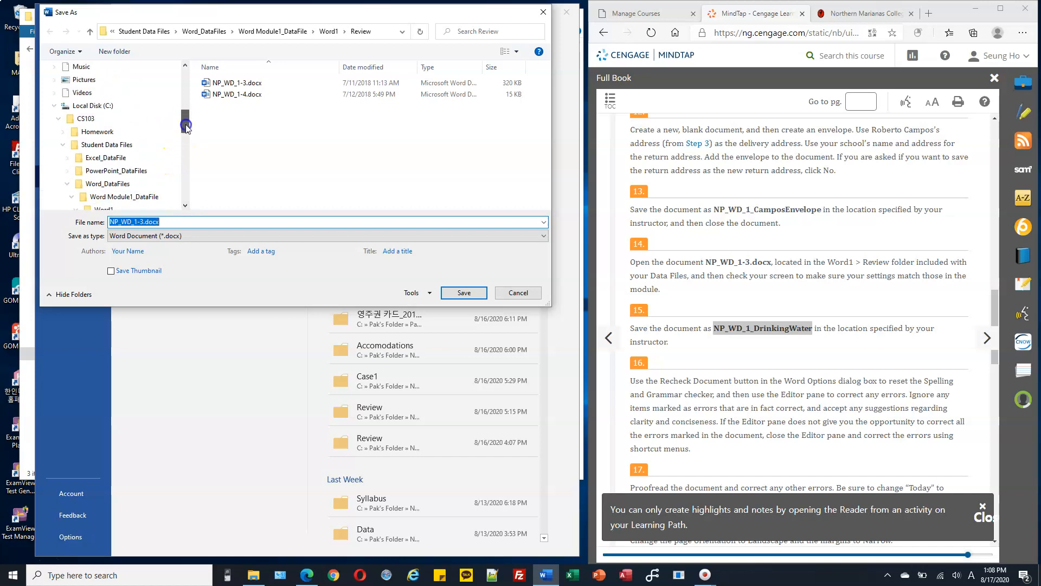
left_click(108, 120)
left_click(98, 132)
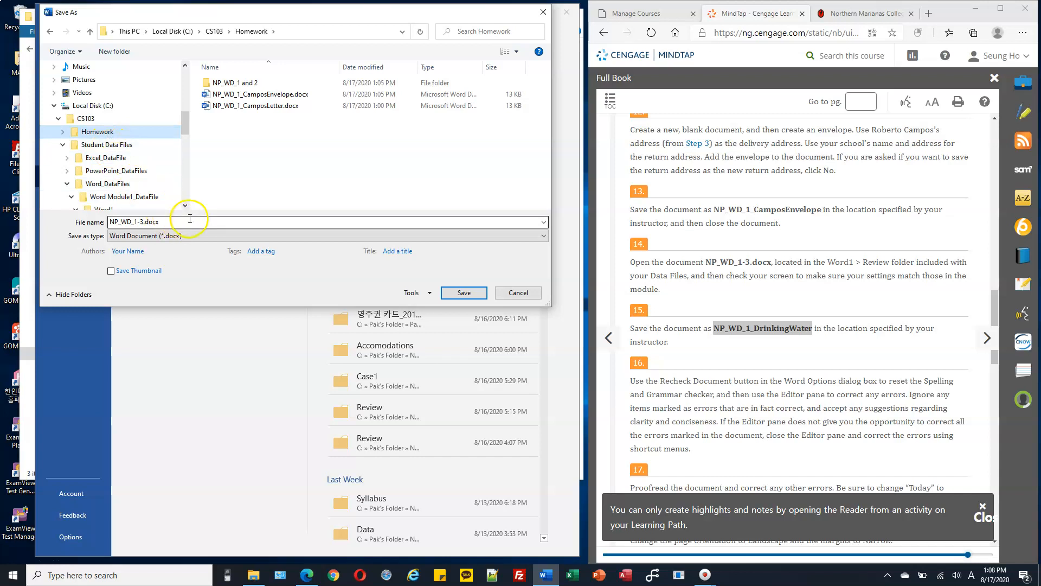
left_click(101, 132)
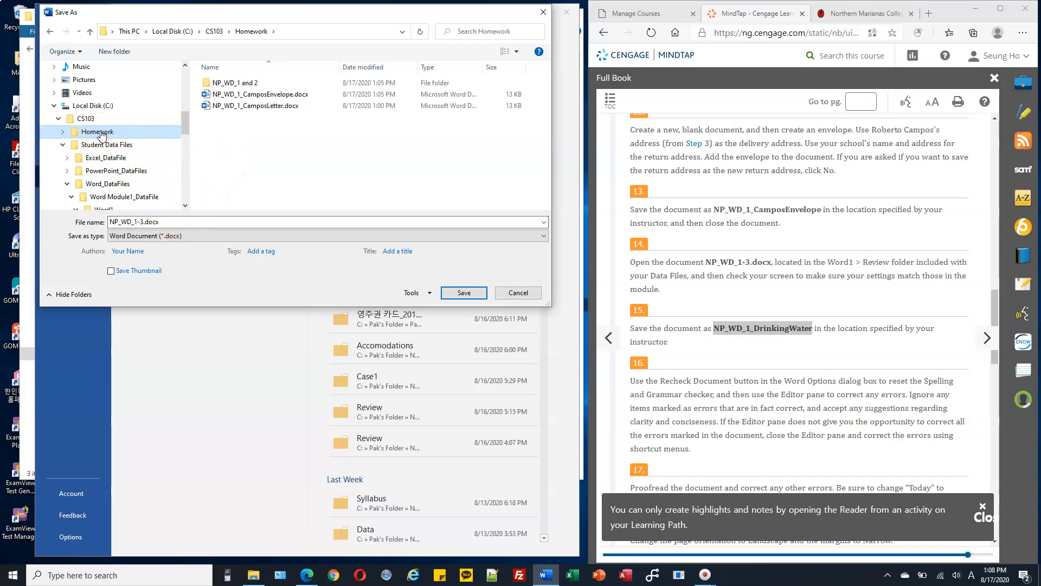
- Name the copy NP_WD_1_DrinkingWater, copying the name from Step 15 of the assignment, and save it
left_click(188, 221)
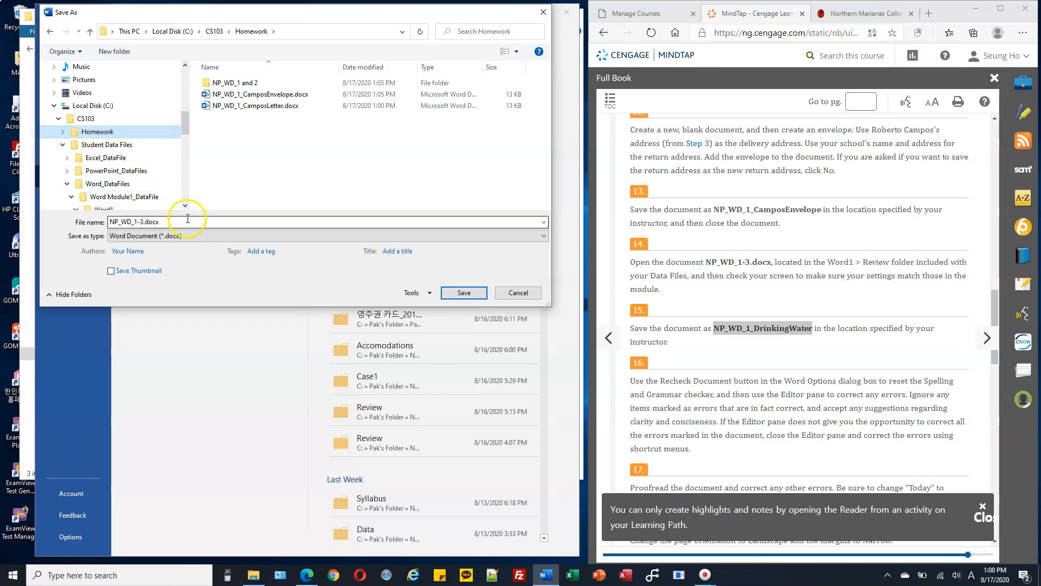
double_click(188, 222)
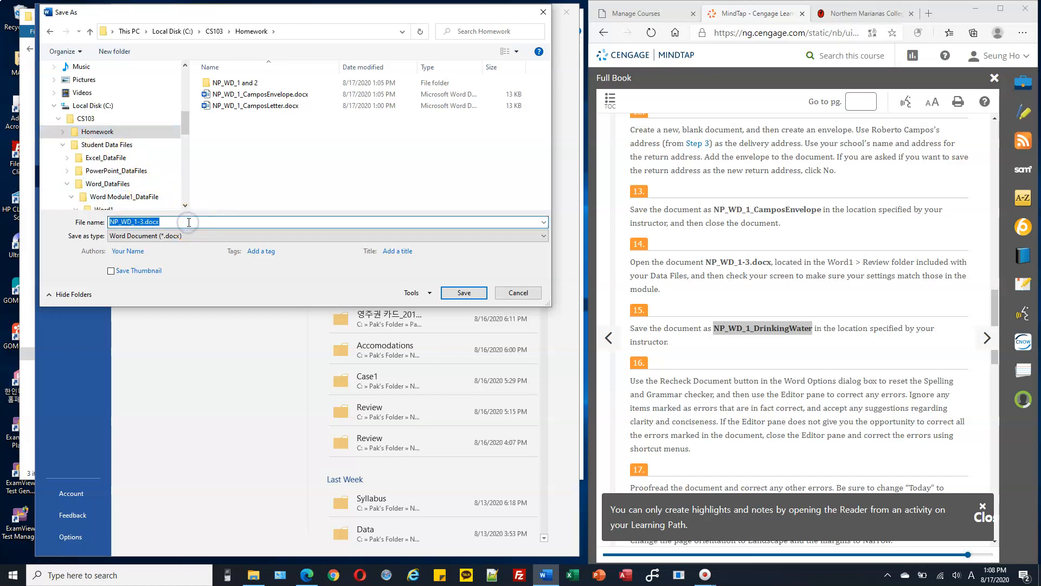
left_click(757, 332)
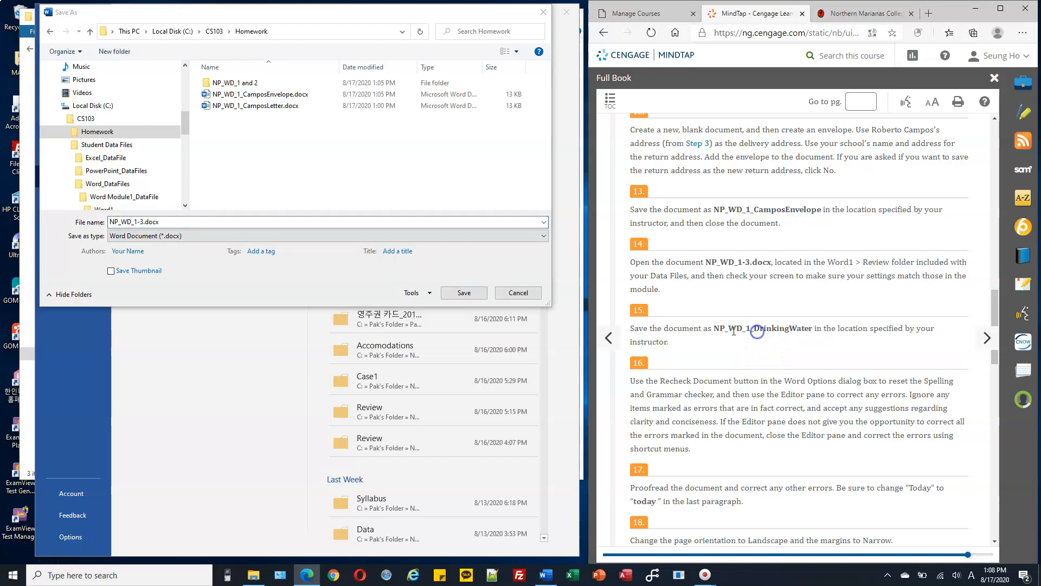
left_click_drag(713, 329, 813, 328)
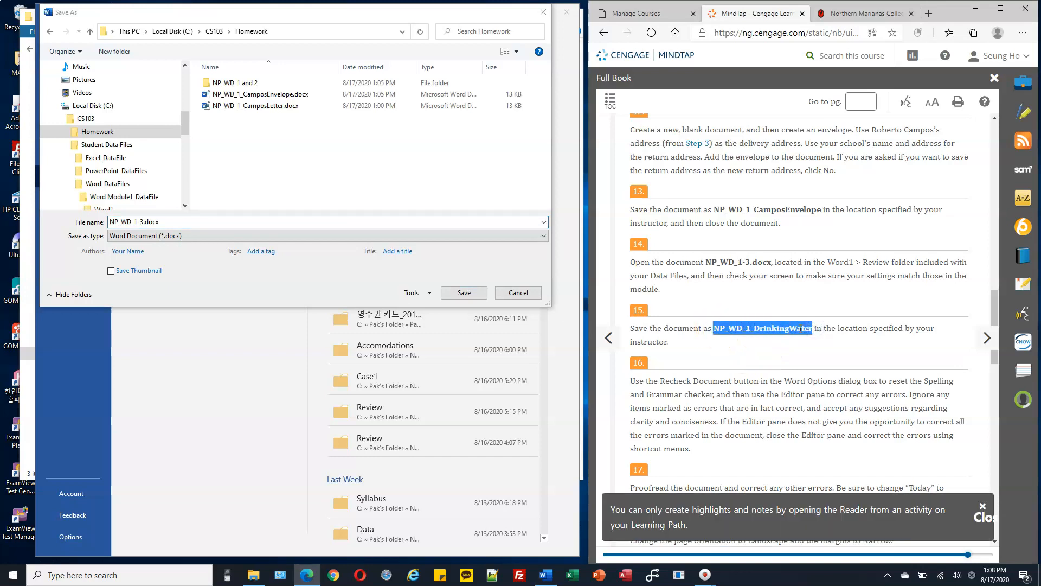
key("ctrl+c")
left_click(228, 224)
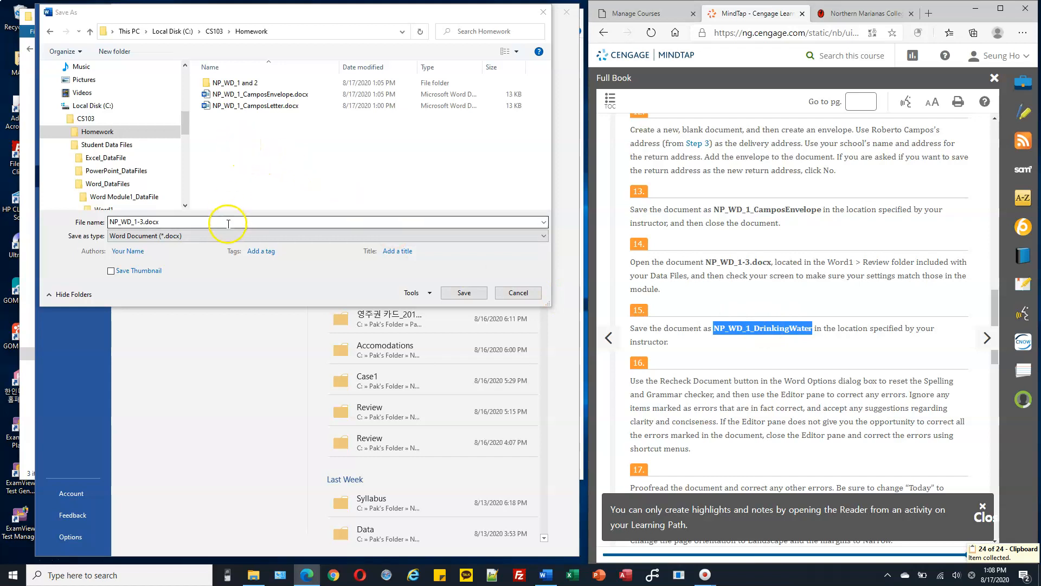
left_click_drag(134, 222, 104, 222)
key("ctrl+v")
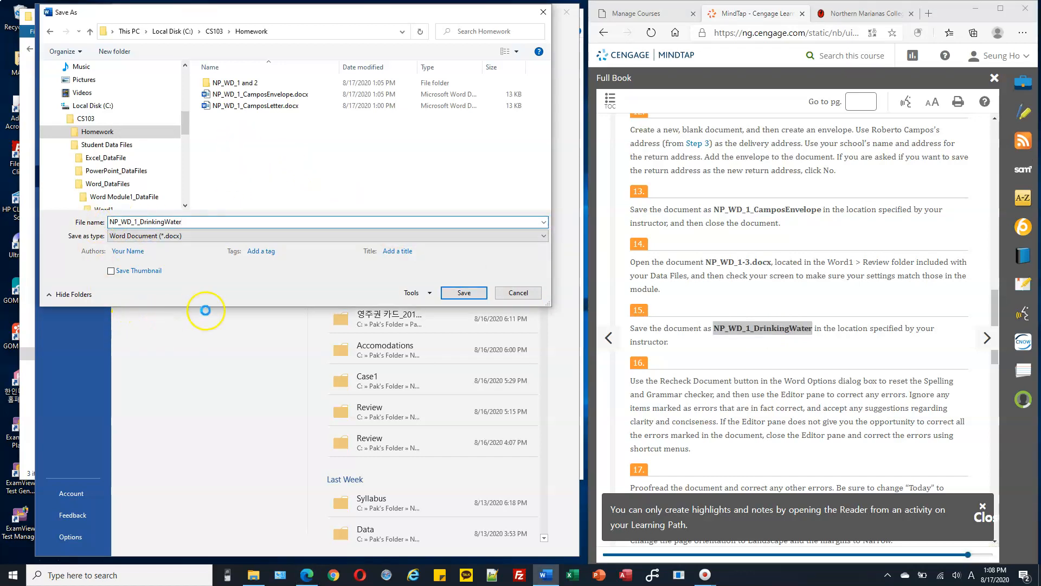
left_click(470, 296)
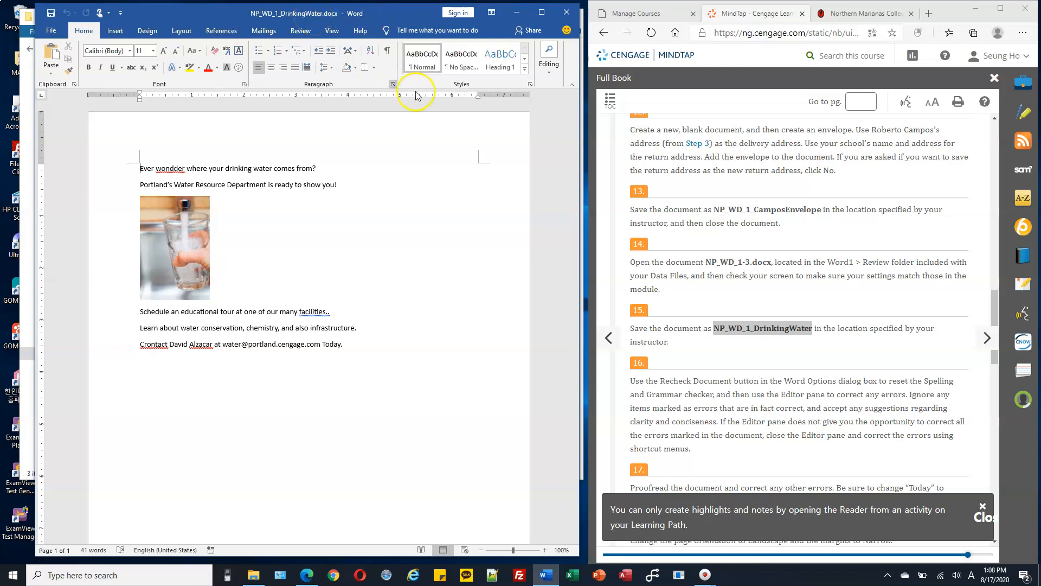
- Read Step 16 of the assignment about rechecking the document and resetting the Spelling and Grammar checker
scroll(786, 262, "down", 3)
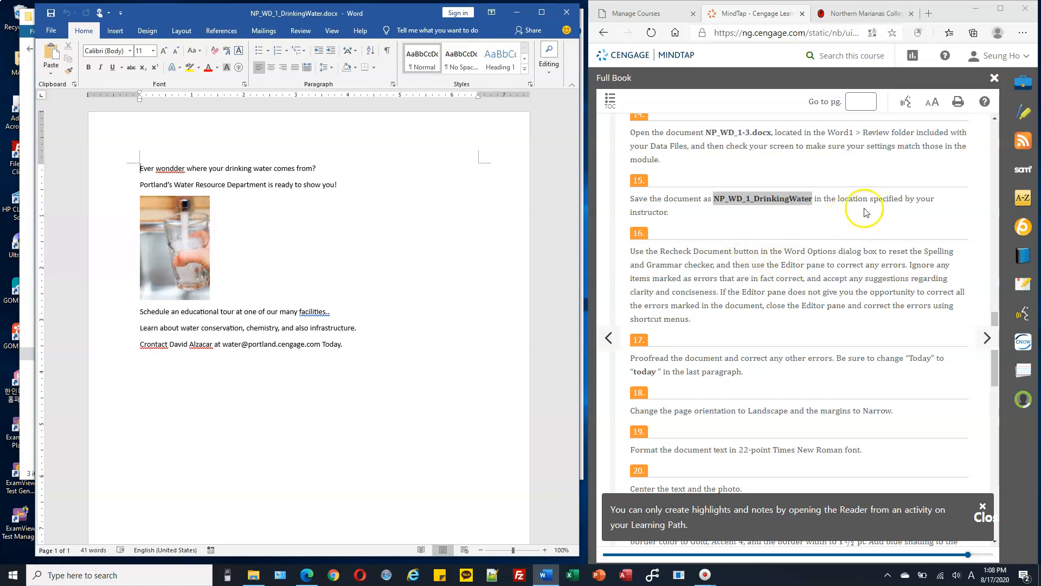
left_click(686, 260)
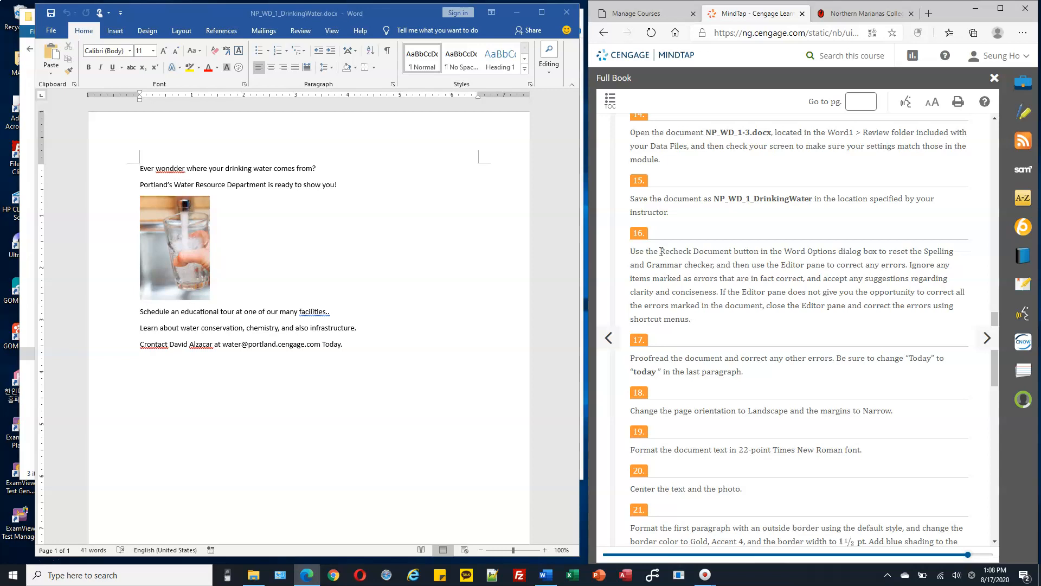
left_click_drag(660, 251, 772, 253)
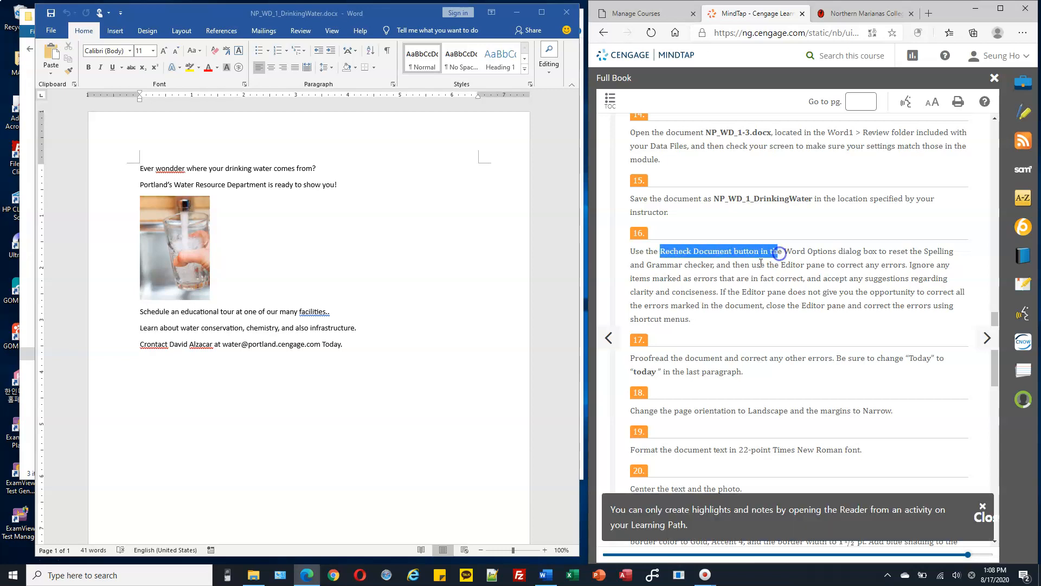
left_click_drag(647, 265, 726, 266)
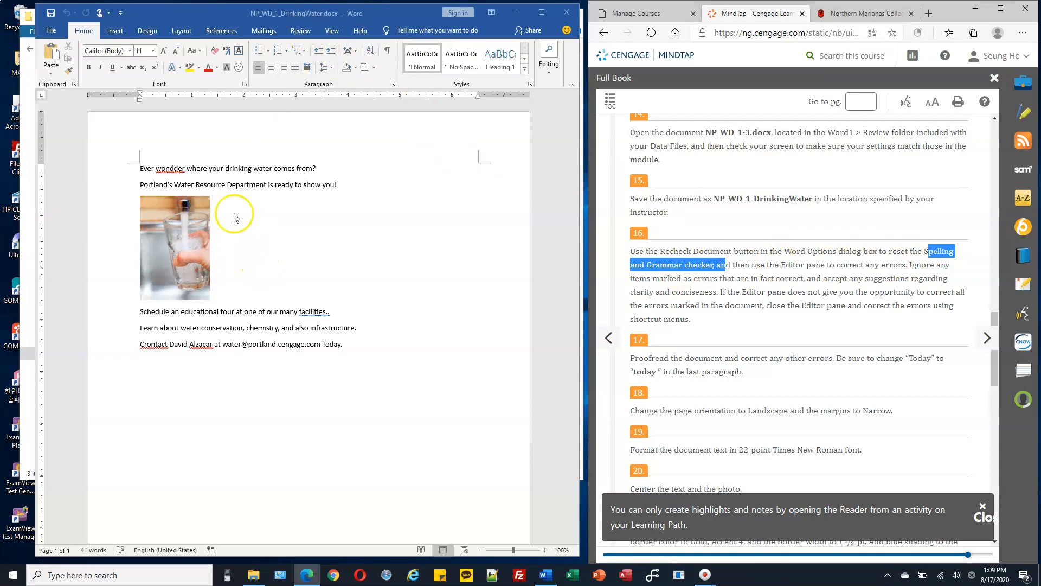
- Examine the words flagged as spelling or grammar errors in the document's paragraphs
left_click(178, 168)
triple_click(179, 168)
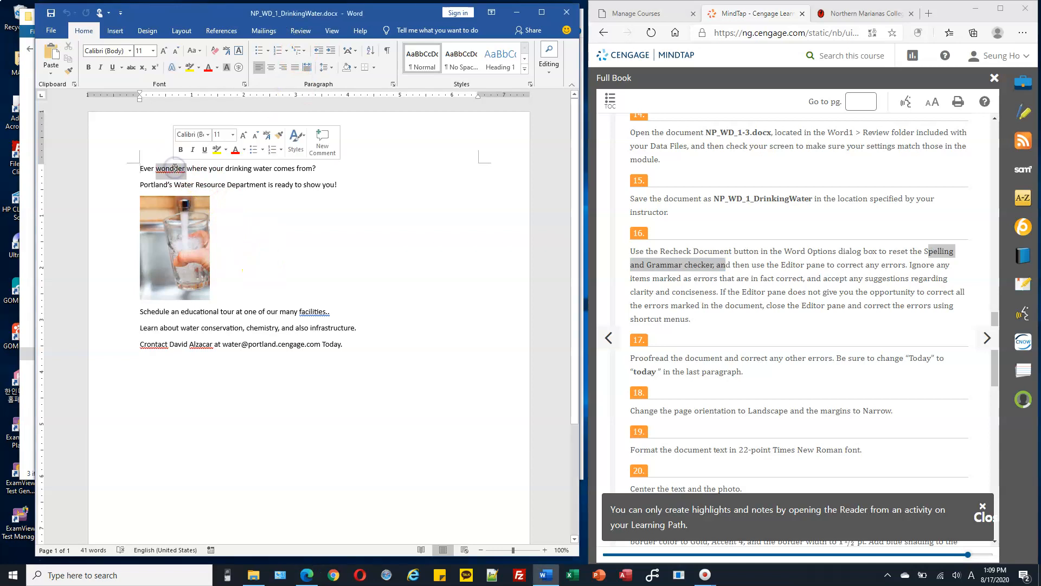
double_click(312, 310)
double_click(151, 345)
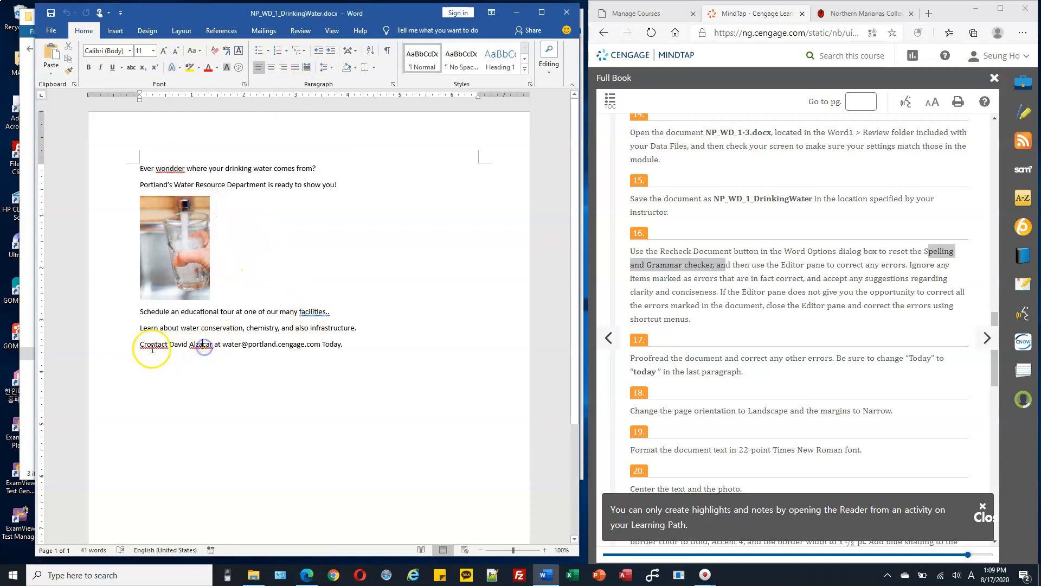
left_click(206, 345)
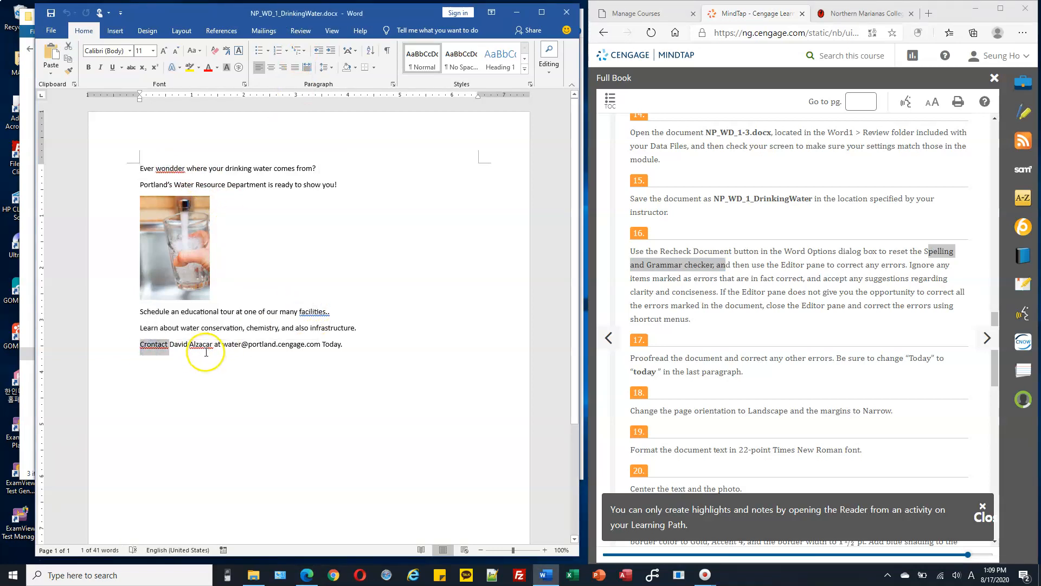
left_click(319, 312)
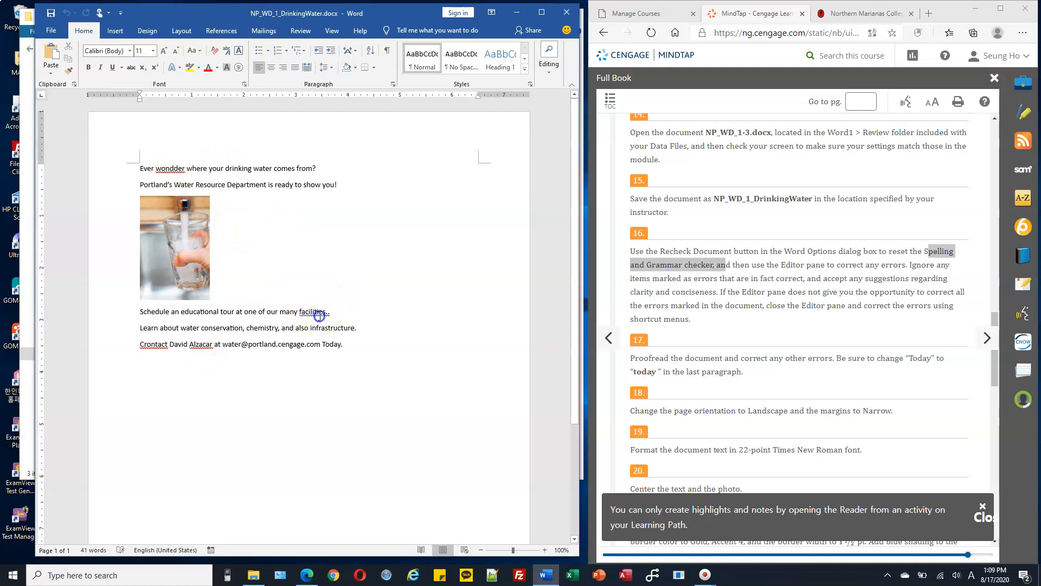
left_click(151, 346)
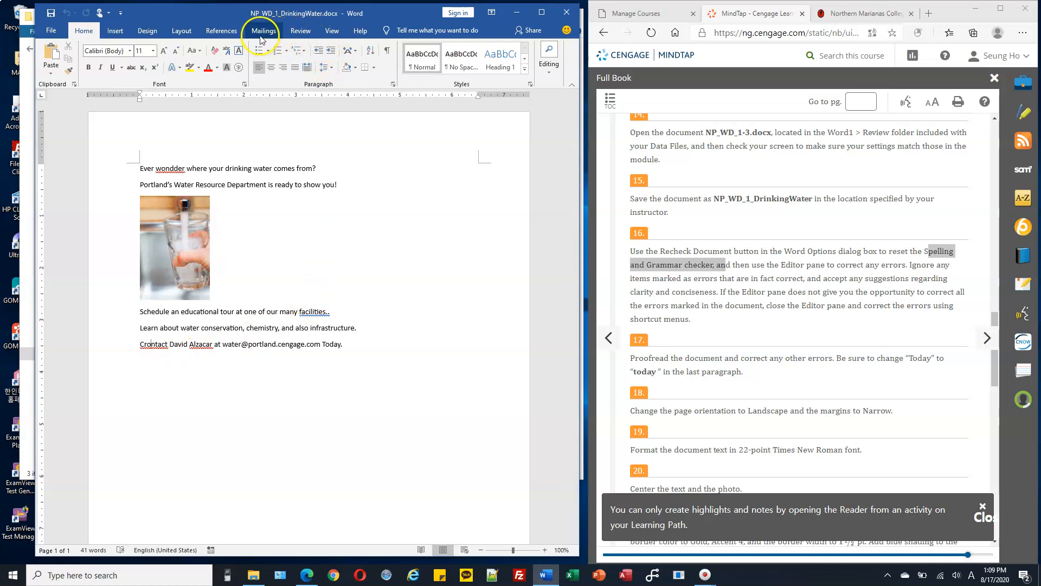
- Run the spelling and grammar check on the first paragraph and correct "wondder" to "wonder"
left_click(299, 31)
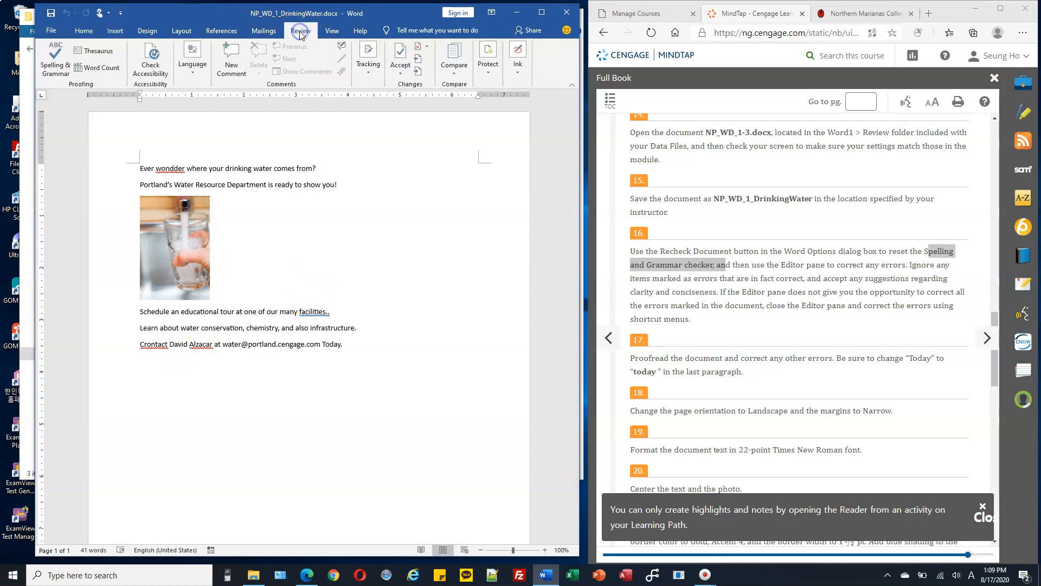
left_click(54, 66)
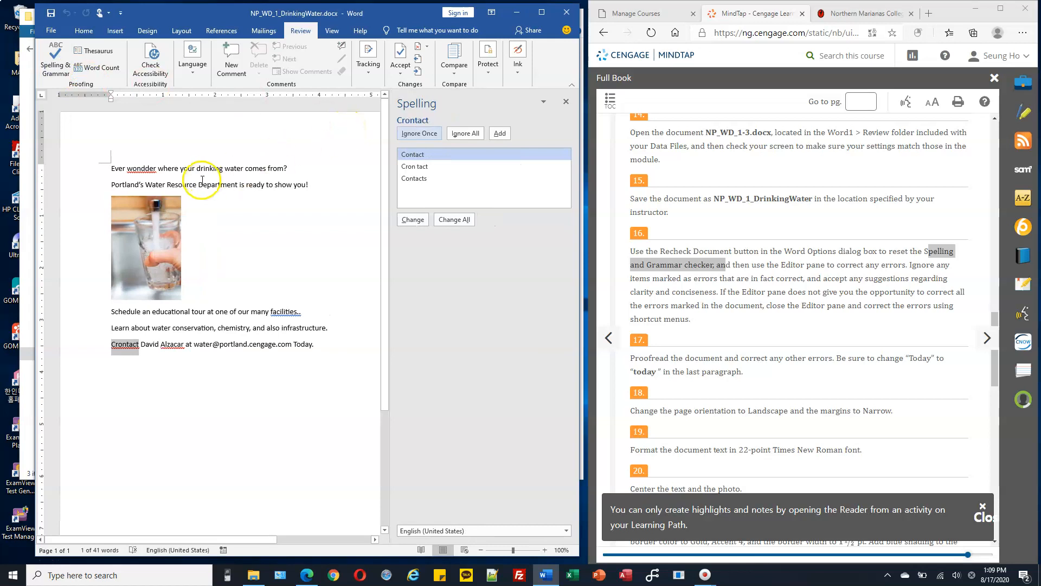
left_click(112, 167)
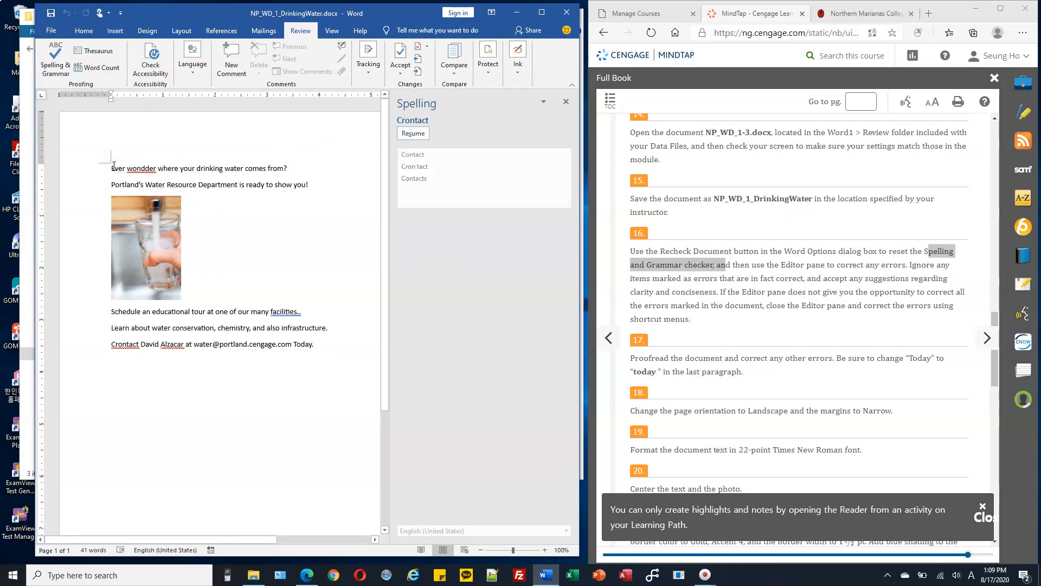
triple_click(114, 167)
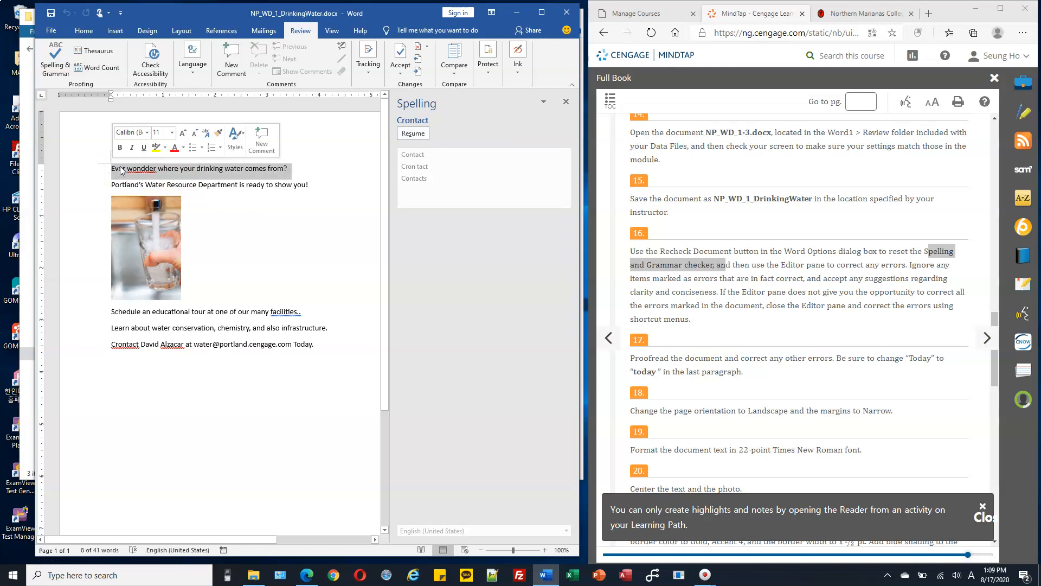
left_click(55, 60)
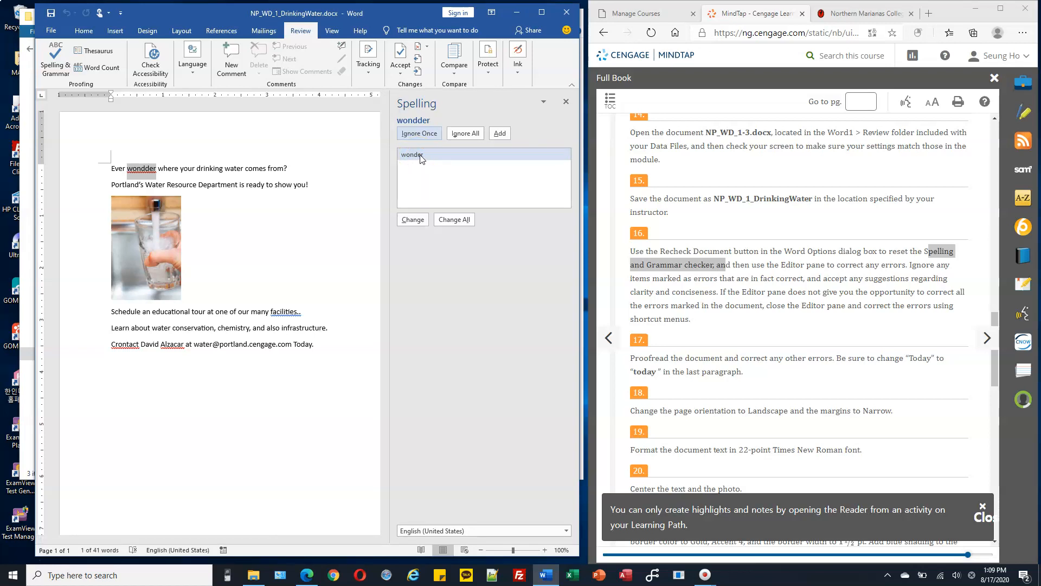
left_click(414, 219)
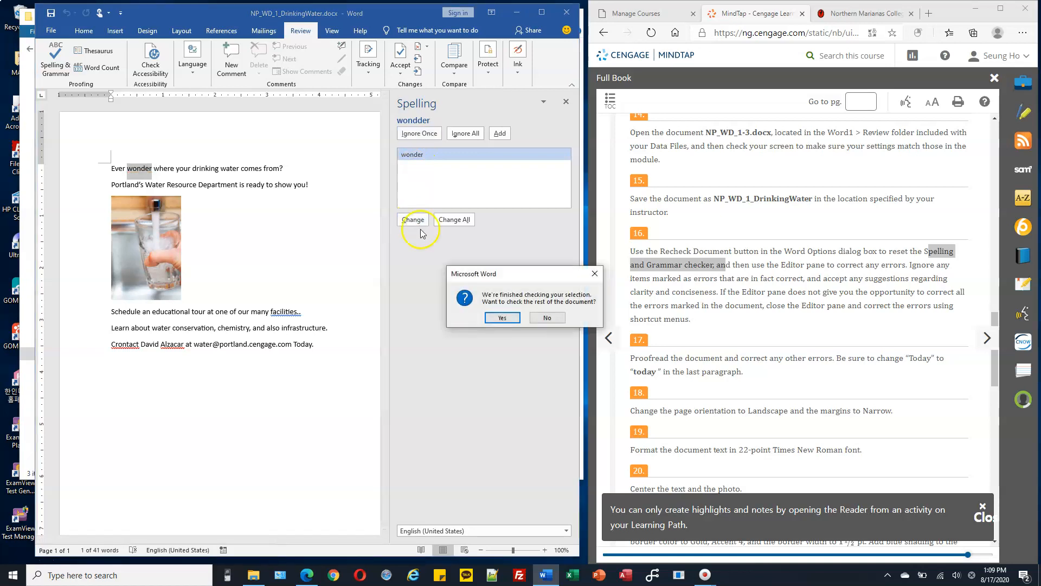
- Continue the check through the rest of the document and correct "facilities.." to "facilities." with a single period
left_click(497, 320)
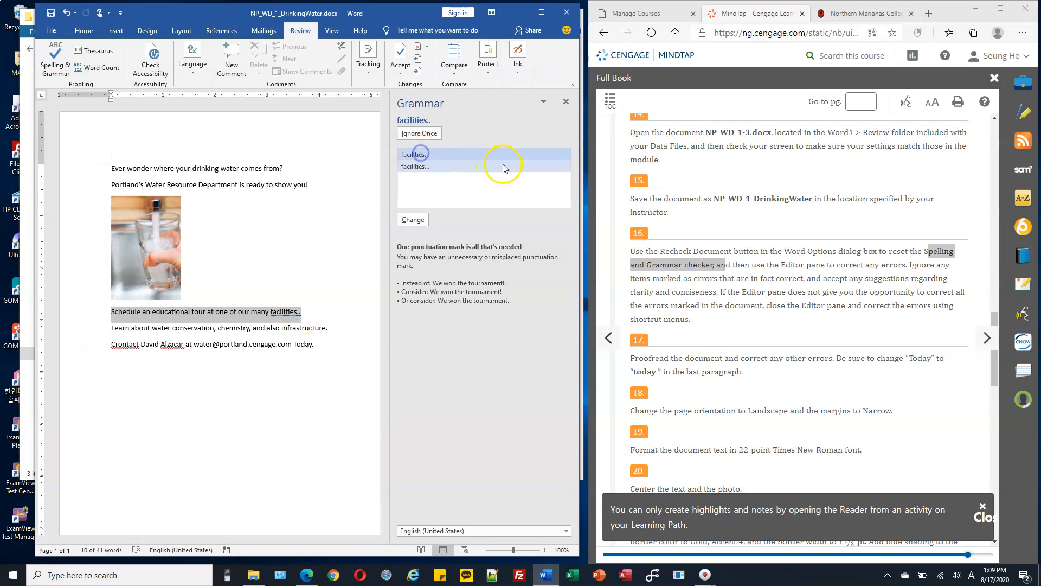
left_click(439, 153)
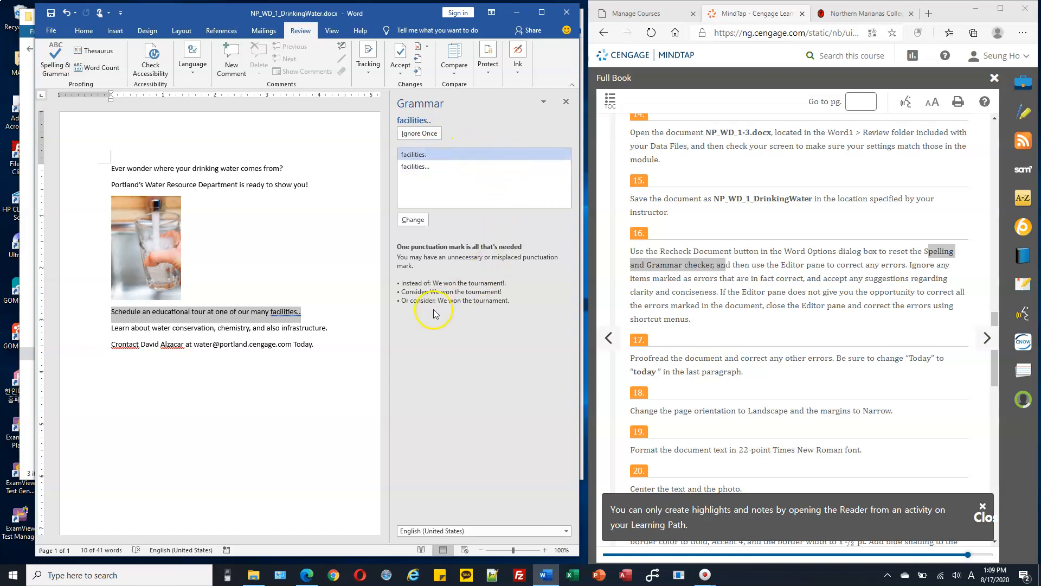
left_click(412, 220)
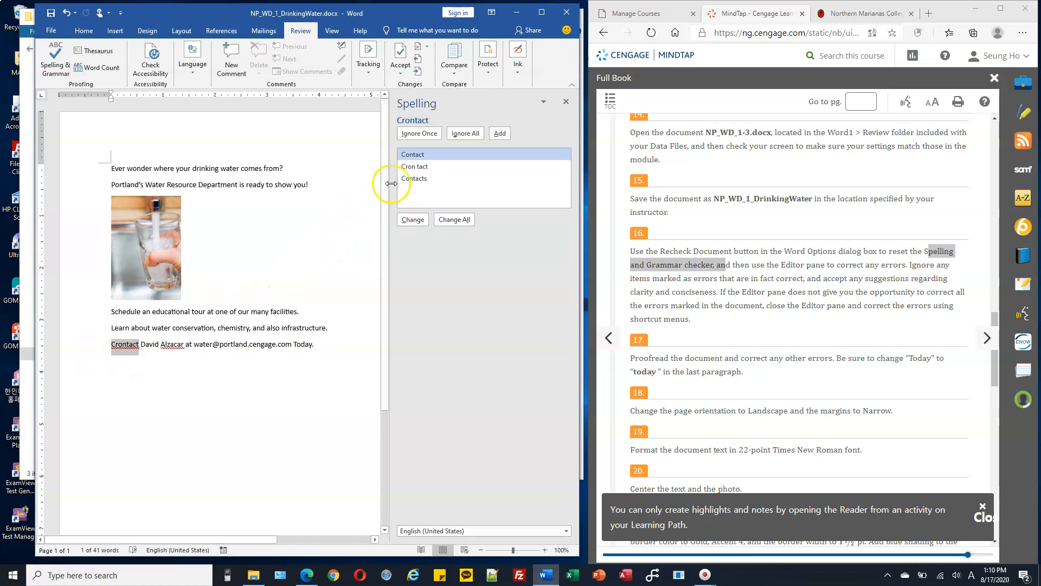
- Correct "Crontact" to "Contact", ignore all occurrences of the flagged surname, and finish the spelling check
left_click(412, 220)
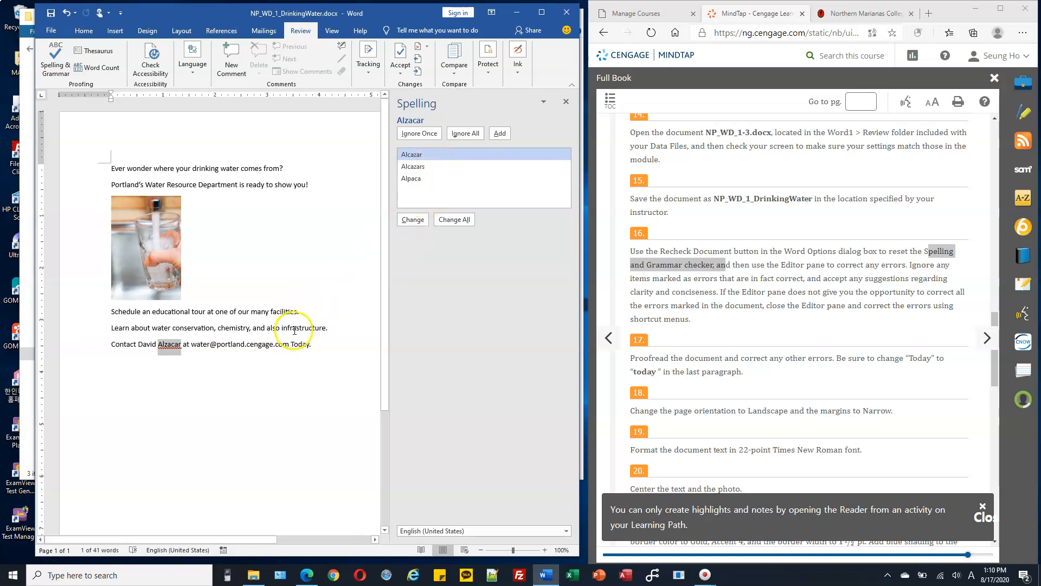
left_click(465, 134)
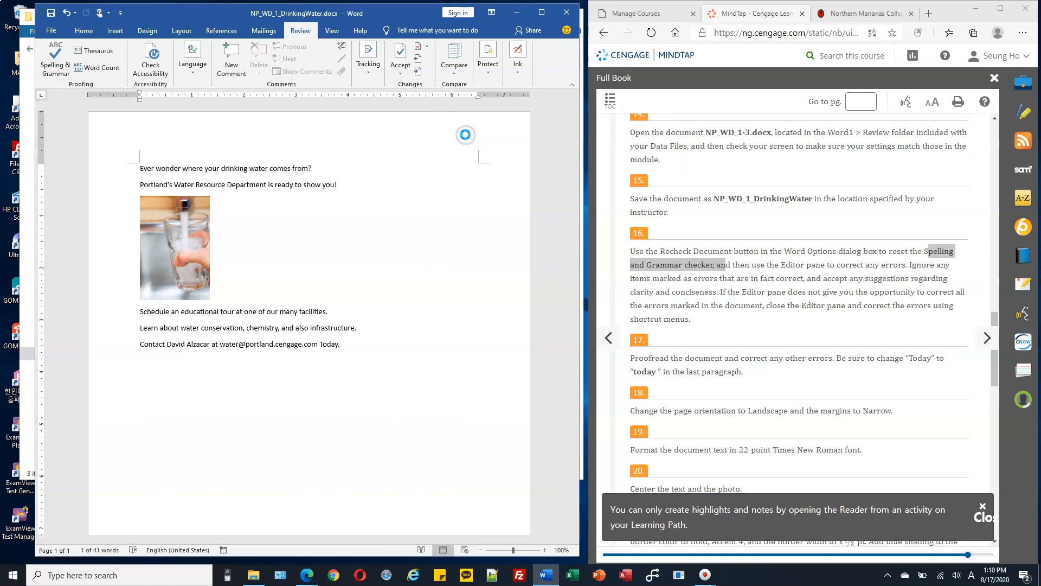
left_click(526, 318)
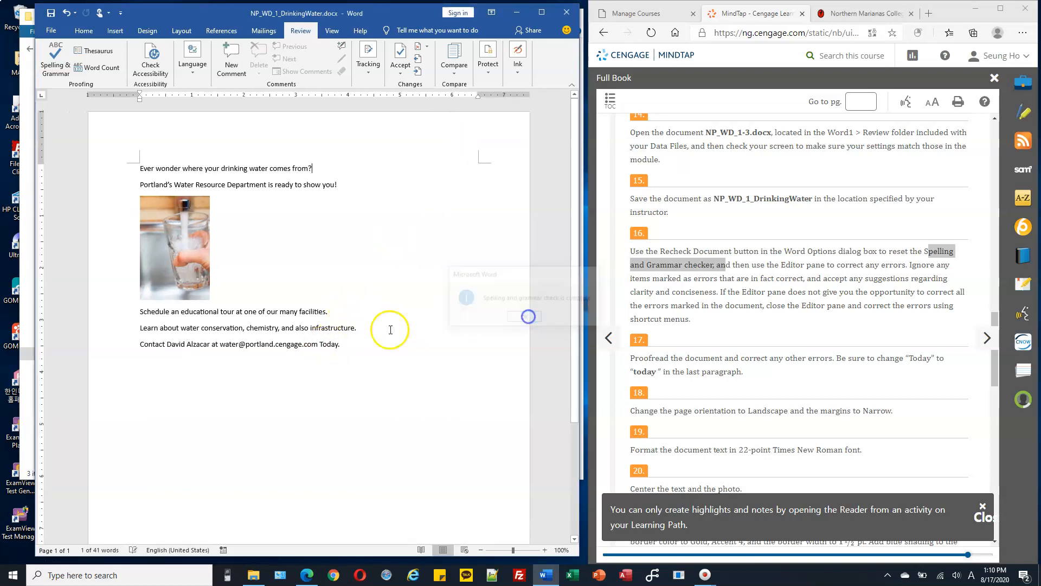
- Read Step 17 of the assignment about proofreading the document and the wording change in the last paragraph
left_click(759, 316)
scroll(748, 308, "down", 1)
scroll(747, 305, "down", 1)
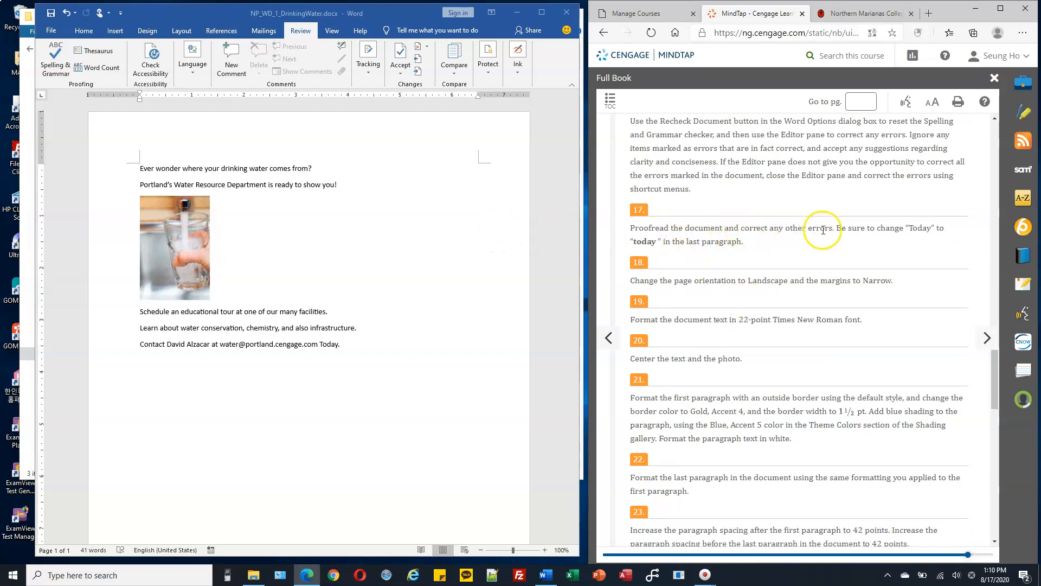
double_click(919, 228)
left_click(917, 227)
left_click(912, 228)
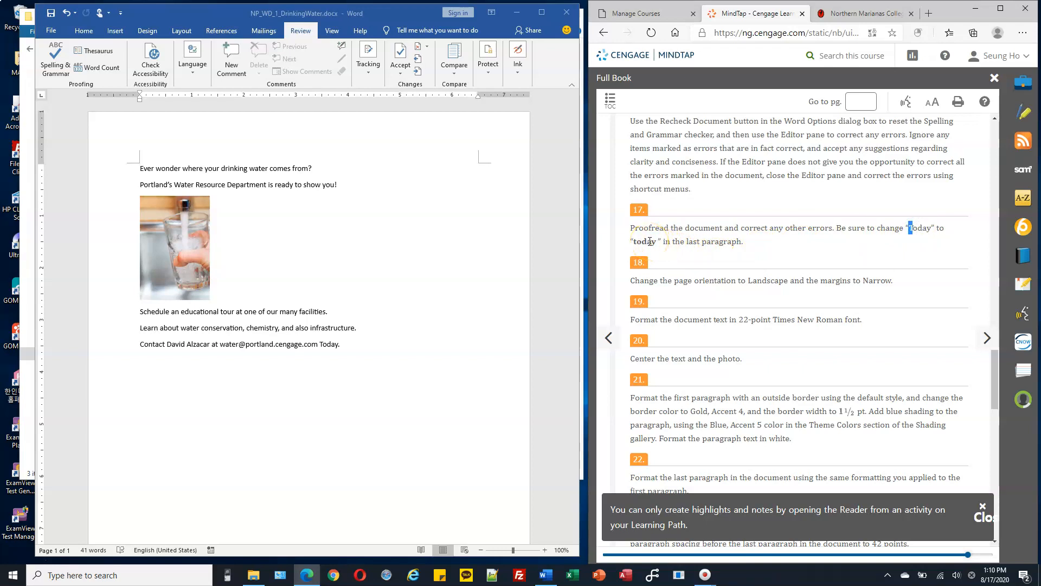
- Change the word "Today" at the end of the last paragraph to lowercase using the Change Case command
left_click(330, 346)
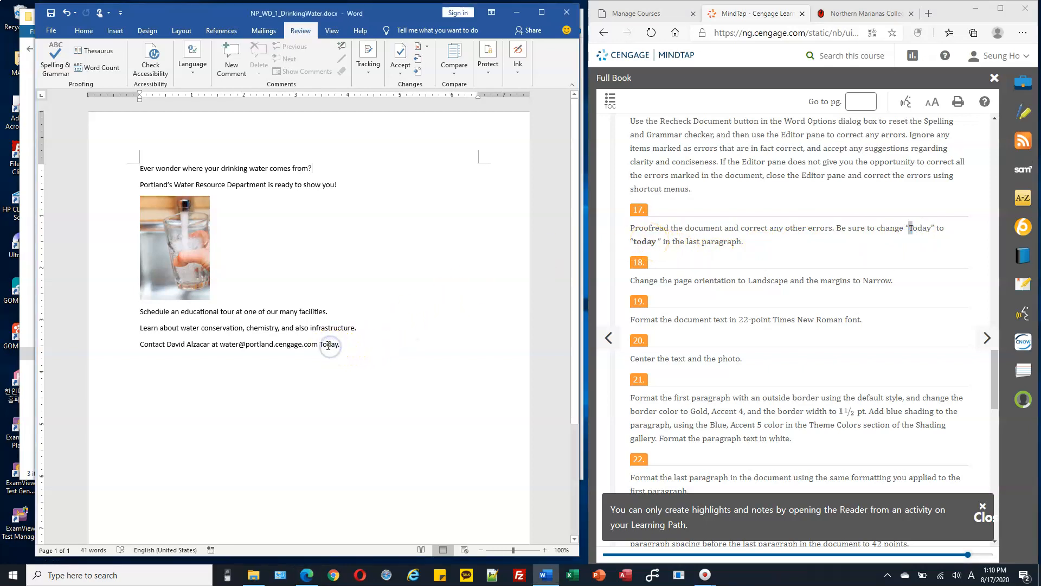
double_click(328, 346)
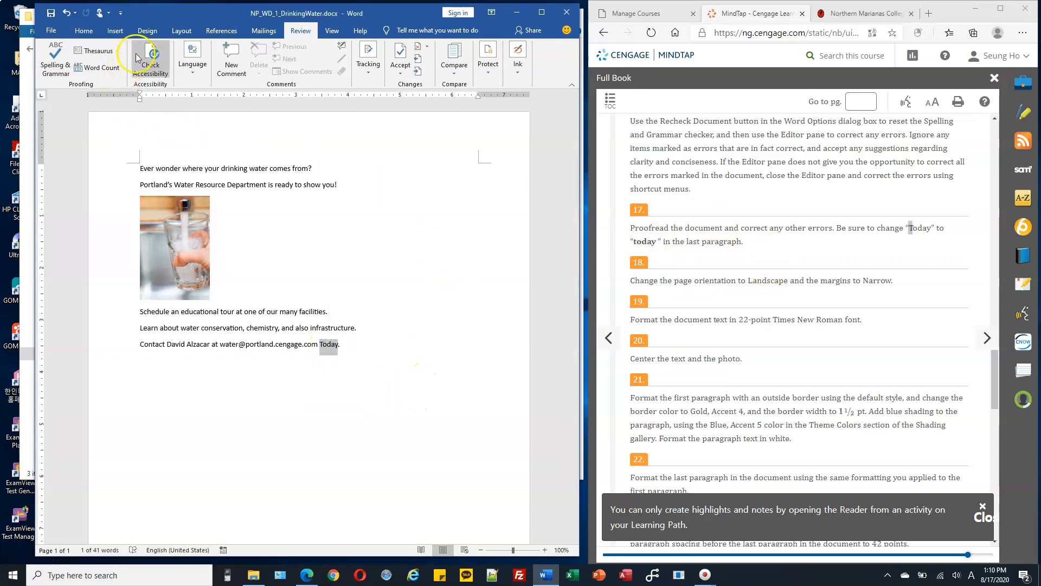
left_click(84, 31)
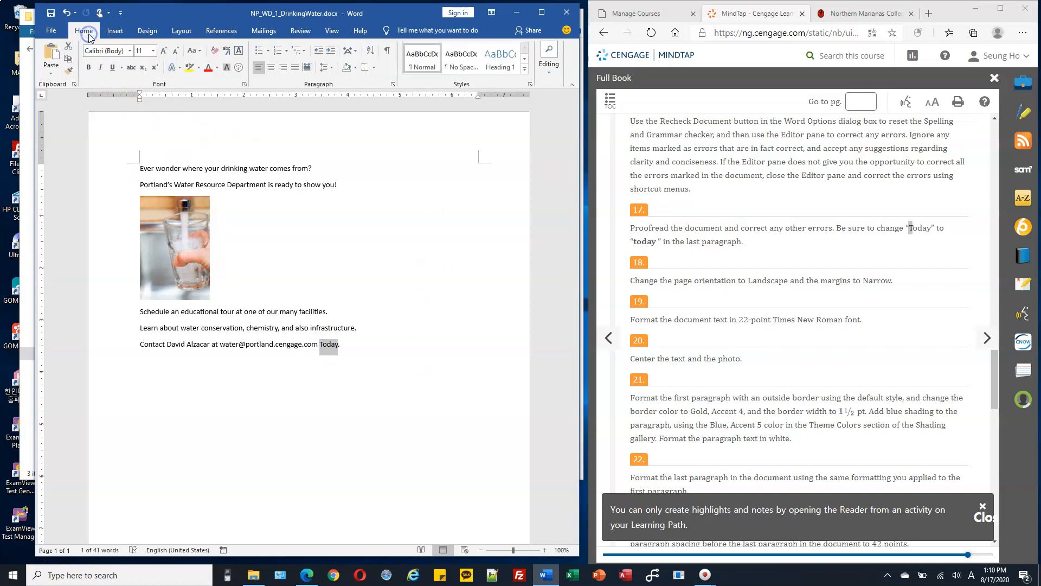
left_click(200, 53)
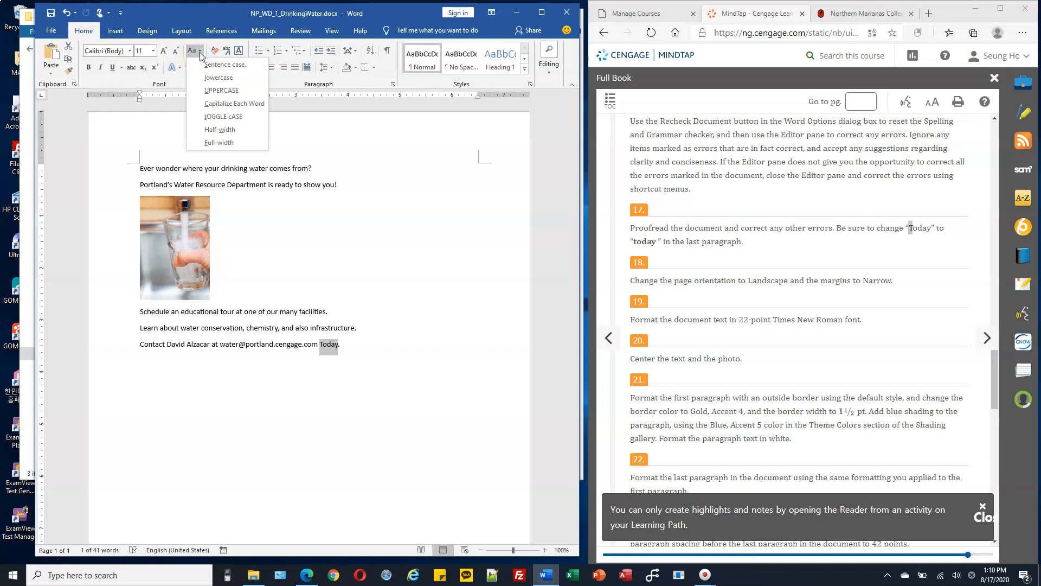
left_click(219, 78)
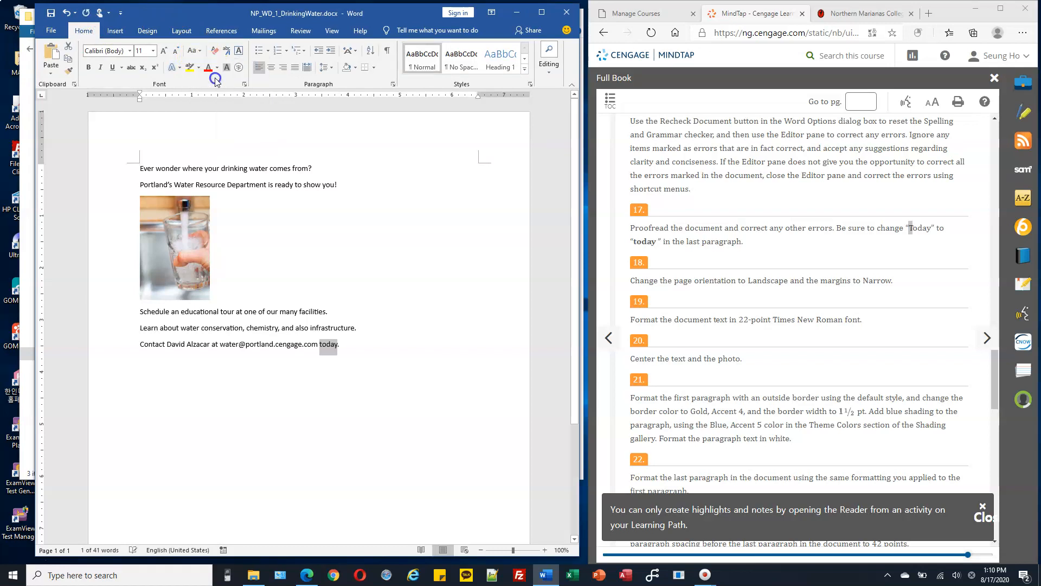
left_click(366, 349)
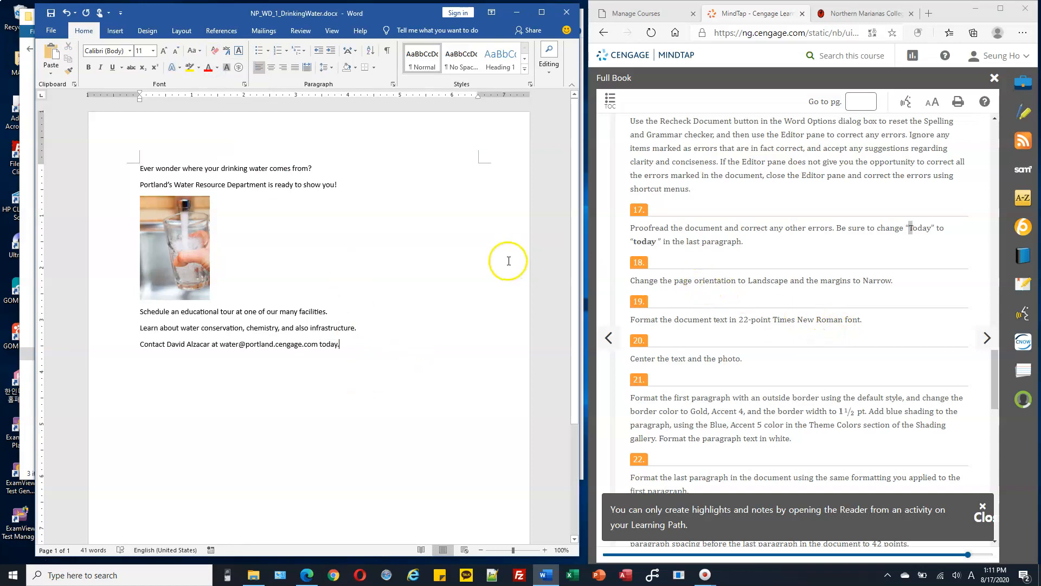
- Set the document's page orientation to Landscape
scroll(509, 261, "down", 3, "ctrl")
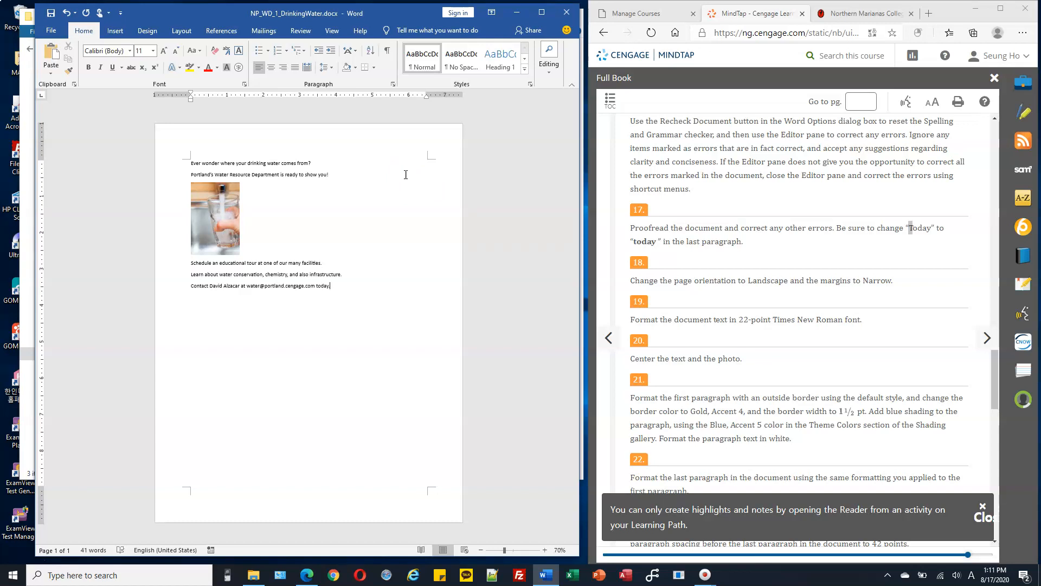
left_click(182, 31)
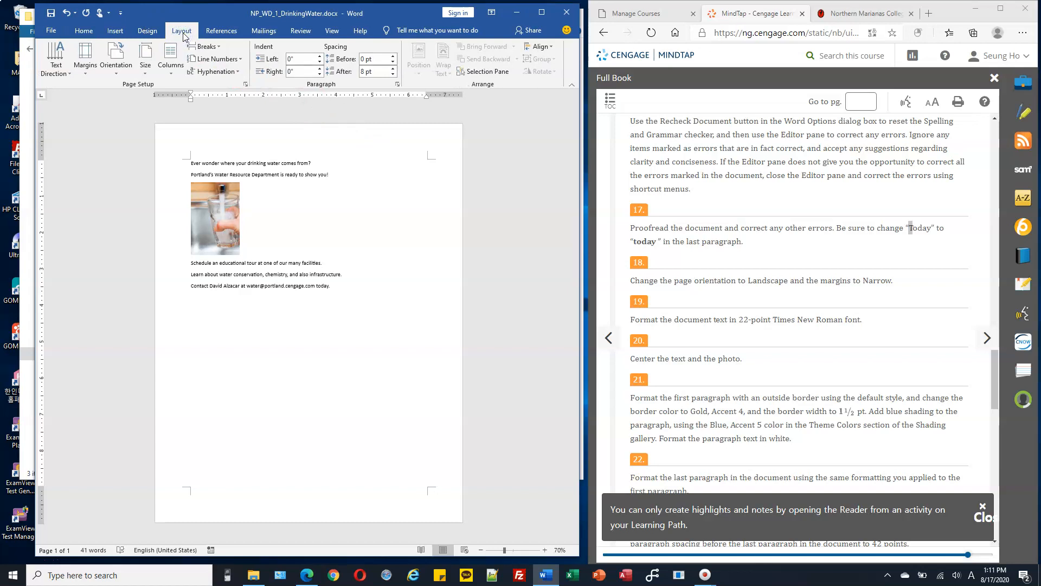
left_click(123, 73)
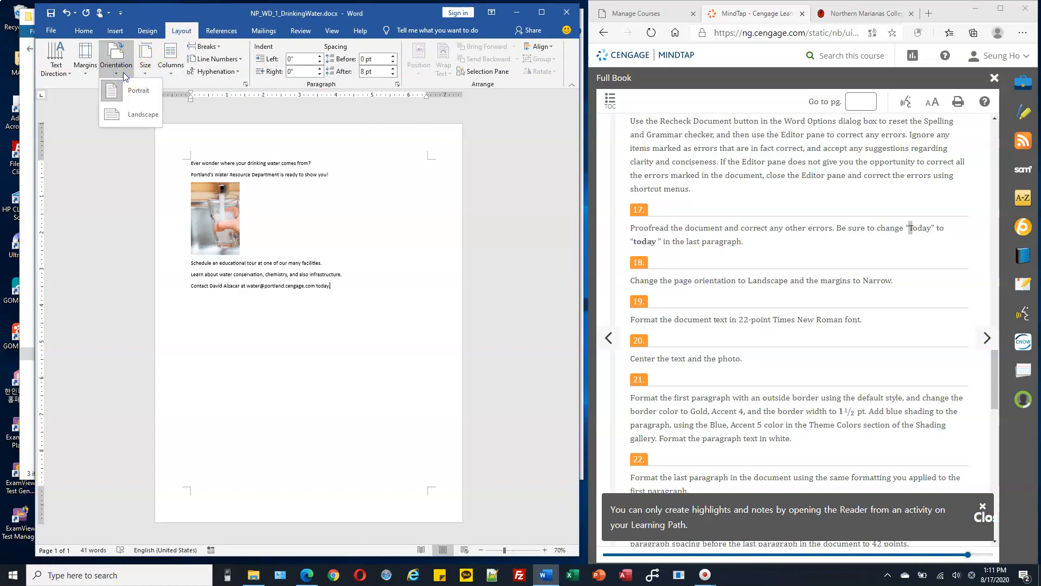
left_click(142, 115)
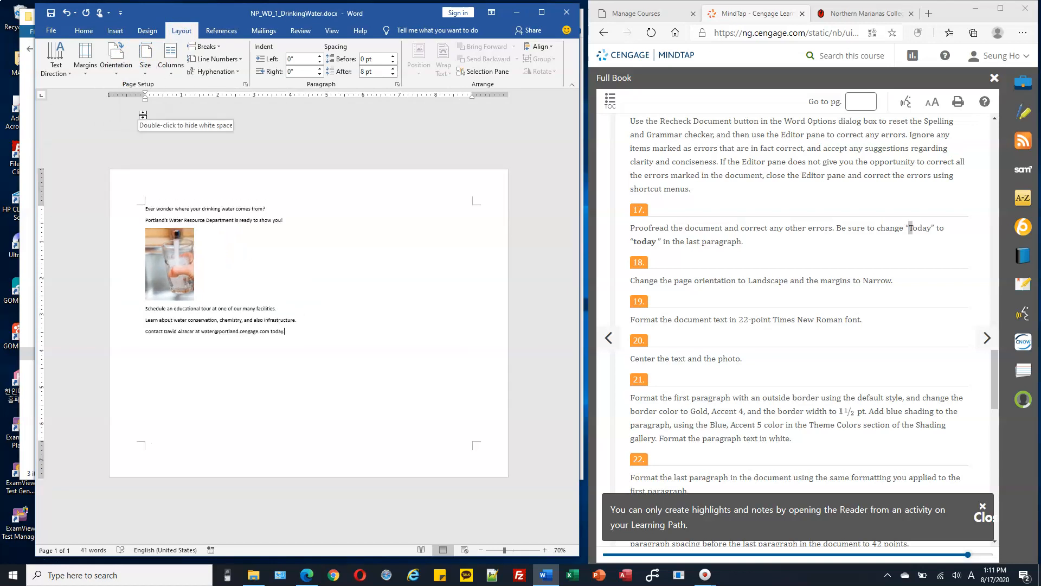
left_click(455, 218)
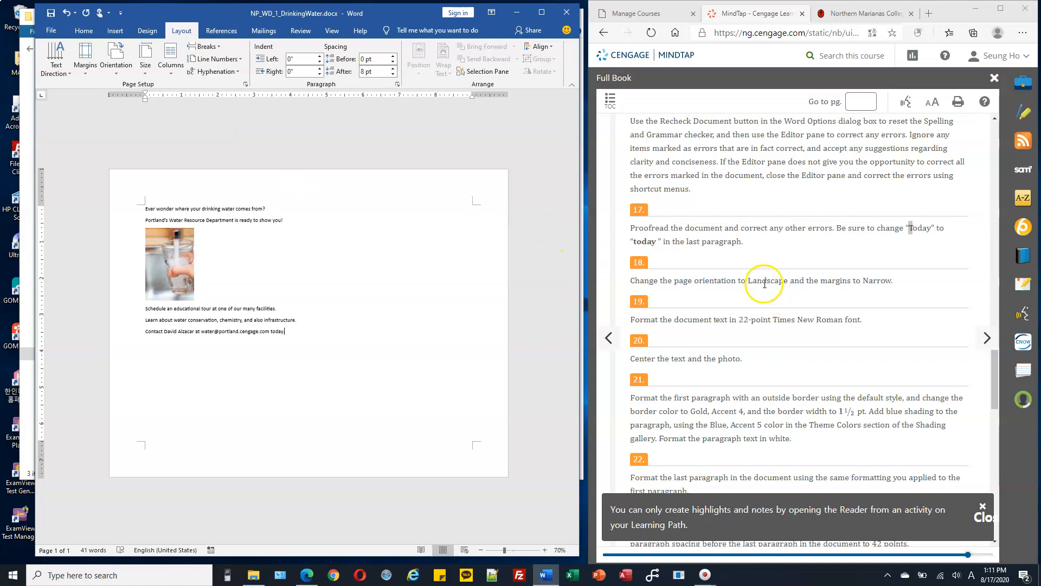
- Read Steps 18 and 19 of the assignment about the page margins and the document text's font and size
left_click_drag(765, 283, 861, 281)
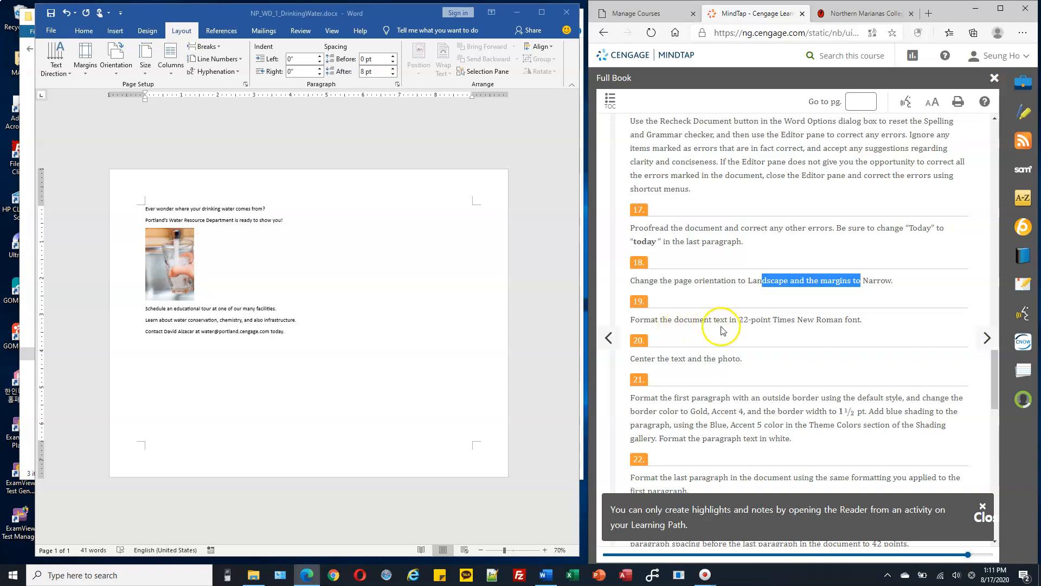
left_click(746, 321)
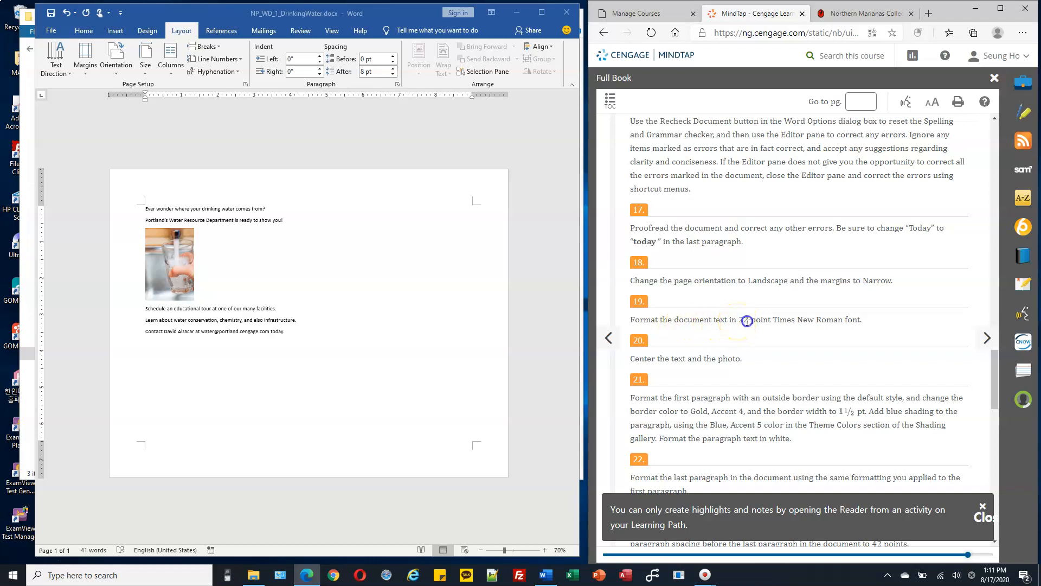
left_click_drag(778, 320, 831, 319)
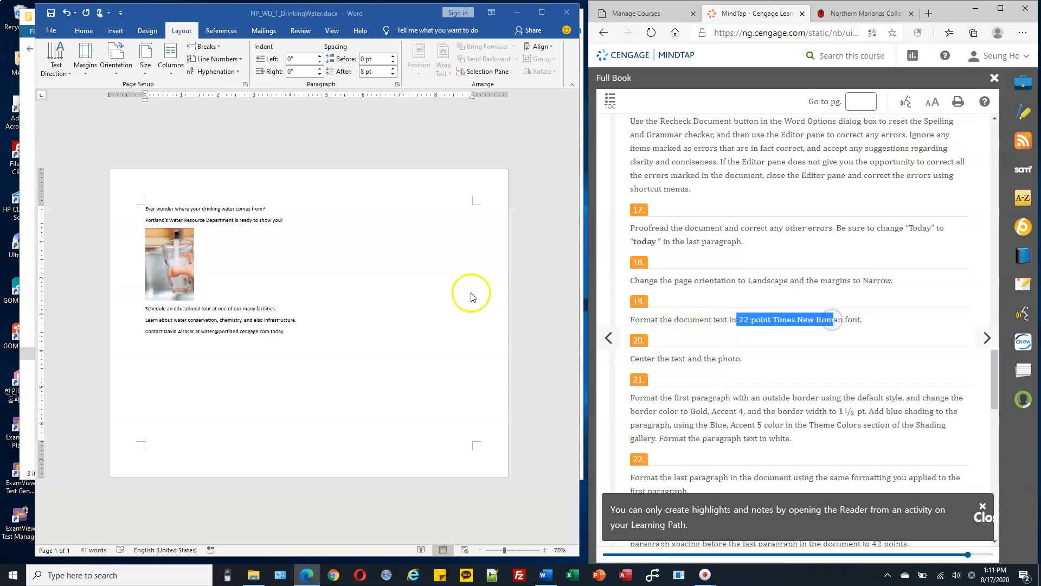
left_click(403, 271)
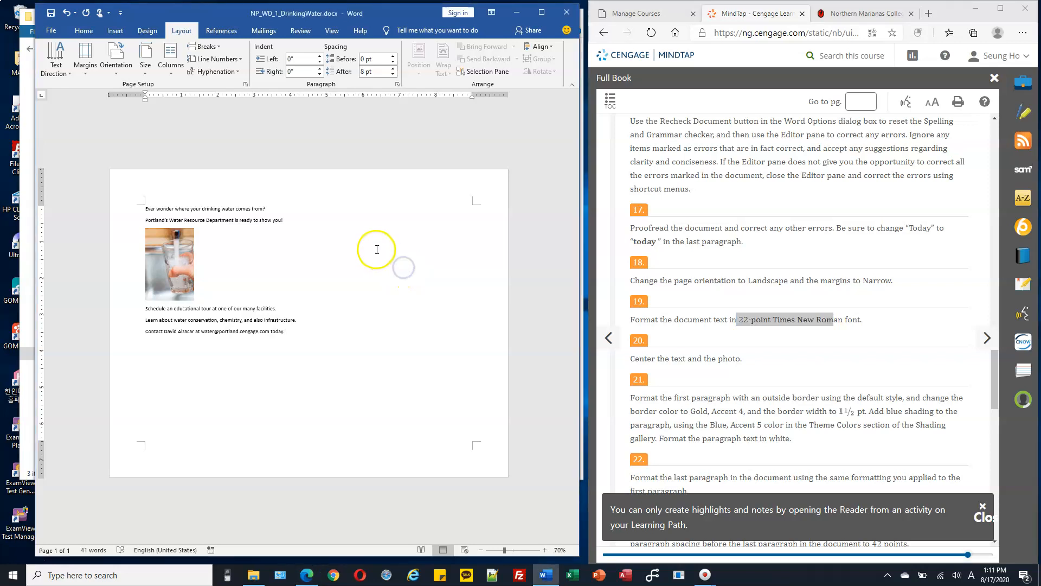
left_click(84, 30)
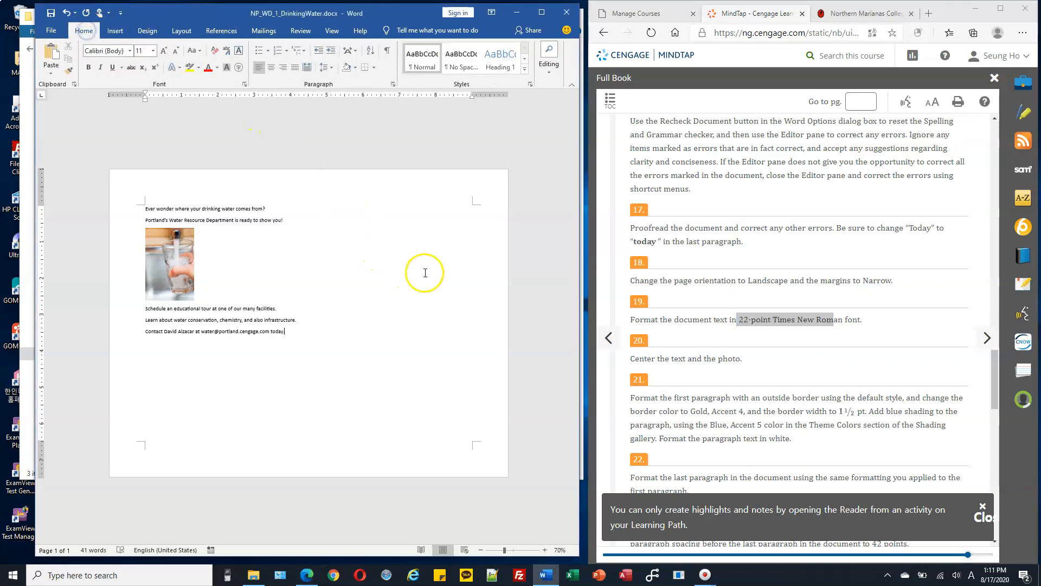
scroll(432, 275, "up", 3)
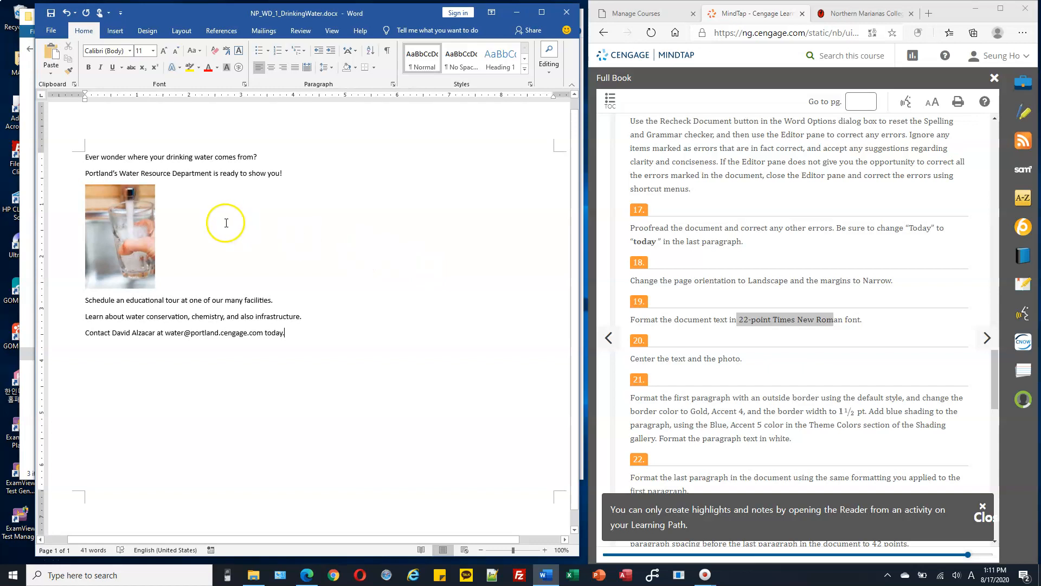
left_click_drag(65, 155, 53, 374)
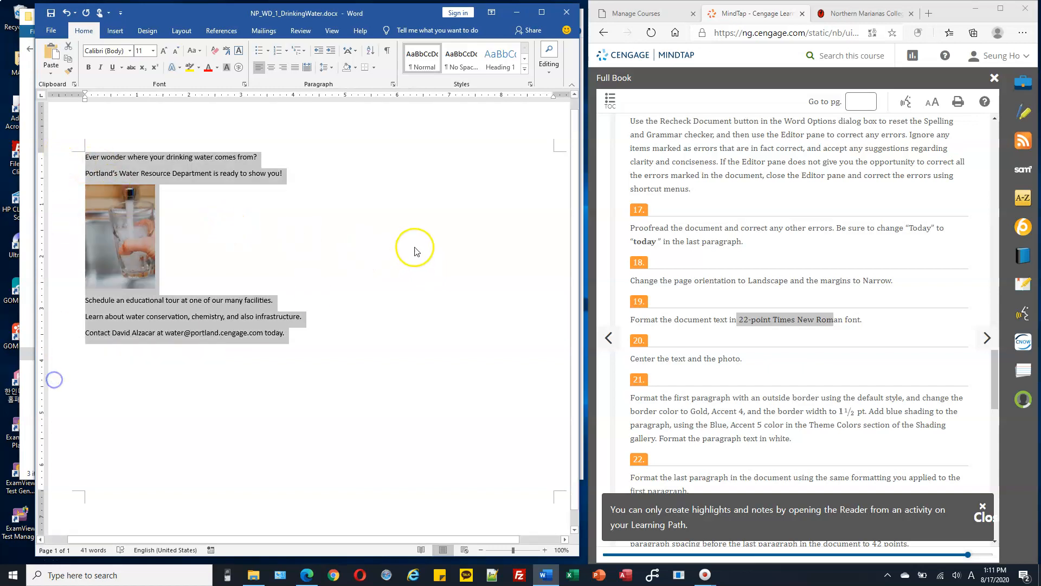
left_click(416, 246)
mouse_move(60, 163)
left_mouse_down()
mouse_move(51, 193)
mouse_move(57, 168)
left_mouse_up()
left_click(68, 208)
left_click_drag(46, 215, 397, 425)
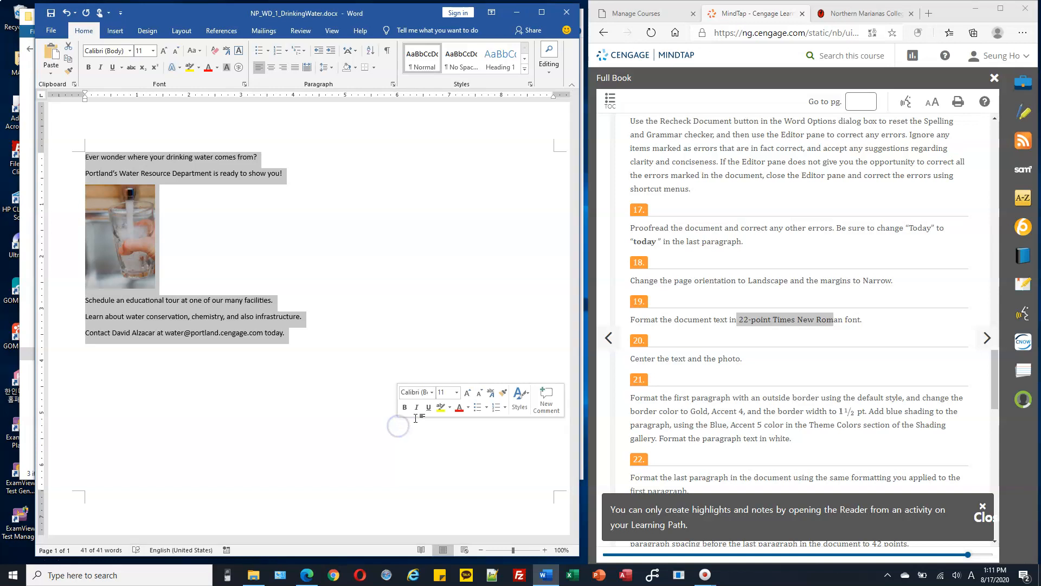
left_click(465, 202)
- Format all of the document text in 22-point Times New Roman
key("ctrl+a")
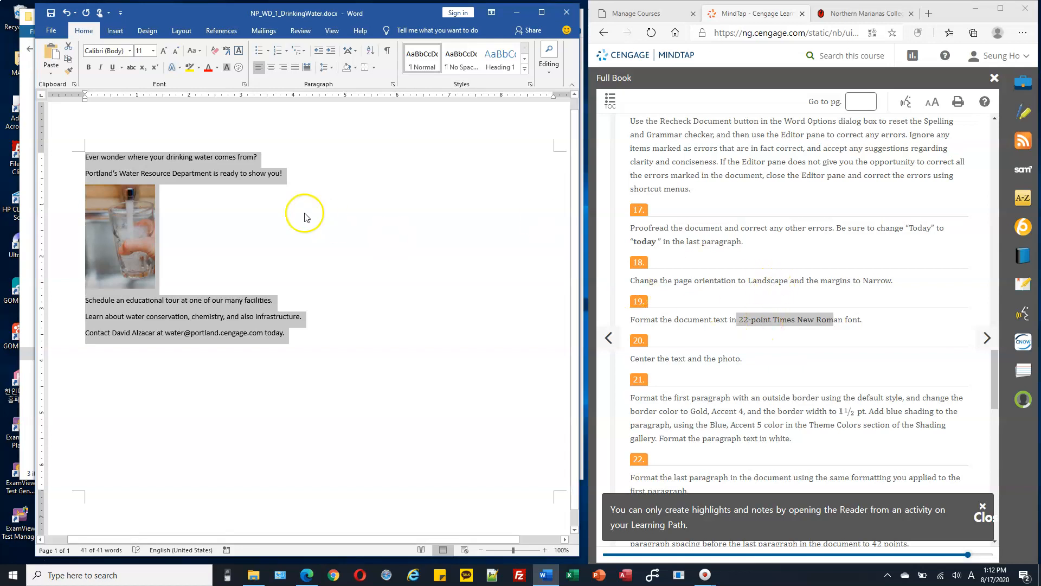
left_click(130, 52)
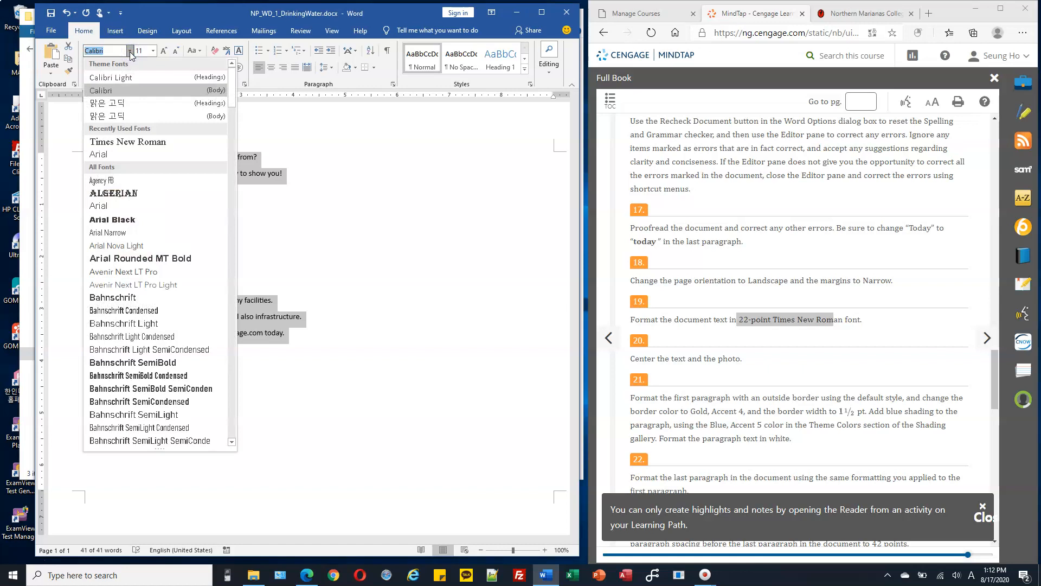
left_click(149, 143)
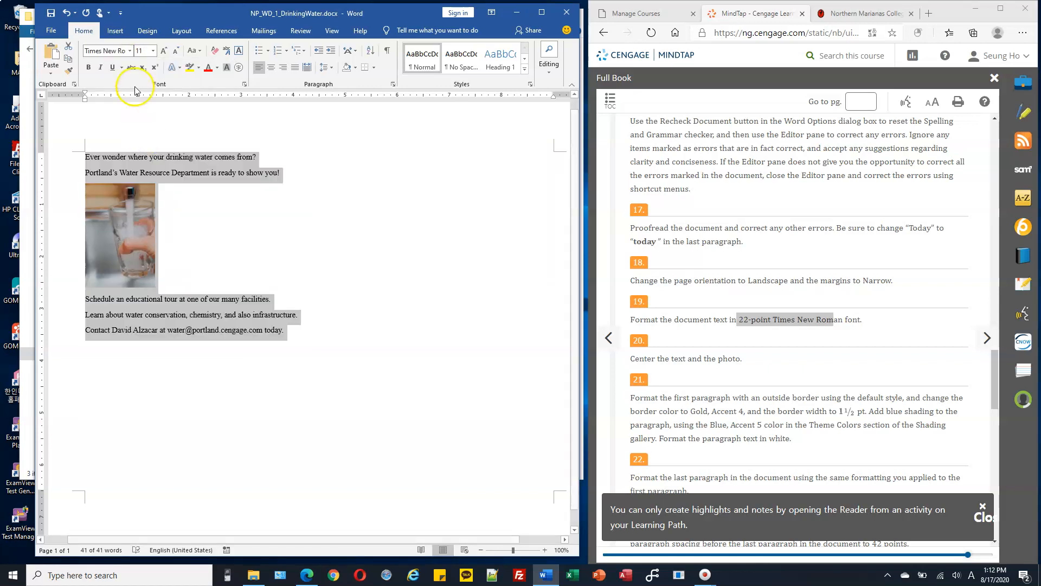
left_click(154, 52)
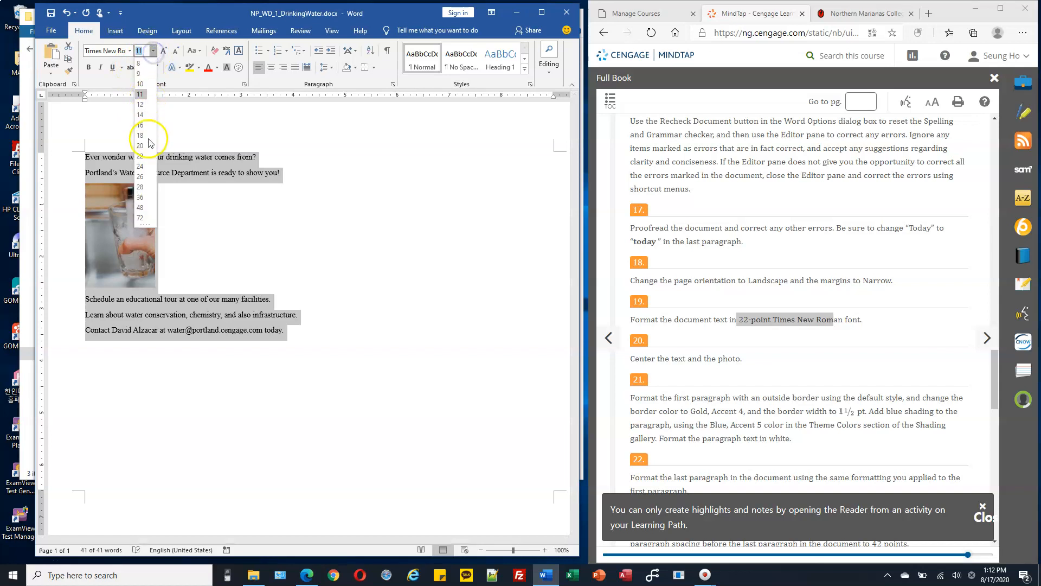
left_click(144, 158)
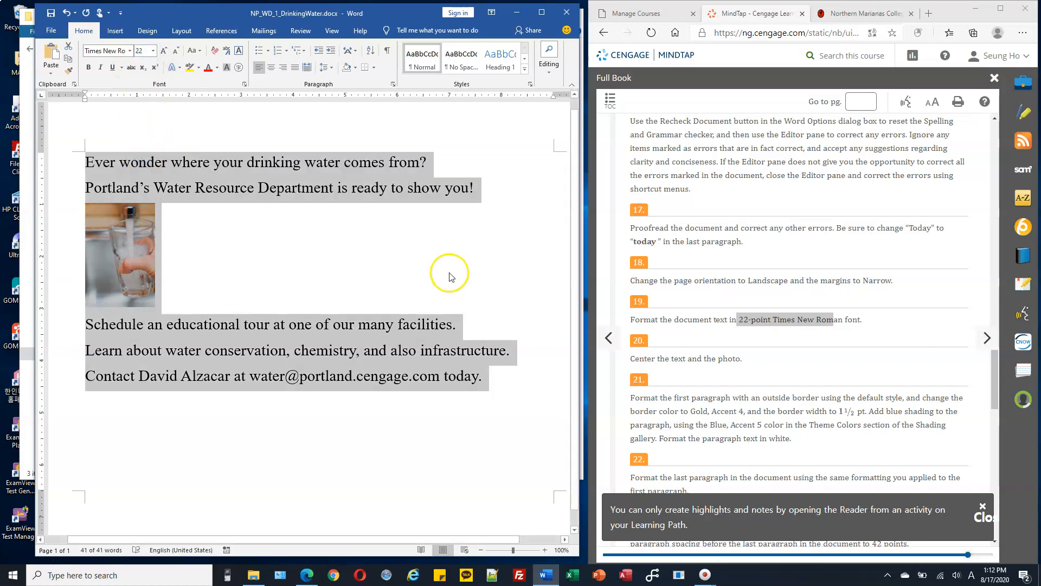
left_click(449, 274)
- Center all of the document text and the photo as directed in Step 20
scroll(783, 368, "down", 1)
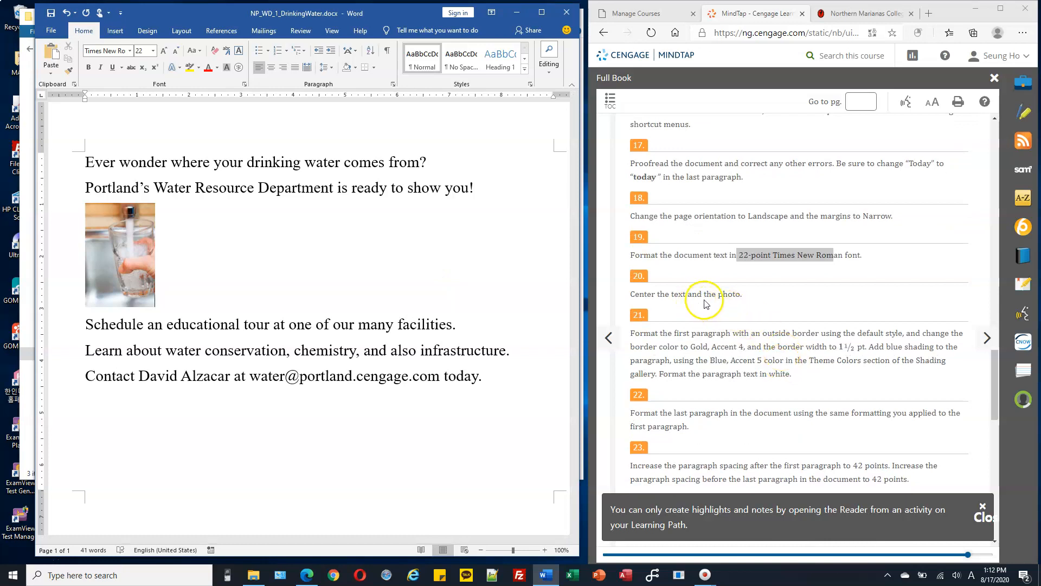
triple_click(70, 167)
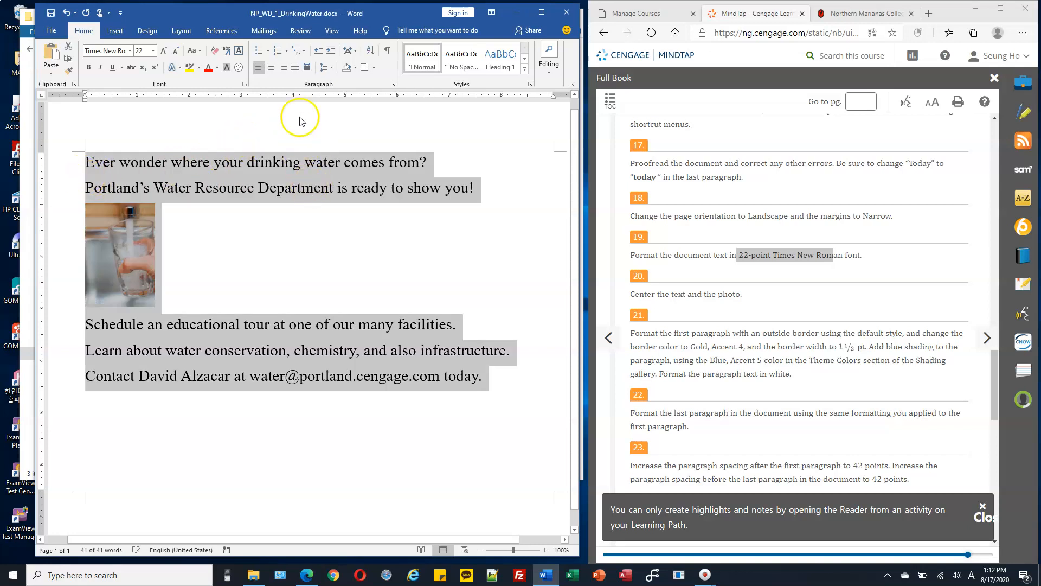
left_click(270, 68)
left_click(284, 68)
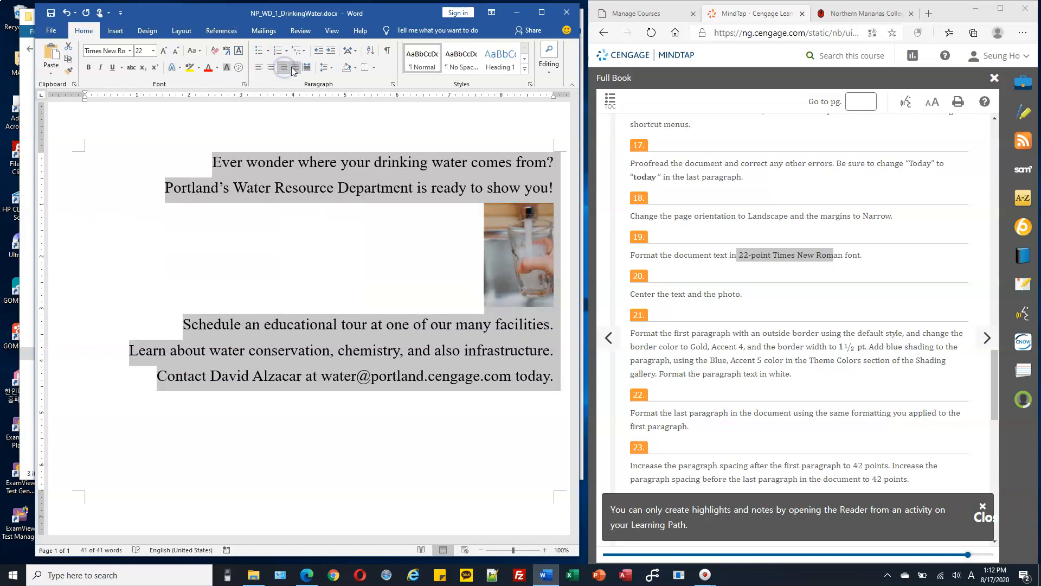
left_click(294, 69)
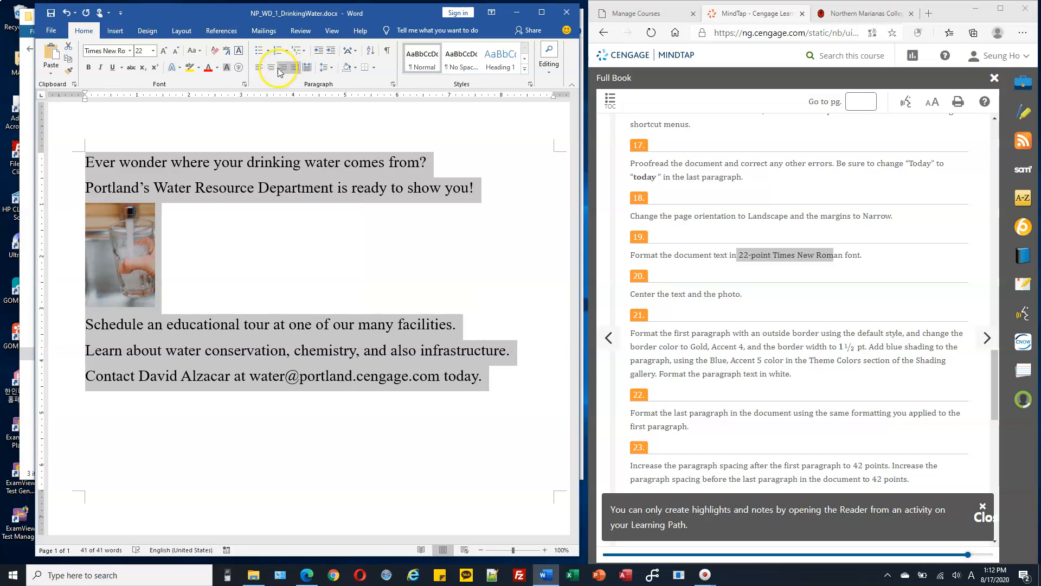
left_click(270, 69)
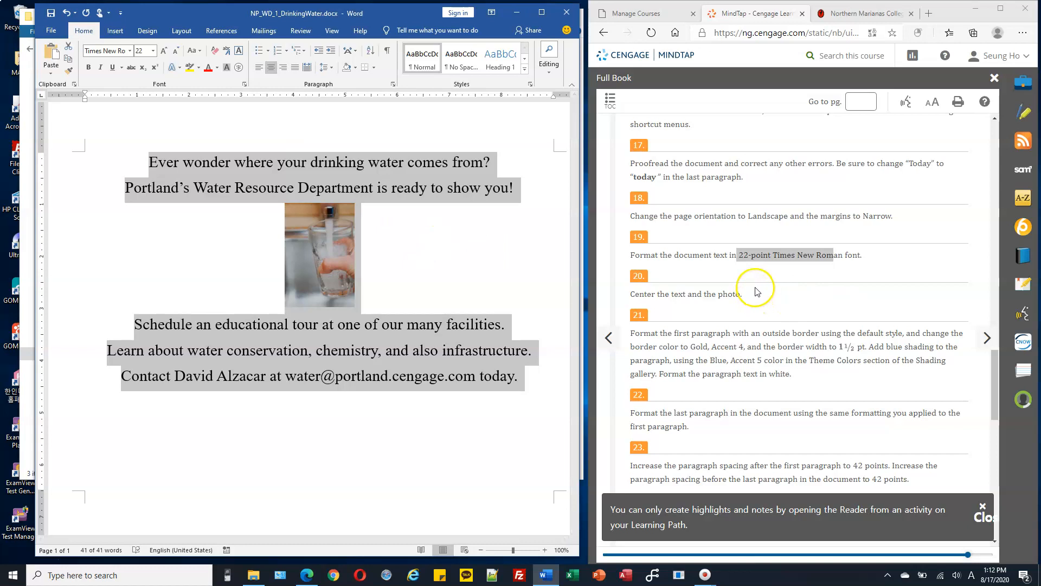
- Select the first paragraph, "Ever wonder where your drinking water comes from?", and check the border instructions in Step 21
scroll(757, 291, "down", 1)
scroll(721, 234, "down", 1)
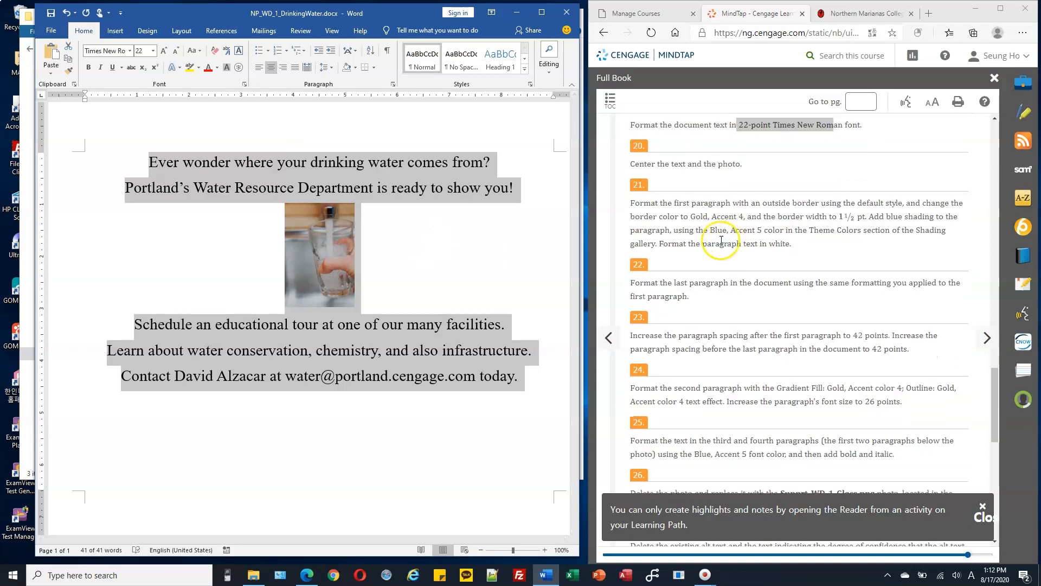
left_click(678, 209)
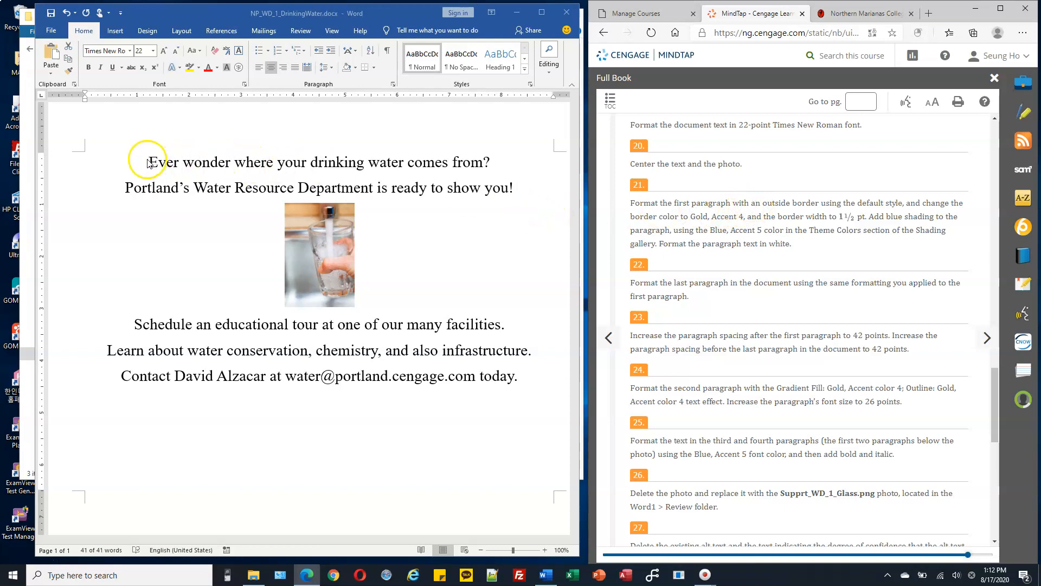
triple_click(76, 164)
left_click(188, 167)
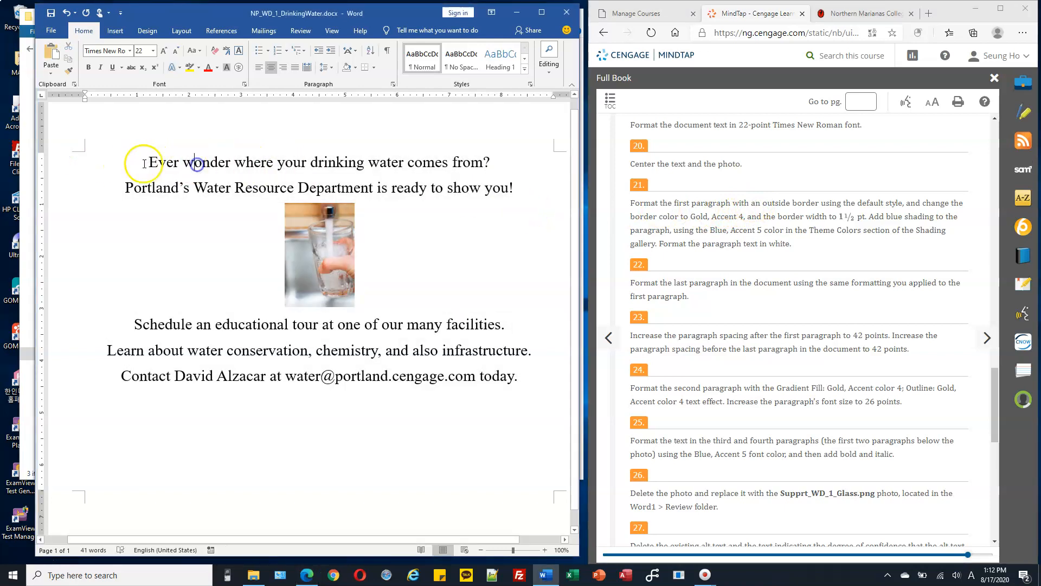
left_click(79, 160)
left_click(135, 162)
left_click_drag(152, 161, 510, 161)
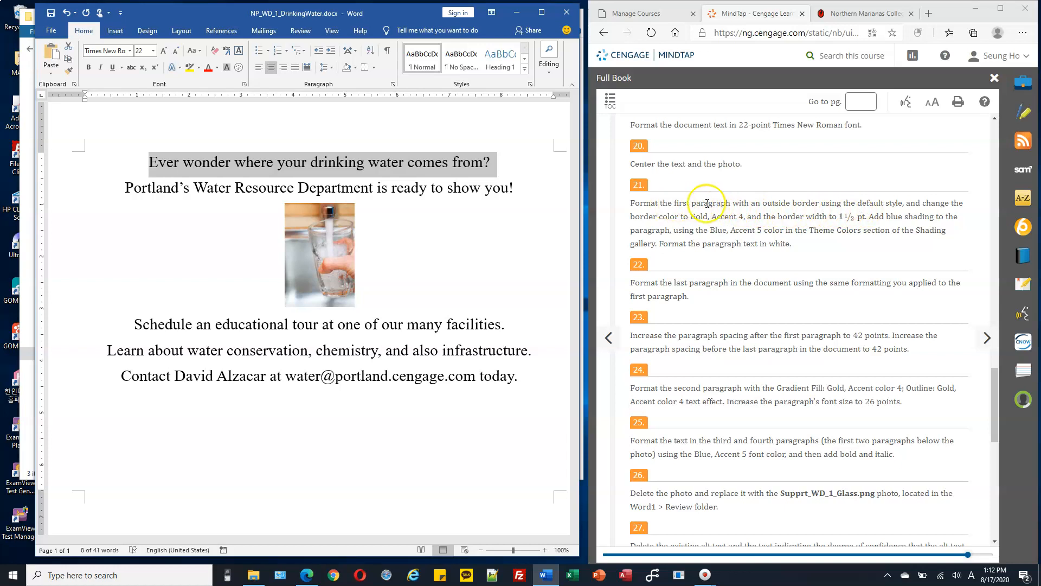
left_click_drag(744, 203, 820, 203)
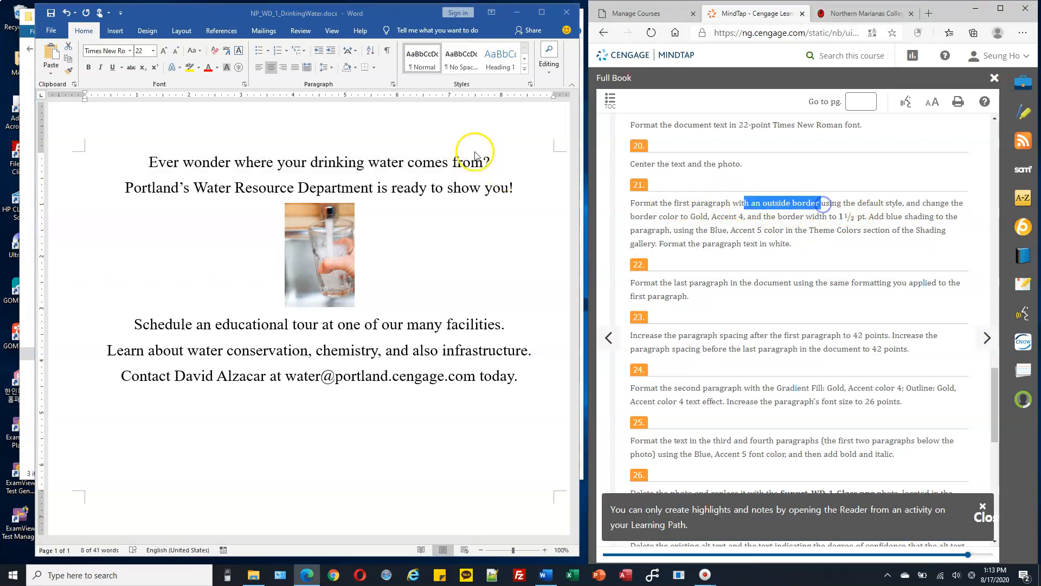
- Configure a Box border for the selected first paragraph in Borders and Shading, with color Gold, Accent 4 and width 1 ½ pt
left_click(402, 13)
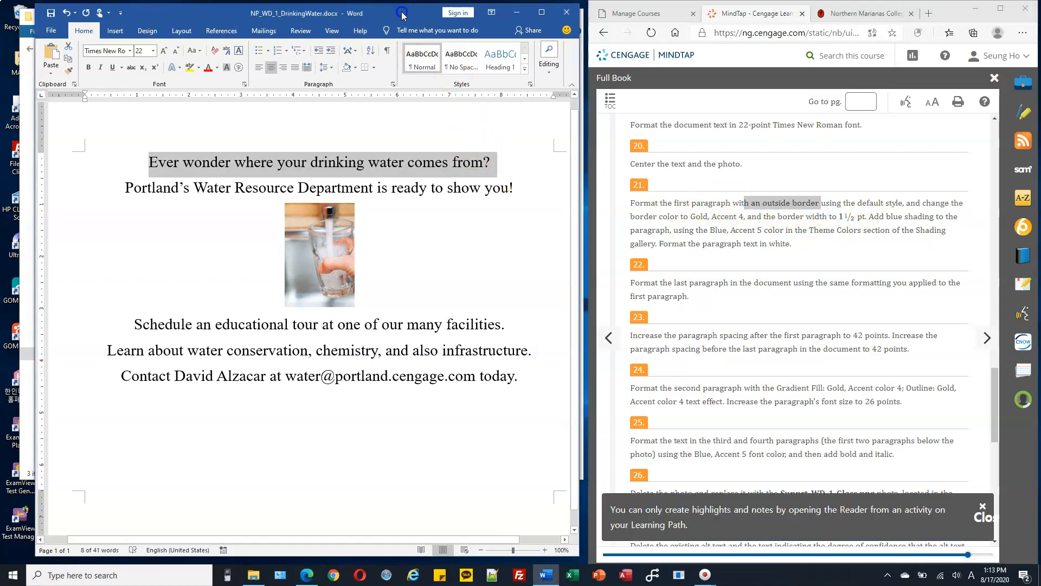
left_click(375, 71)
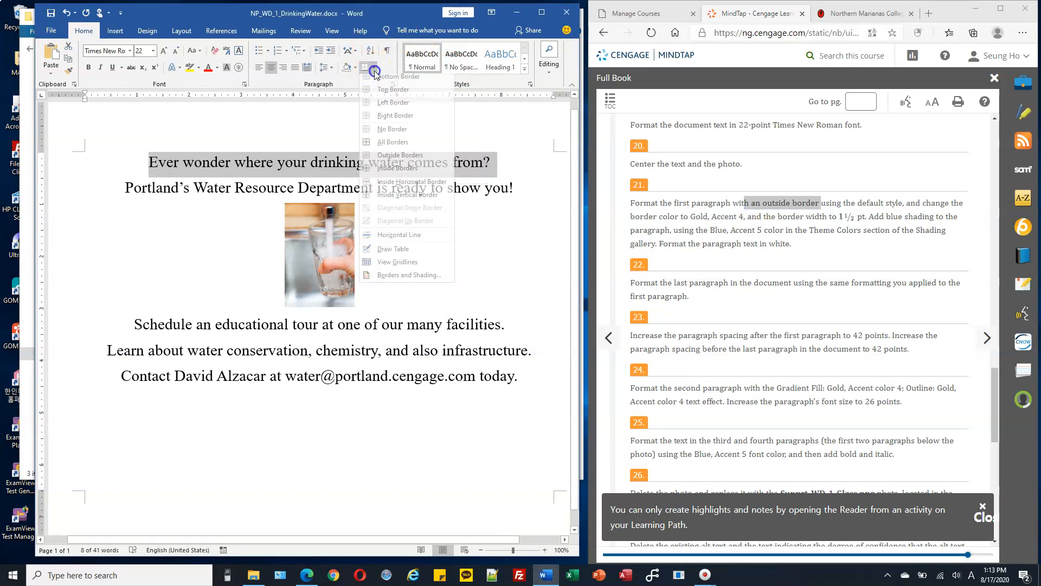
left_click(399, 280)
mouse_move(860, 139)
left_mouse_down()
mouse_move(633, 225)
mouse_move(499, 237)
left_mouse_up()
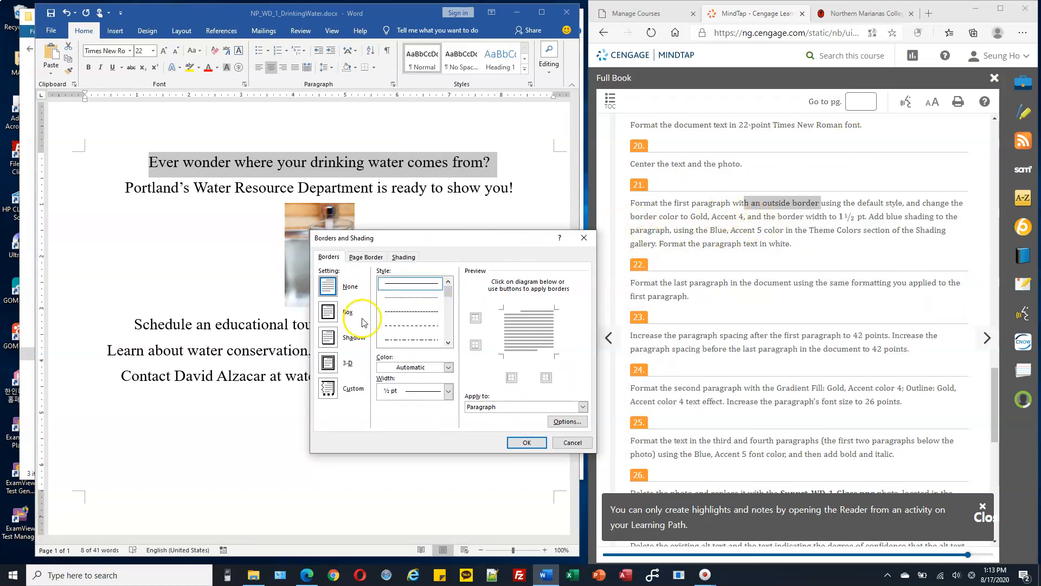
left_click(329, 312)
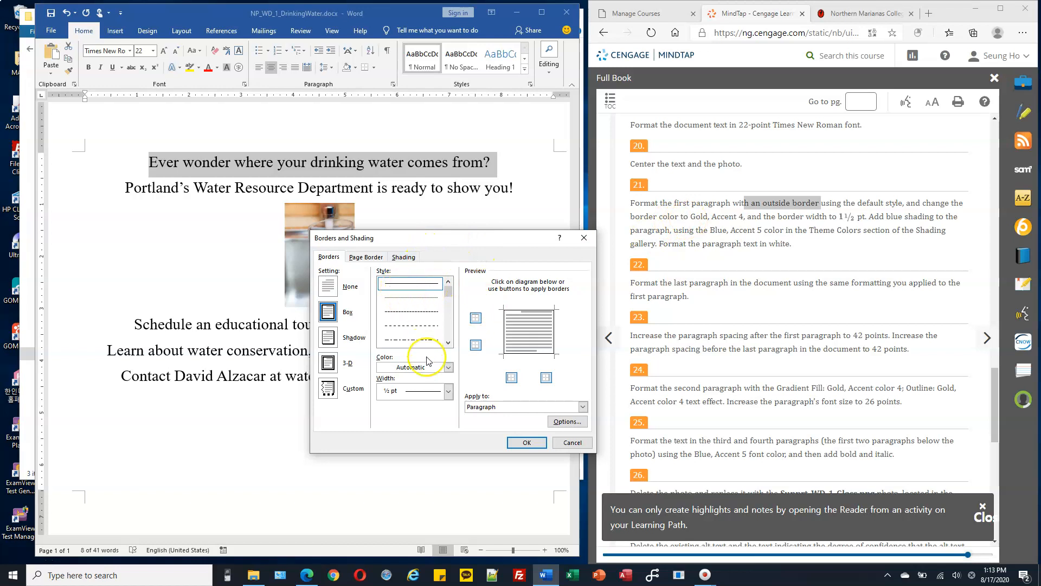
left_click(448, 368)
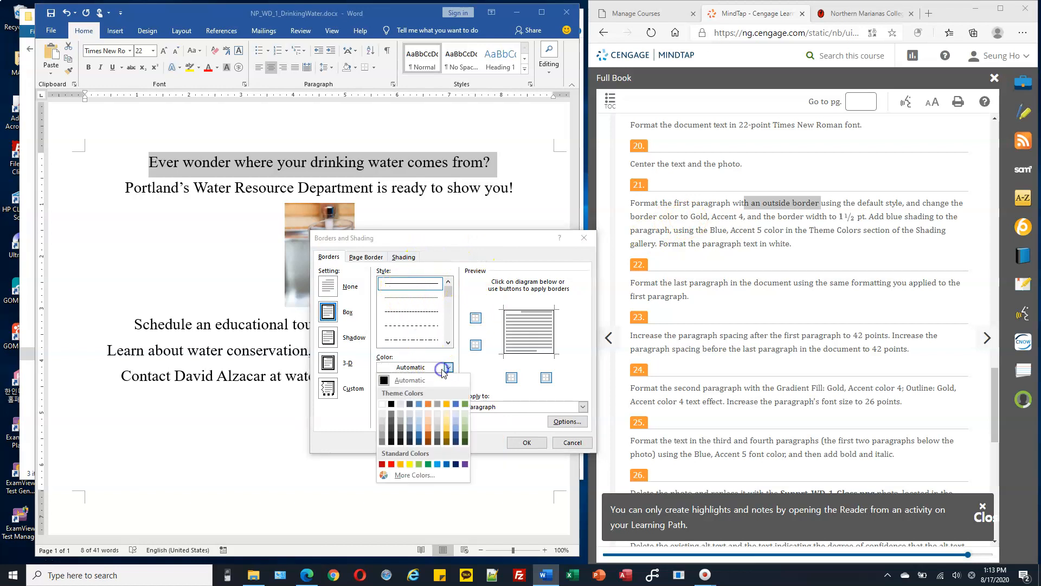
left_click(446, 404)
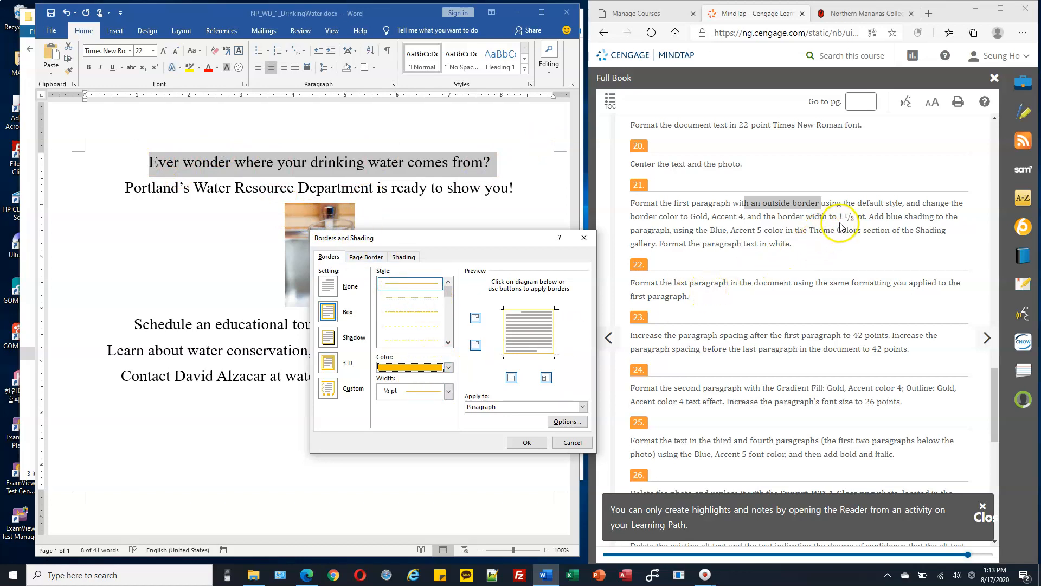
left_click(415, 392)
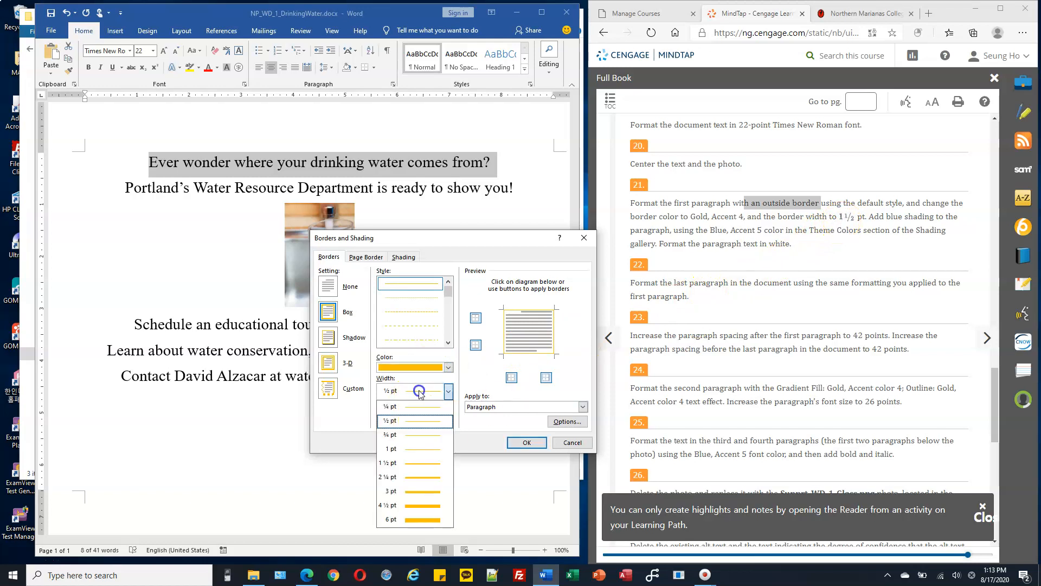
left_click(415, 464)
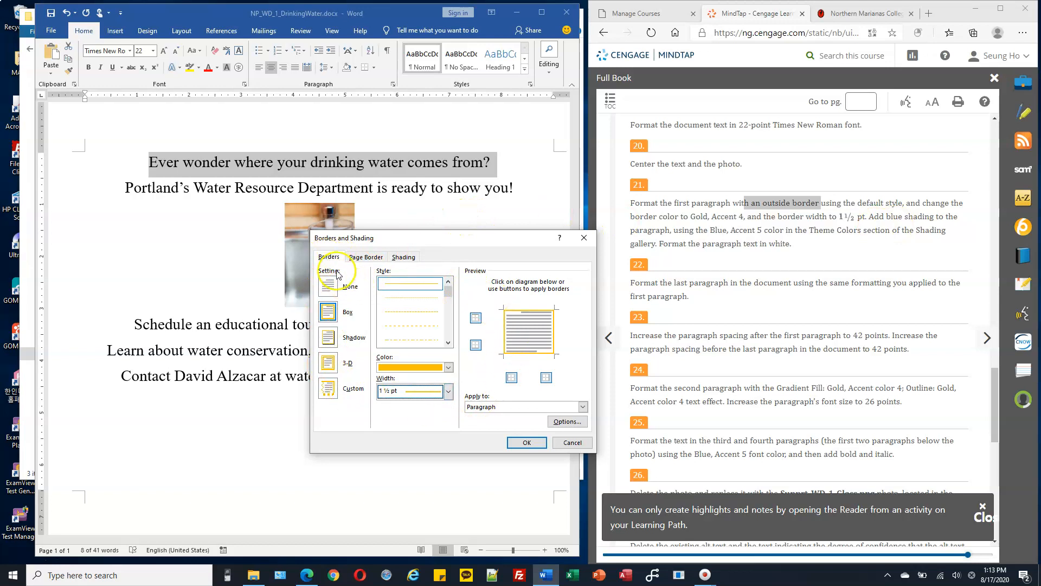
- Shade the first paragraph with Blue, Accent 5 and apply the border and shading settings
left_click(405, 258)
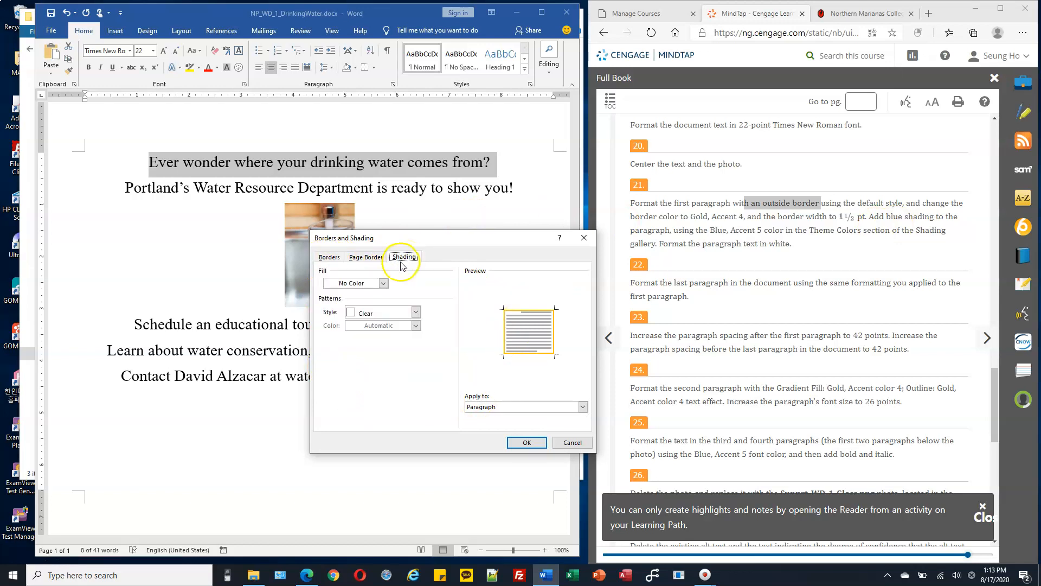
left_click(383, 284)
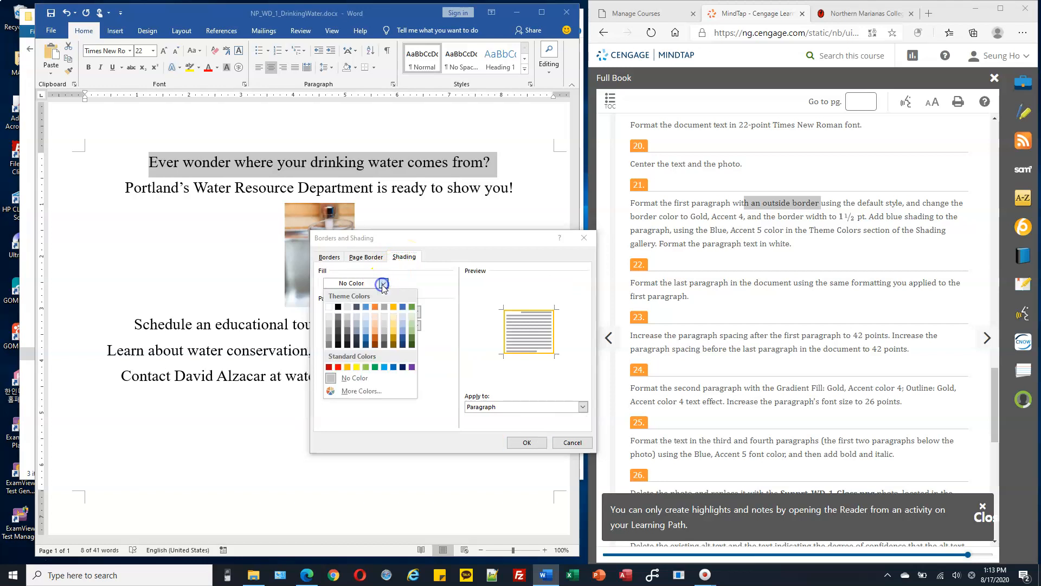
left_click(402, 308)
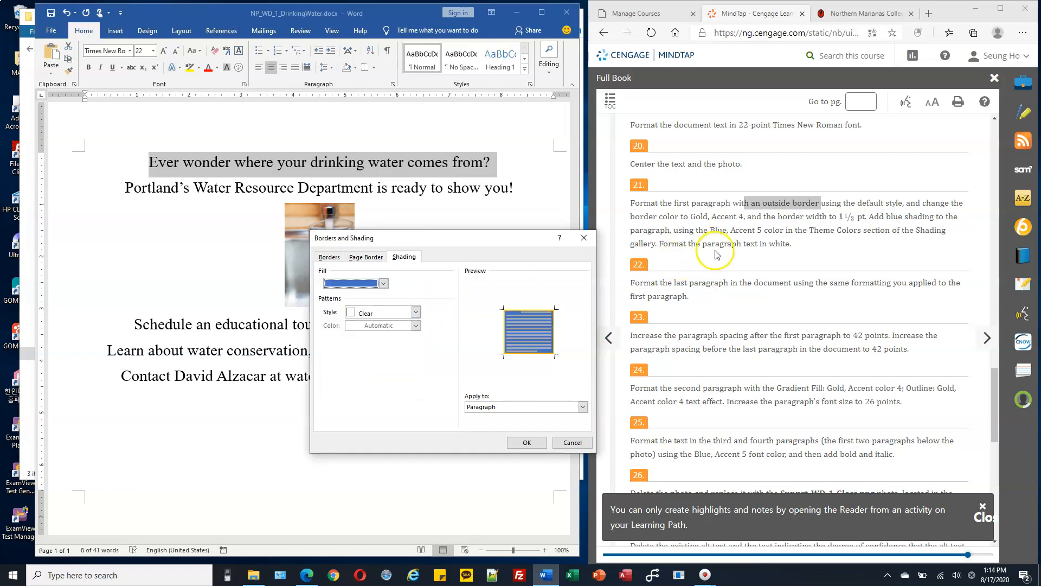
left_click_drag(741, 231, 775, 231)
left_click(806, 232)
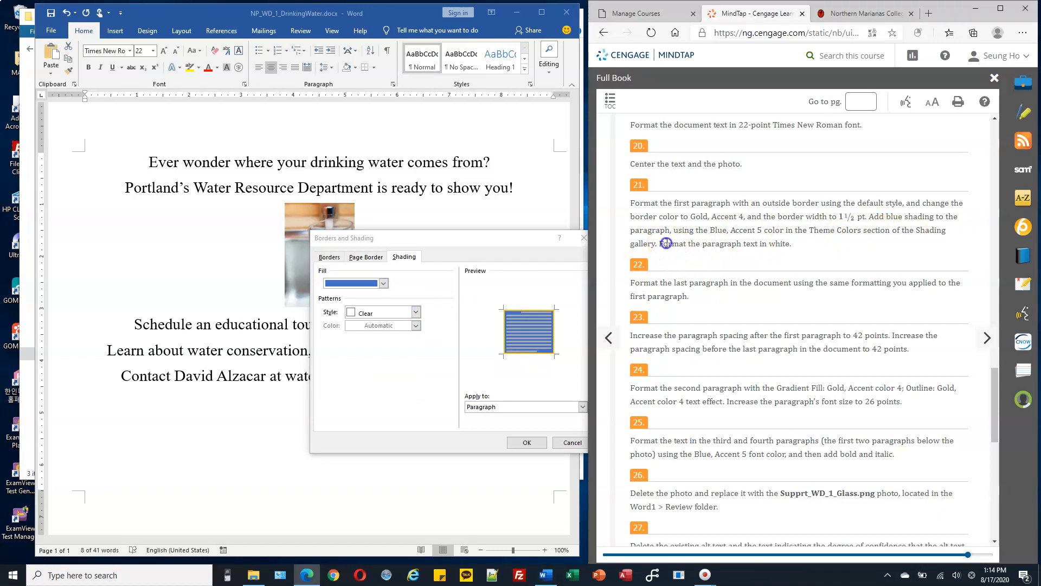
left_click_drag(661, 244, 760, 245)
left_click(760, 246)
left_click_drag(531, 239, 521, 224)
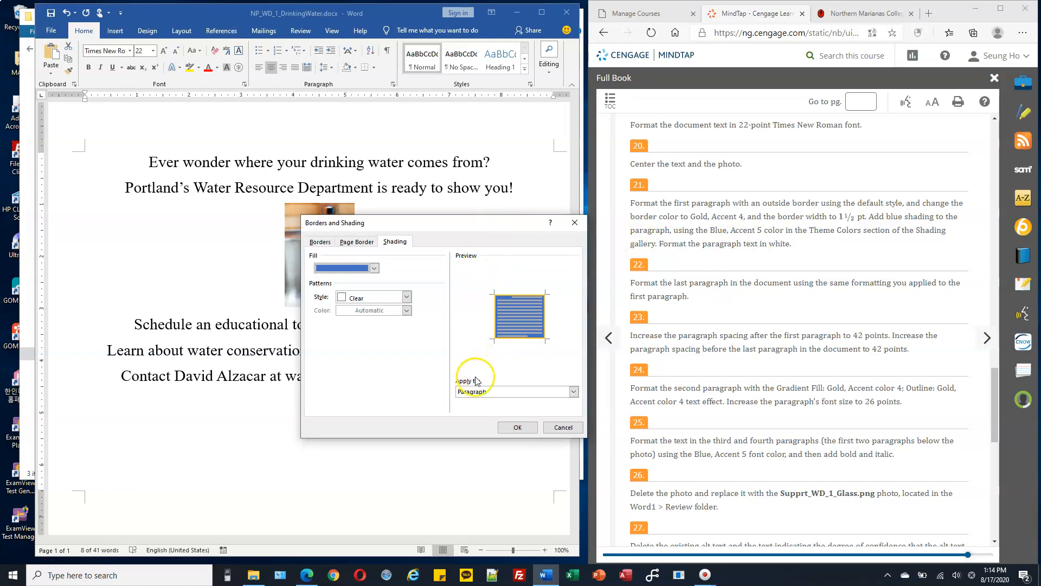
left_click(518, 428)
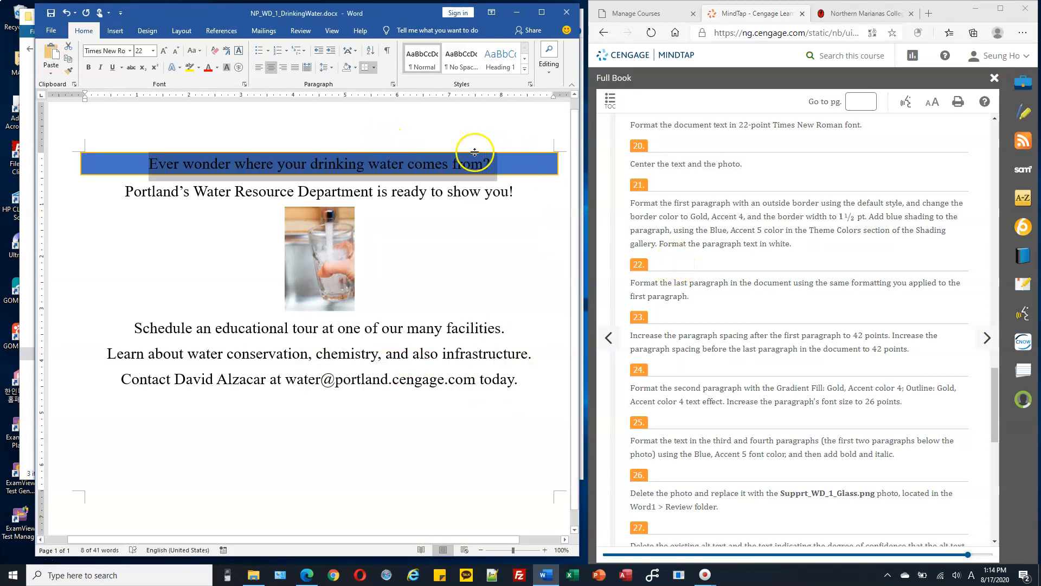
- Check in the Borders and Shading settings what the first paragraph's border applies to, keeping Paragraph
left_click(375, 69)
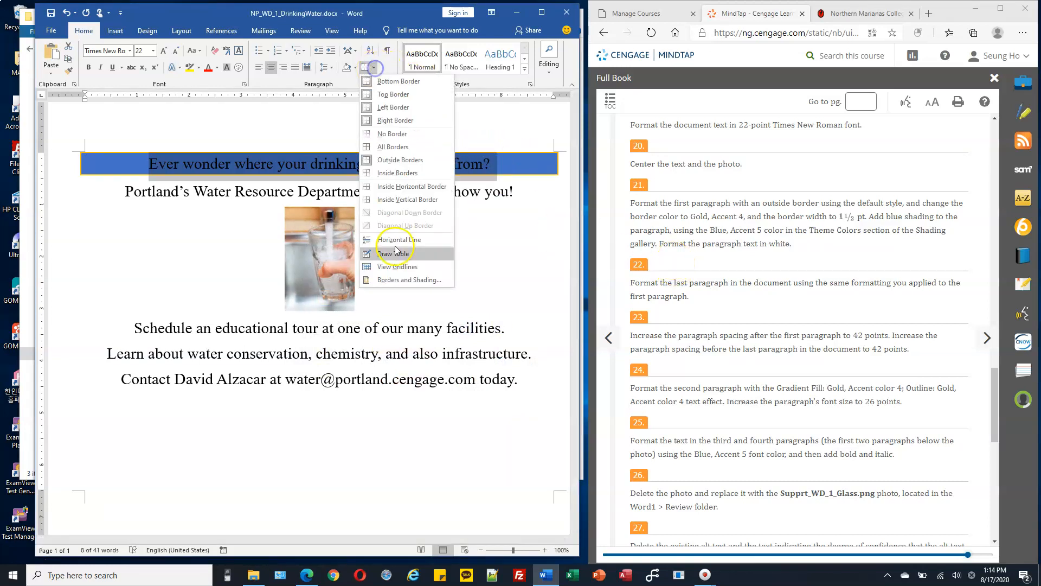
left_click(411, 284)
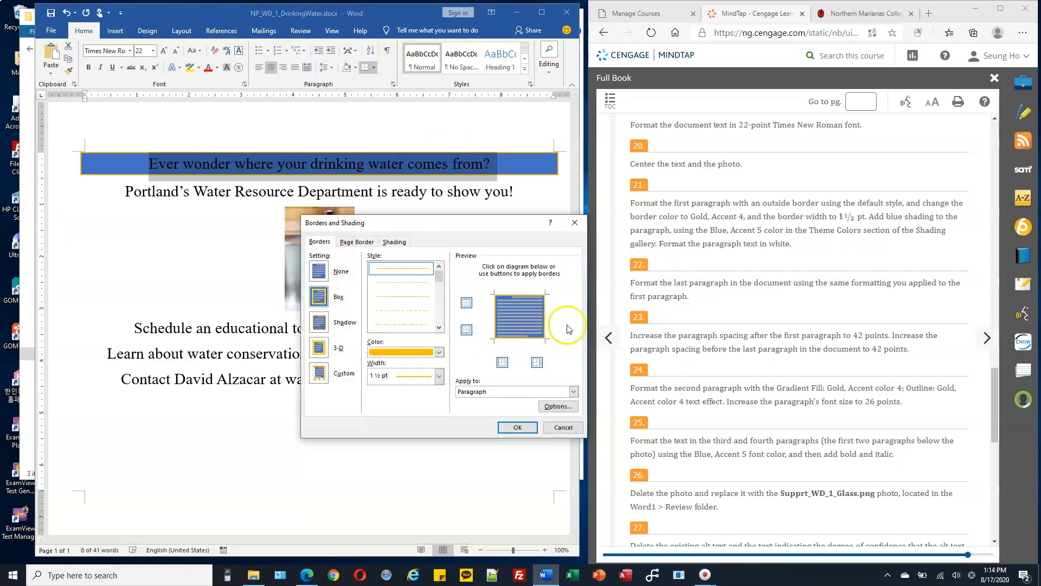
left_click(480, 392)
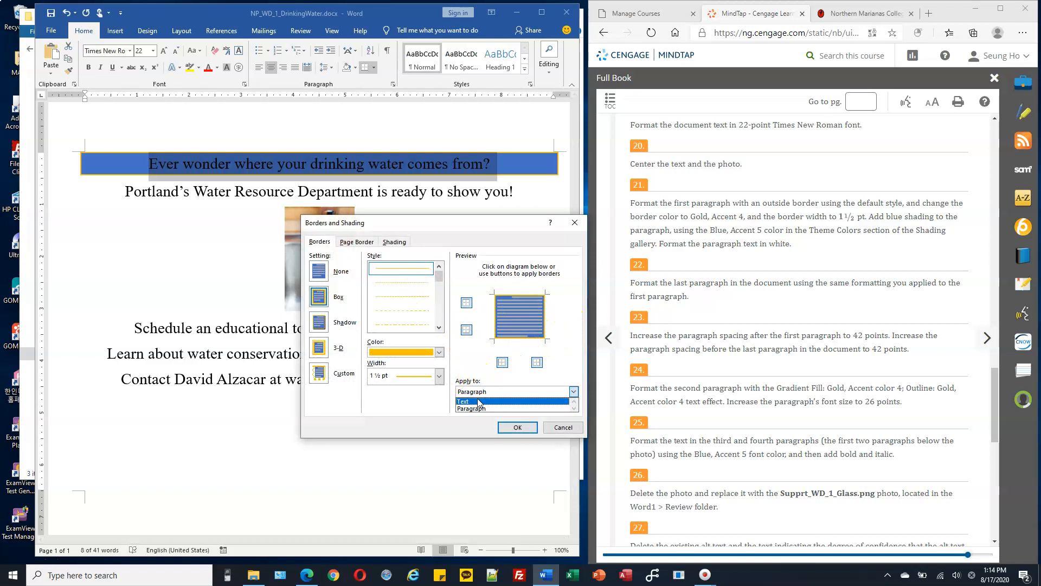
left_click(418, 399)
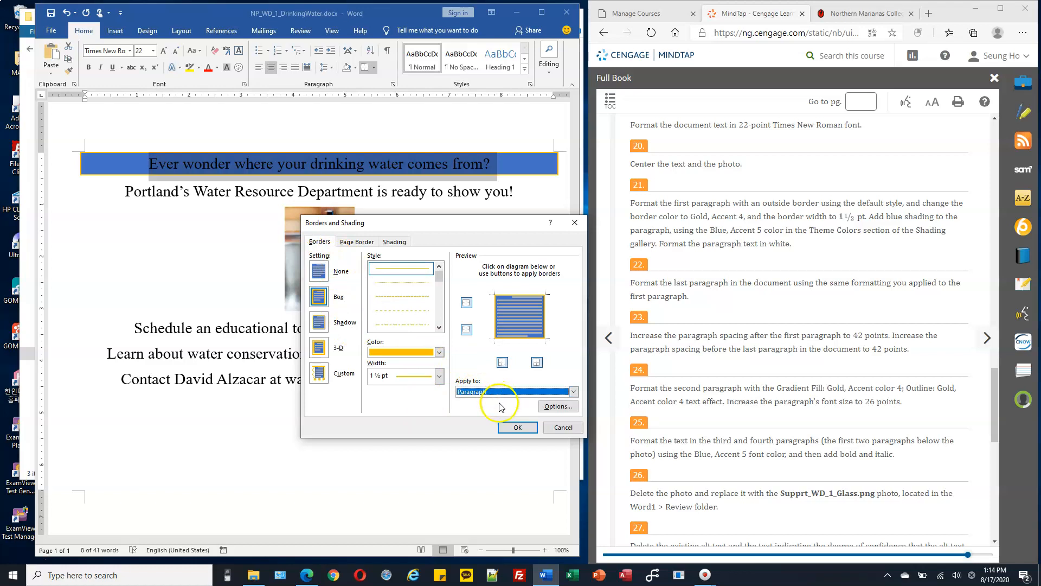
left_click(513, 427)
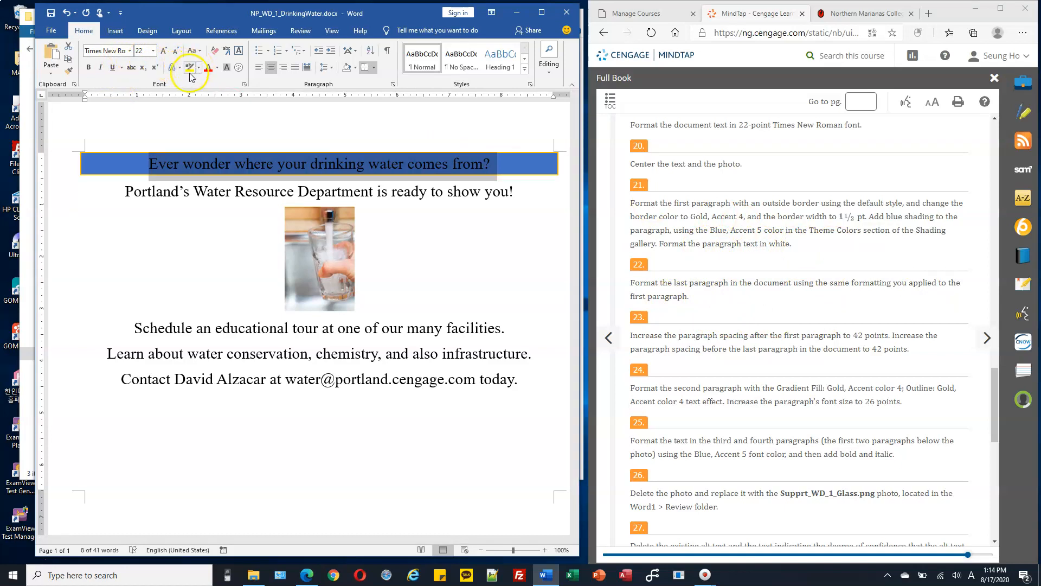
- Set the first paragraph's font color to white
left_click(217, 70)
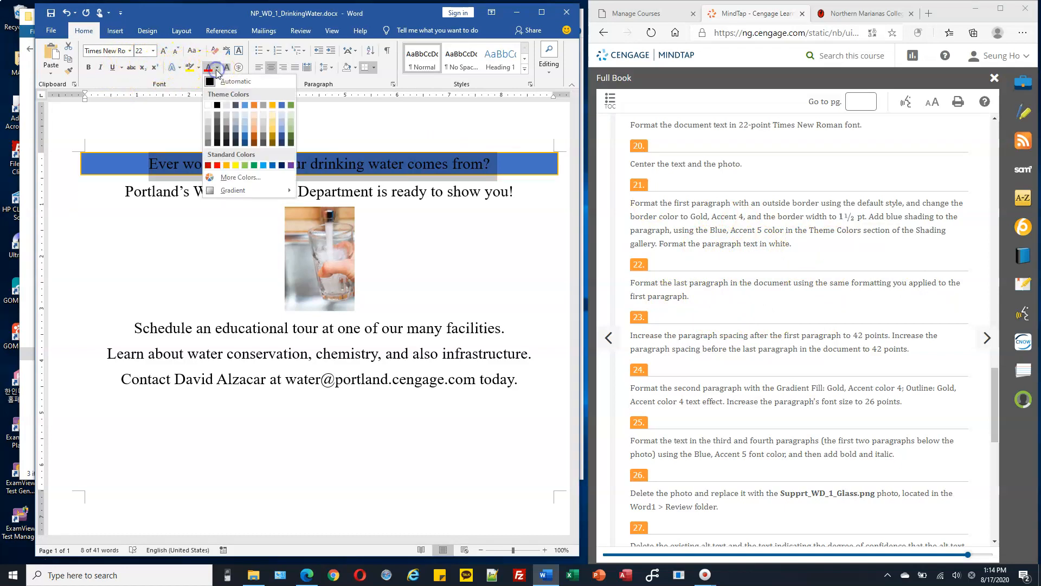
left_click(208, 106)
left_click(353, 140)
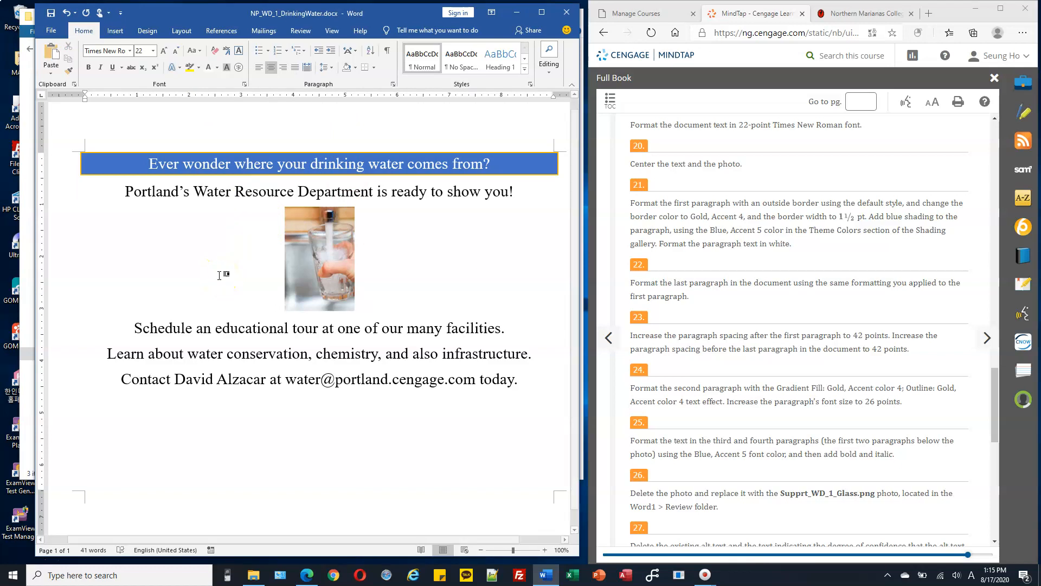
- Set the paragraph spacing after the first paragraph to 42 points
scroll(732, 289, "down", 2)
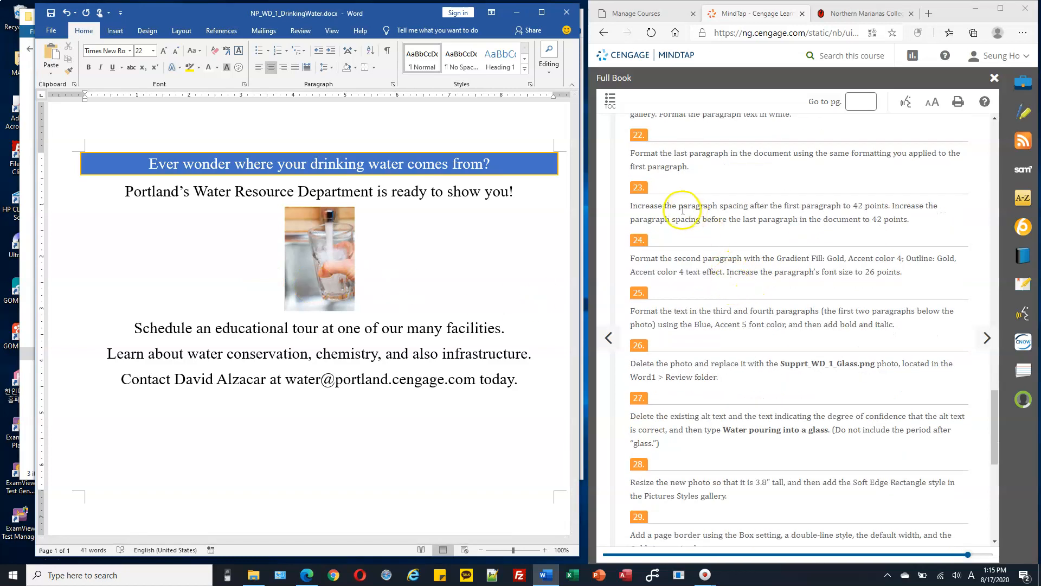
left_click_drag(672, 209, 825, 213)
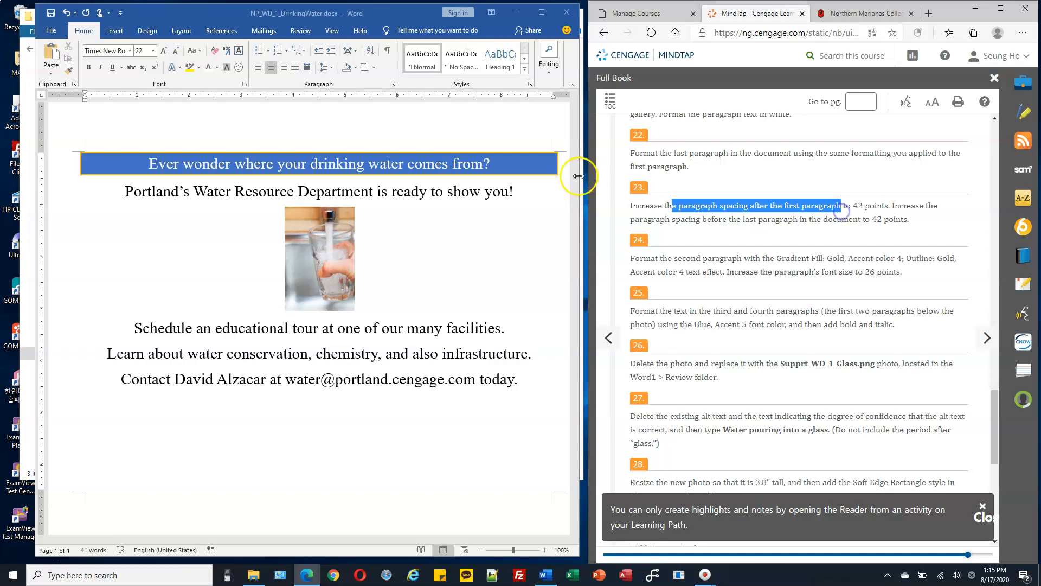
left_click(548, 166)
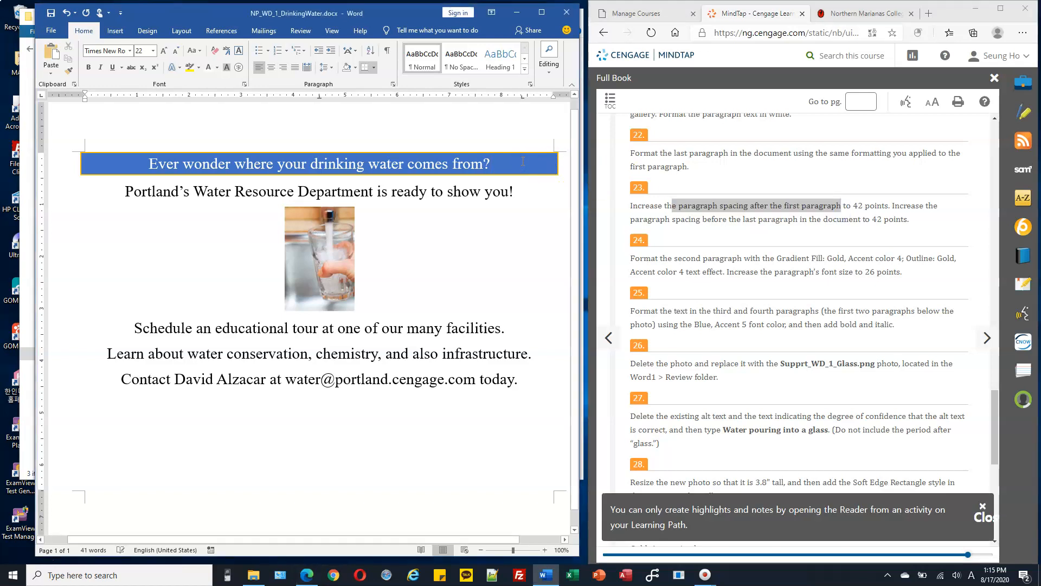
left_click(537, 166)
left_click(393, 84)
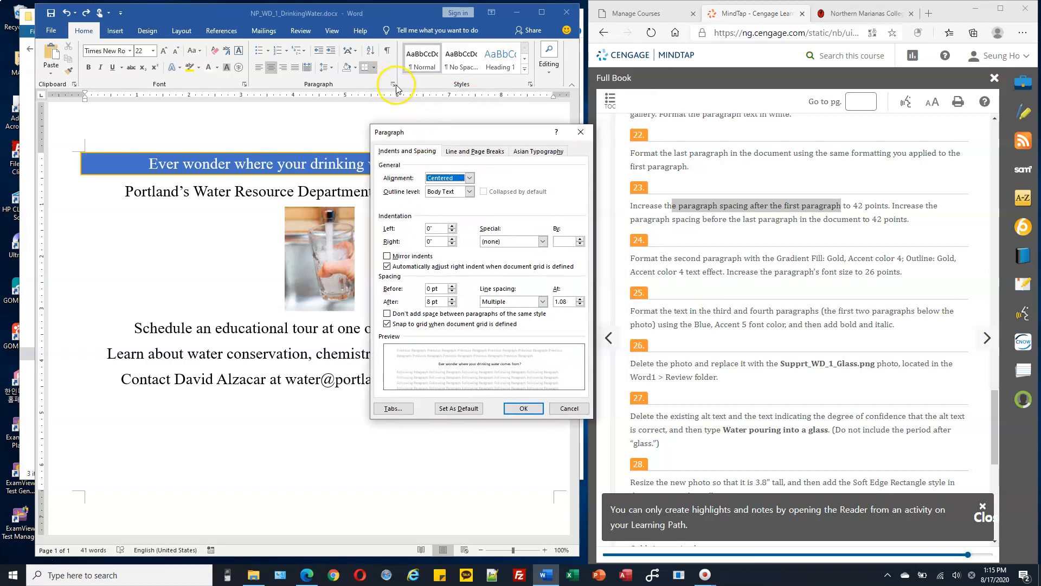
left_click_drag(440, 140, 425, 146)
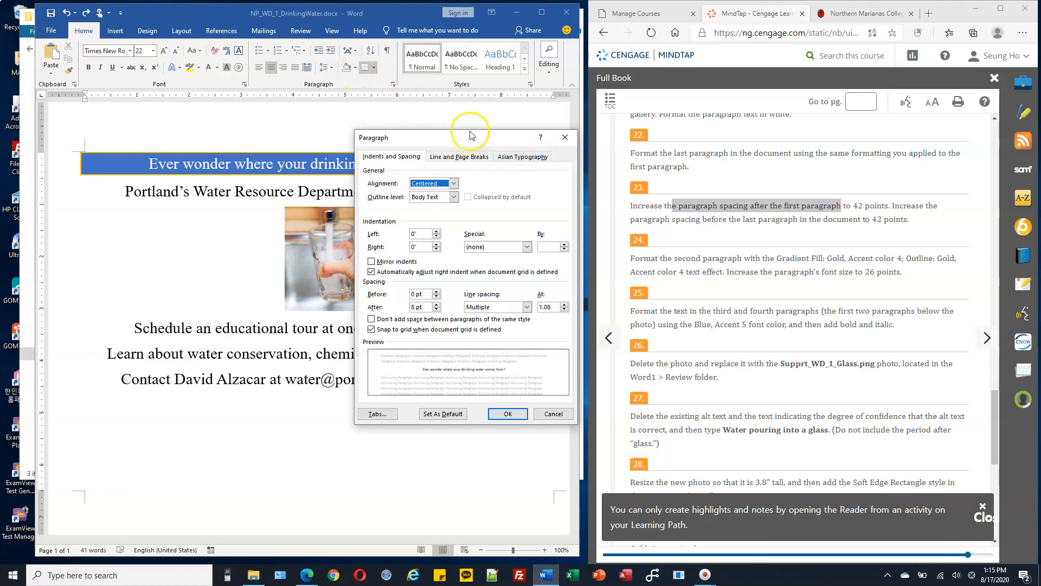
left_click(706, 209)
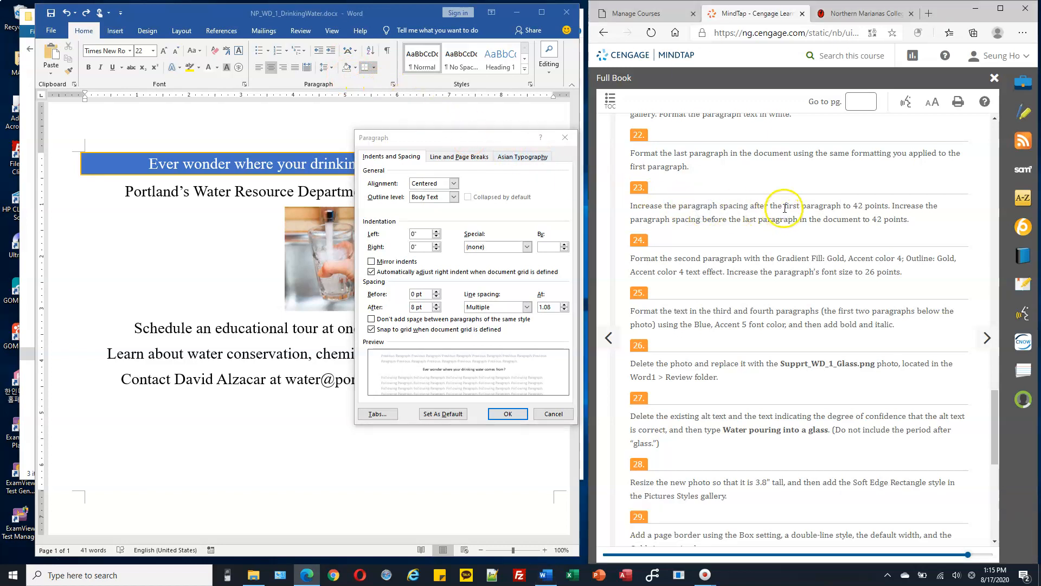
left_click_drag(784, 208, 816, 206)
left_click_drag(750, 206, 820, 206)
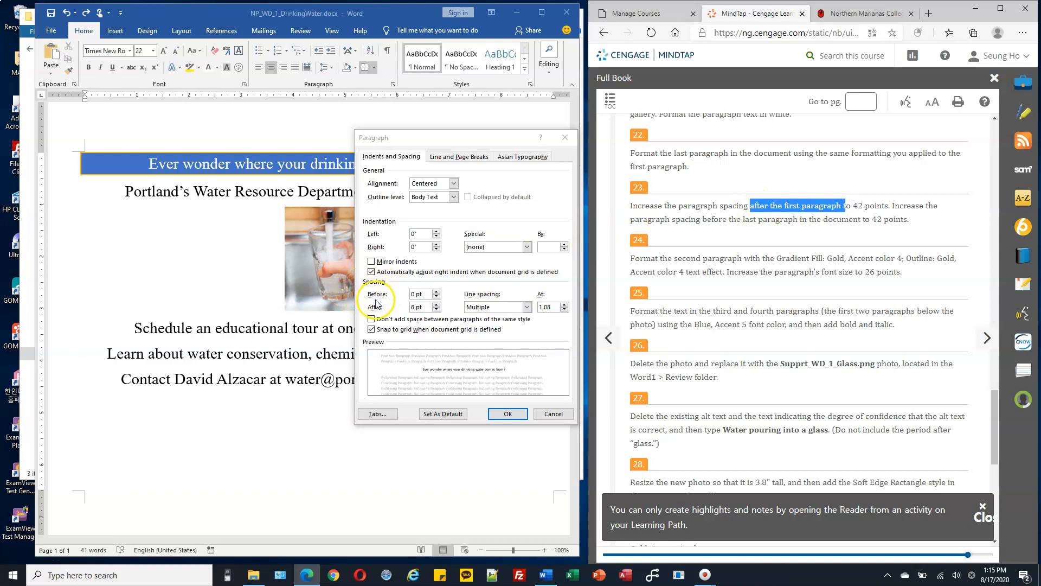
left_click(412, 308)
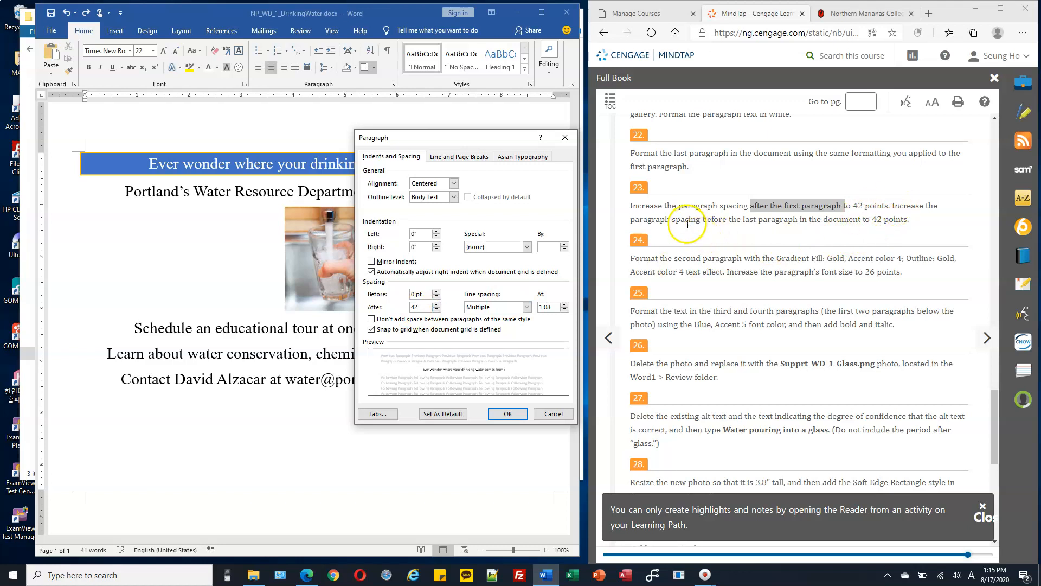
left_click_drag(679, 223, 736, 221)
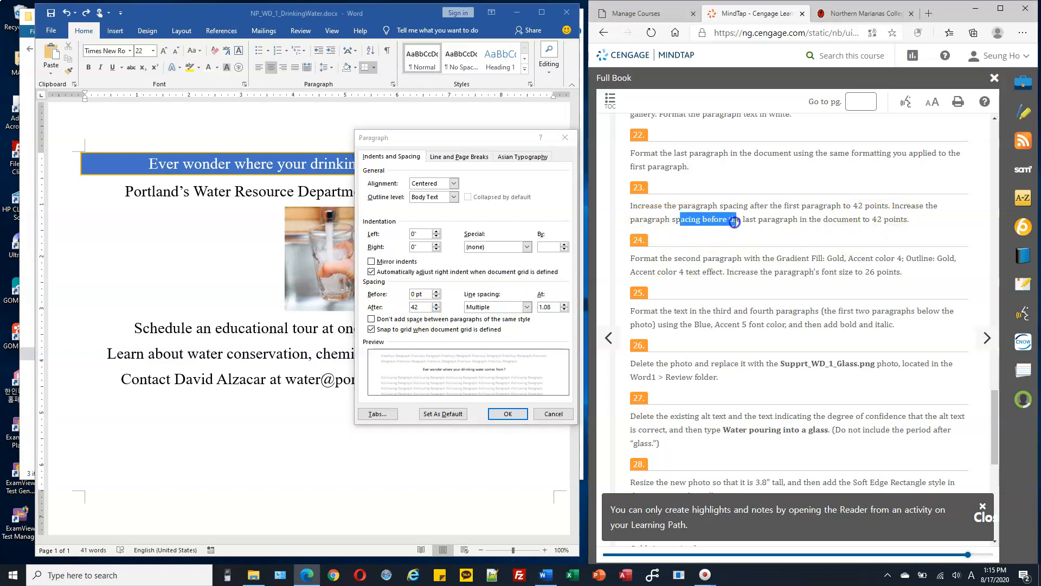
left_click(505, 415)
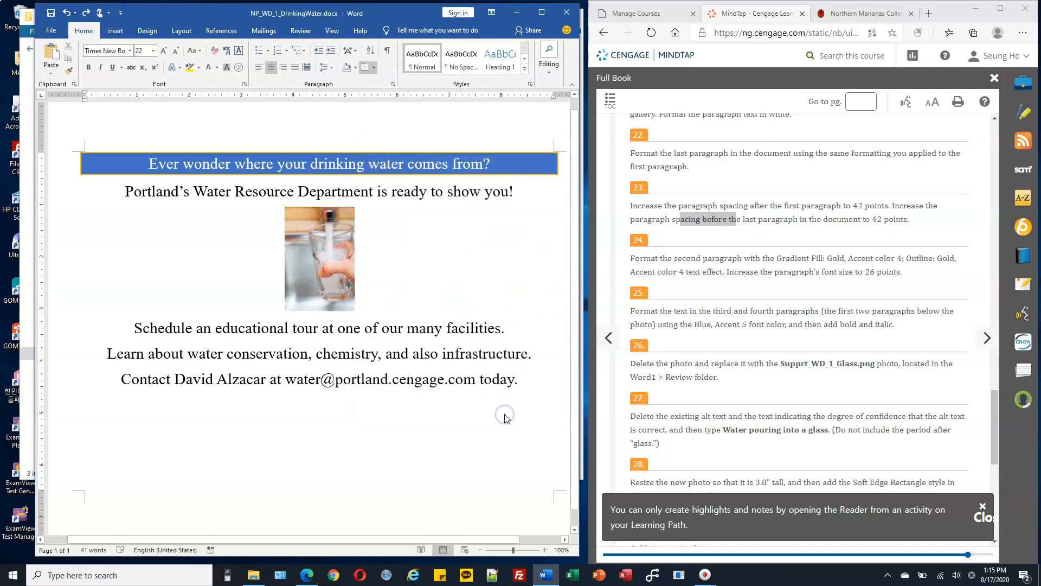
left_click(518, 164)
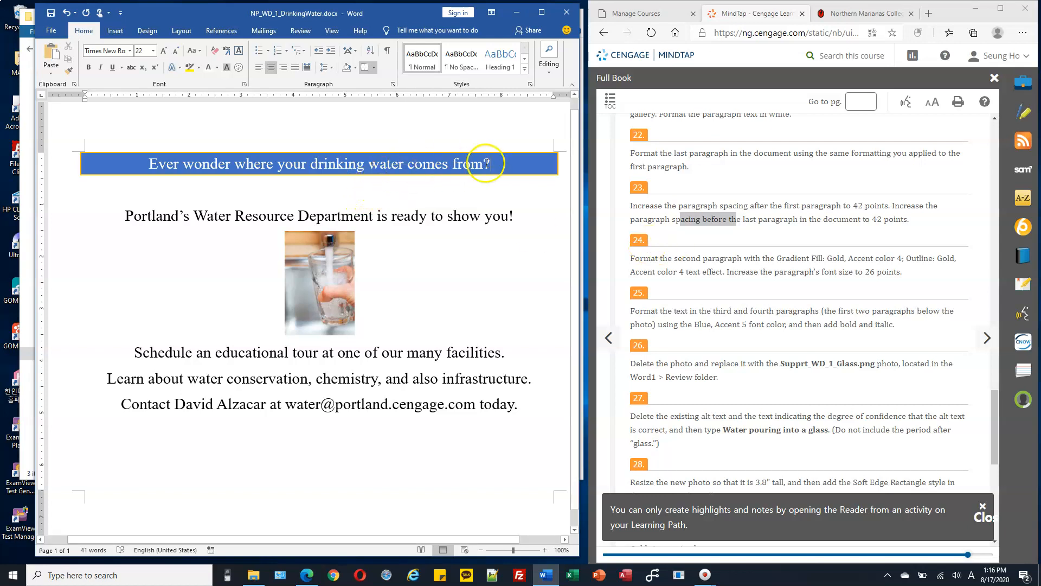
- Set the font color of the second paragraph, about Portland's Water Resource Department, to Gold, Accent 4
scroll(664, 244, "down", 1)
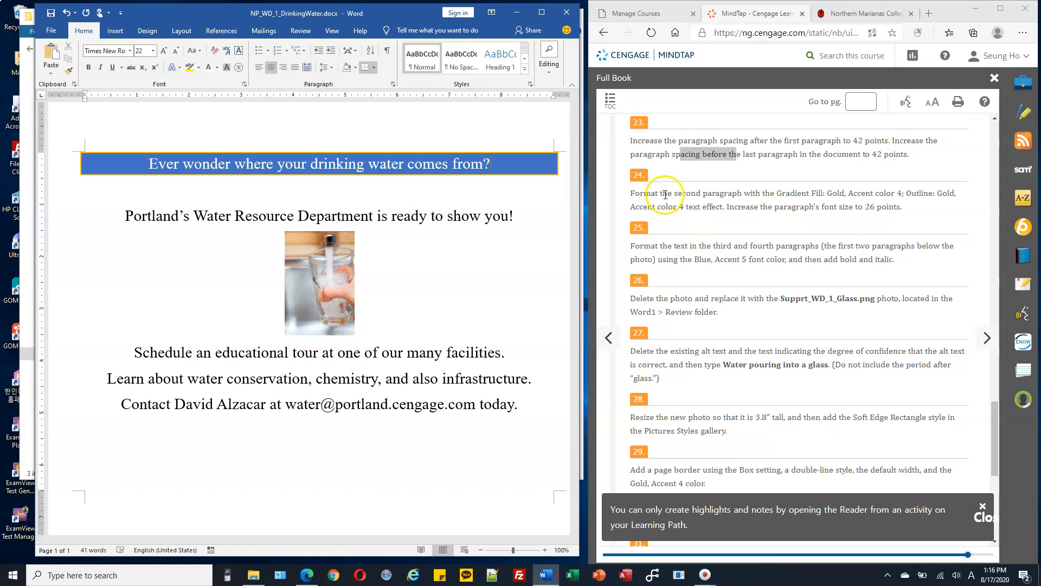
left_click(125, 216)
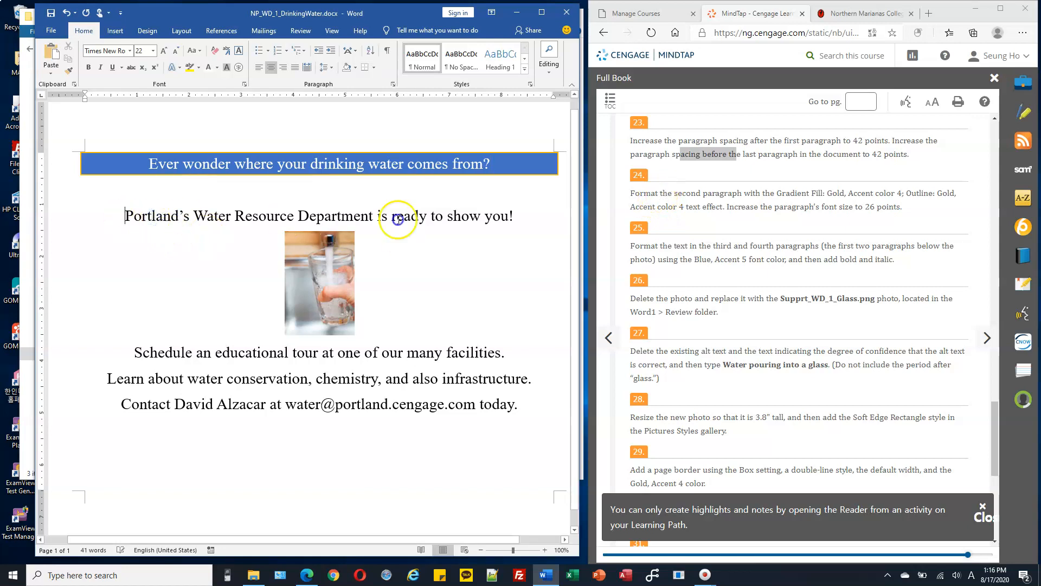
left_click(520, 217, "shift")
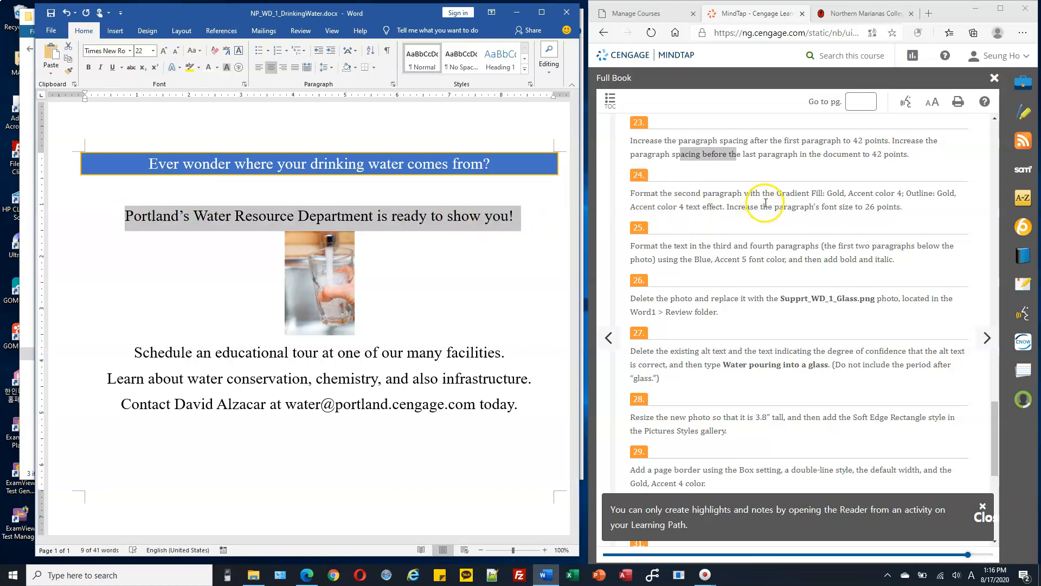
left_click(531, 224)
left_click_drag(125, 216, 543, 219)
left_click(217, 67)
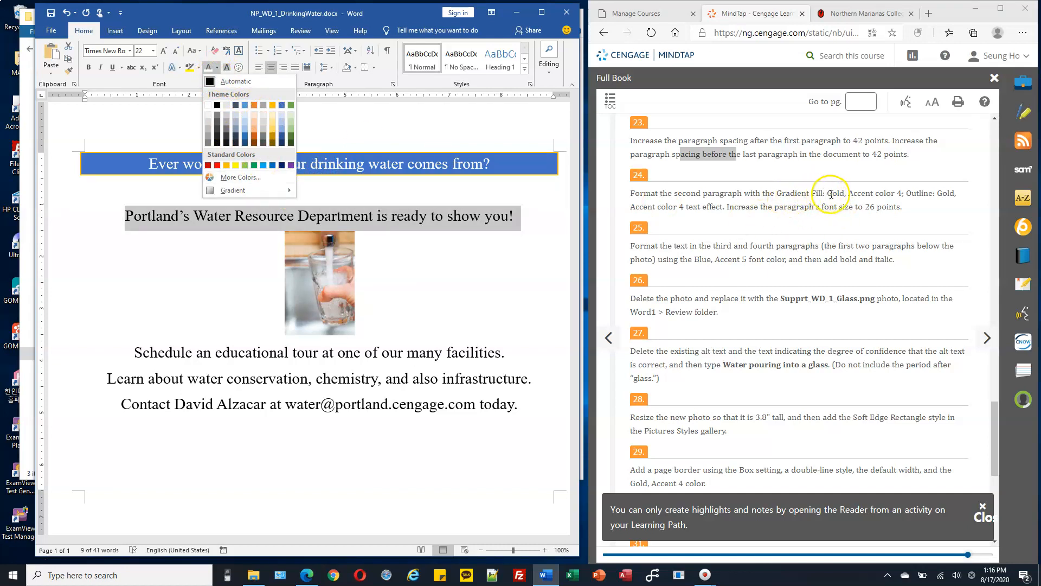
left_click(273, 105)
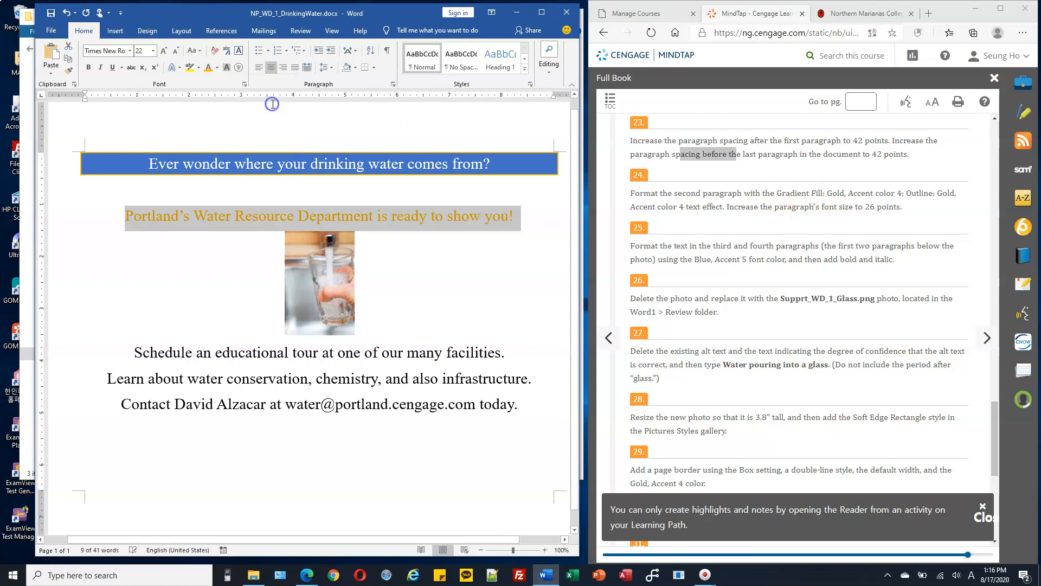
- Apply a gradient fill to the second paragraph's text and a gradient line outline using the lightest gold preset
left_click(217, 69)
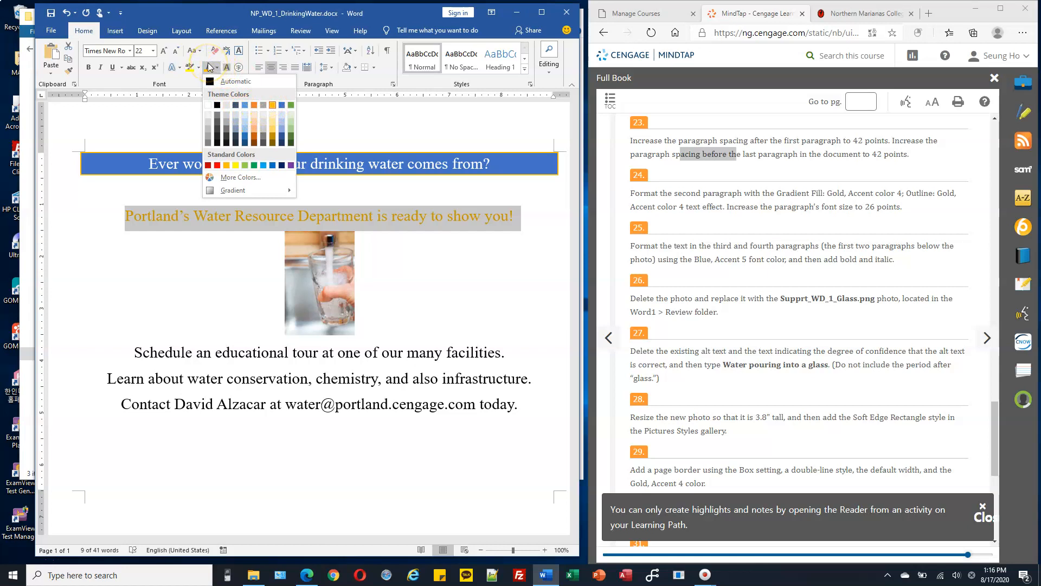
mouse_move(278, 193)
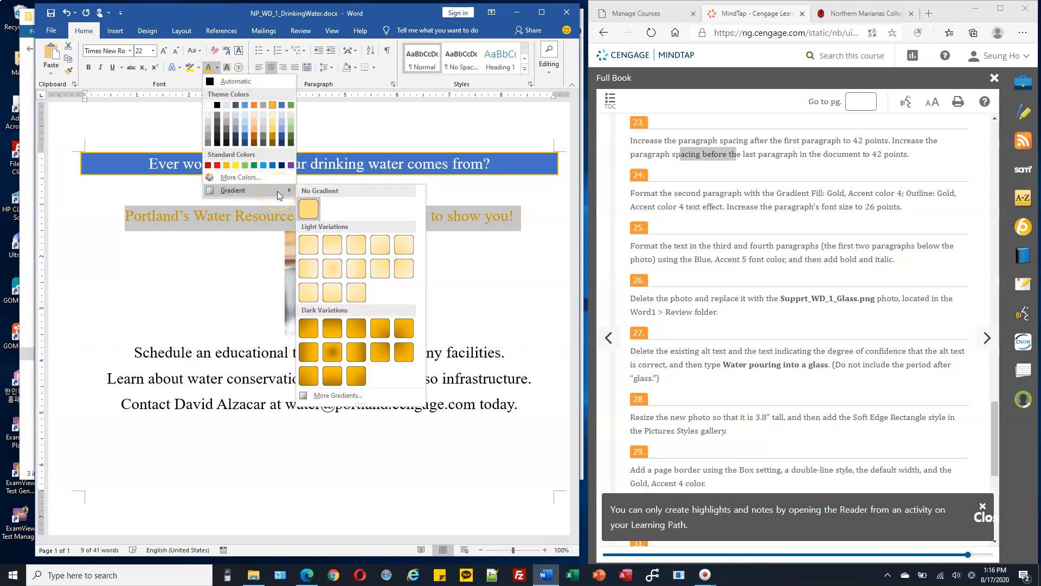
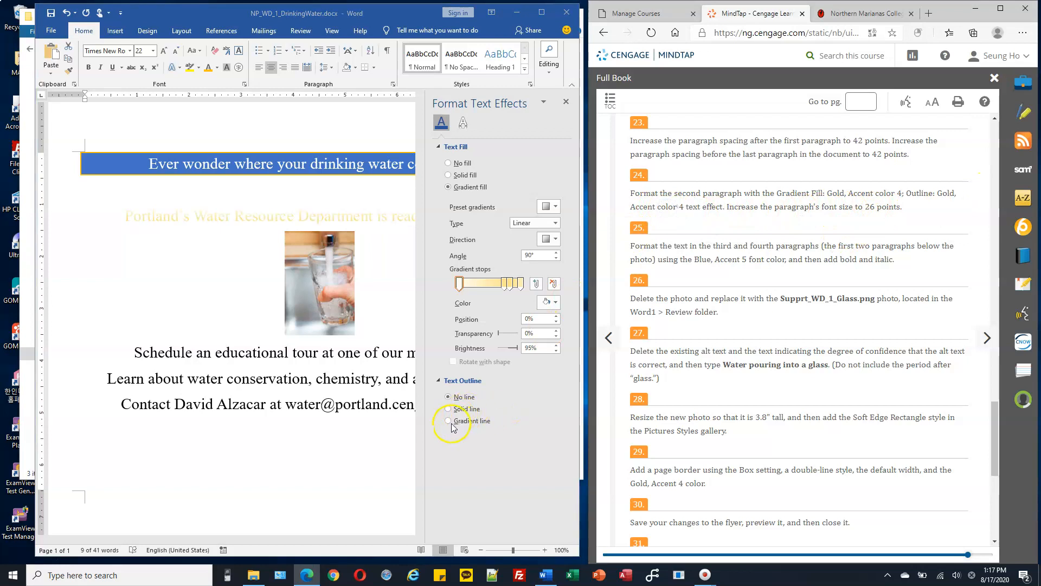
left_click(449, 421)
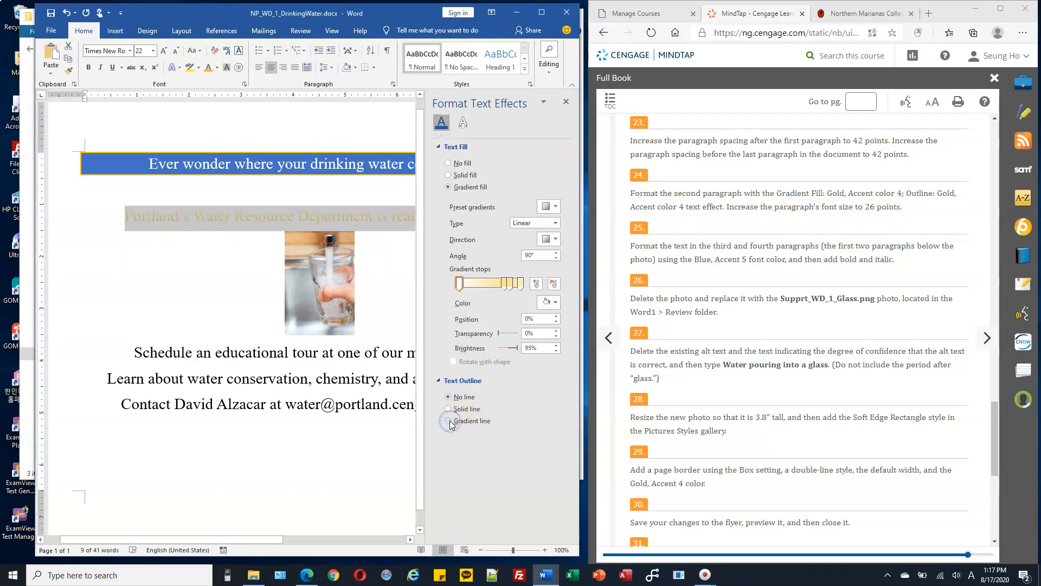
scroll(510, 414, "down", 3)
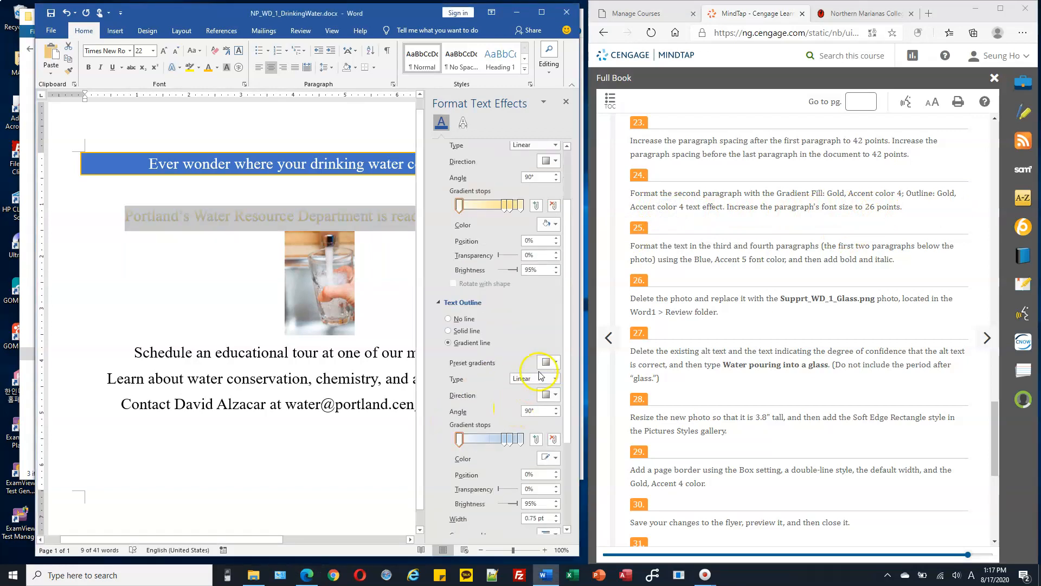
left_click(548, 362)
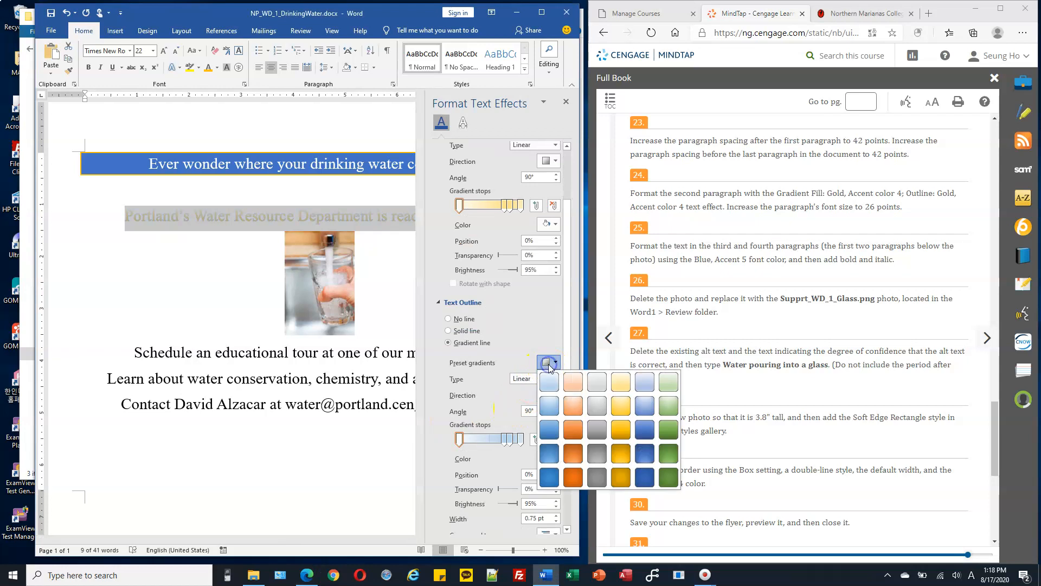
left_click(622, 384)
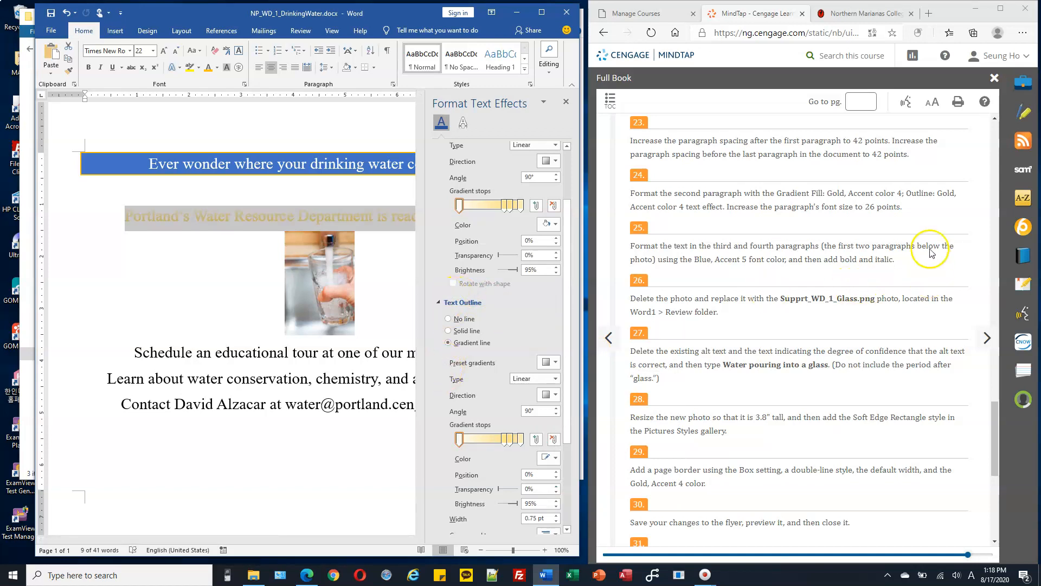
- Set the second paragraph's font size to 26 points
left_click(909, 214)
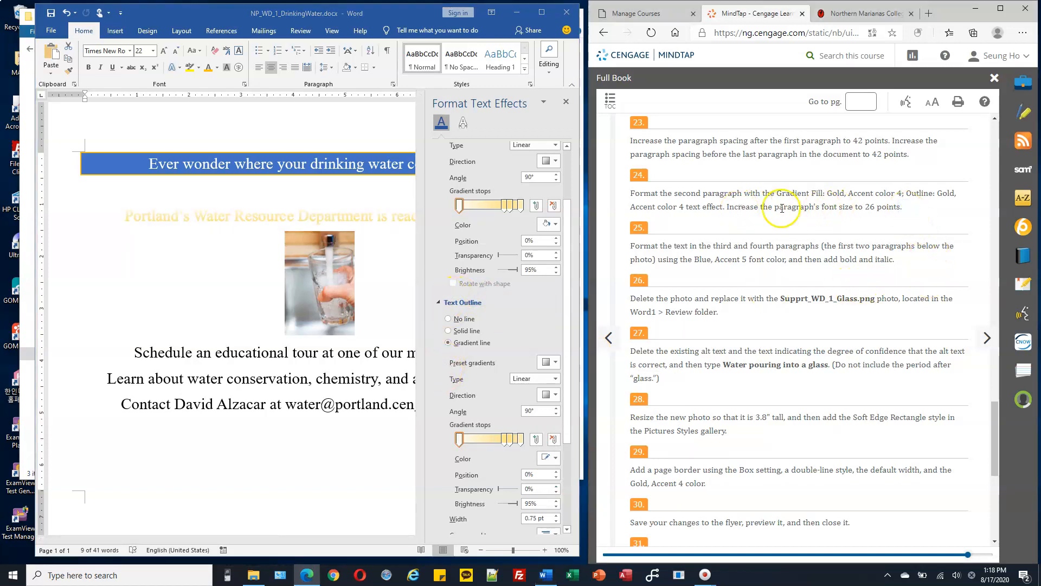
left_click_drag(773, 209, 888, 208)
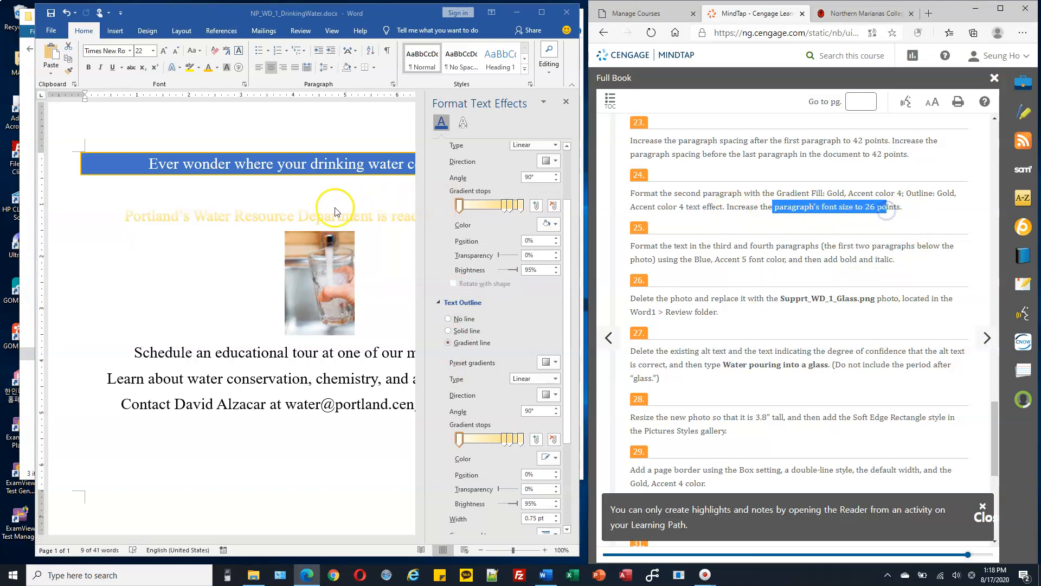
left_click(566, 101)
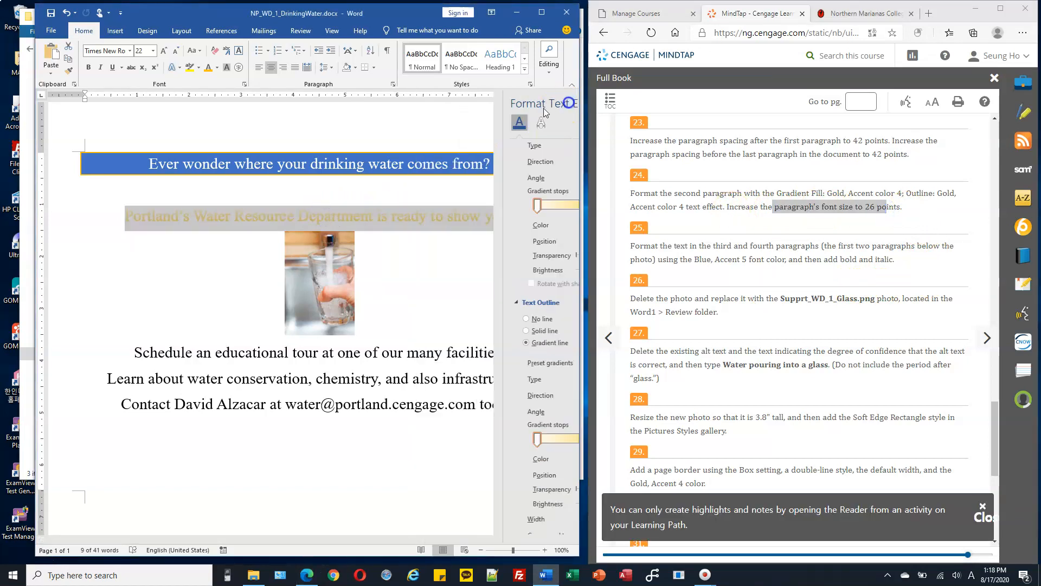
left_click(393, 86)
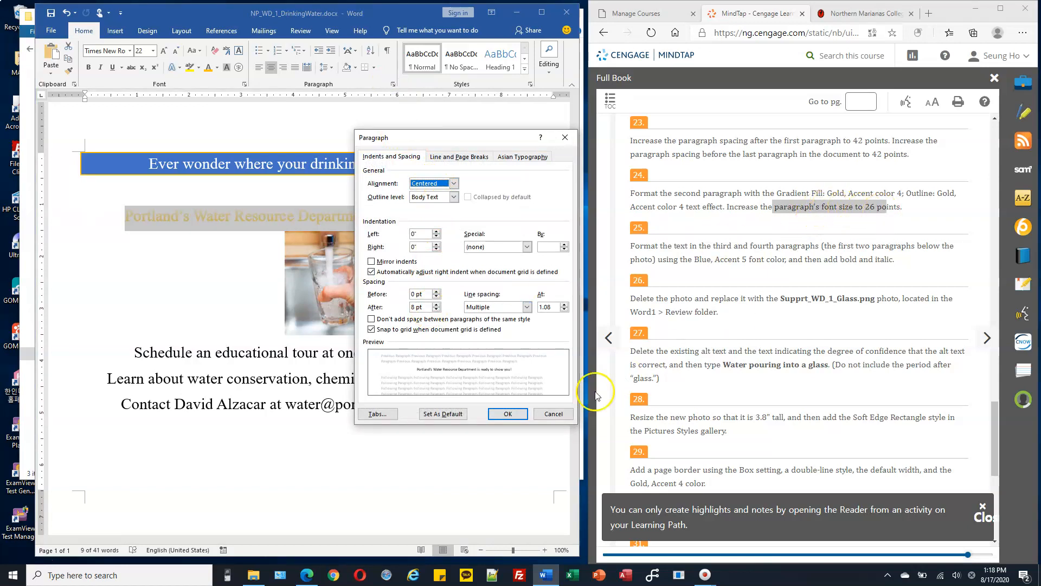
left_click(559, 418)
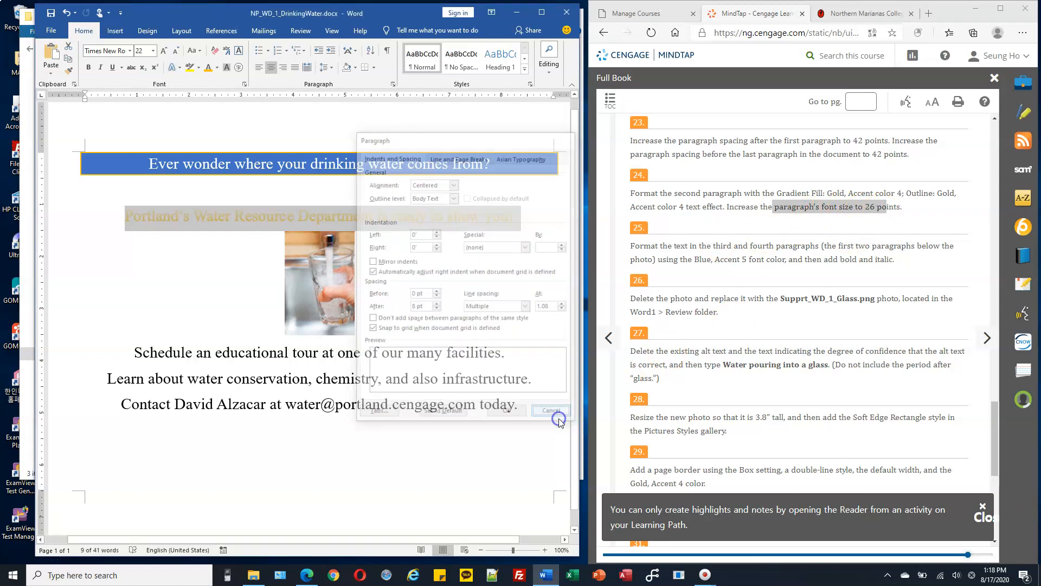
left_click(153, 50)
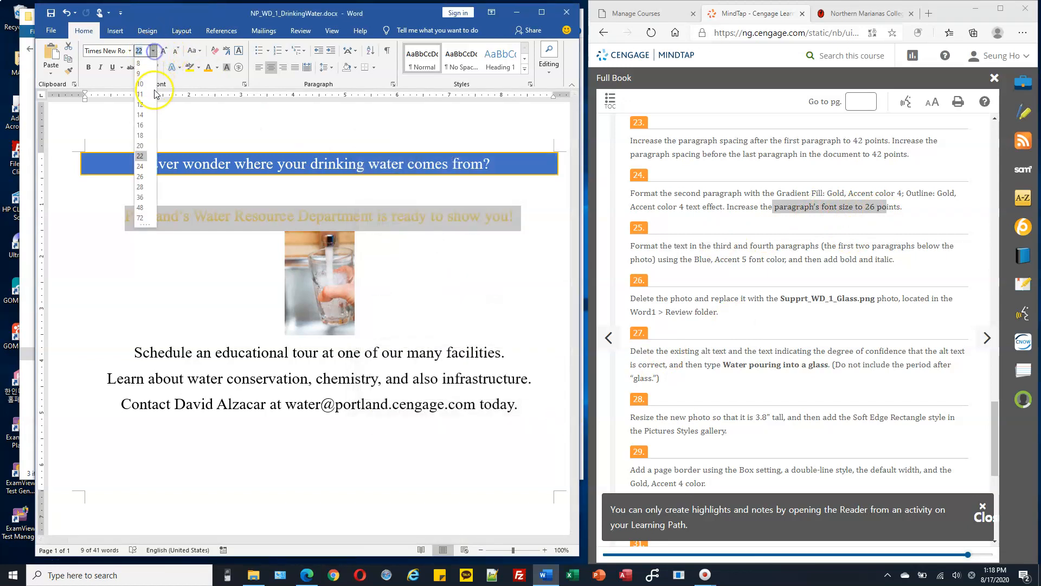
left_click(140, 176)
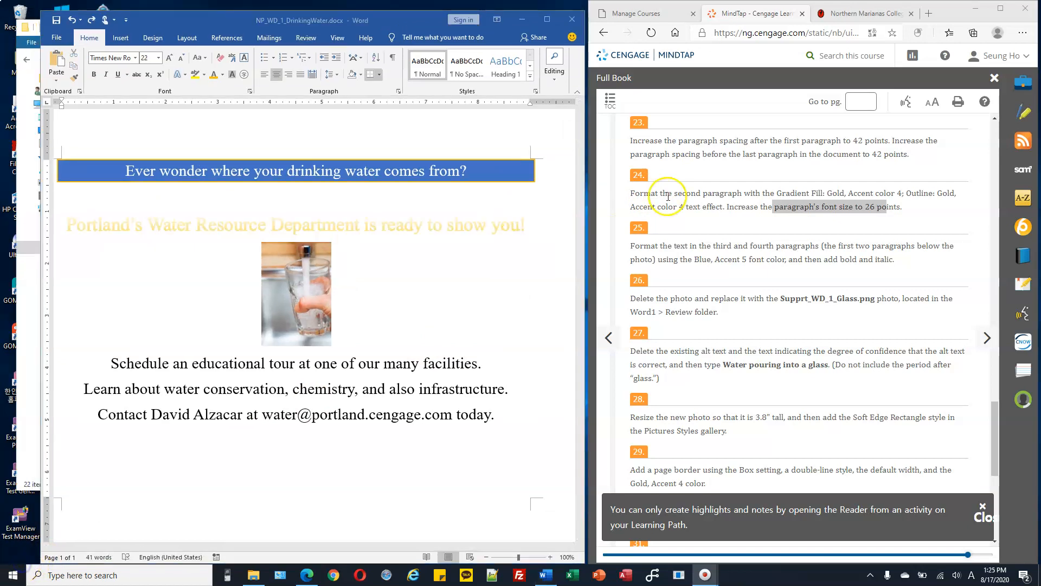
- Select the entire second paragraph, about Portland's Water Resource Department
left_click(71, 227)
left_click_drag(63, 224, 536, 223)
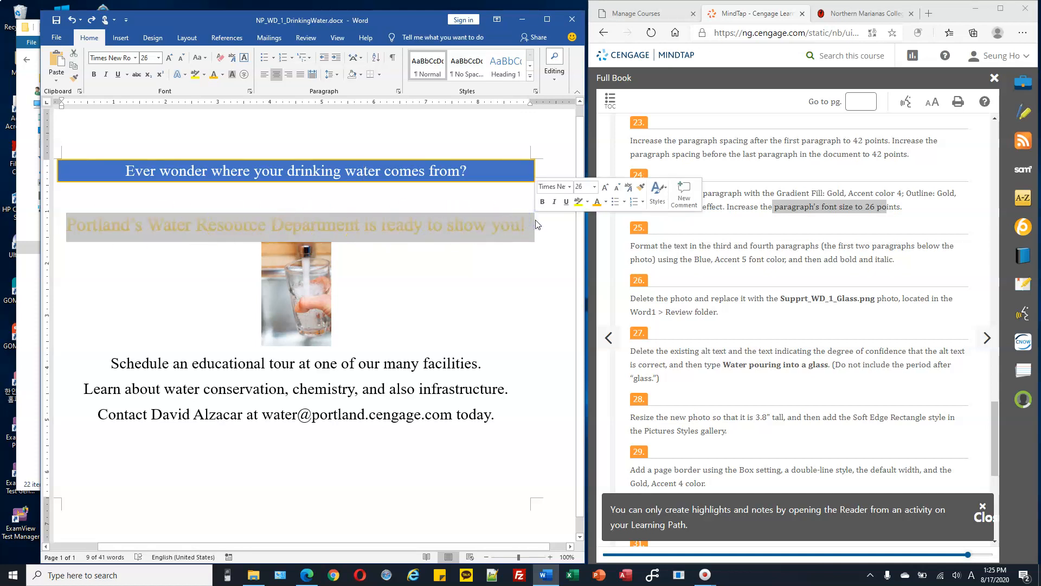
left_click(380, 78)
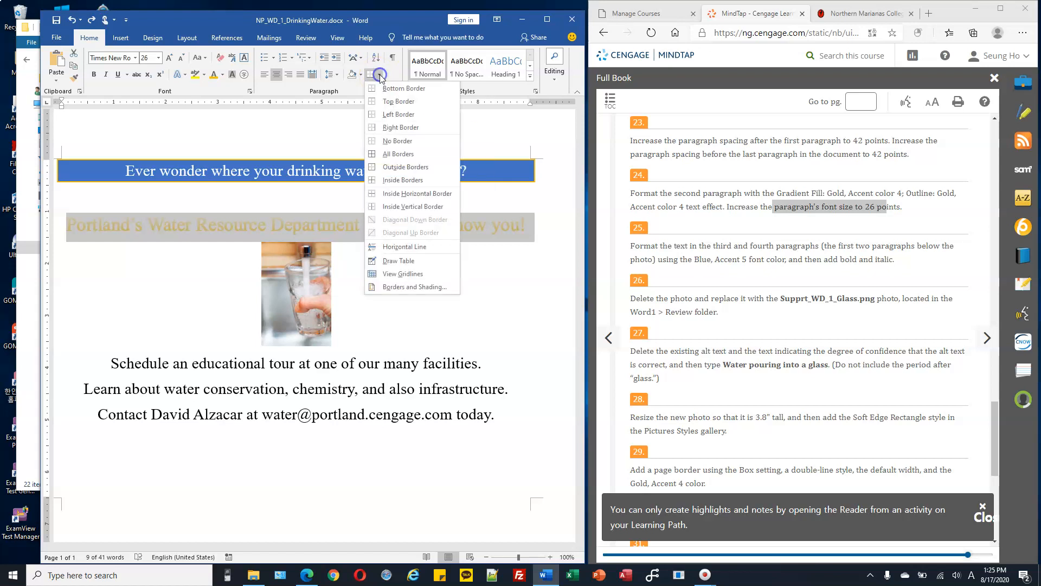
left_click(419, 287)
mouse_move(477, 222)
left_mouse_down()
mouse_move(487, 294)
mouse_move(494, 277)
left_mouse_up()
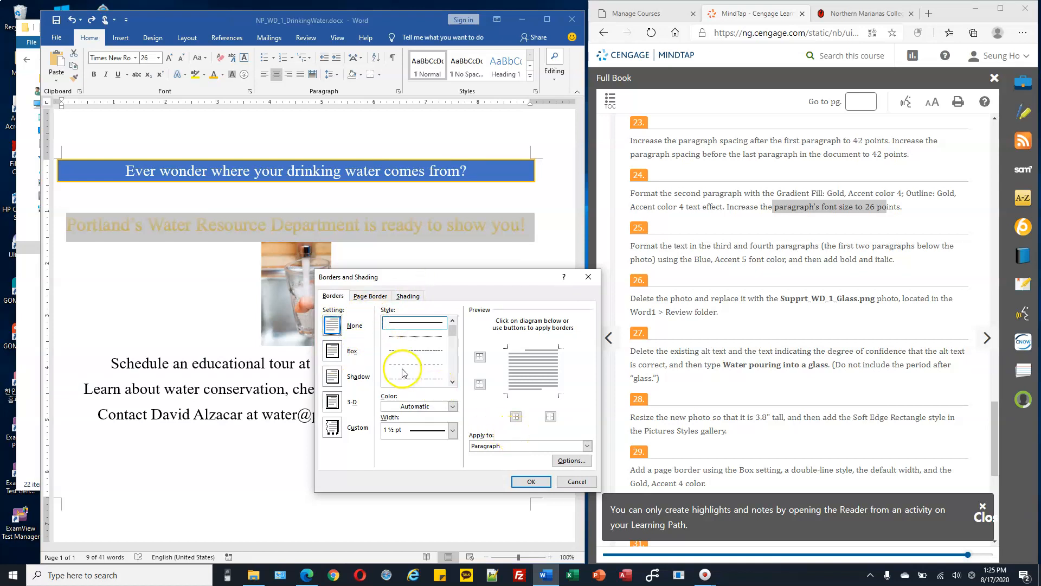
left_click(334, 353)
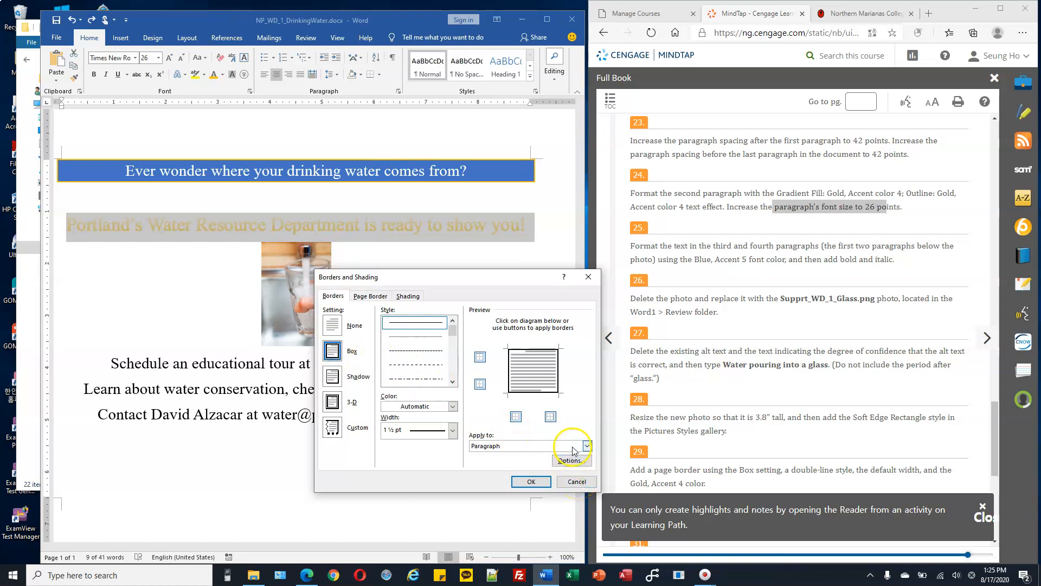
left_click(588, 486)
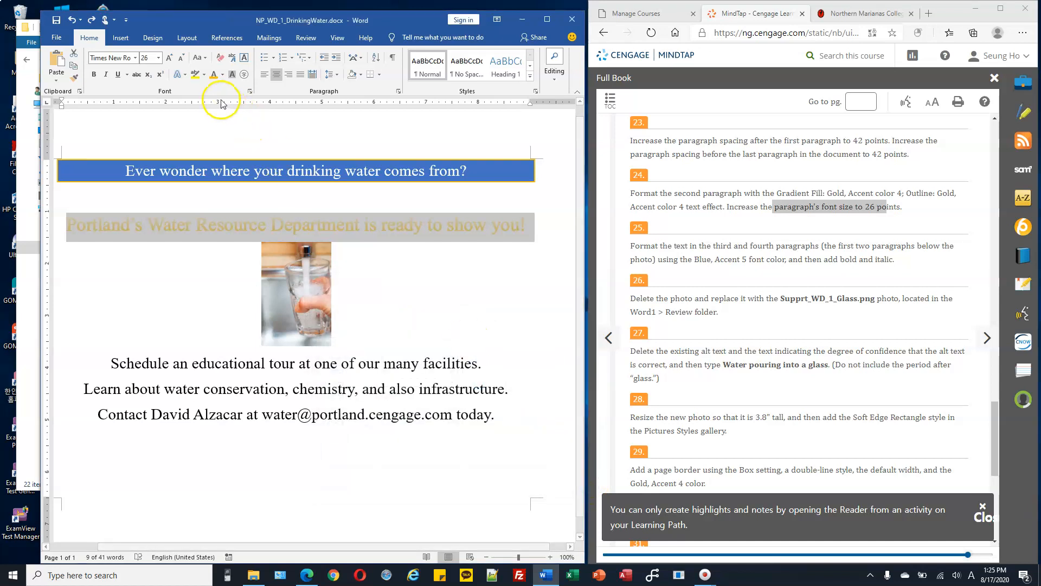
- Reapply Gold, Accent 4 to the second paragraph's text, switching its fill to a gradient with the lightest gold preset
left_click(224, 77)
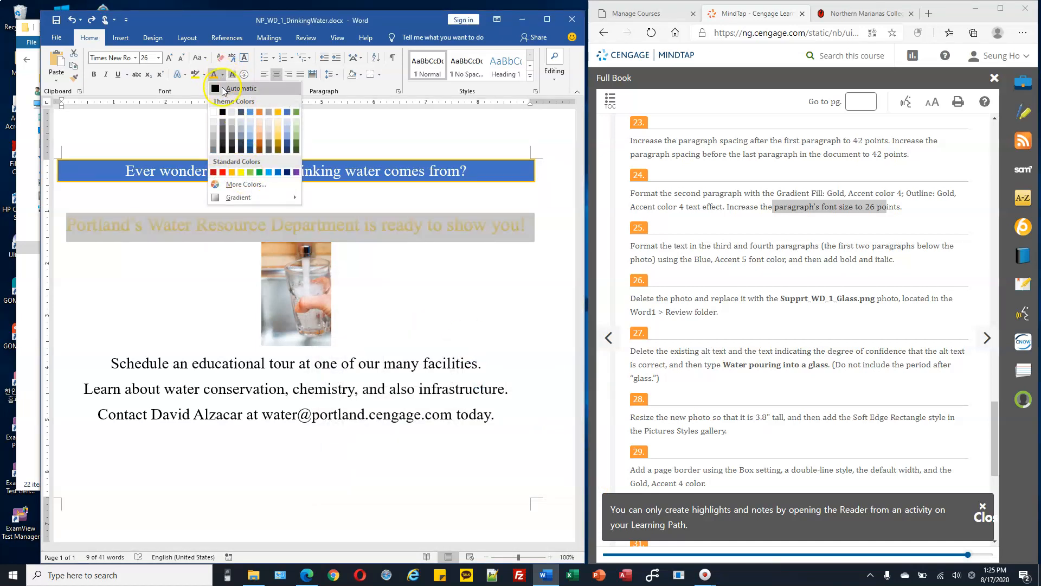
mouse_move(254, 198)
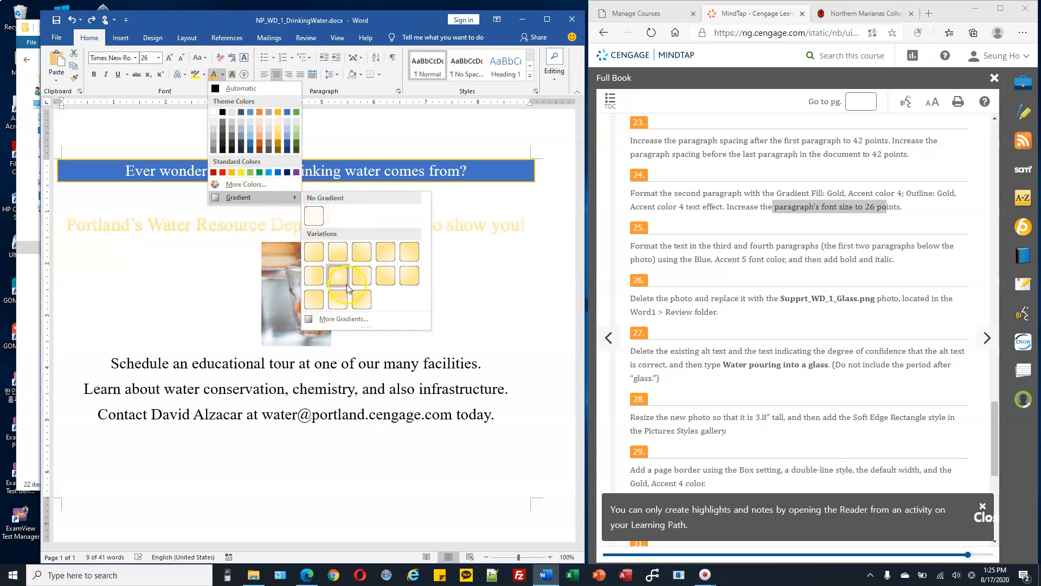
left_click(357, 324)
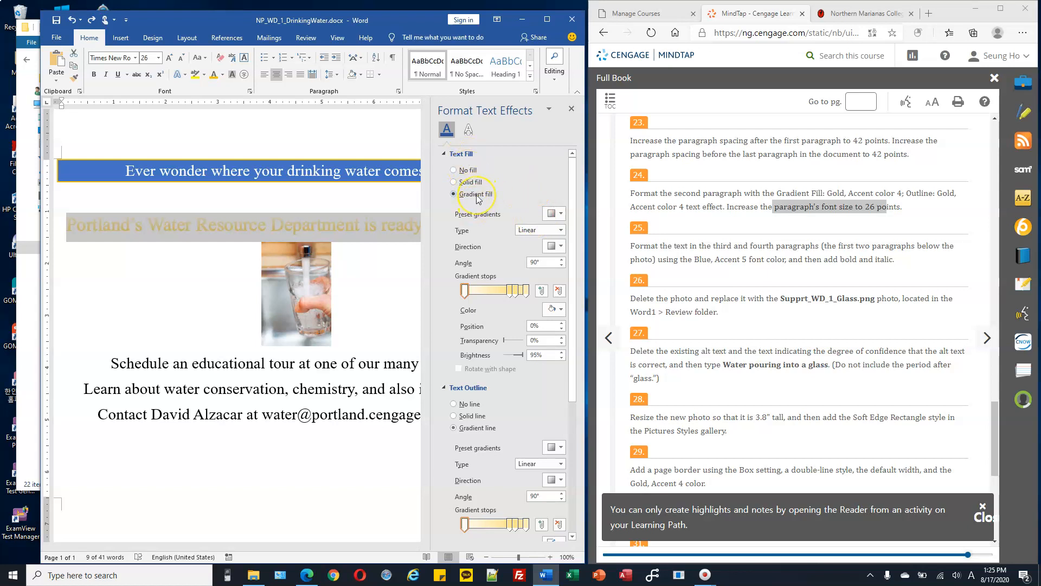
left_click(222, 74)
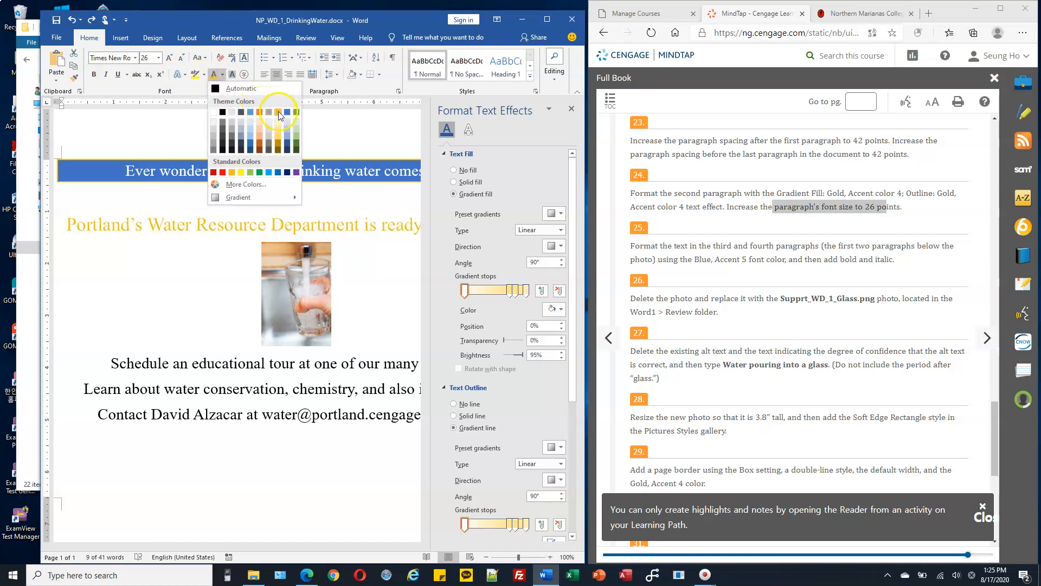
left_click(279, 113)
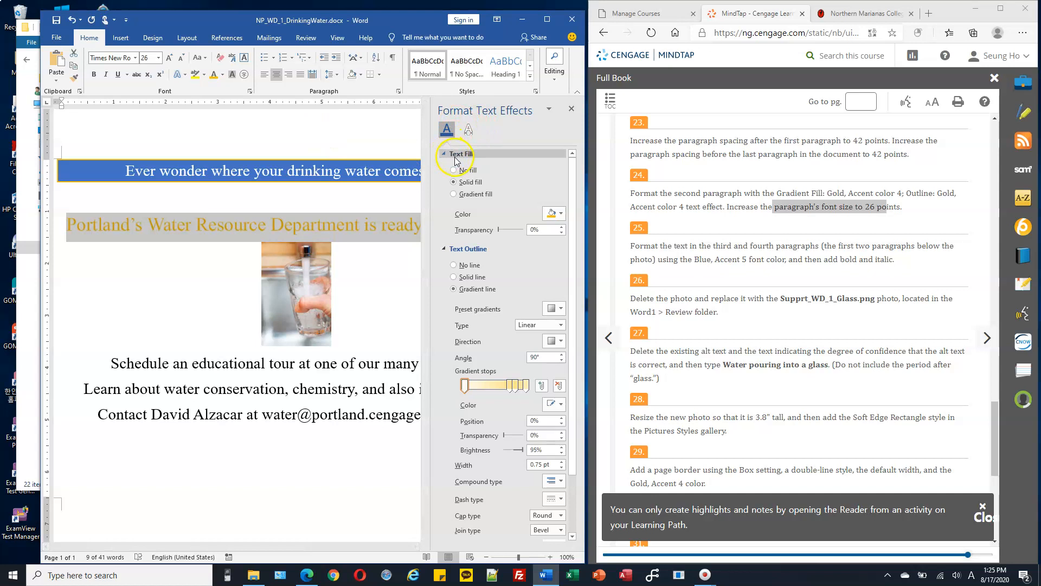
left_click(480, 199)
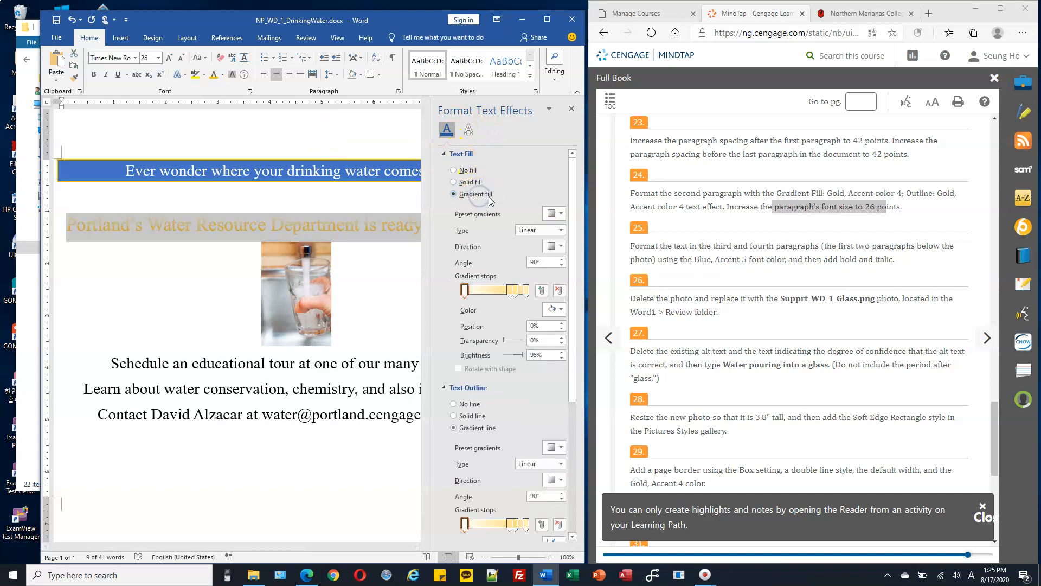
left_click(560, 215)
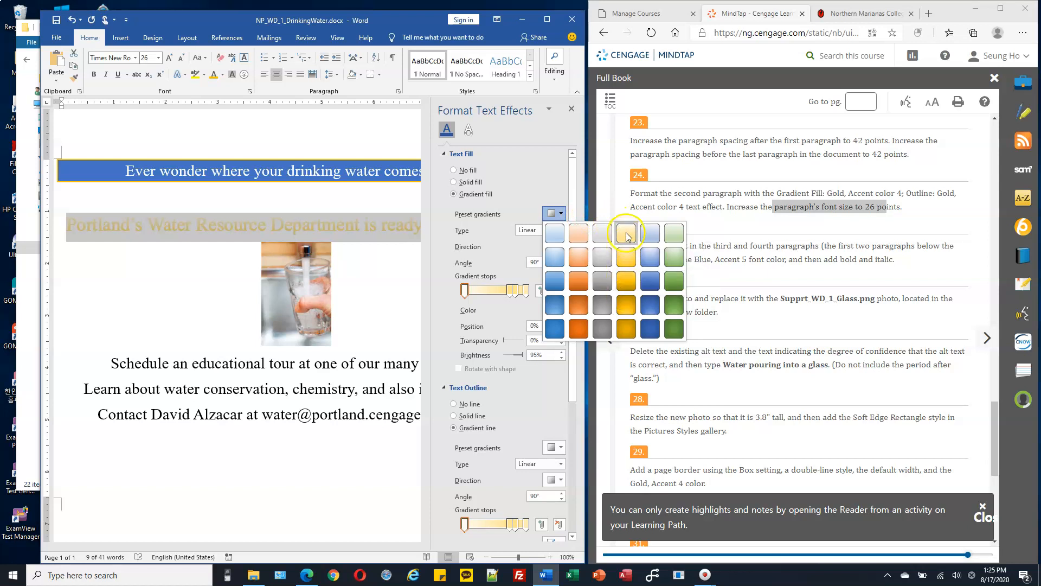
left_click(626, 234)
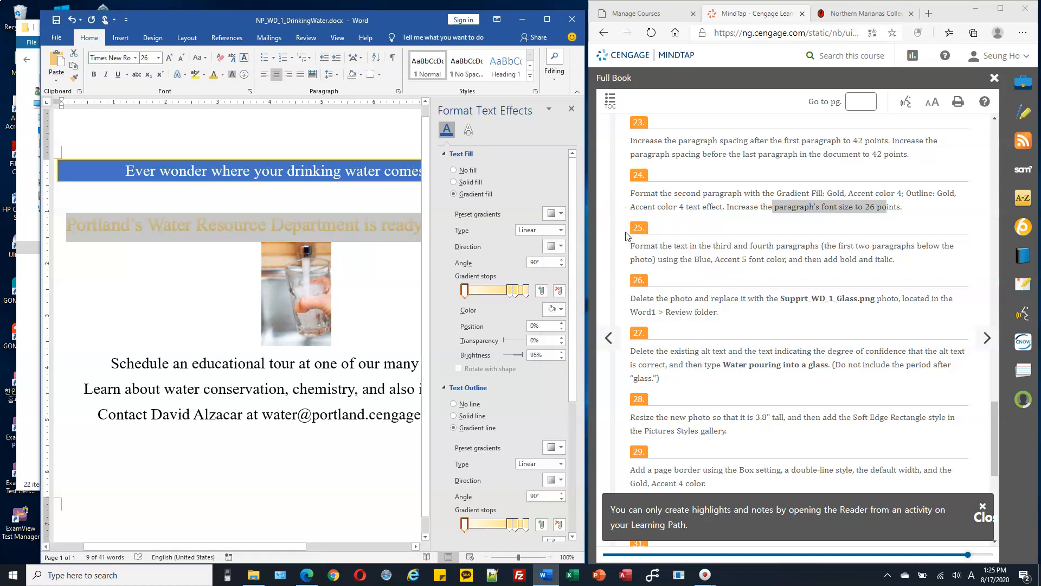
- Change the second paragraph's text outline to a solid line in Gold, Accent 4
scroll(485, 266, "down", 1)
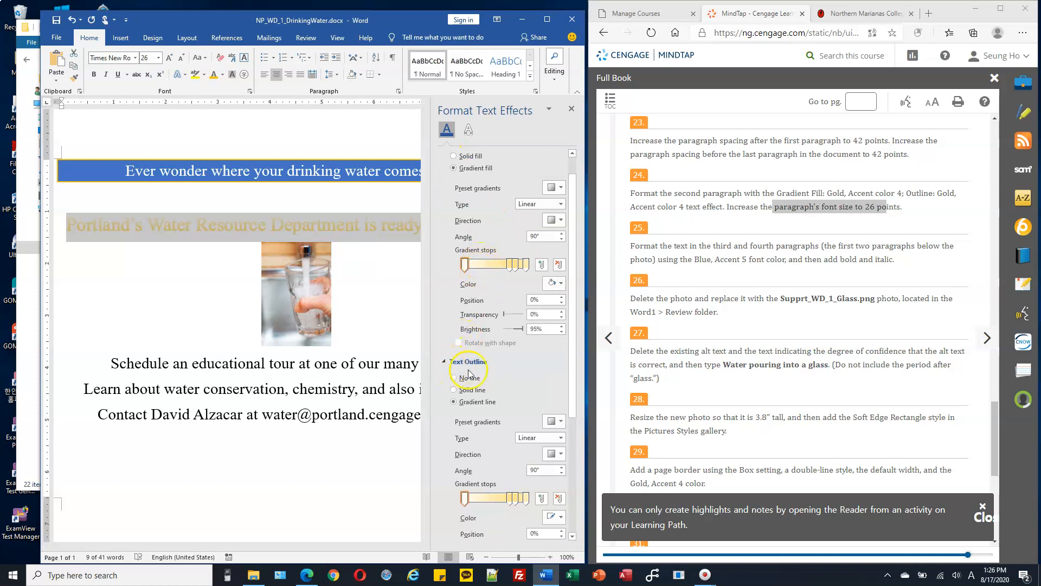
left_click(454, 379)
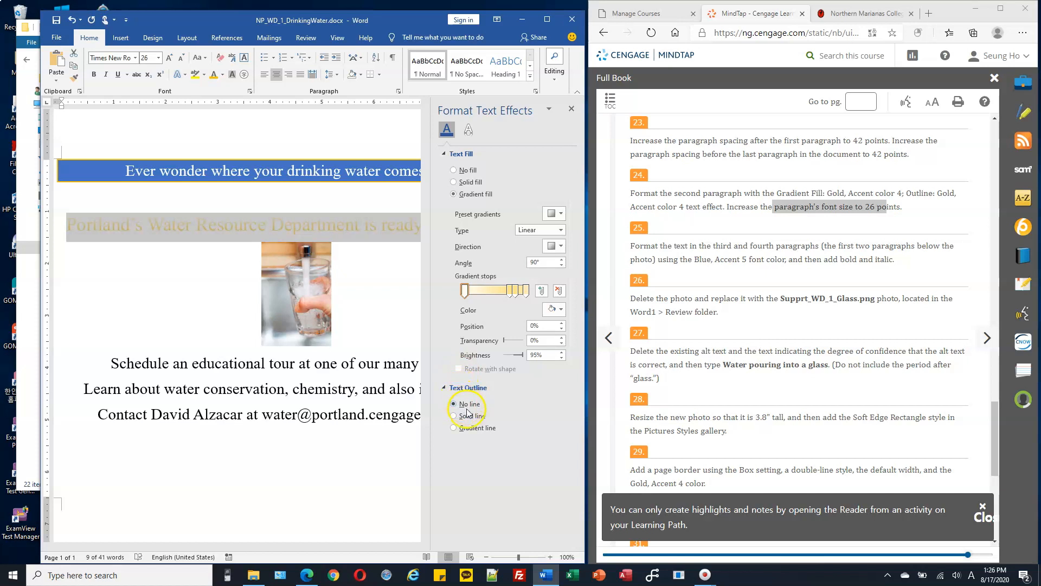
left_click(455, 417)
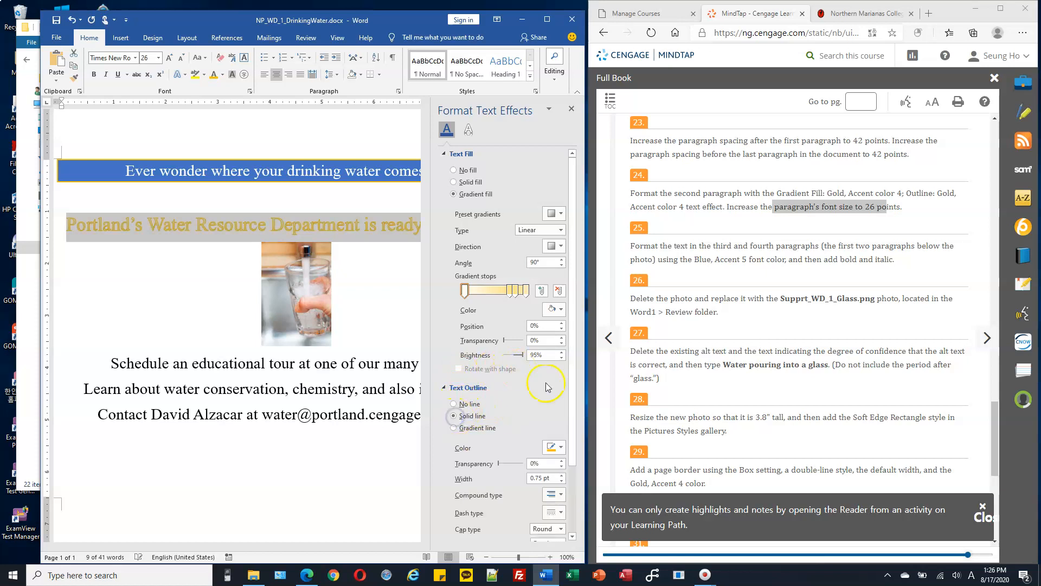
scroll(510, 328, "down", 3)
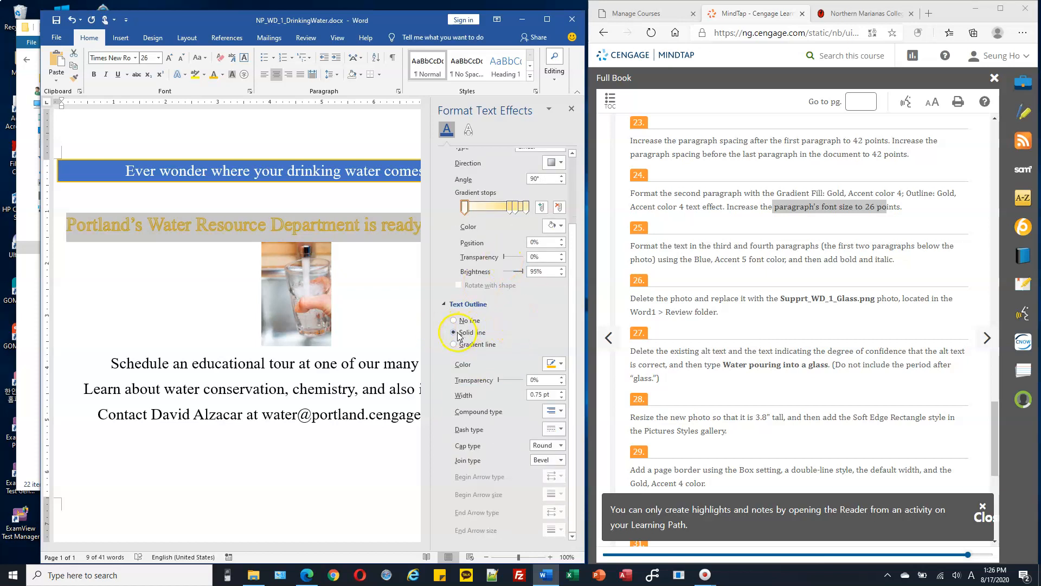
left_click(561, 365)
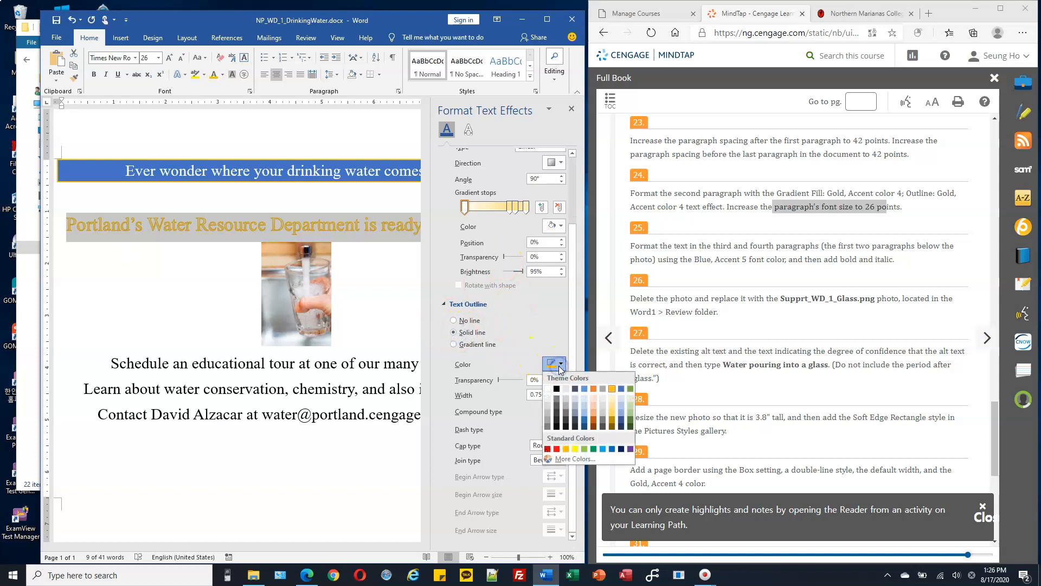
left_click(613, 390)
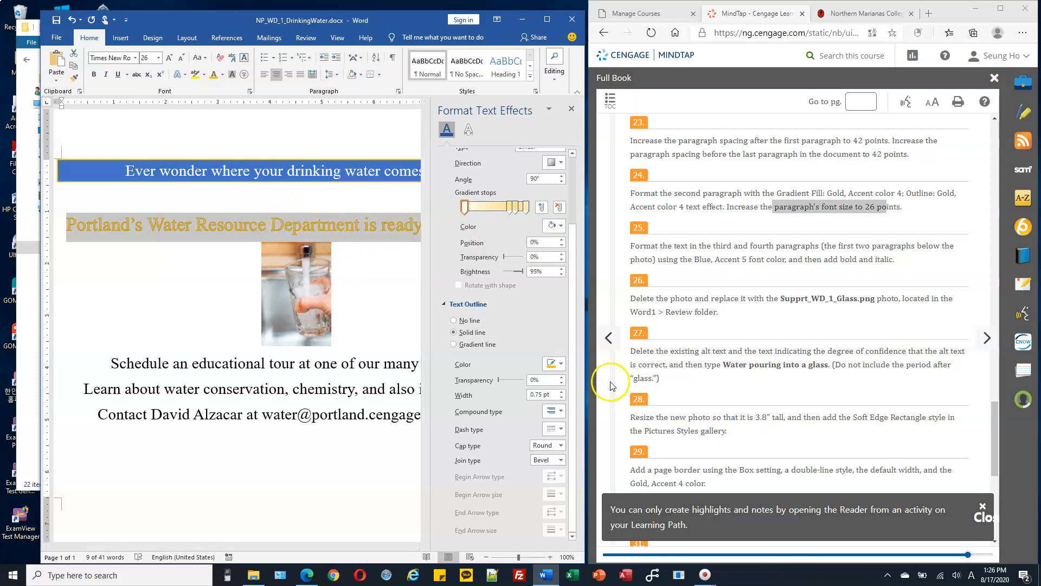
left_click(560, 365)
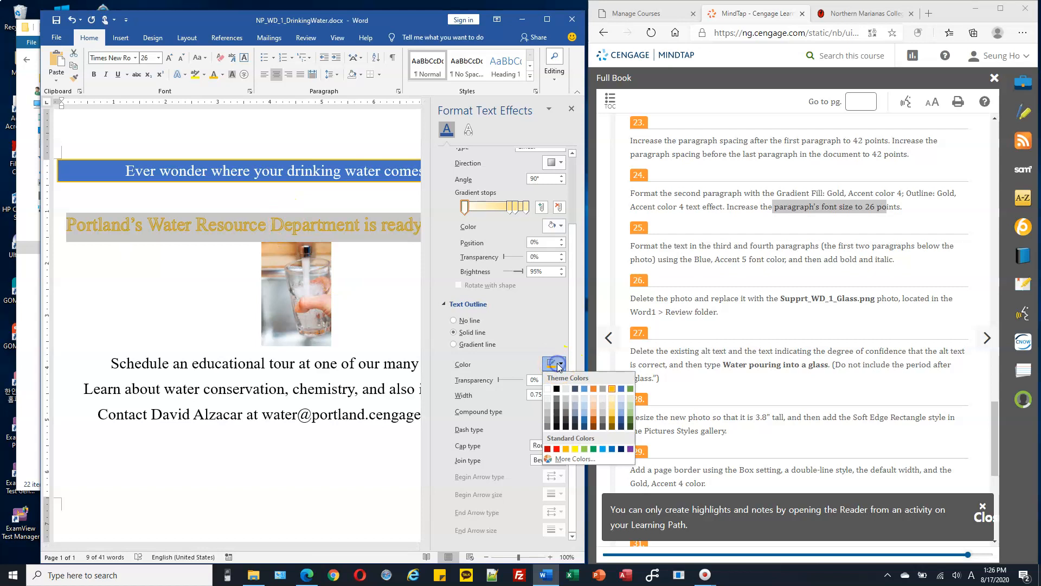
left_click(613, 389)
scroll(486, 217, "up", 3)
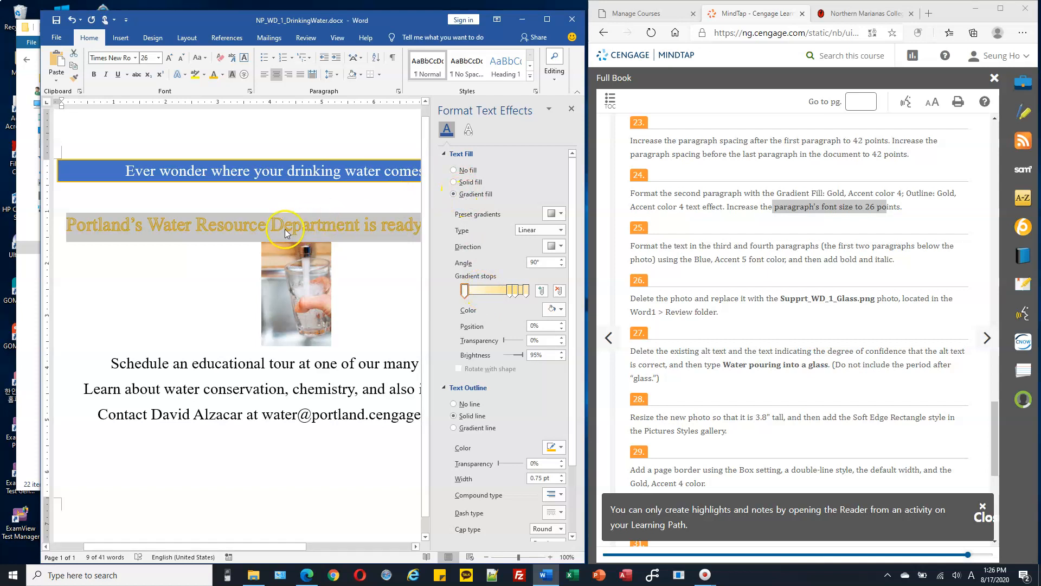
- Review textbook instruction 24 on the second paragraph's gradient fill, outline and font size
left_click(880, 193)
left_click_drag(645, 191, 911, 221)
left_click(893, 210)
left_click_drag(630, 192, 898, 210)
left_click(835, 193)
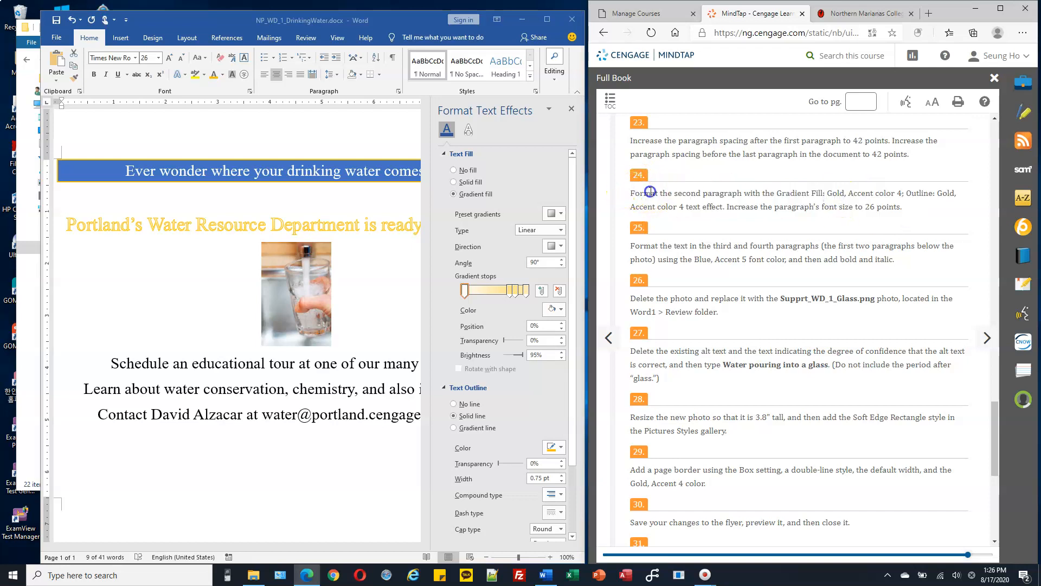
left_click_drag(649, 191, 957, 226)
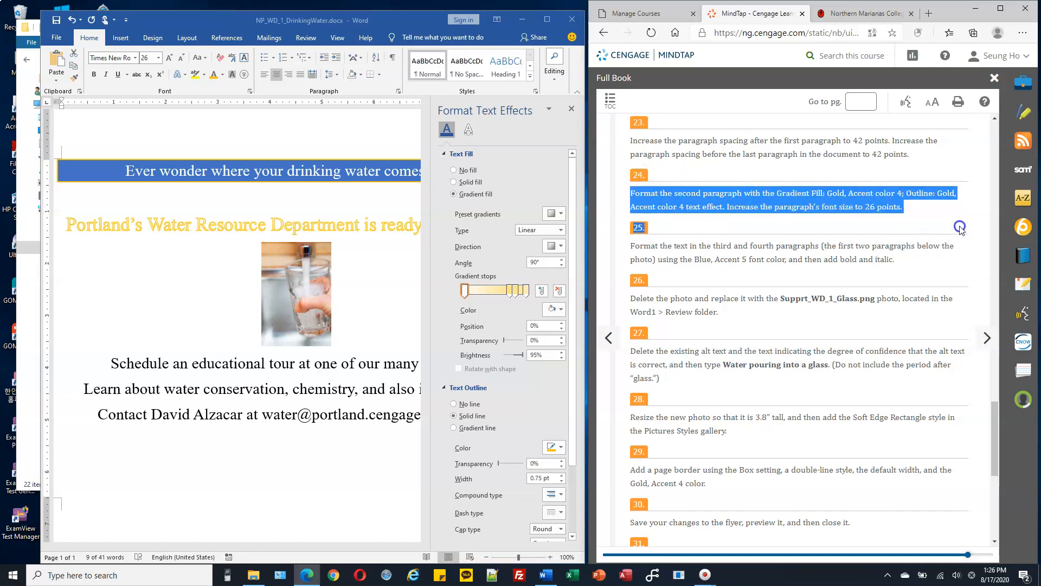
- Reapply the lightest gold preset gradient as the text fill of the second paragraph
left_click(222, 76)
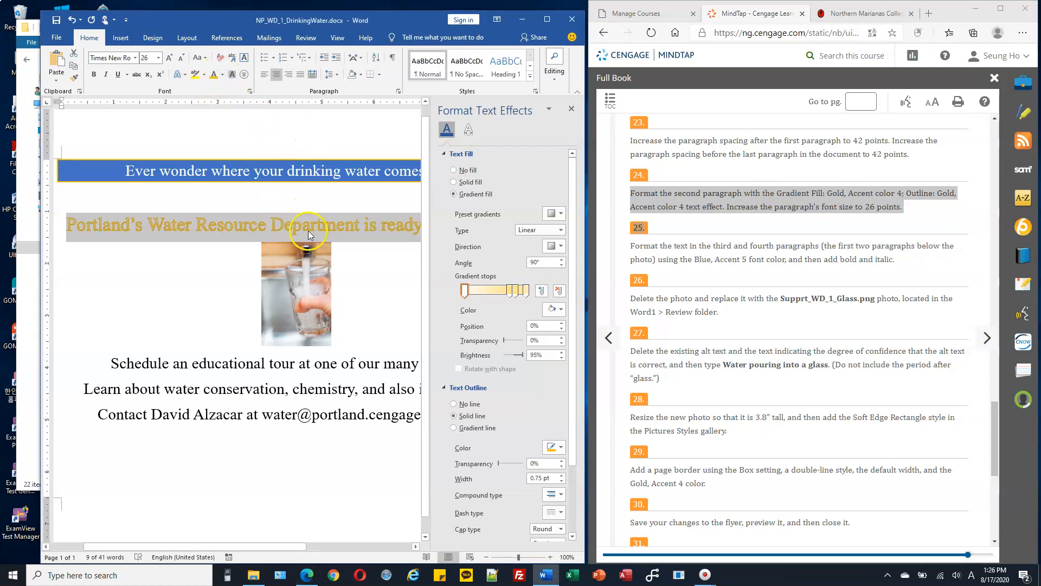
left_click(222, 75)
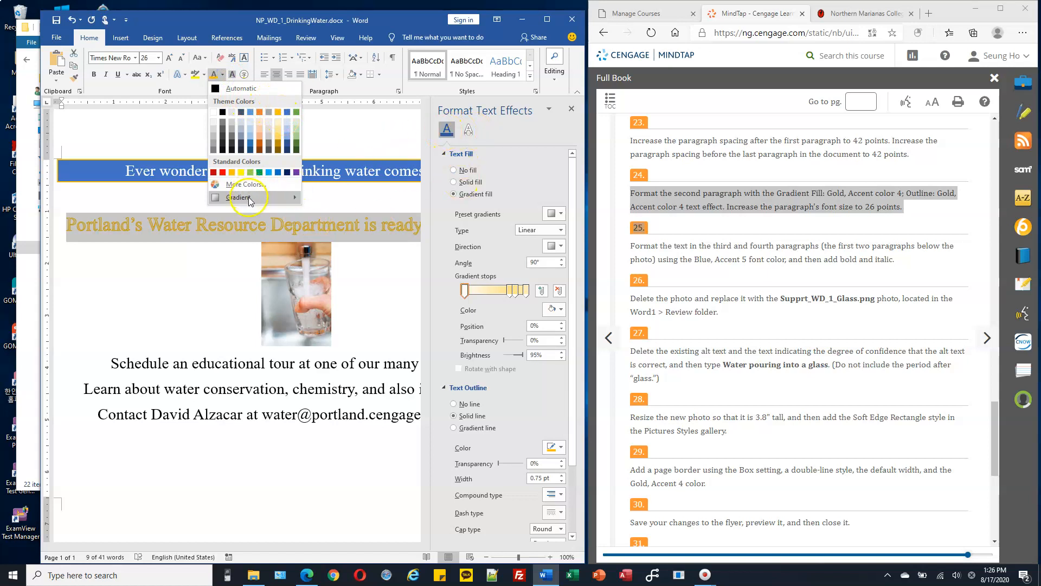
mouse_move(252, 198)
left_click(342, 320)
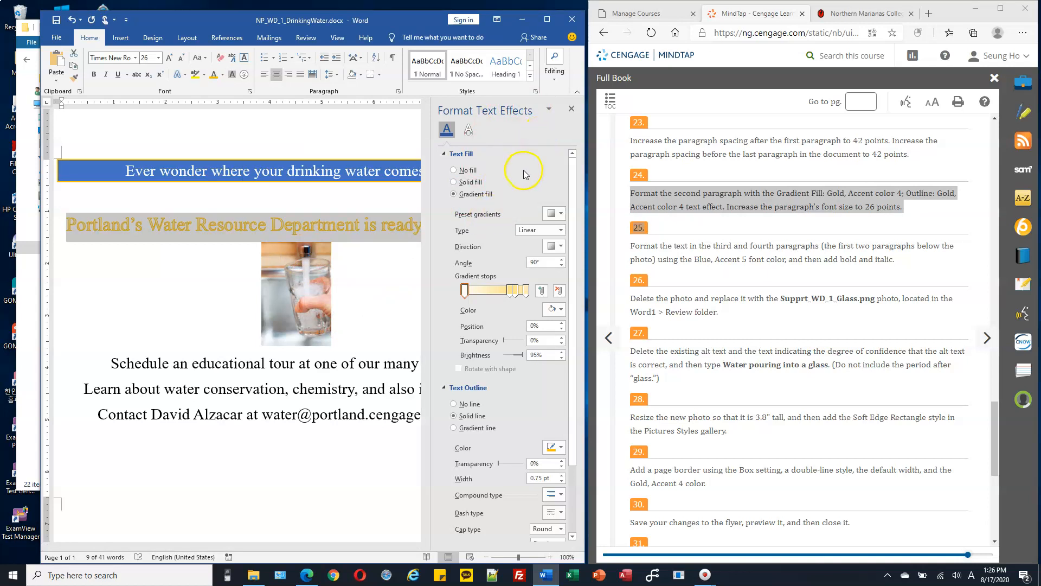
left_click(445, 154)
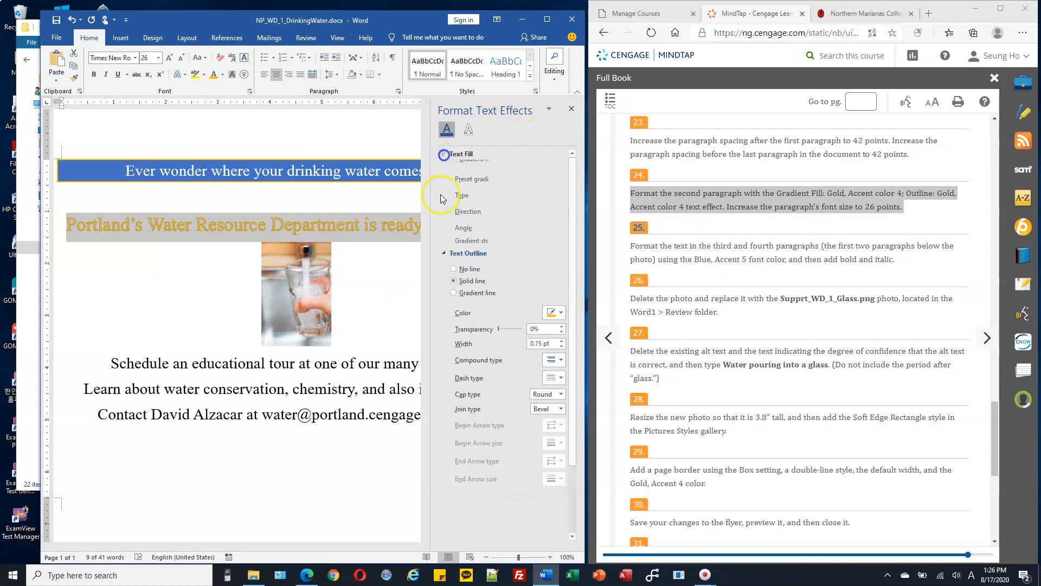
left_click(444, 170)
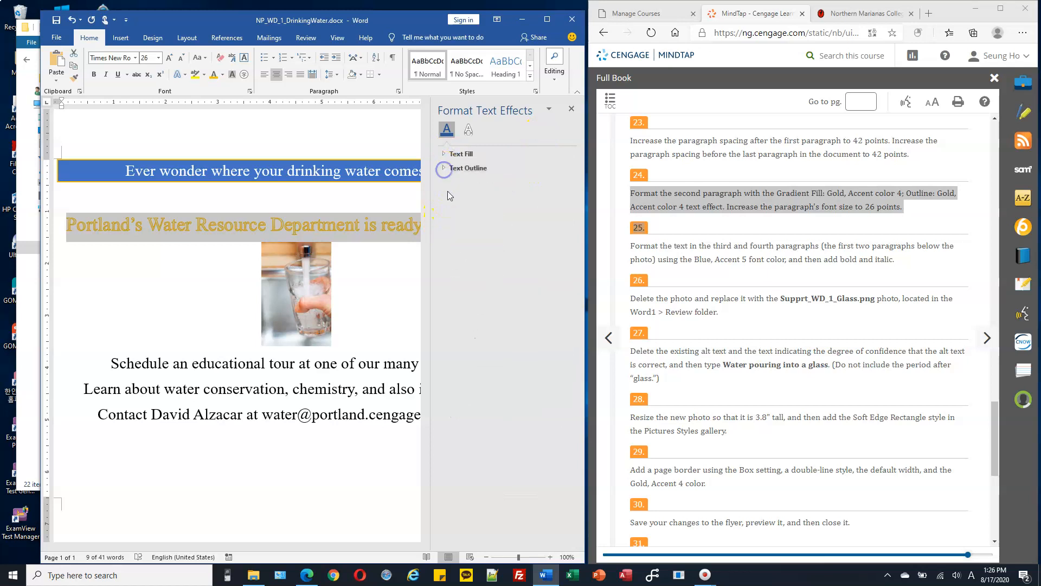
left_click(443, 155)
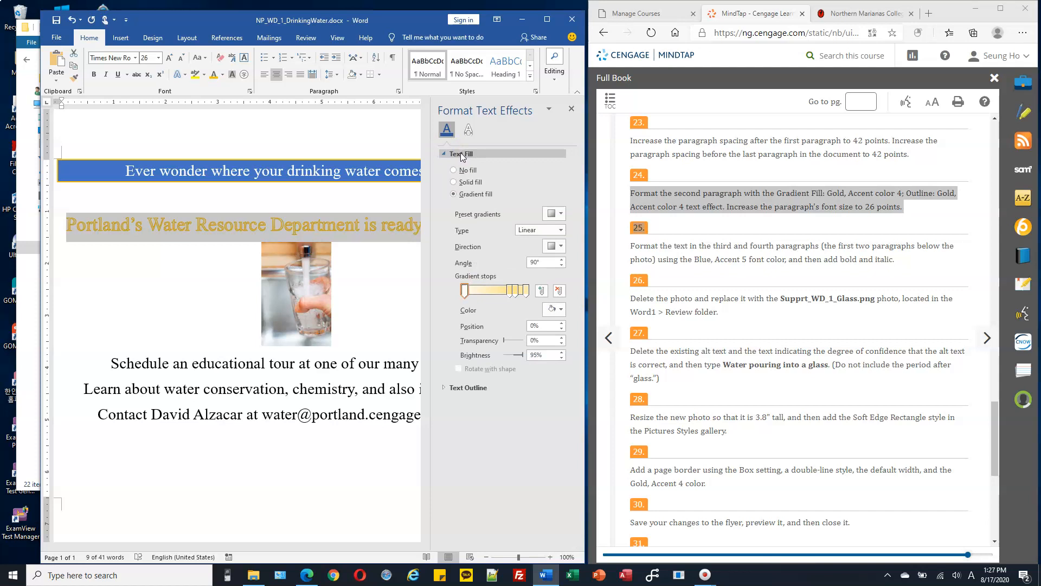
left_click(490, 198)
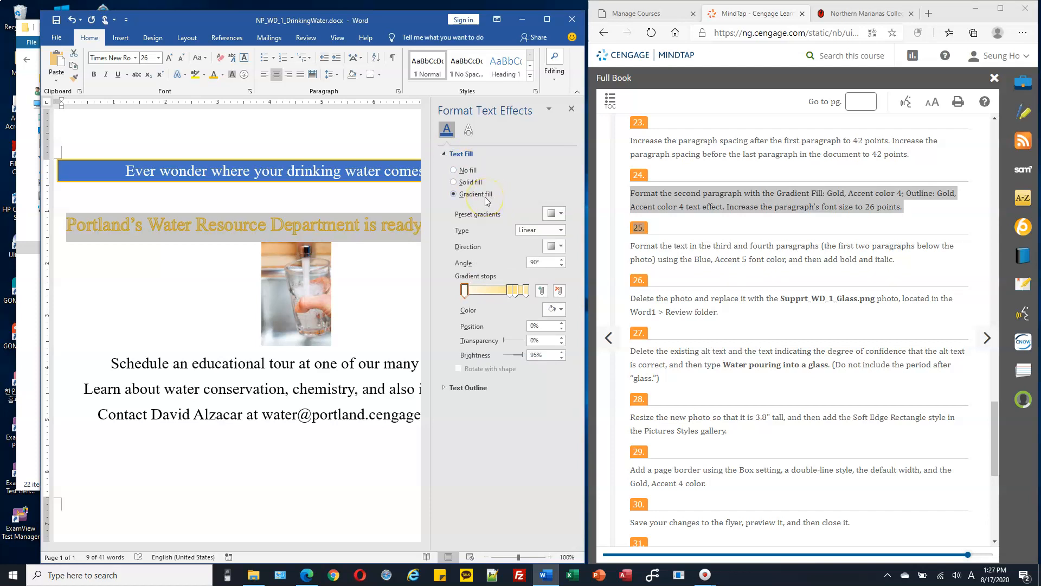
left_click(553, 213)
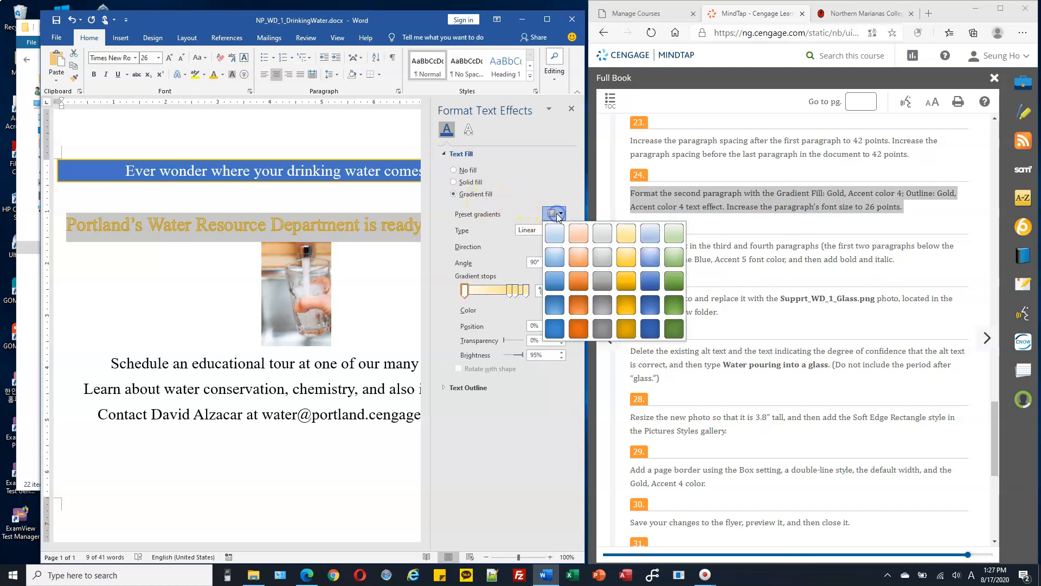
left_click(627, 234)
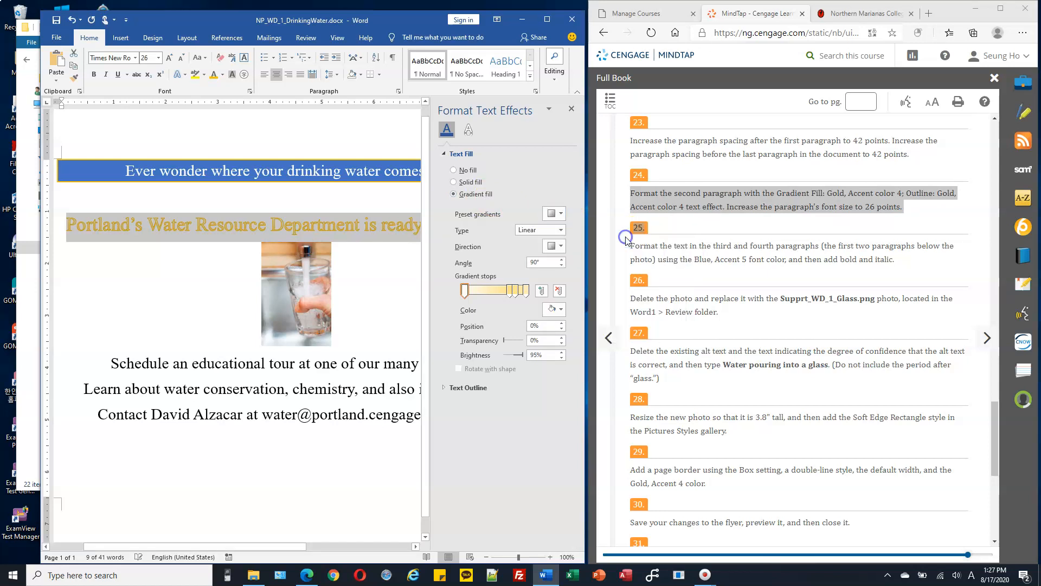
- Reapply Gold, Accent 4 to the second paragraph's solid text outline and close the text effects settings
left_click(445, 154)
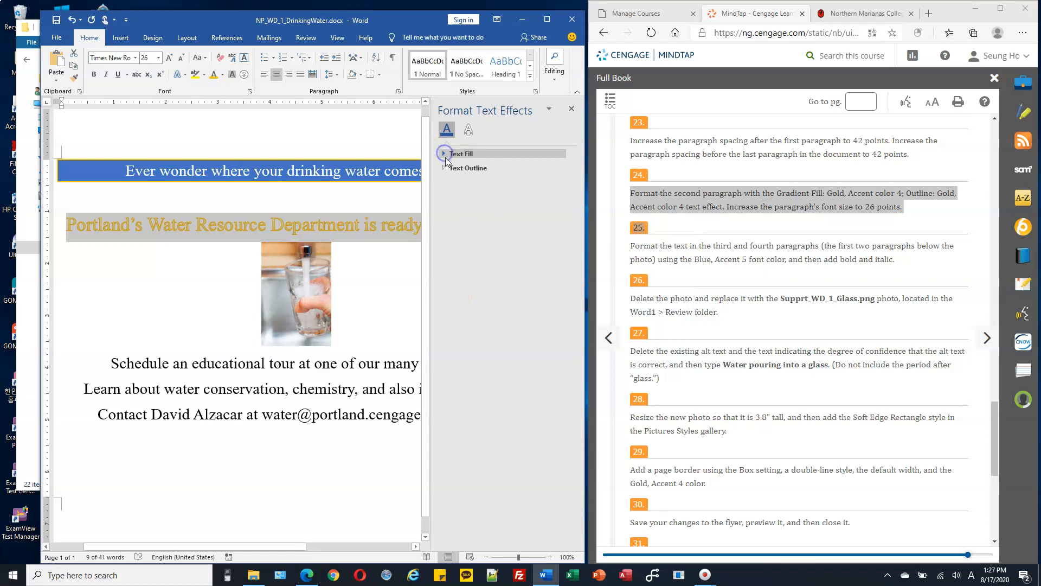
left_click(441, 168)
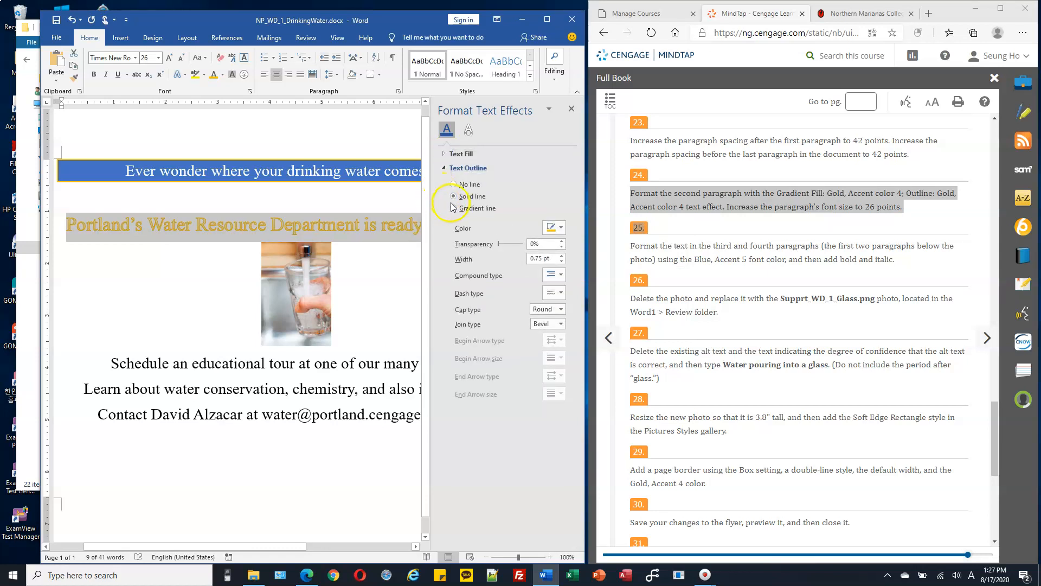
left_click(561, 229)
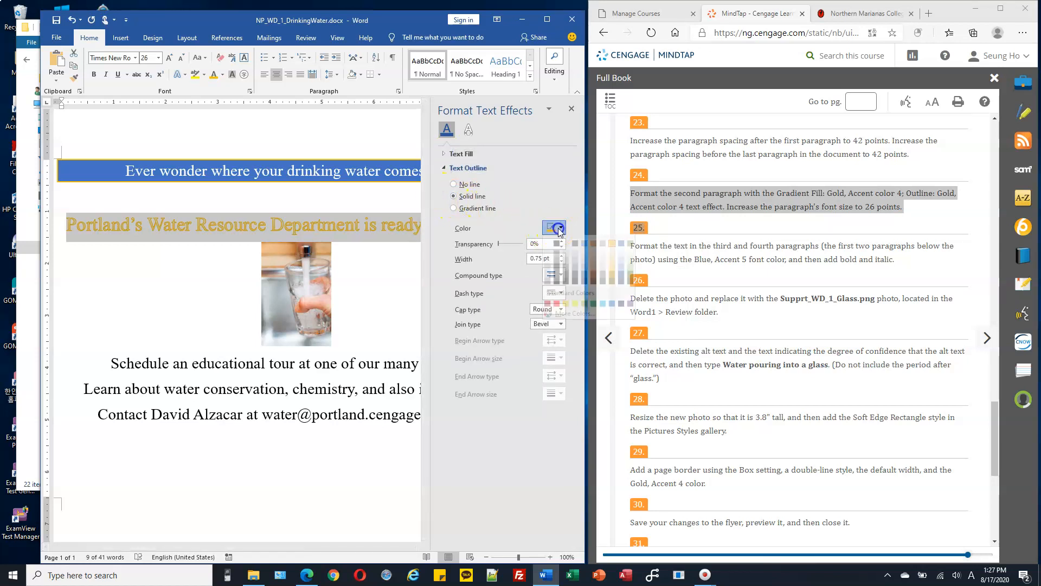
left_click(584, 254)
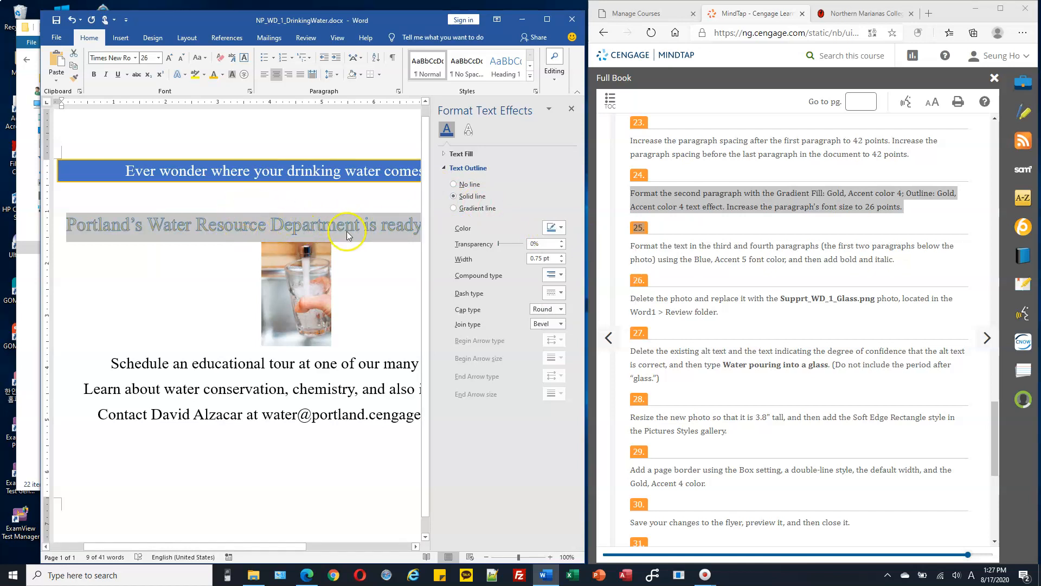
left_click(561, 229)
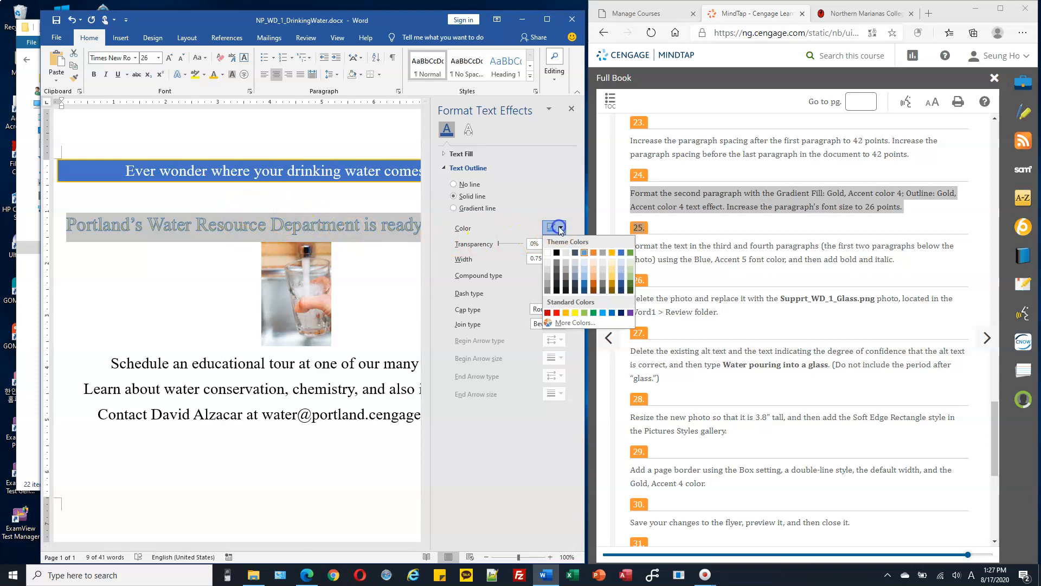
left_click(612, 253)
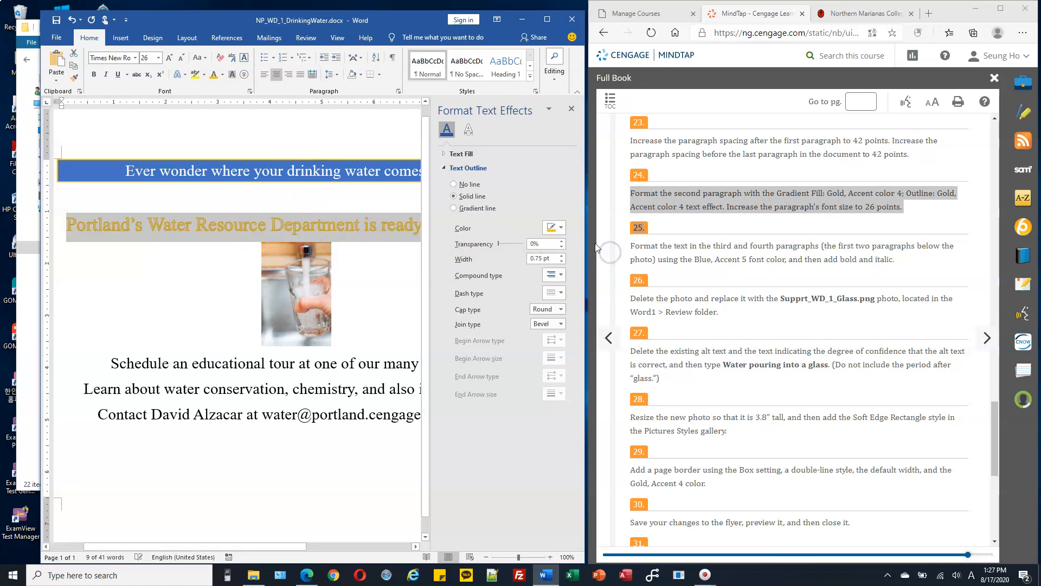
left_click(572, 109)
left_click(389, 225)
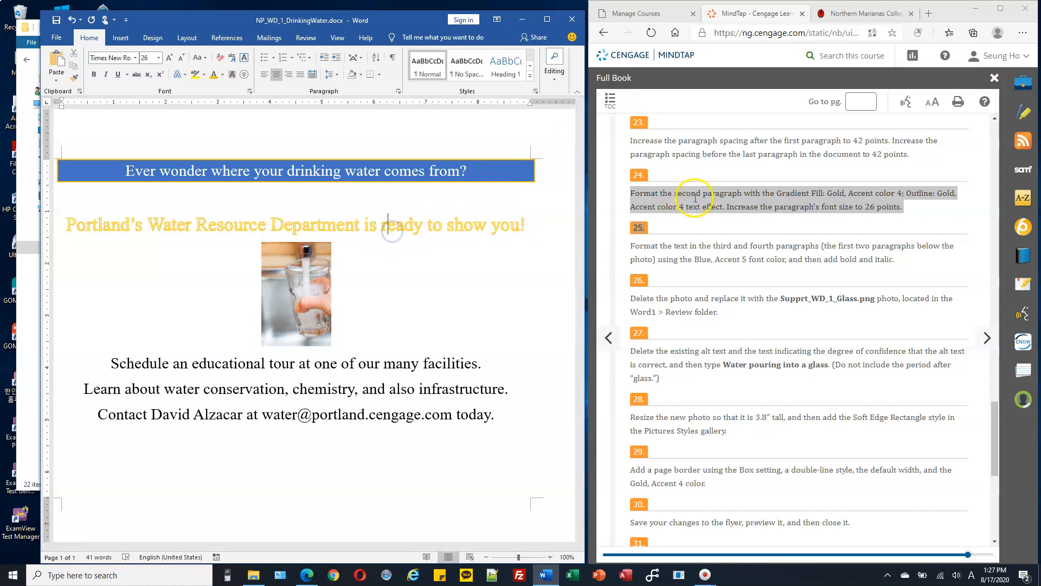
- Format the two paragraphs directly below the photo with the Blue, Accent 5 font color, bold and italic
left_click(696, 247)
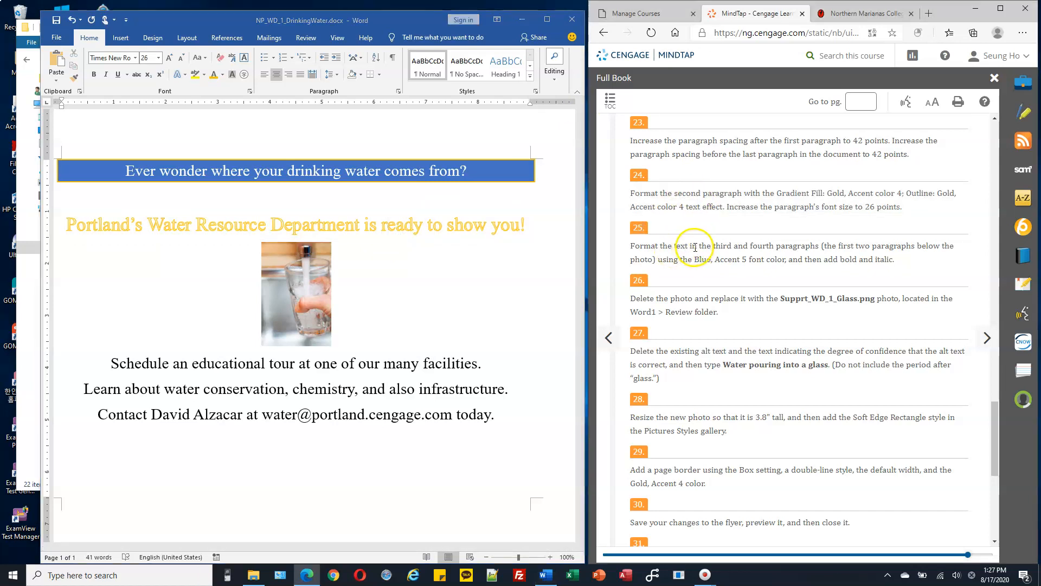
left_click(89, 364)
left_click(111, 364)
left_click_drag(110, 363, 446, 364)
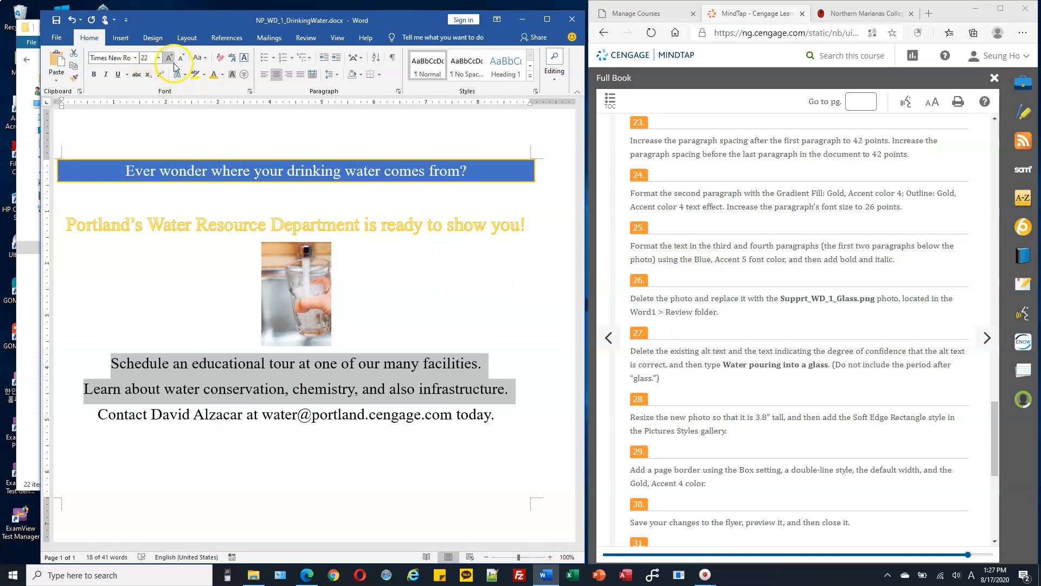
left_click(222, 75)
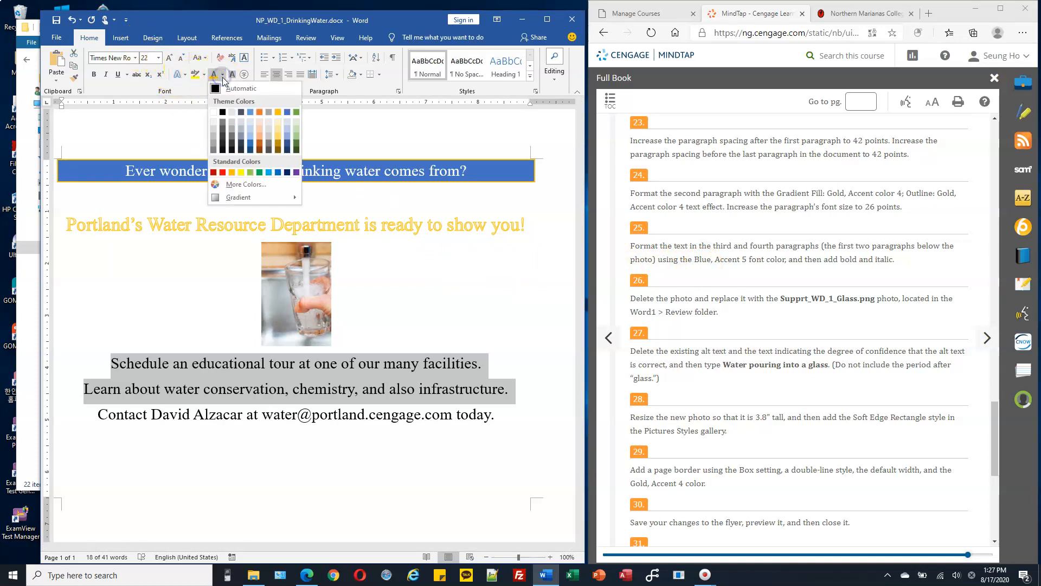
left_click(288, 114)
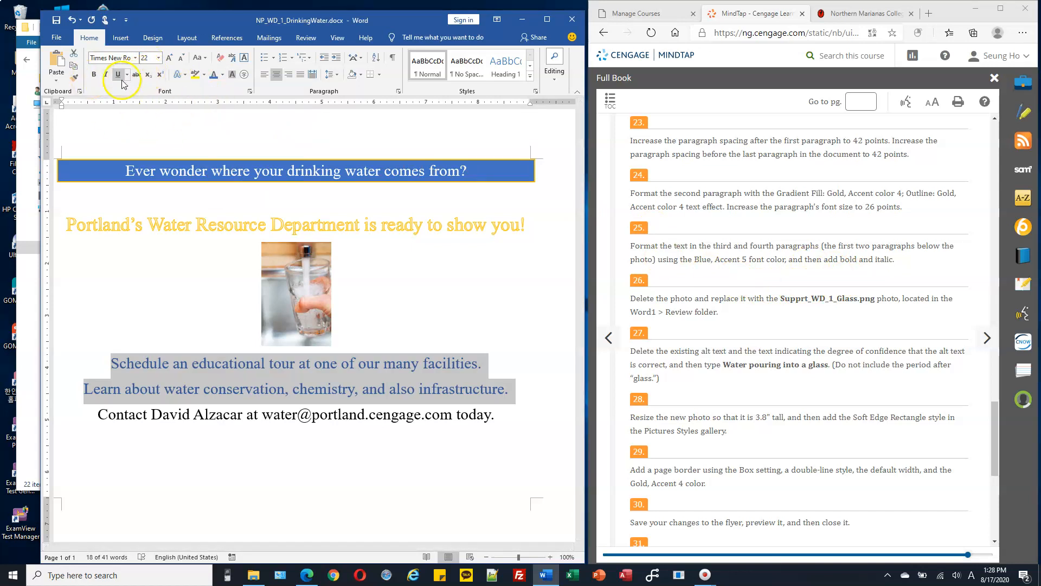
left_click(95, 76)
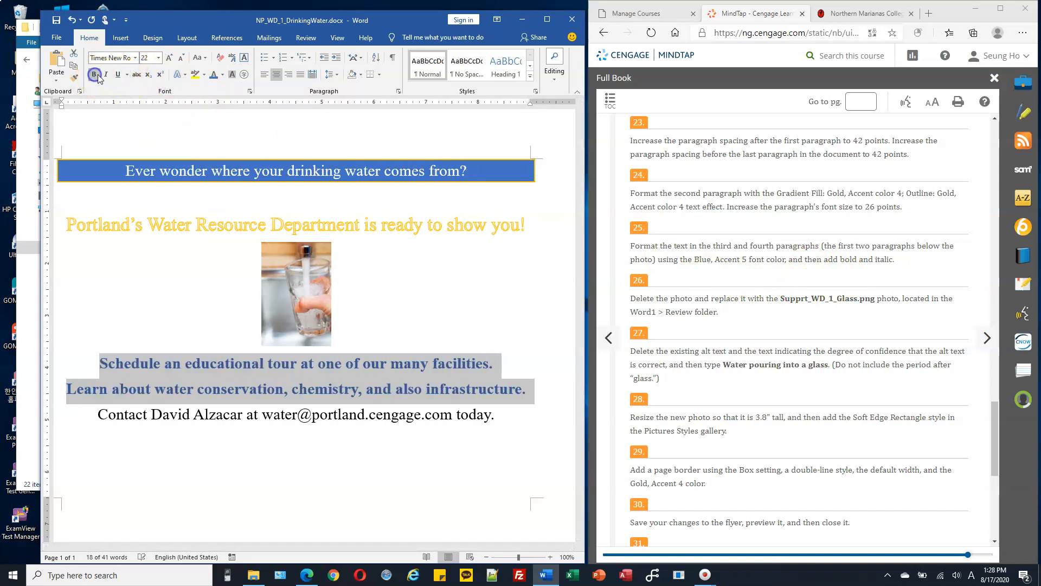
left_click(107, 76)
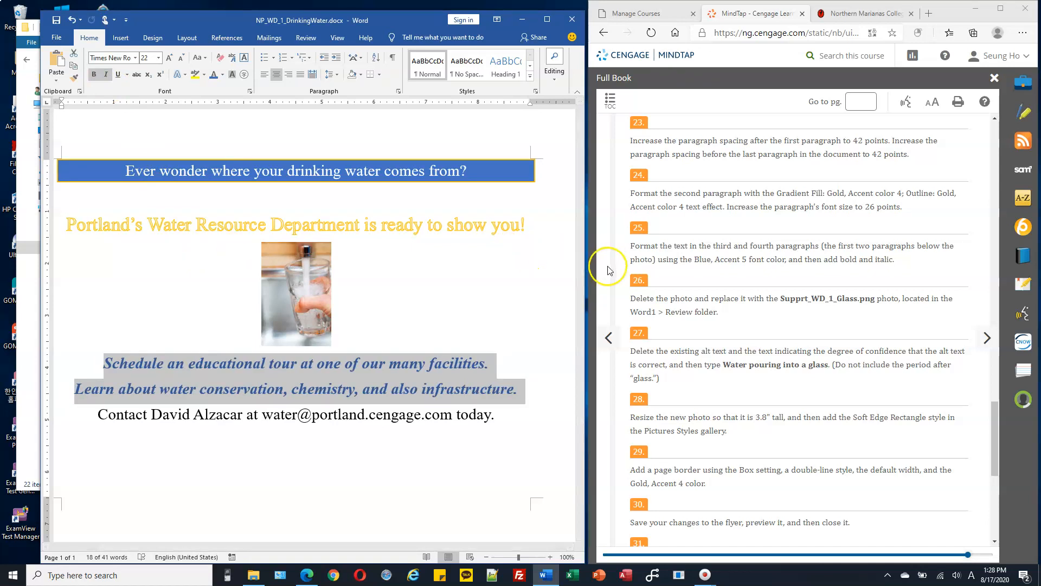
- Check textbook instruction 26 on replacing the photo, and cut the existing water glass photo from the flyer
scroll(779, 258, "down", 2)
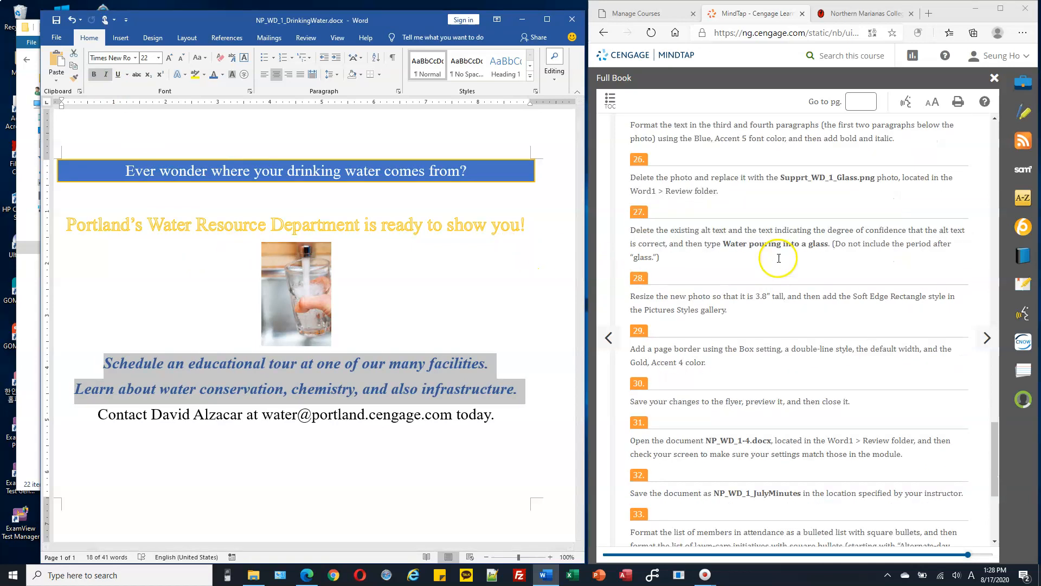
left_click(692, 232)
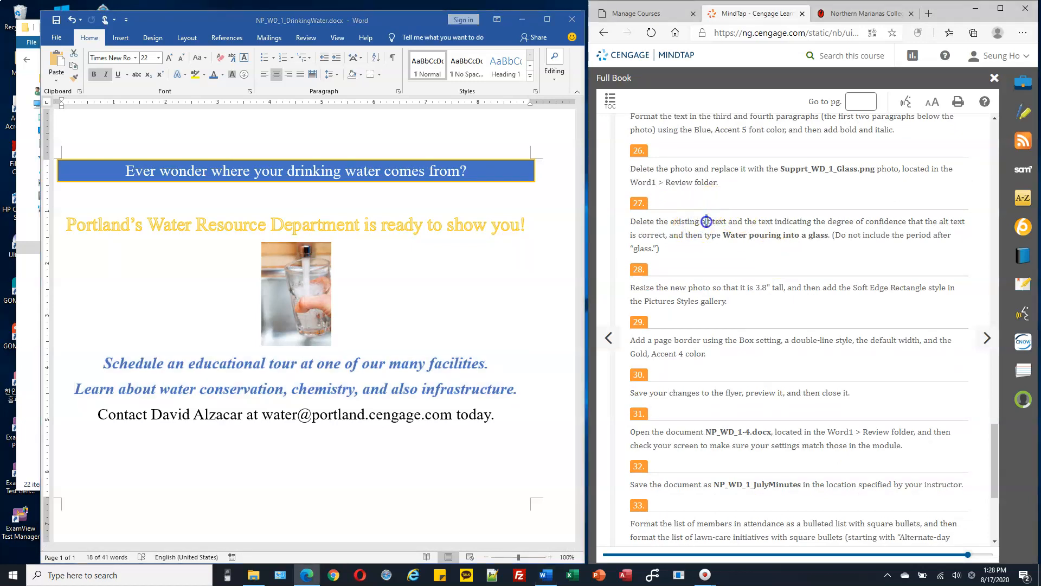
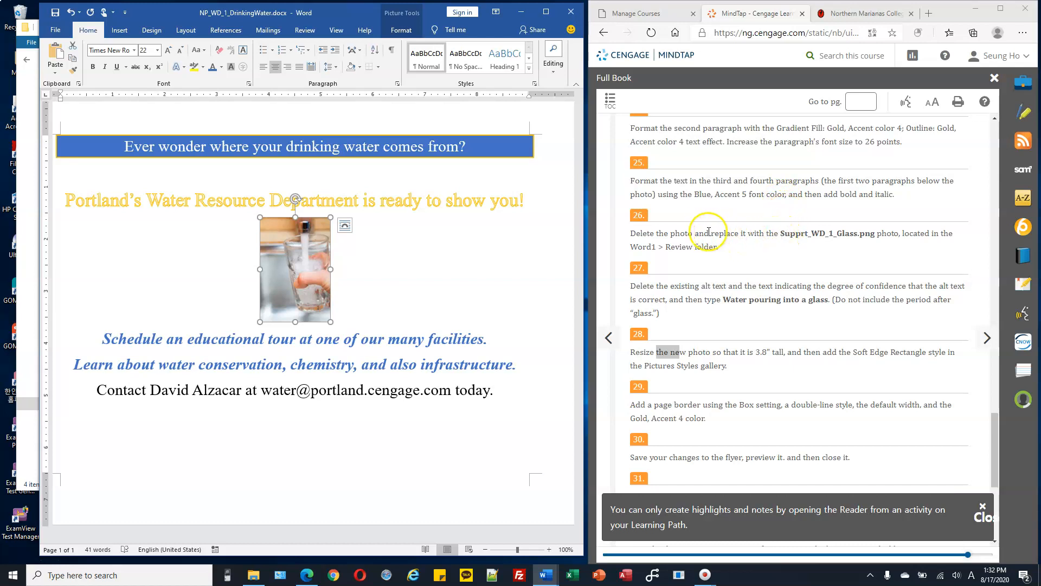
left_click(658, 236)
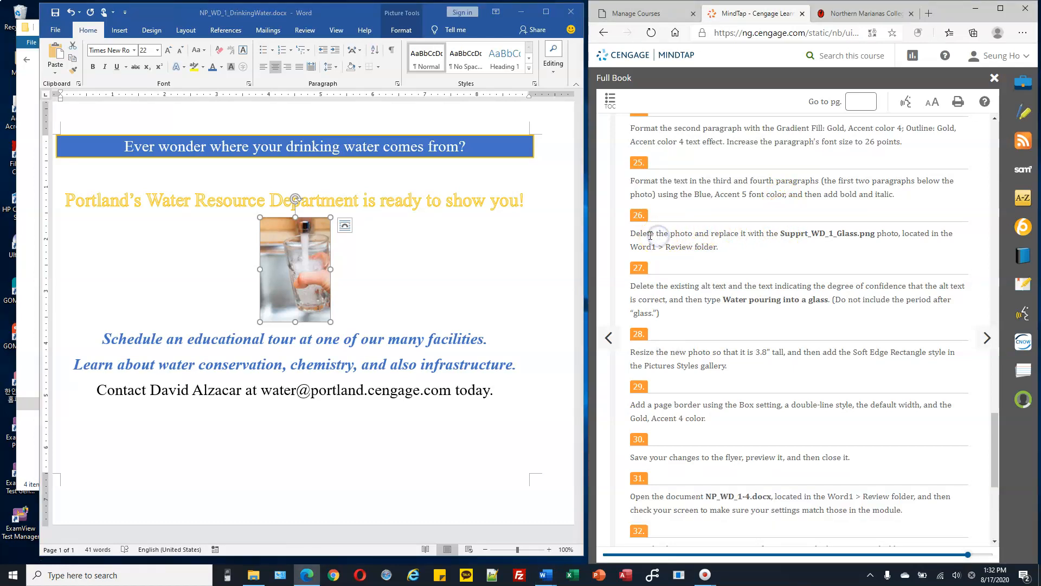
left_click_drag(674, 235, 865, 234)
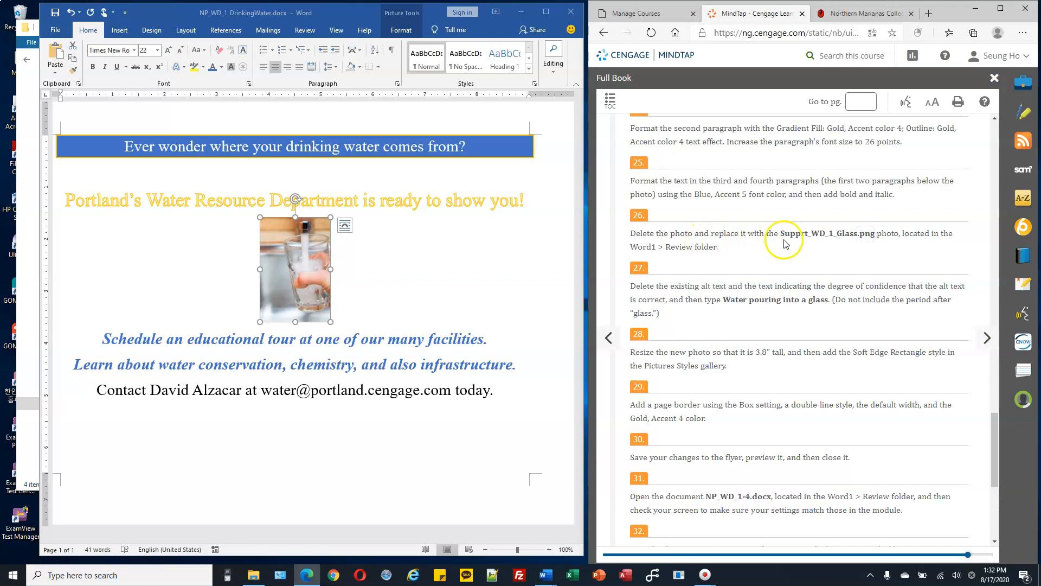
left_click(293, 248)
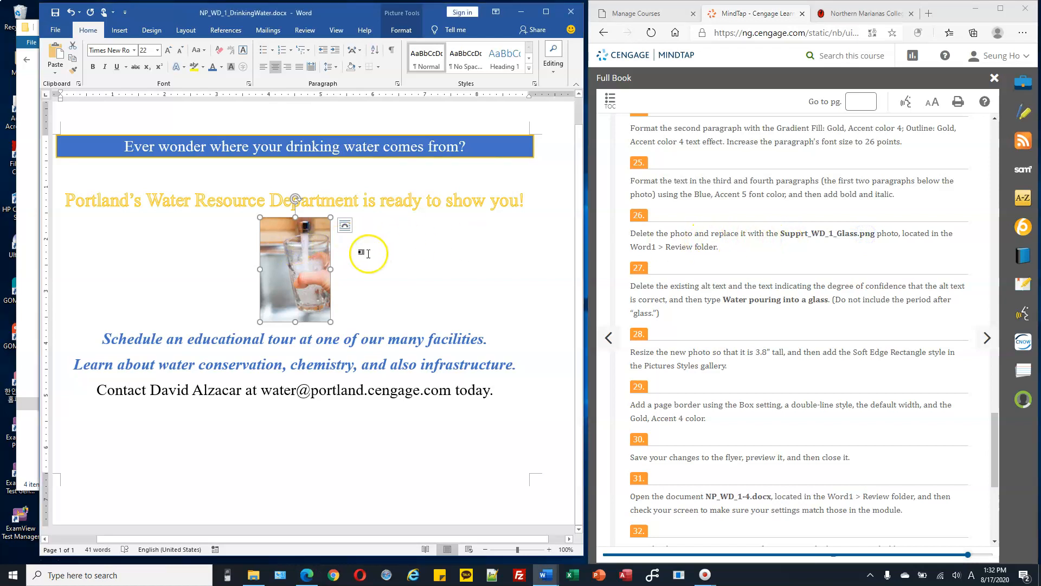
right_click(303, 257)
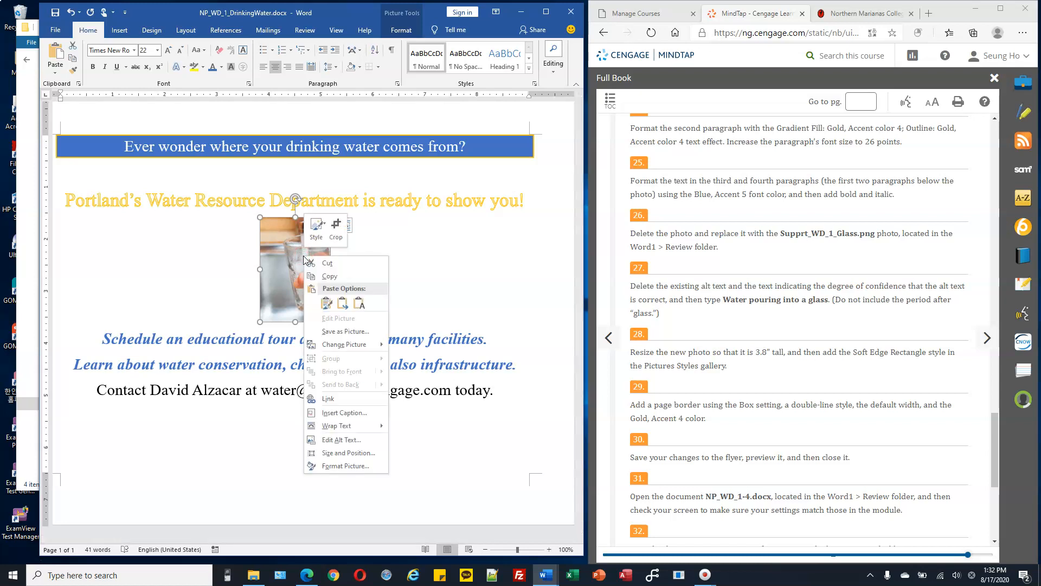
left_click(328, 263)
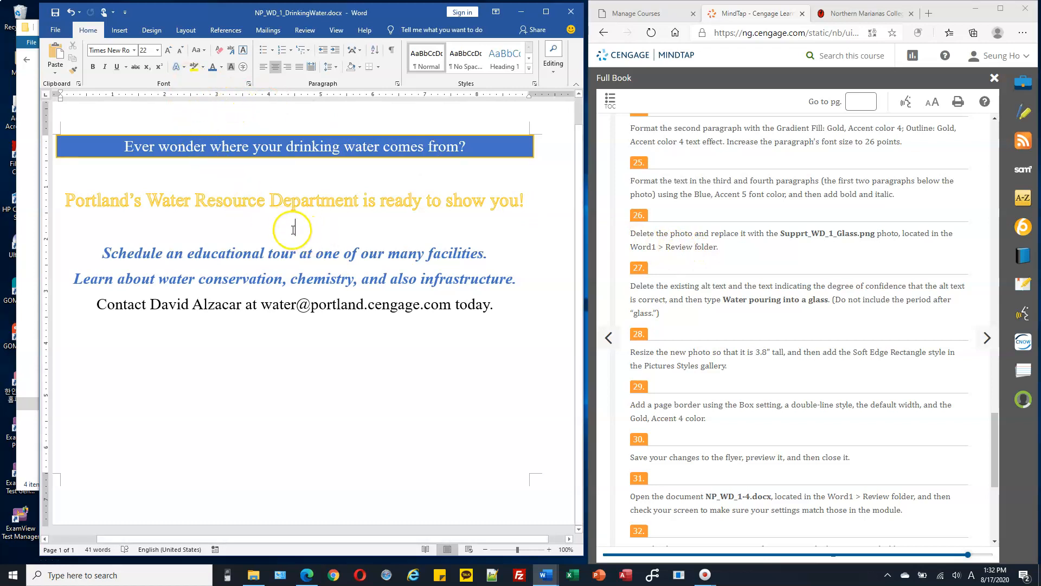
- Start inserting a picture from this device and browse to C: > CS103 > Student Data Files
left_click(120, 31)
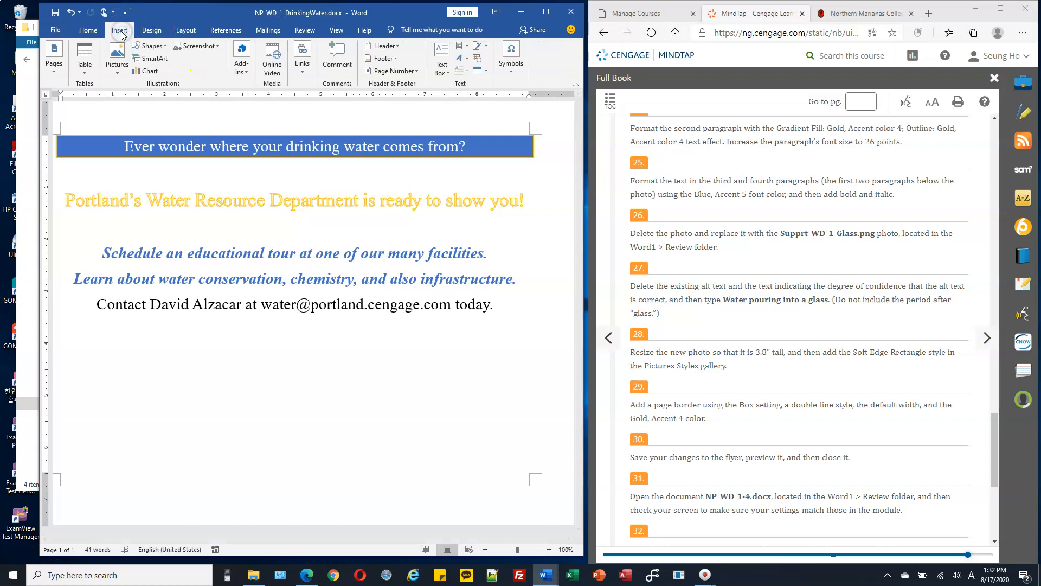
left_click(119, 75)
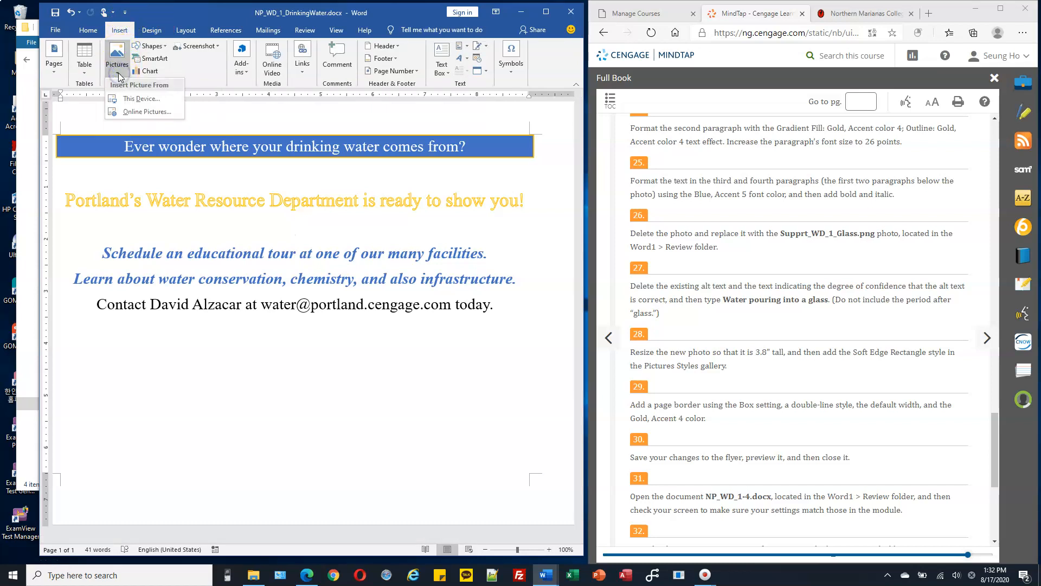
left_click(154, 101)
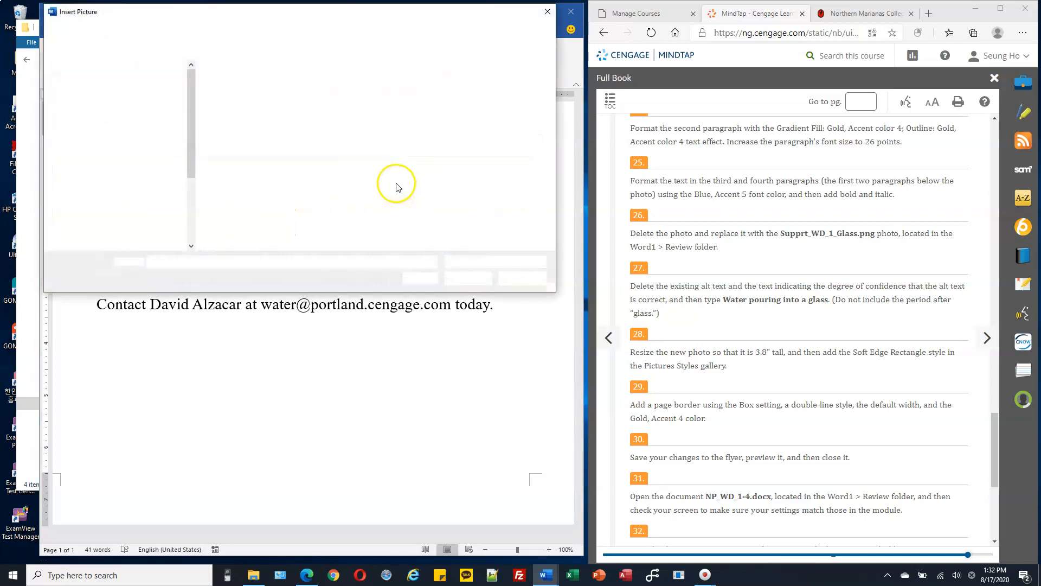
left_click_drag(191, 162, 192, 198)
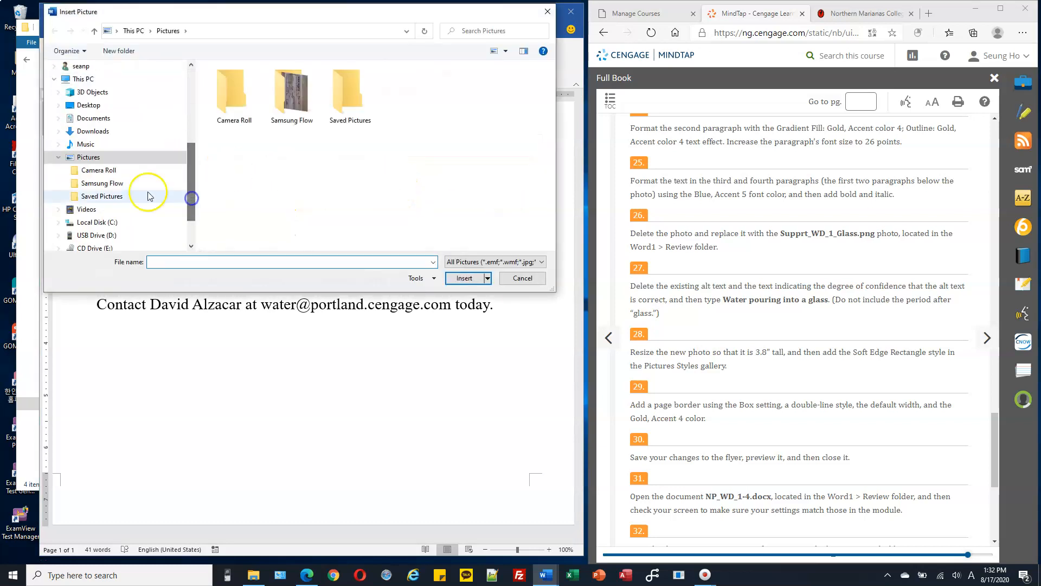
left_click(58, 222)
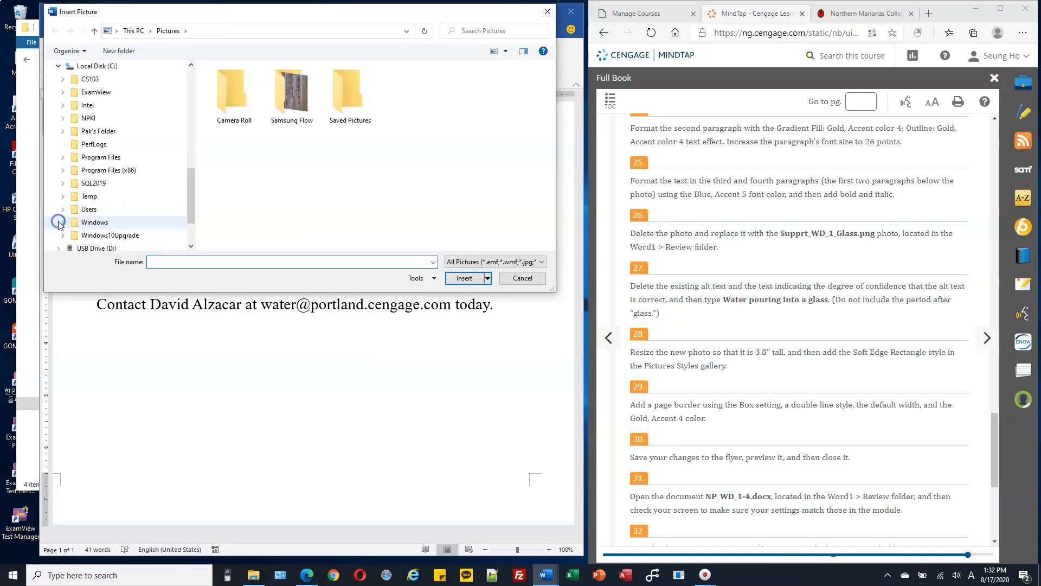
left_click(63, 79)
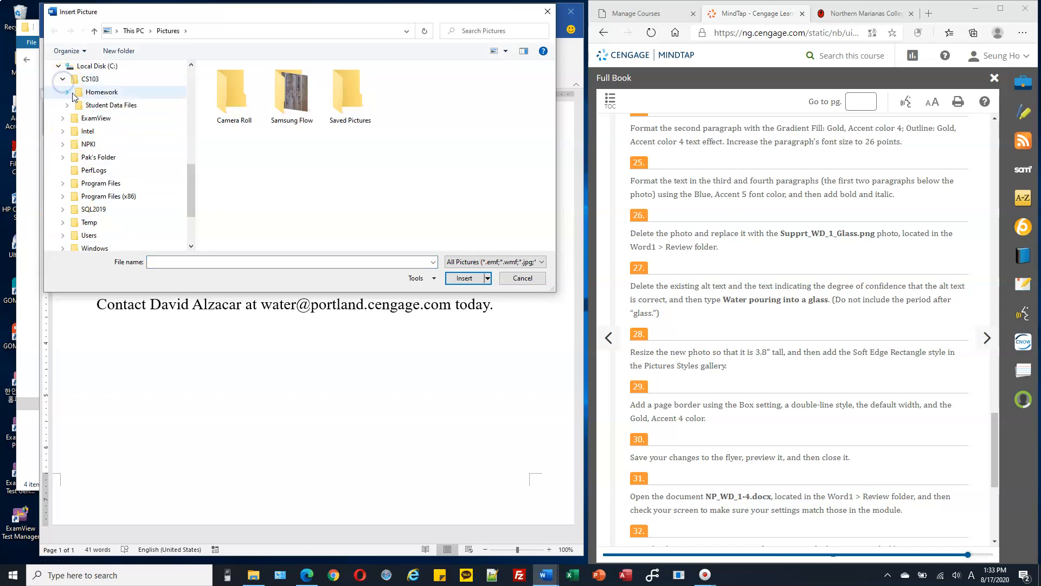
left_click(68, 106)
left_click(100, 105)
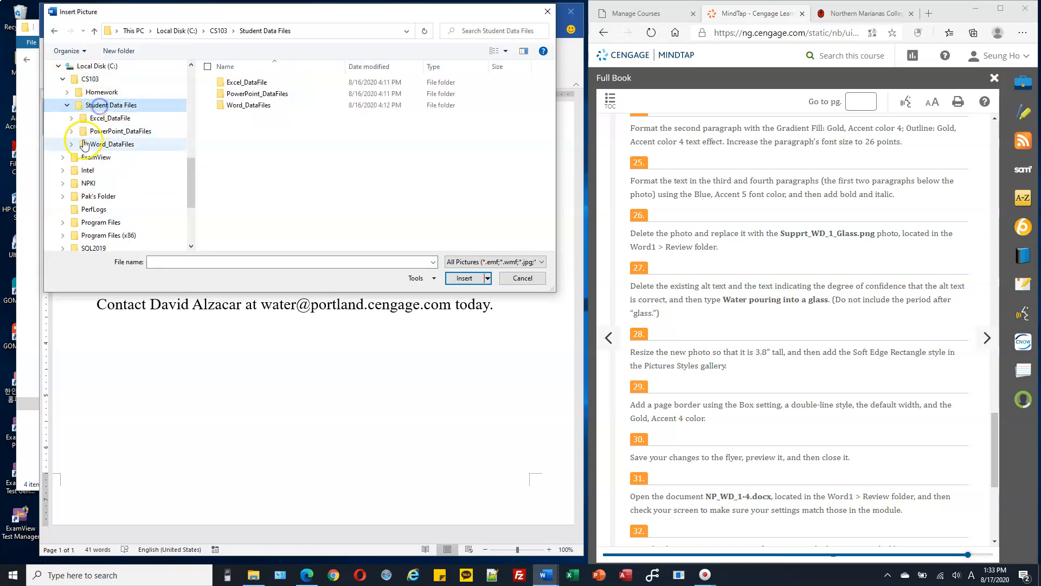
- Insert Support_WD_1_Glass.PNG from Word_DataFiles > Word Module1_DataFile > Word1 > Review between the second and third paragraphs
left_click(74, 144)
left_click(112, 105)
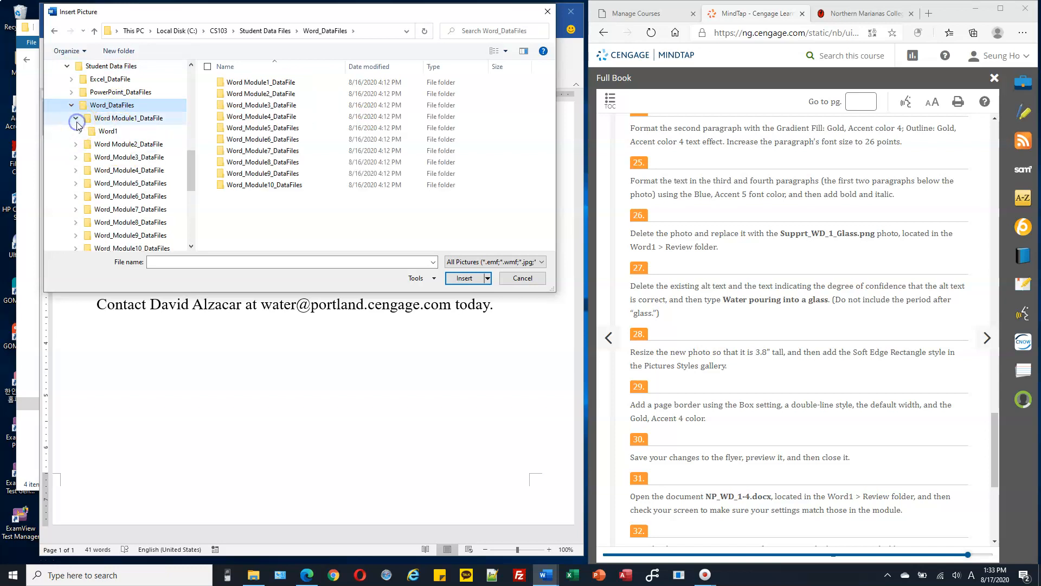
left_click(75, 118)
left_click(80, 132)
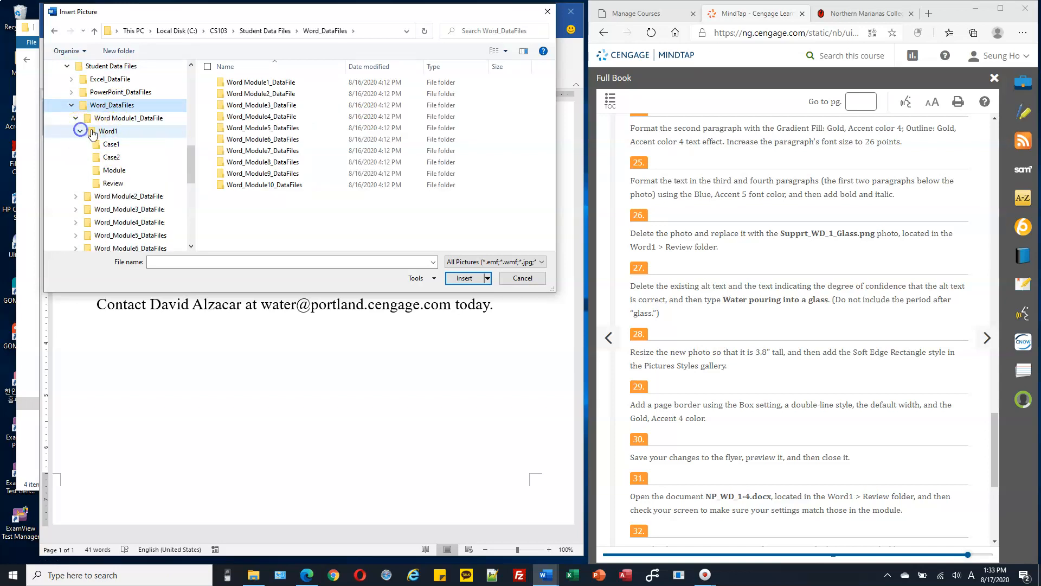
left_click(106, 131)
left_click(109, 185)
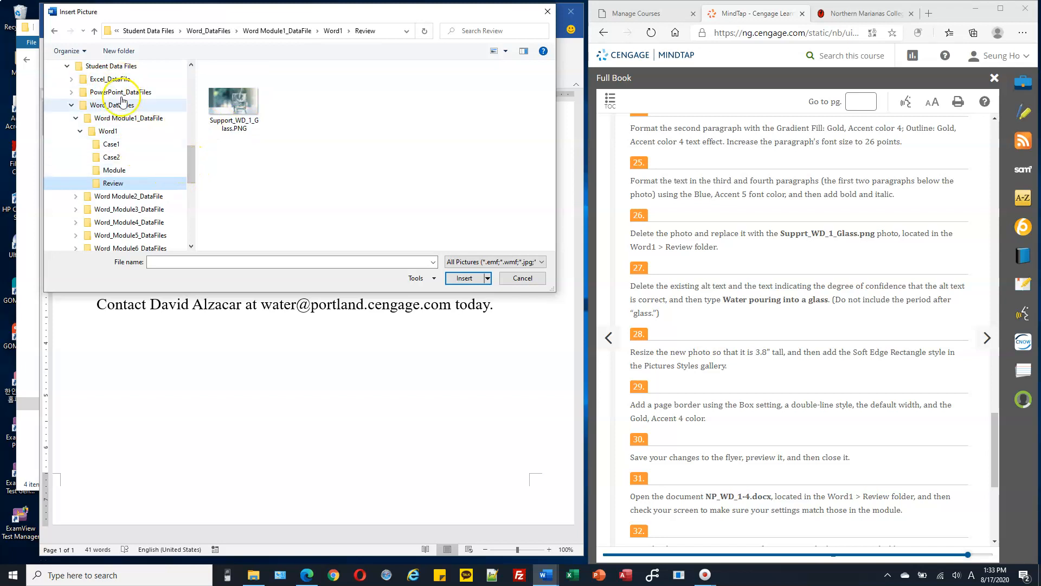
left_click(239, 106)
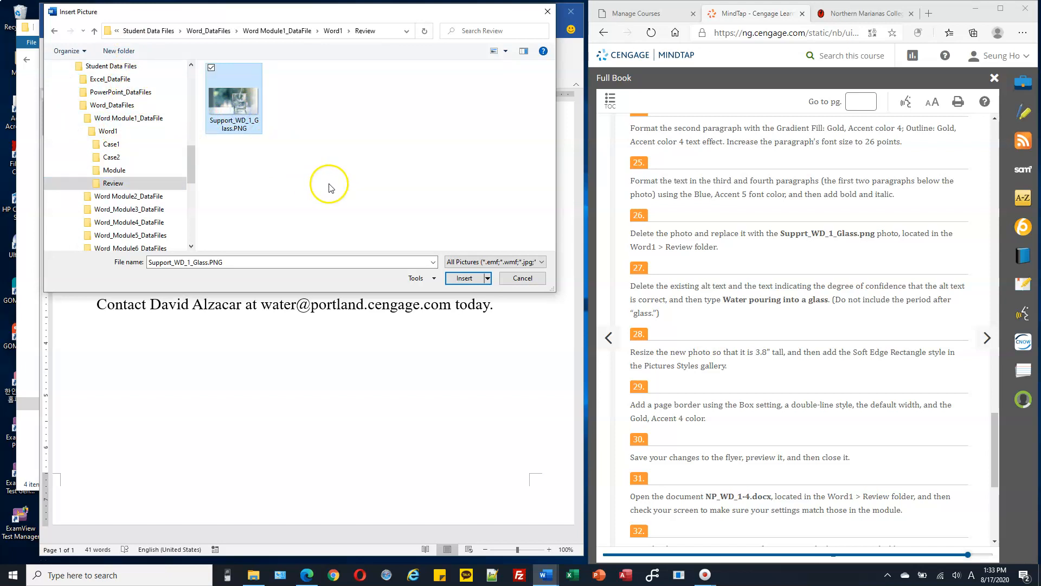
left_click(469, 281)
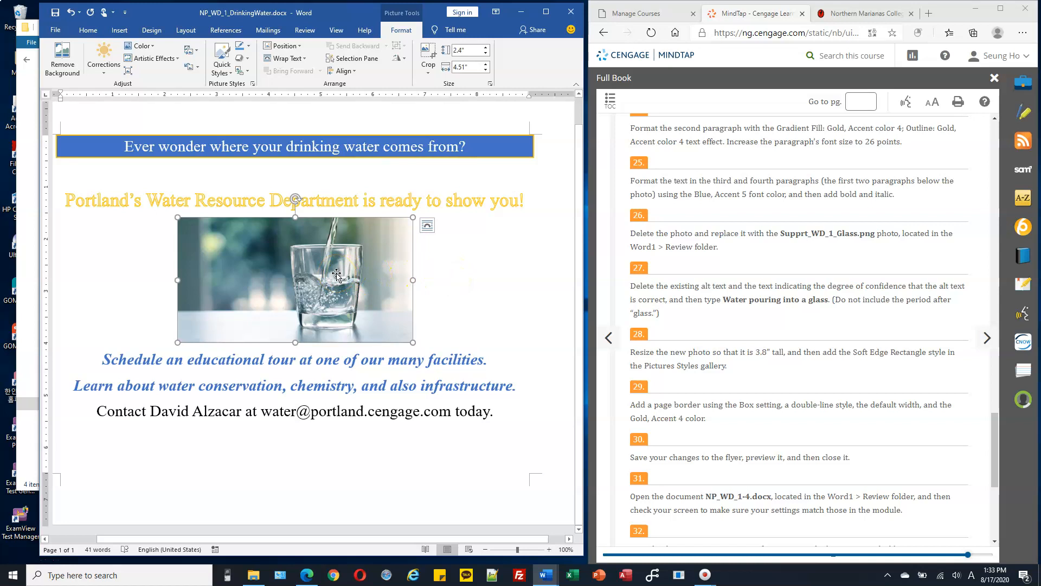
- Check textbook instruction 28 on the photo's size, and set the new water glass photo's height to 3.8"
left_click(775, 271)
scroll(775, 273, "down", 1)
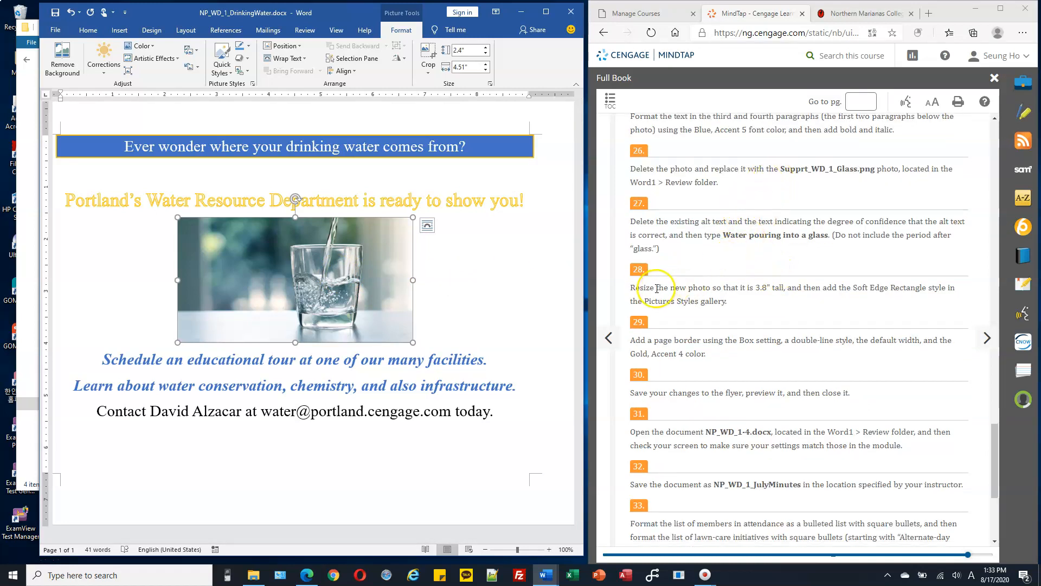
left_click_drag(657, 288, 715, 289)
left_click_drag(684, 230, 731, 231)
left_click_drag(668, 287, 732, 292)
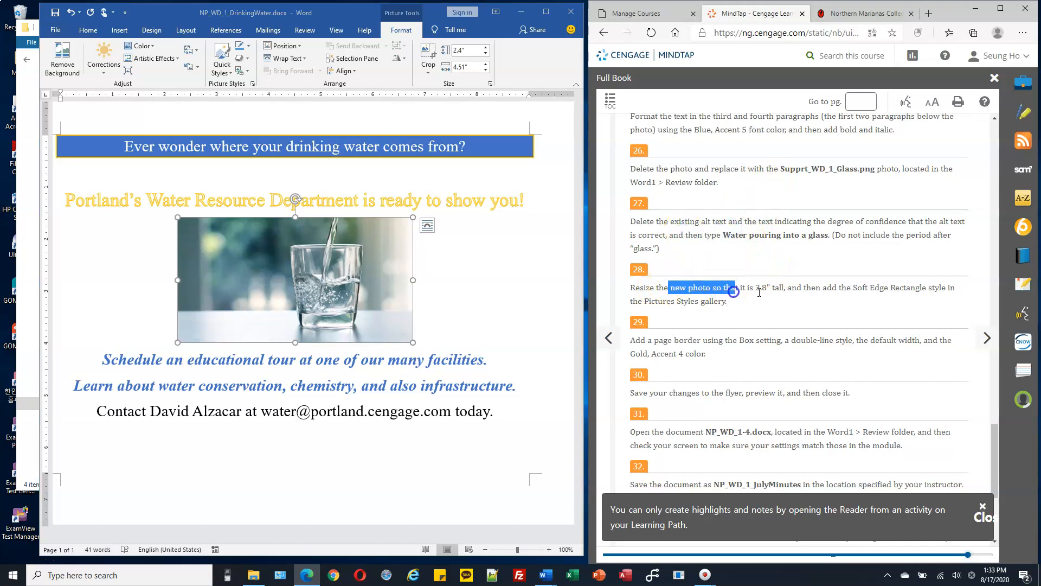
scroll(803, 255, "down", 2)
left_click(743, 179)
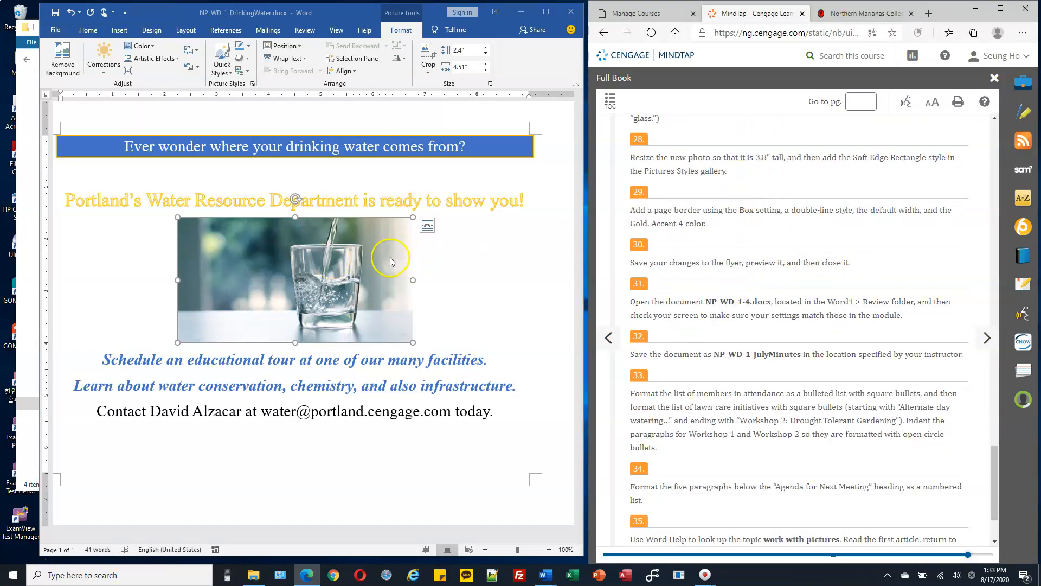
left_click_drag(756, 158, 776, 157)
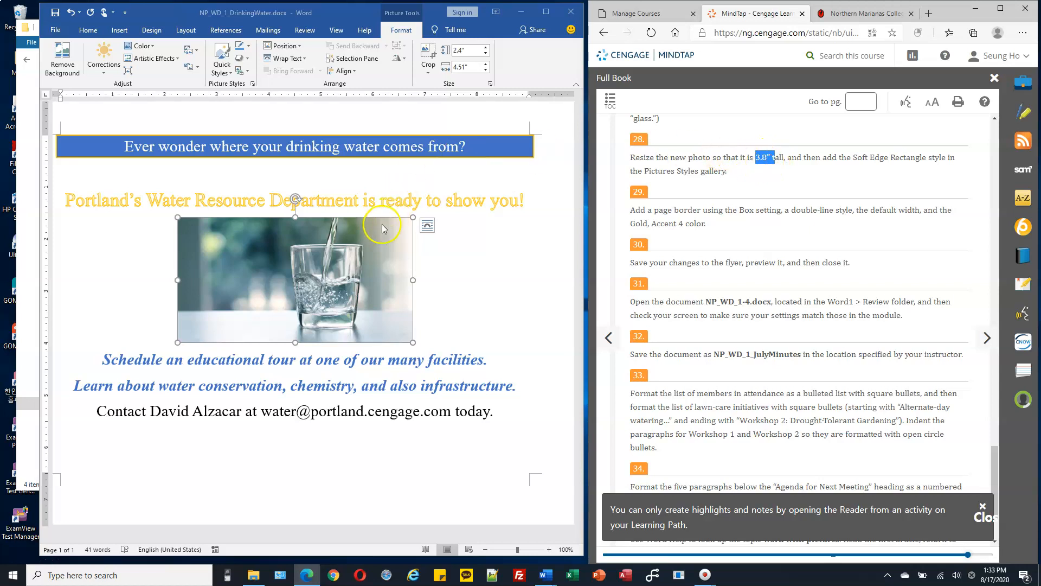
left_click(346, 257)
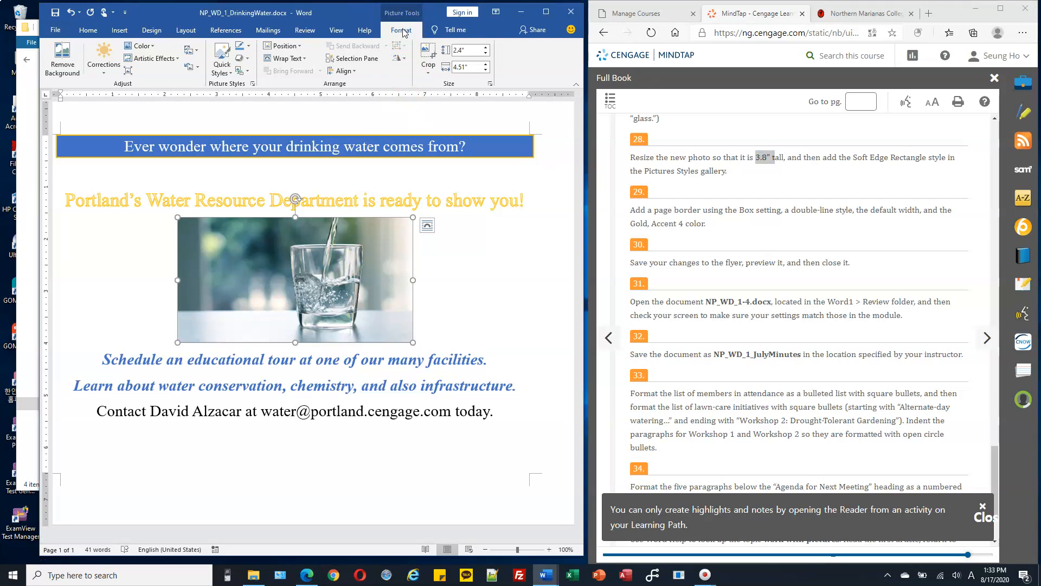
left_click(460, 50)
key("Return")
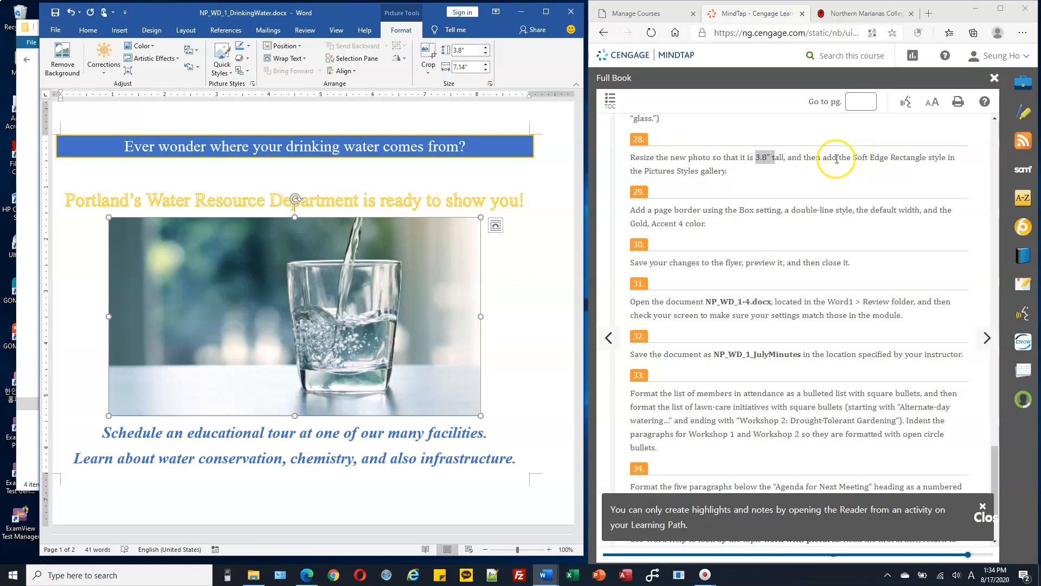
- Apply the Soft Edge Rectangle picture style to the water glass photo as instruction 28 asks, and deselect the photo
left_click_drag(853, 158, 923, 155)
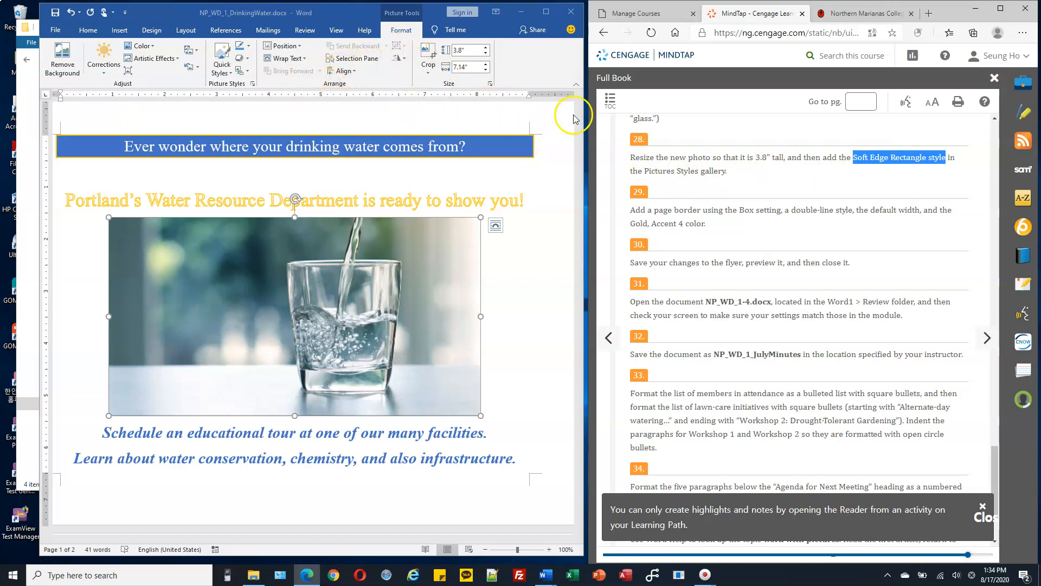
left_click_drag(585, 119, 838, 128)
left_click_drag(658, 11, 624, 11)
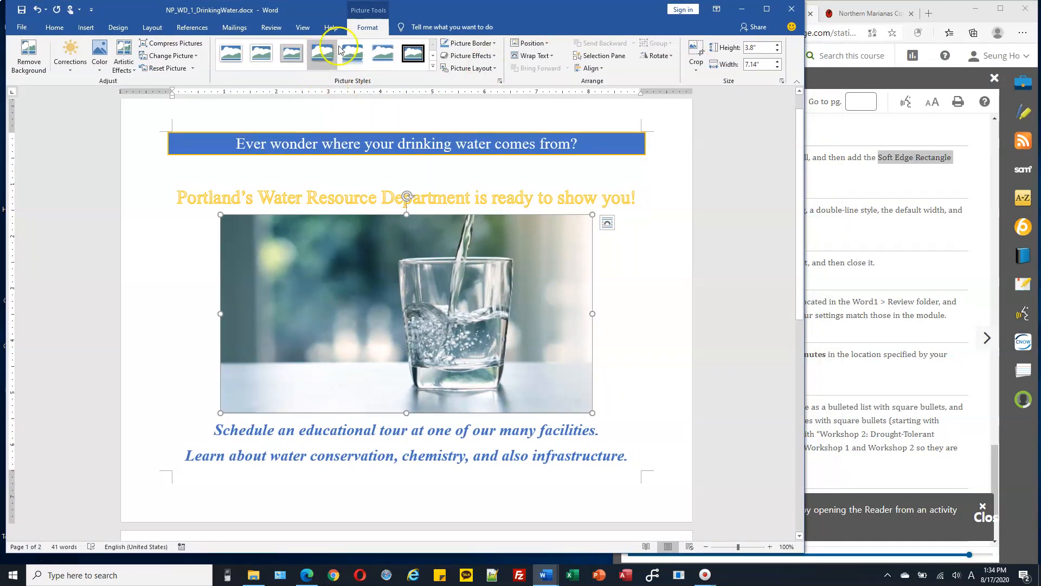
left_click(433, 68)
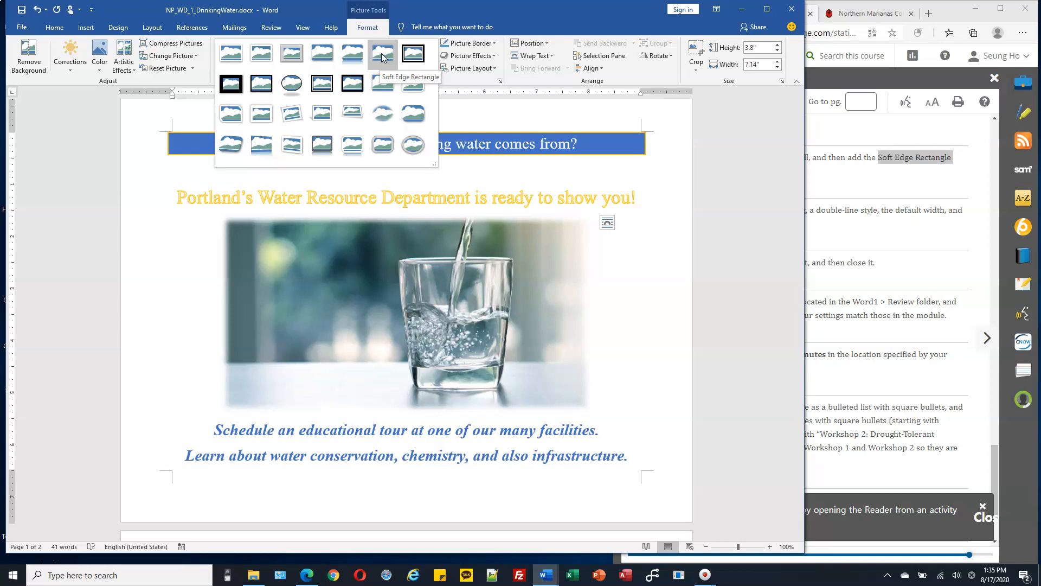
left_click(383, 57)
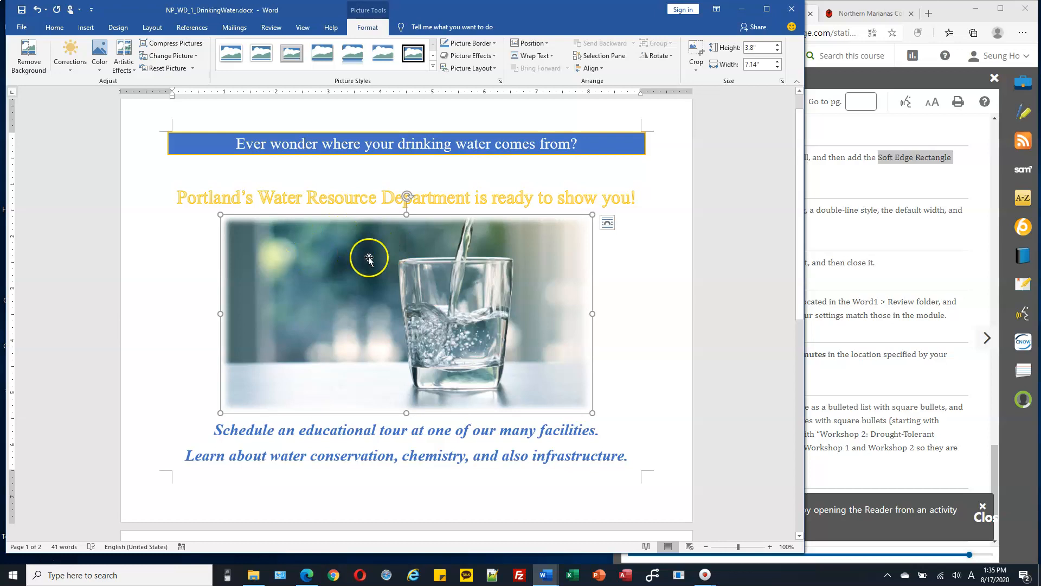
left_click_drag(804, 204, 617, 204)
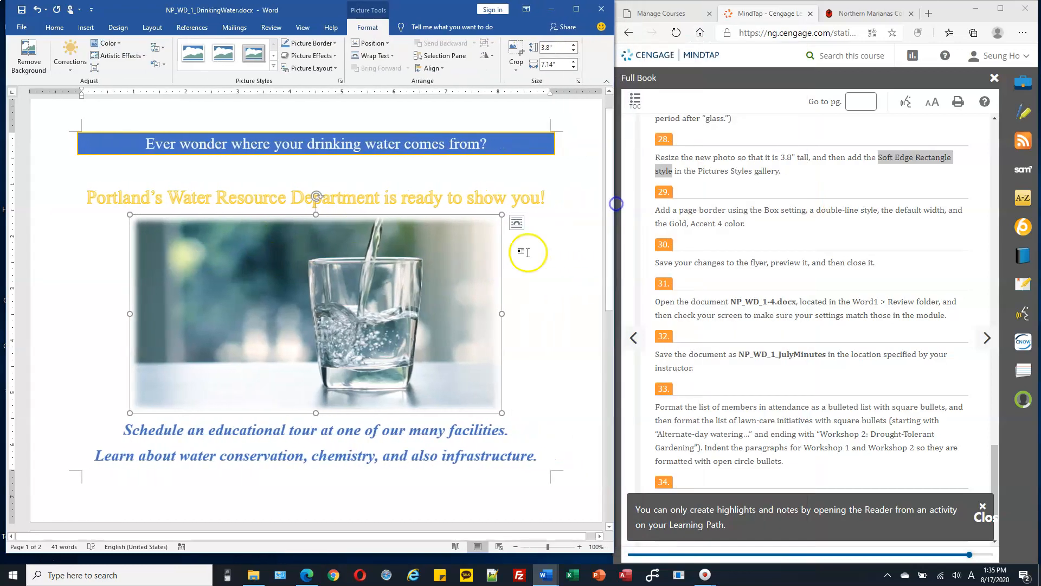
left_click(524, 276)
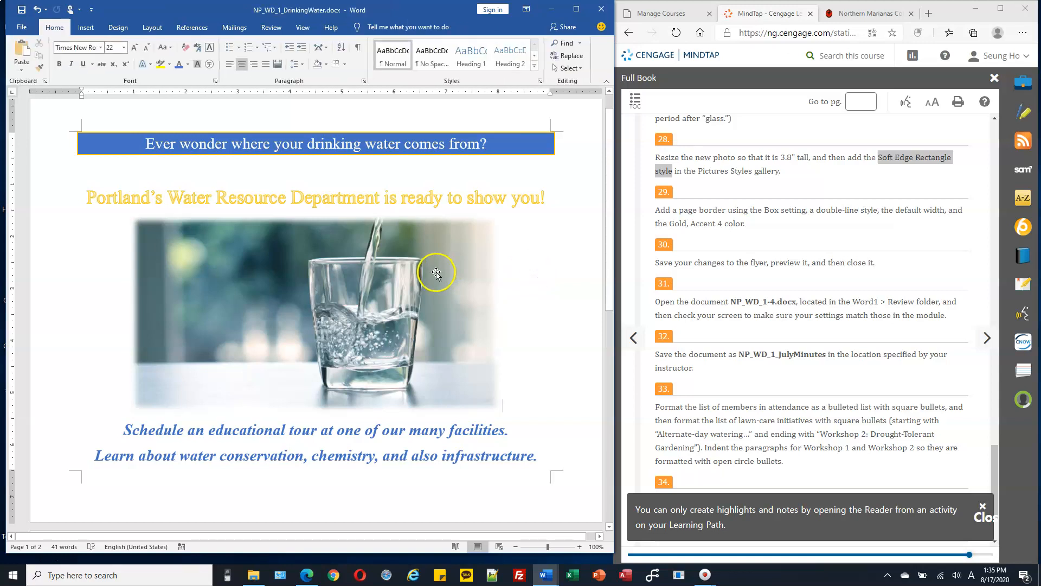
left_click(737, 225)
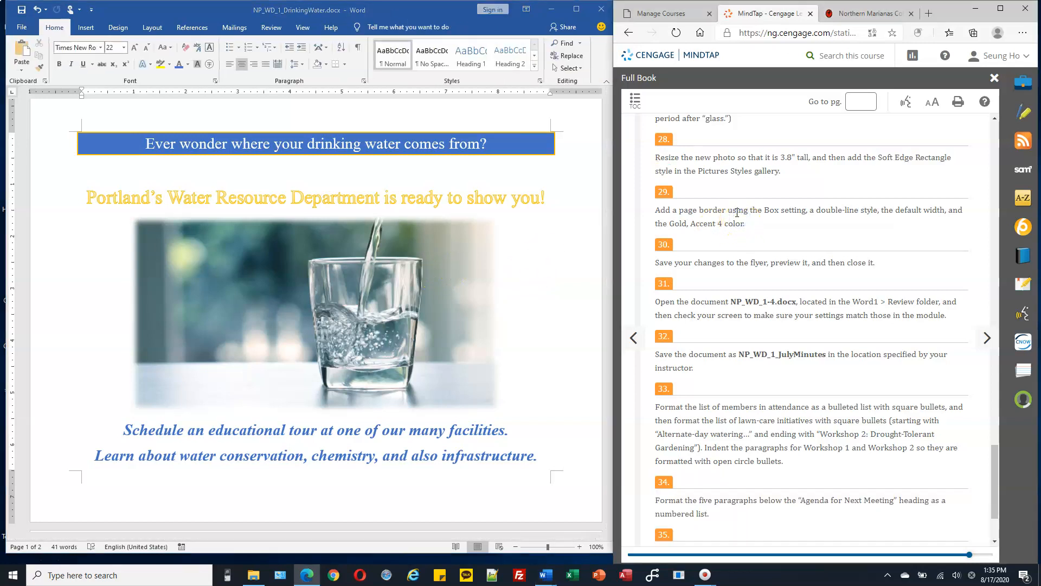
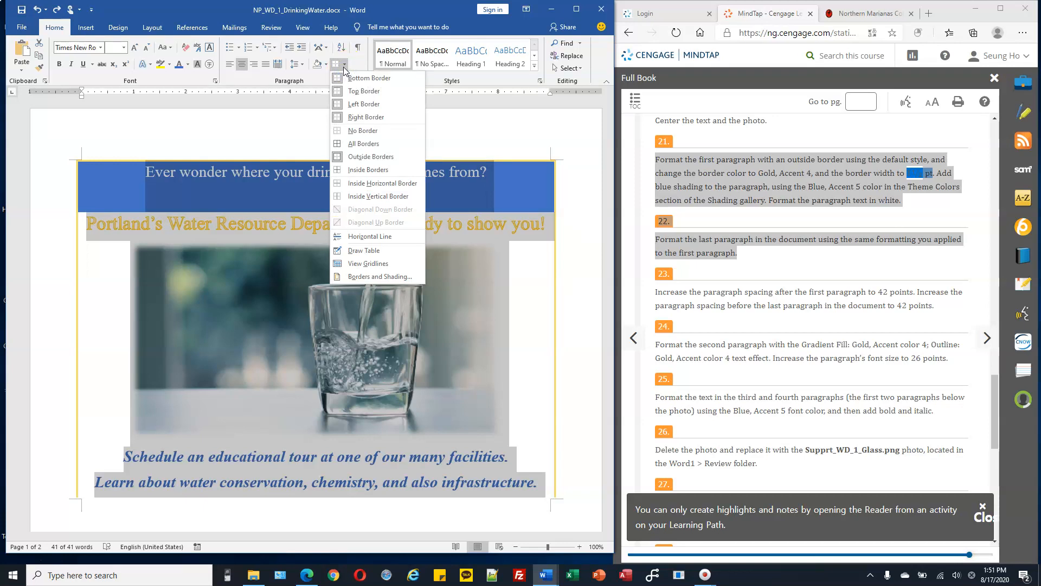
- Remove all paragraph borders from the selected flyer content, and check the flyer pages
left_click(367, 130)
left_click(538, 196)
scroll(516, 260, "down", 3)
scroll(516, 261, "up", 3)
left_click(684, 174)
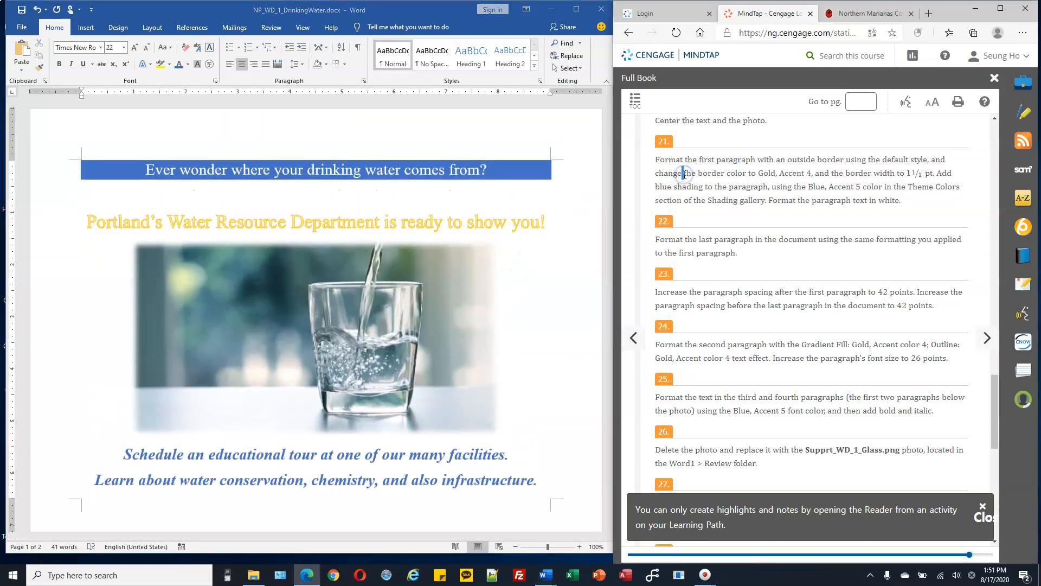
- Choose a Box border in the default line style for the flyer's first paragraph in the Borders and Shading settings
left_click(155, 174)
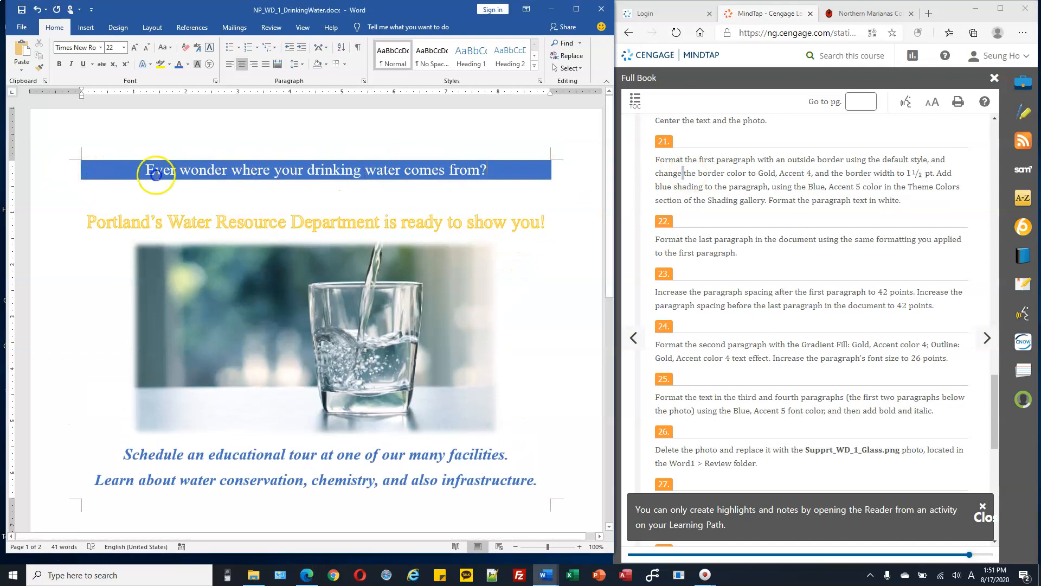
left_click_drag(509, 177, 84, 171)
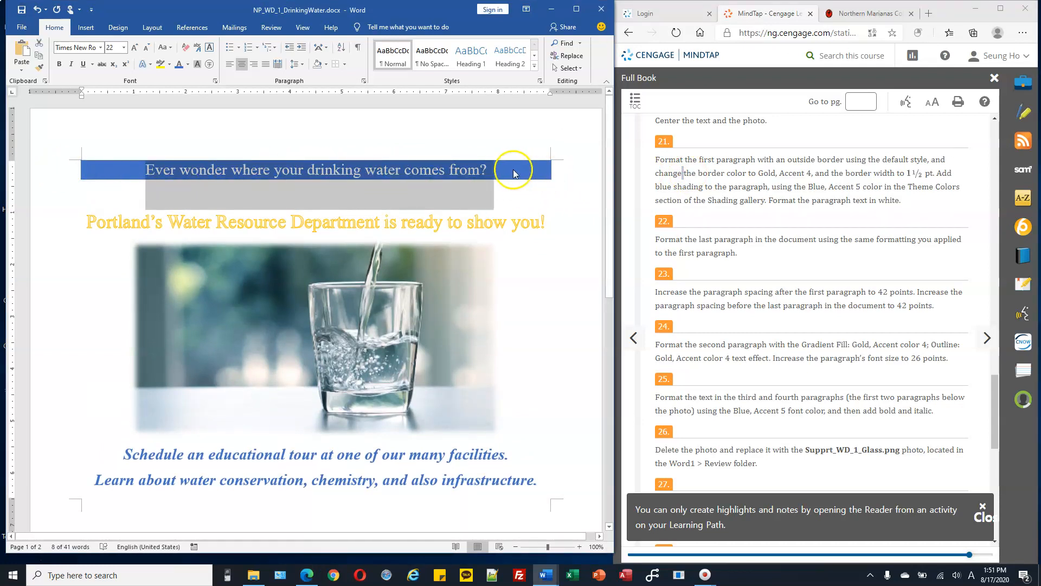
left_click_drag(152, 169, 532, 167)
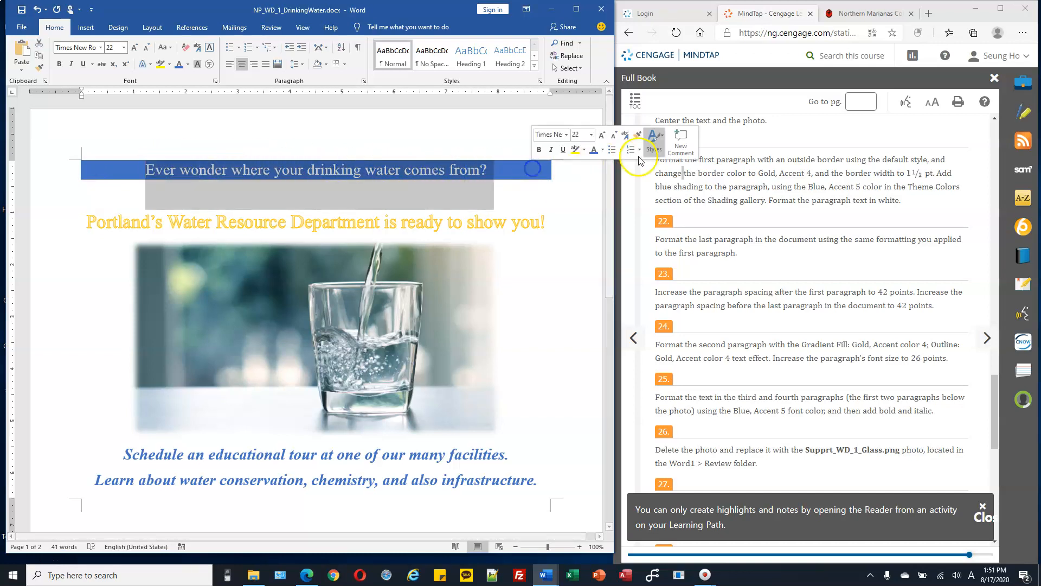
left_click(344, 65)
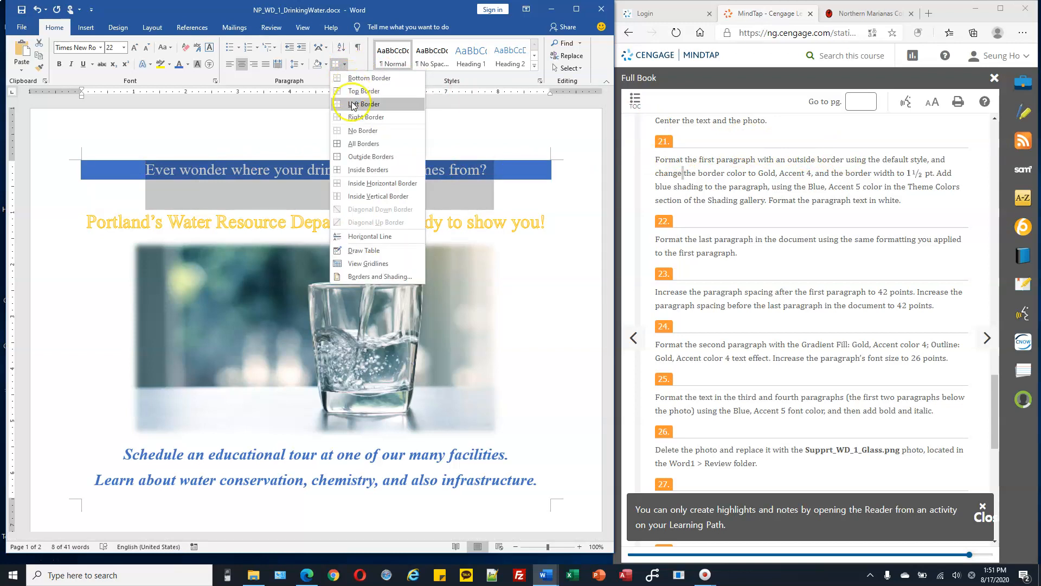
left_click(378, 277)
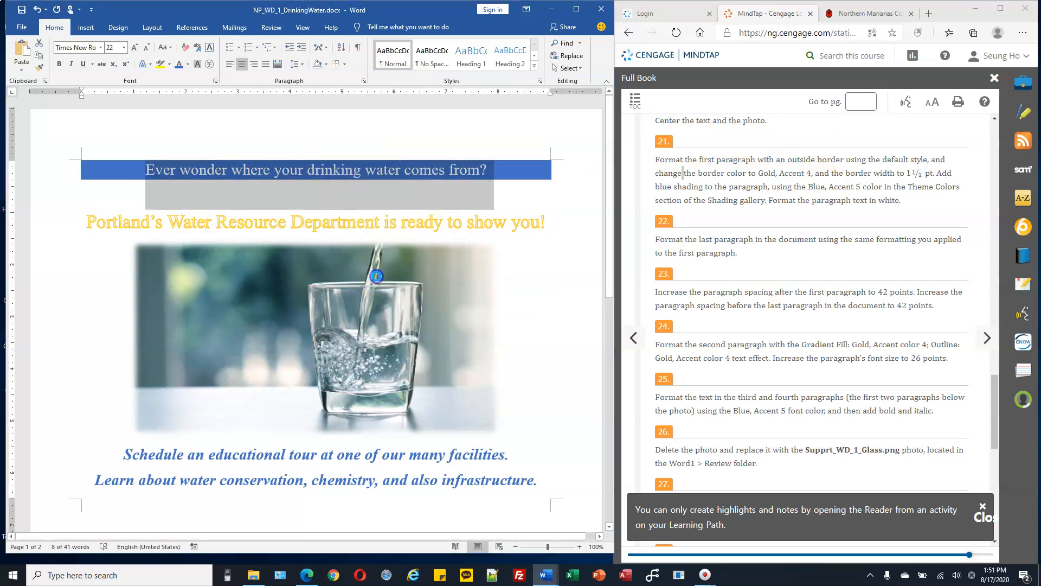
left_click_drag(463, 210, 483, 240)
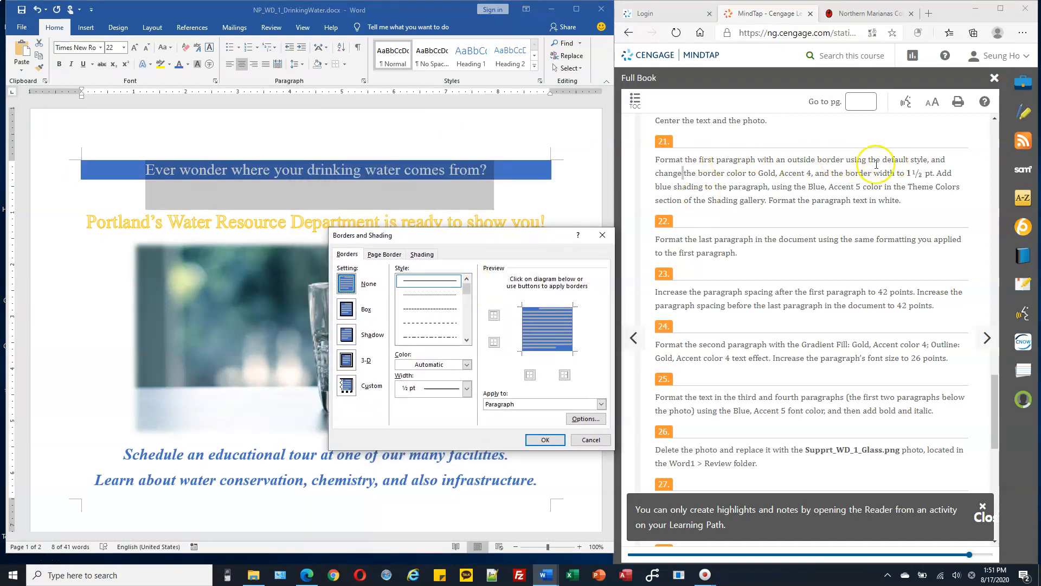
left_click(347, 309)
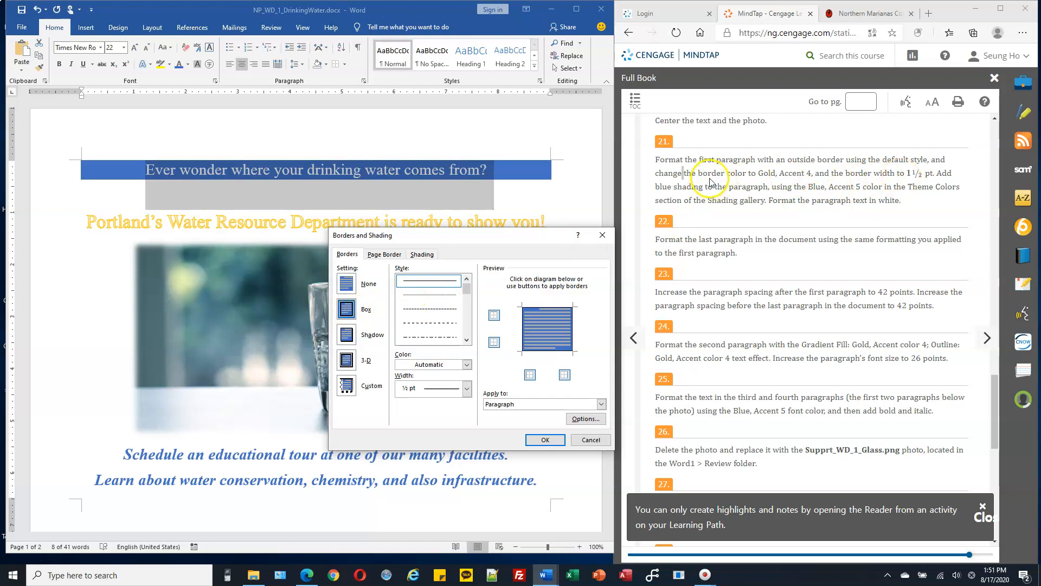
- Set the first paragraph's border color to Gold, Accent 4 and its width to 1 ½ pt, and apply the border
left_click(463, 370)
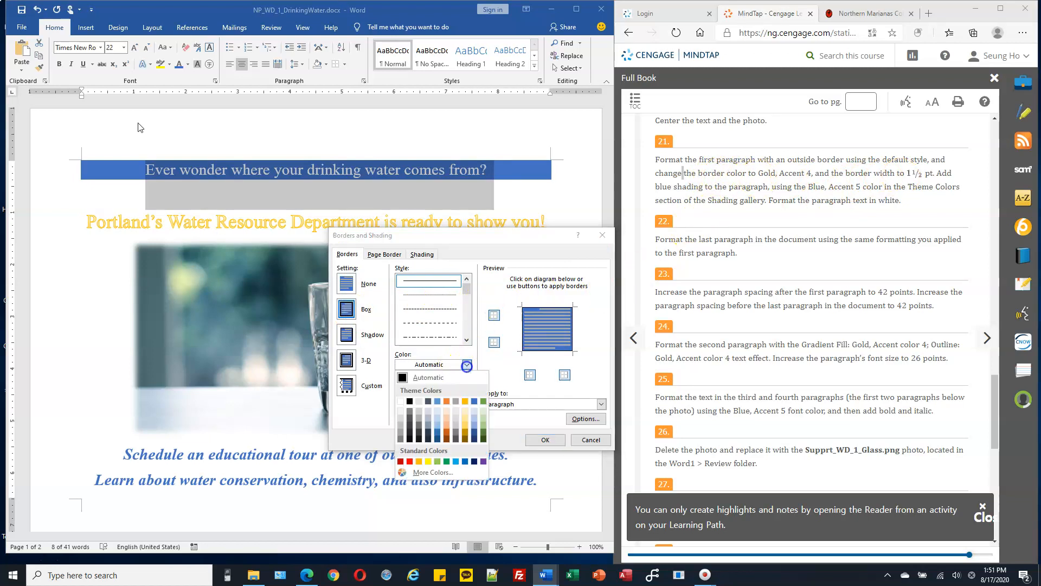
left_click(468, 402)
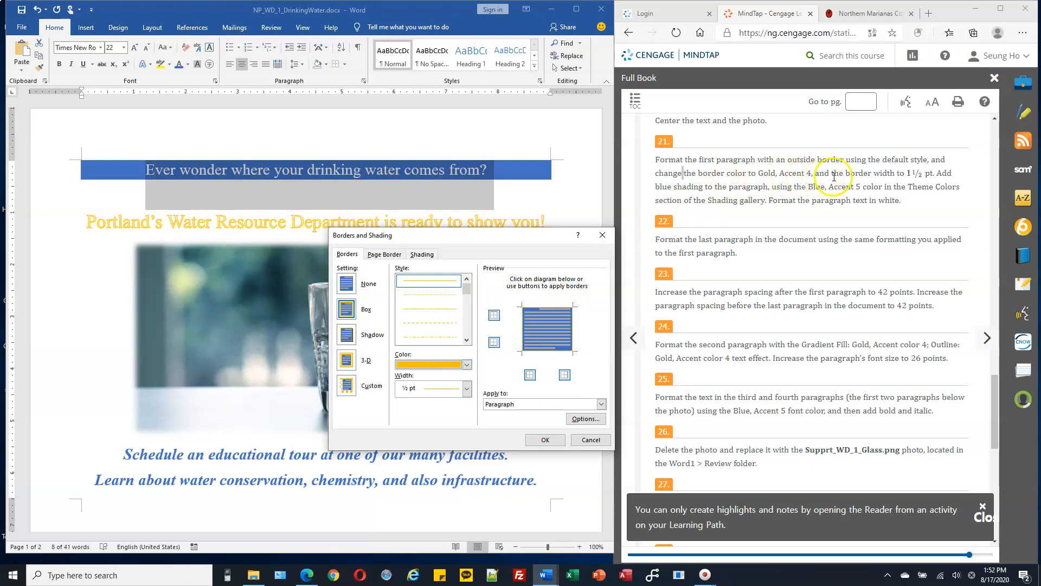
left_click(466, 389)
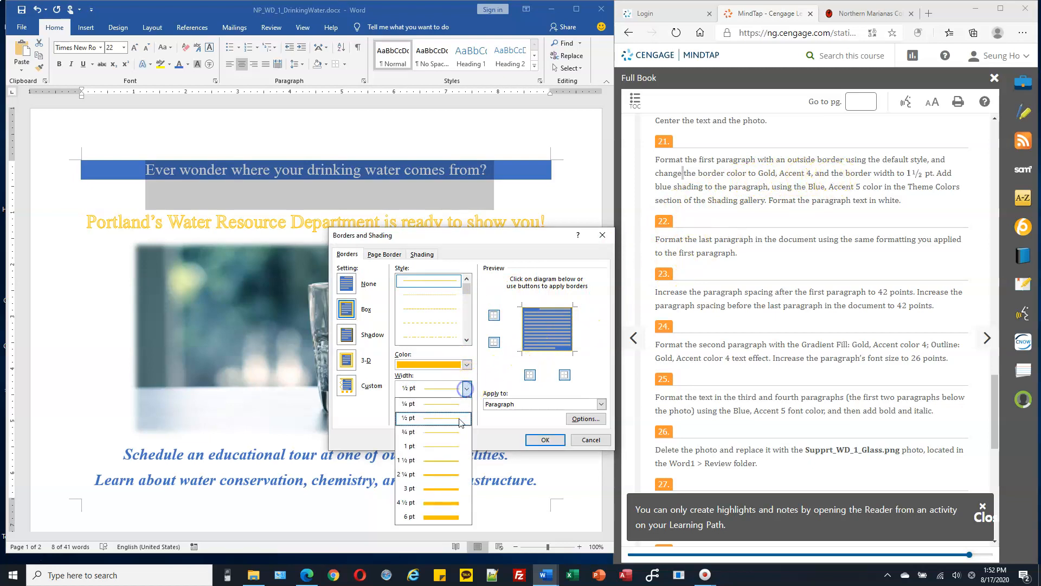
left_click(445, 460)
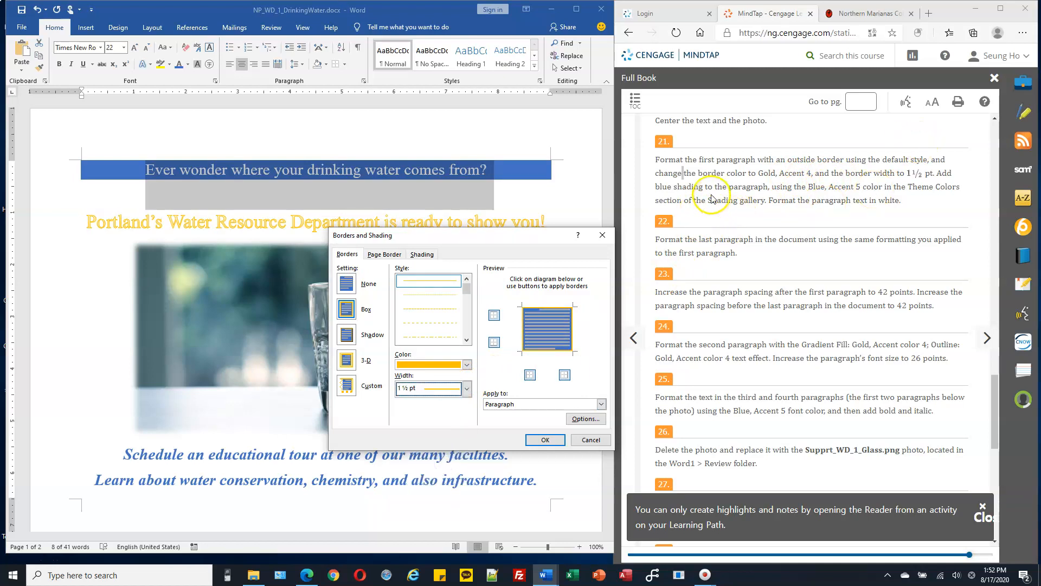
left_click(422, 254)
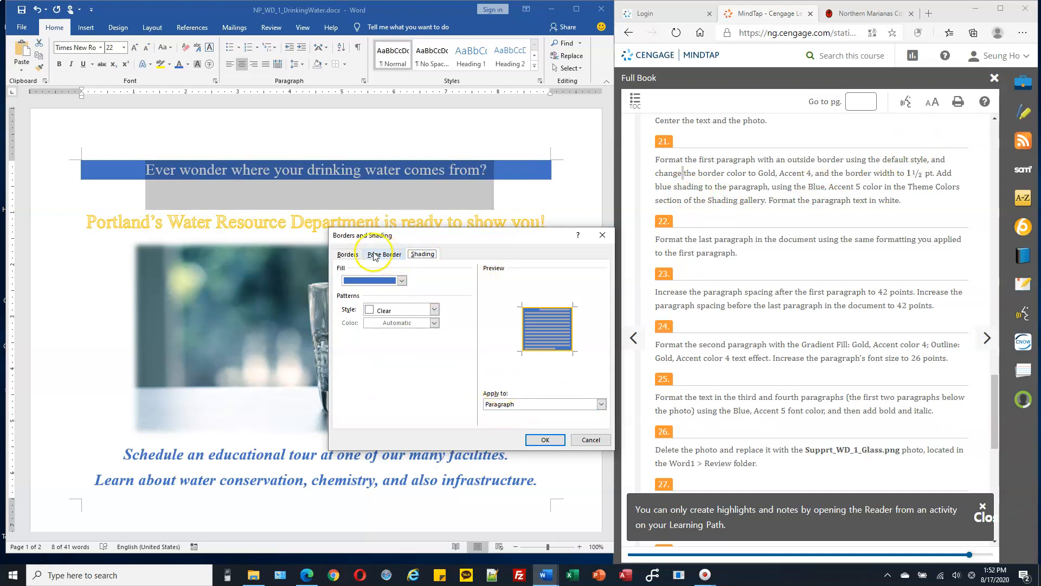
left_click(349, 254)
left_click(347, 309)
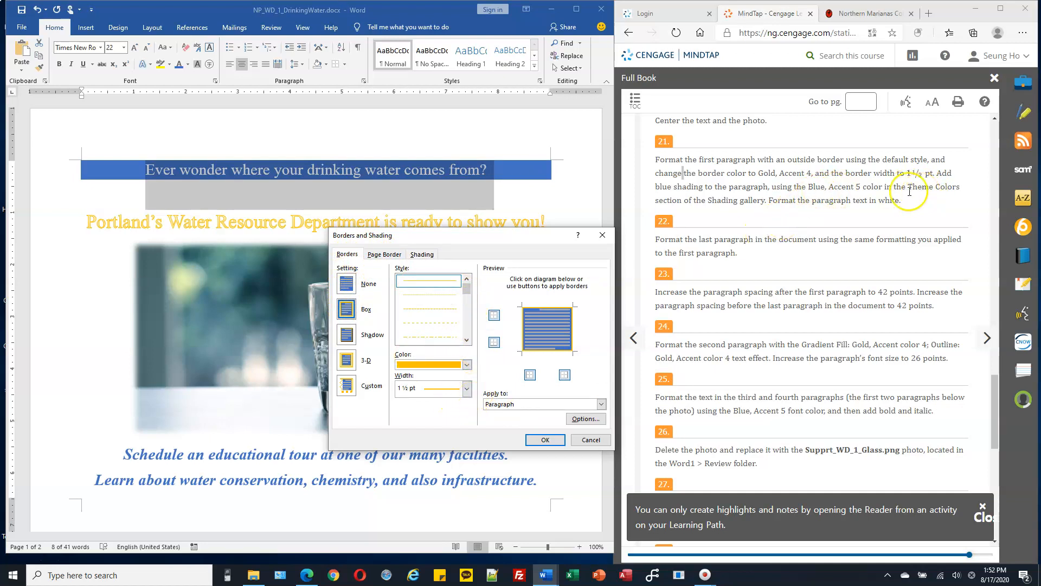
left_click(545, 440)
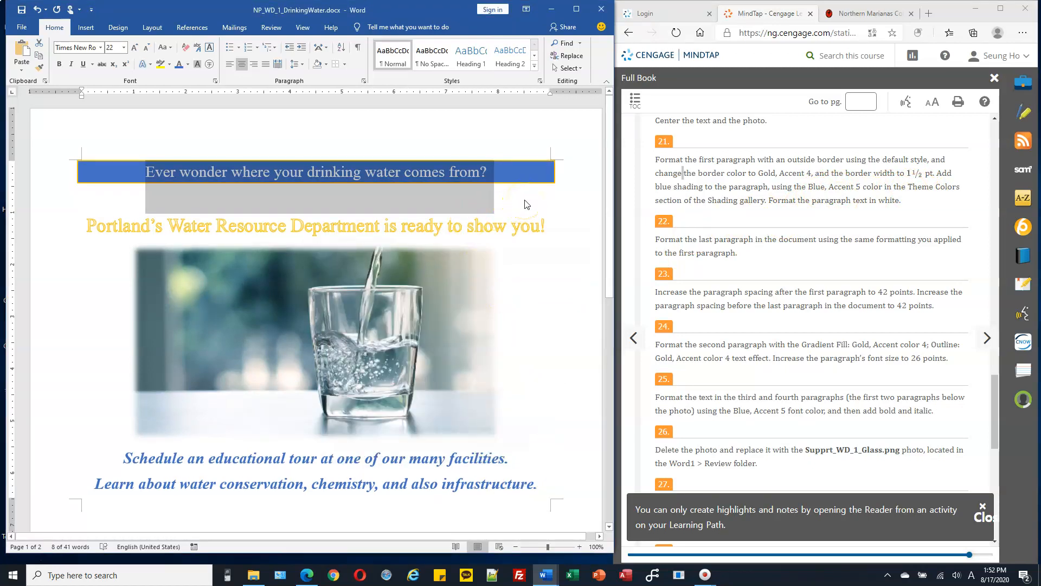
- Read textbook instruction 22 and examine the flyer's first paragraph and the last paragraph that needs the same formatting
left_click(665, 239)
left_click_drag(656, 240, 764, 242)
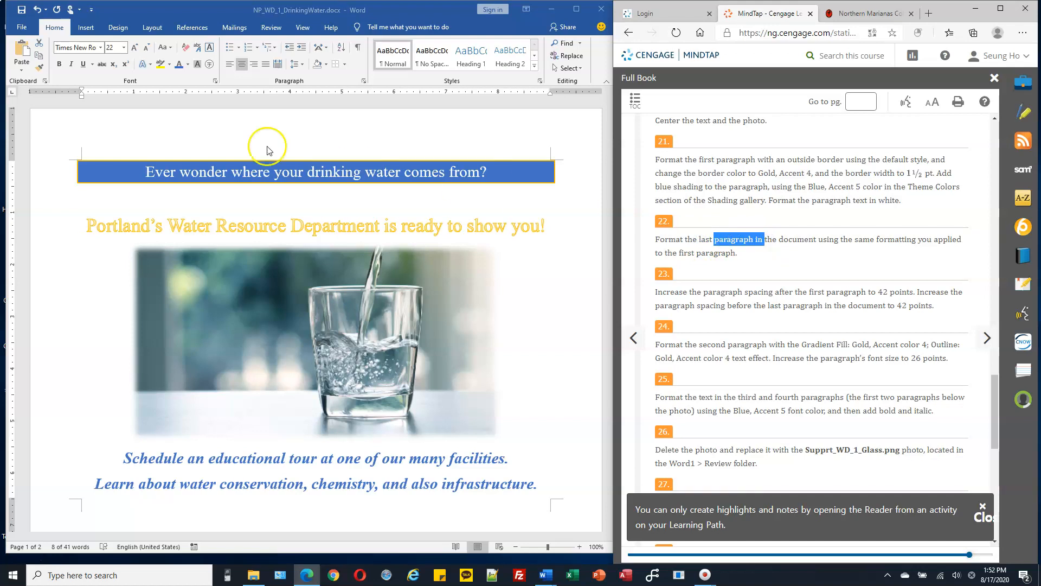
left_click(76, 166)
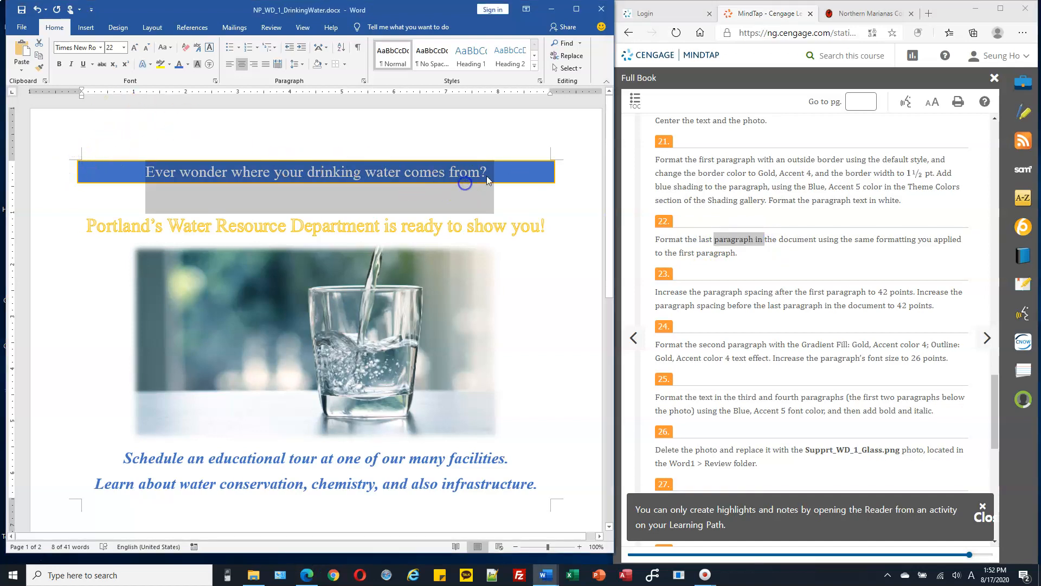
scroll(491, 179, "down", 1)
left_click(282, 145)
left_click_drag(145, 144, 561, 151)
scroll(416, 247, "down", 10)
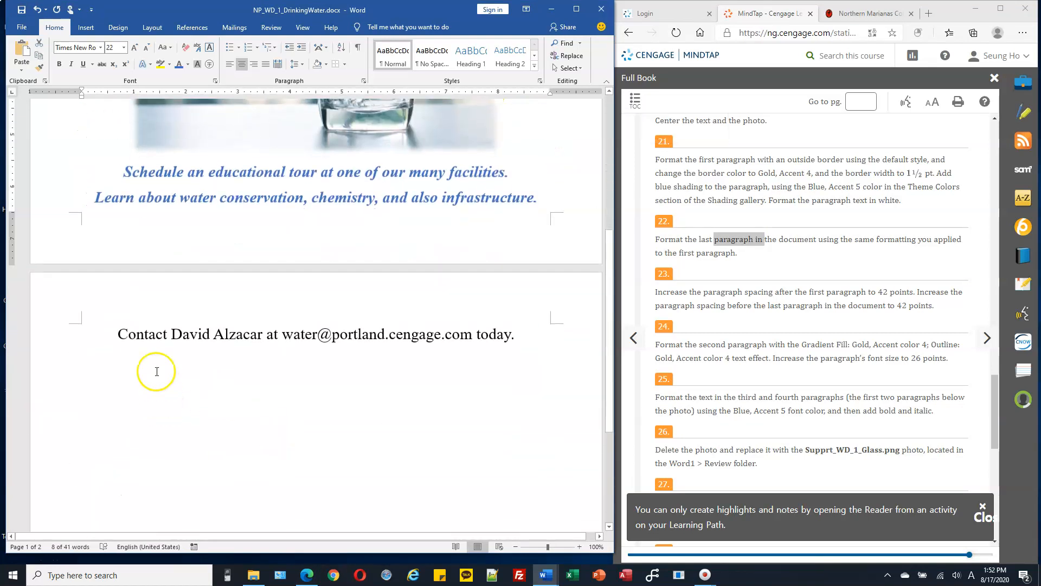
left_click_drag(116, 333, 524, 343)
left_click(481, 342)
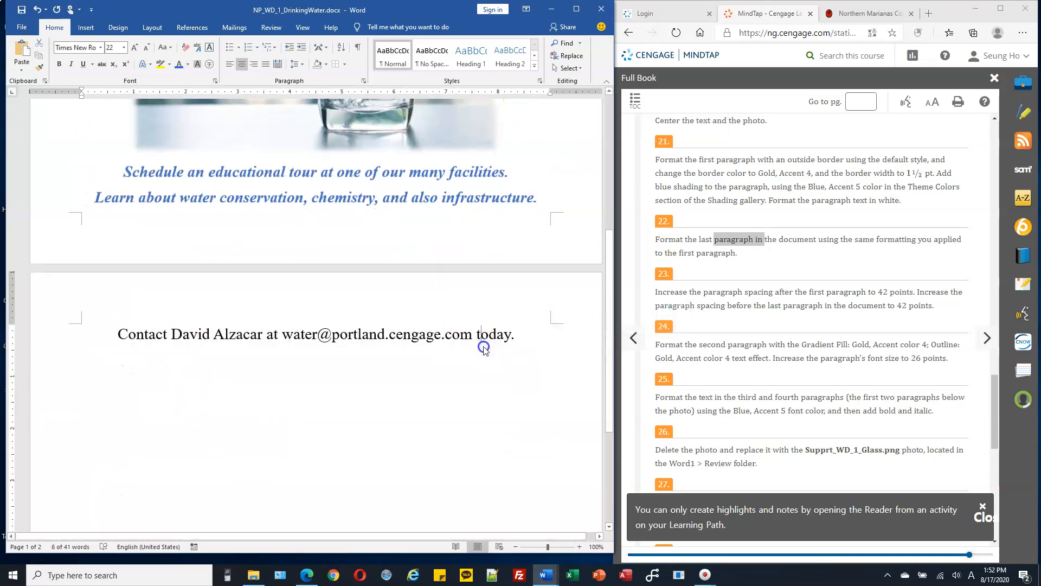
scroll(531, 286, "up", 5)
scroll(531, 286, "up", 3)
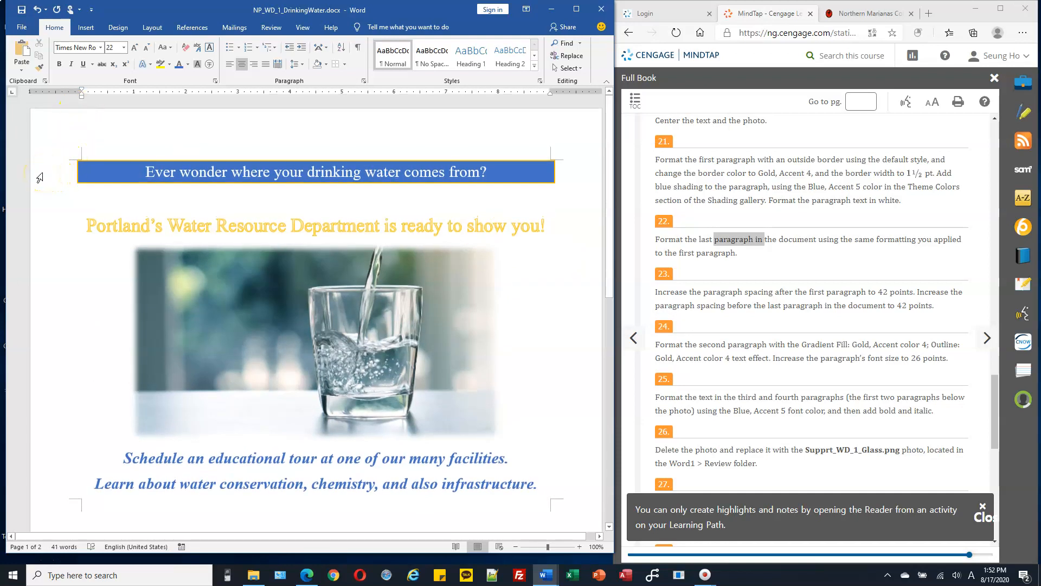
- Copy the first paragraph's formatting to the last paragraph with Format Painter, and compare the two paragraphs
left_click(39, 177)
left_click(55, 186)
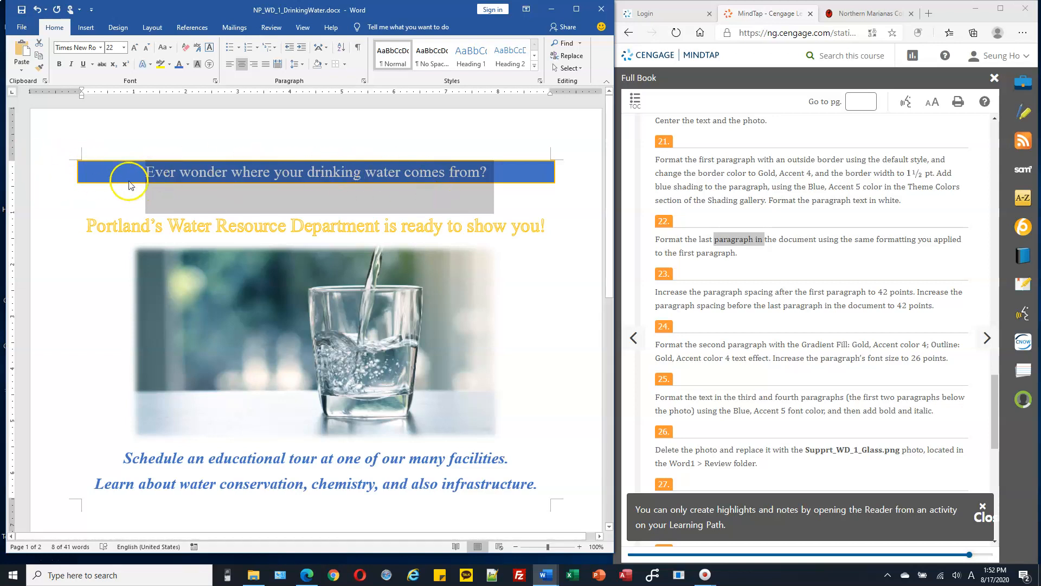
left_click(41, 69)
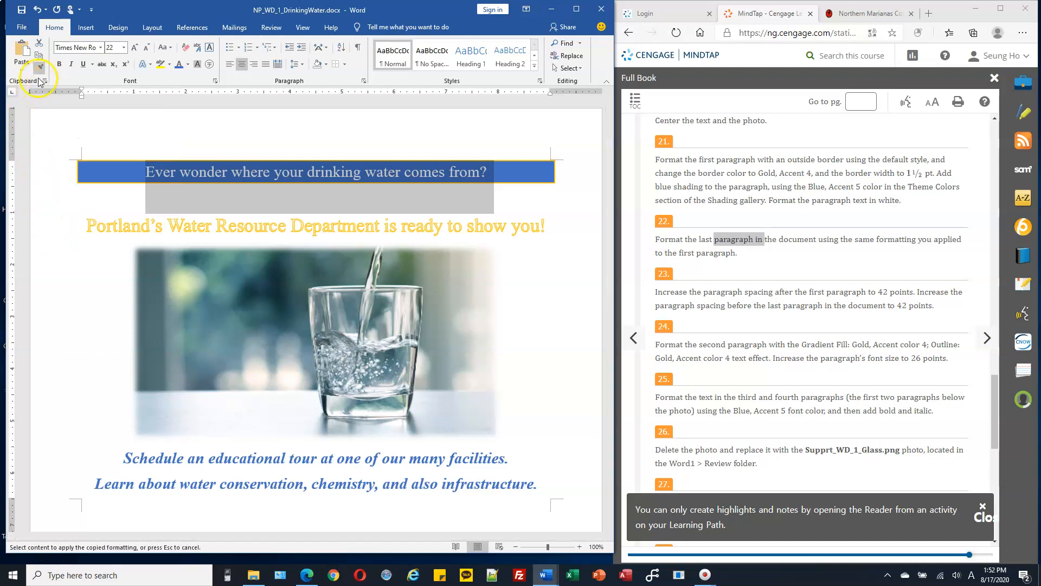
scroll(83, 237, "down", 8)
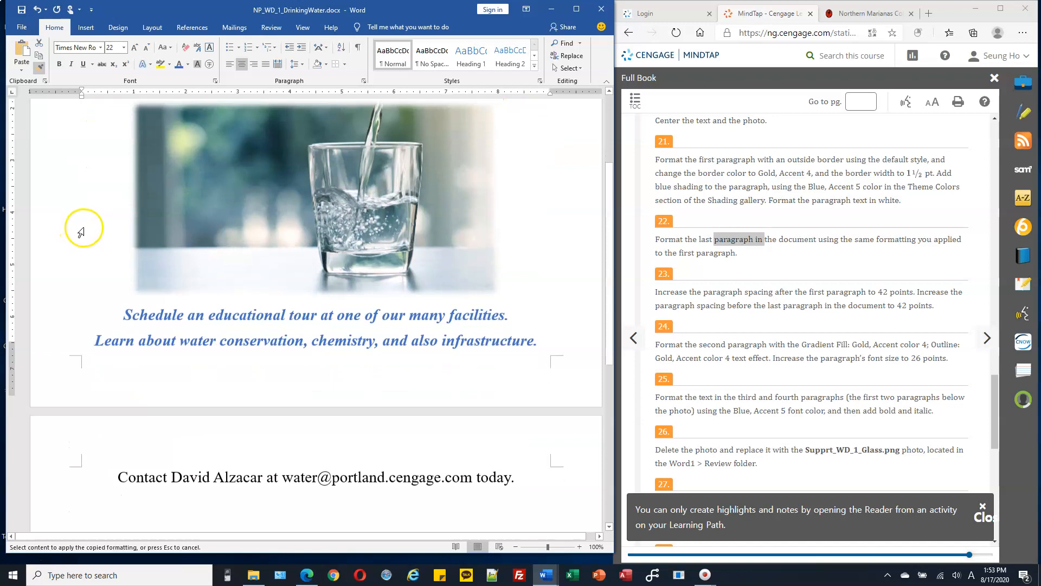
scroll(83, 237, "down", 5)
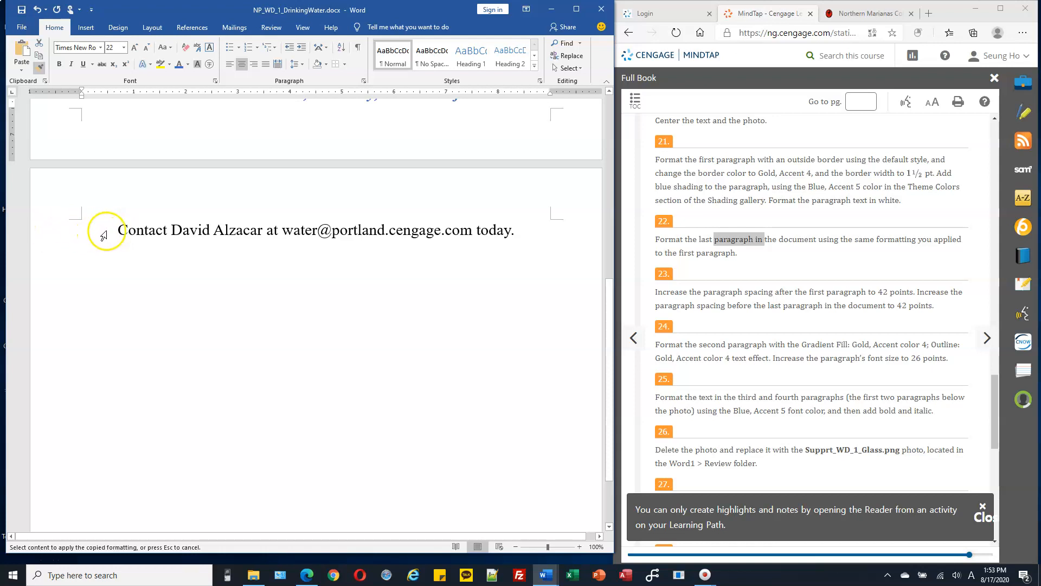
left_click_drag(188, 231, 513, 232)
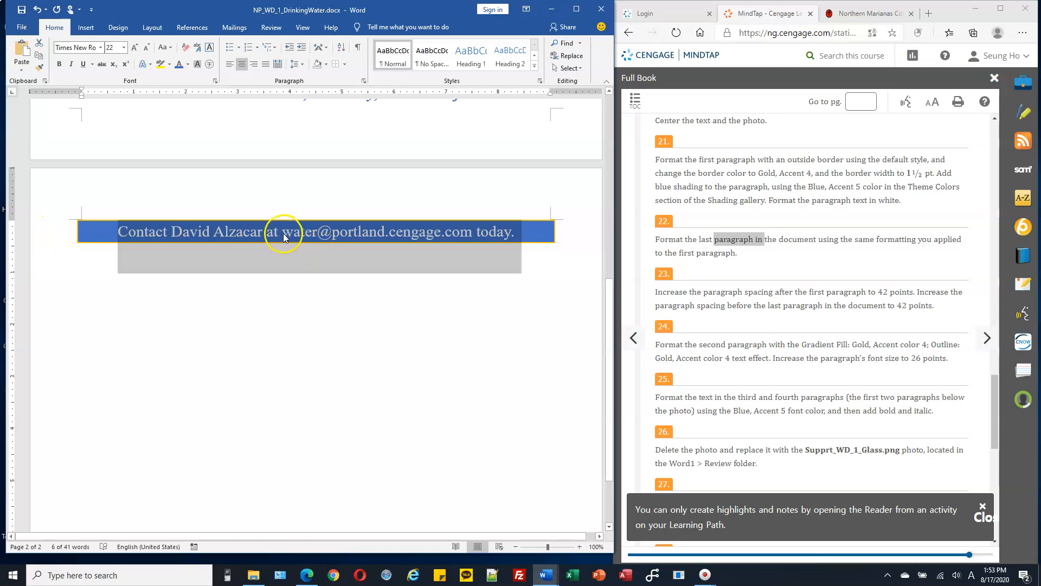
scroll(283, 233, "up", 8)
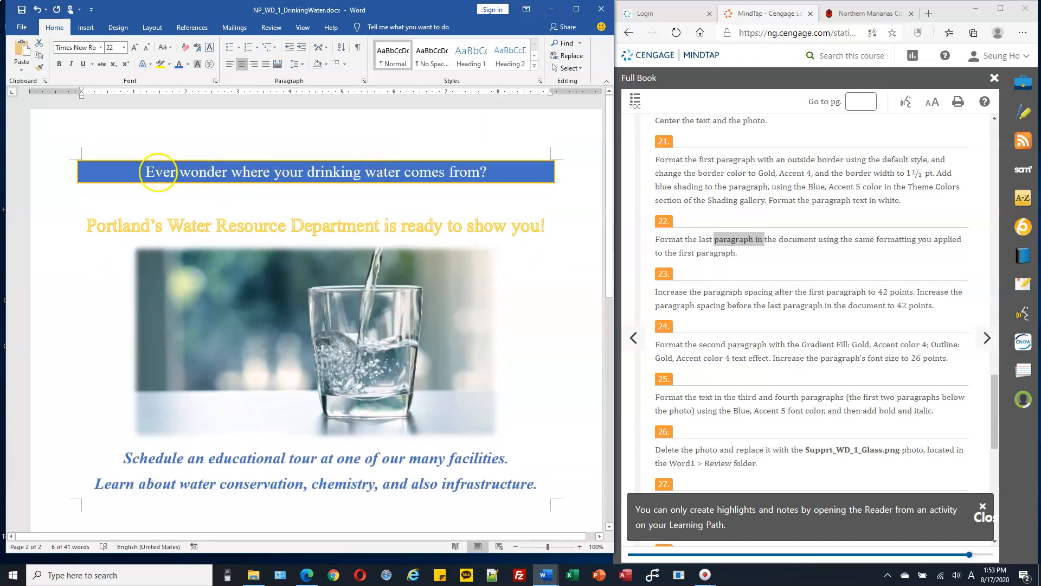
scroll(488, 173, "down", 9)
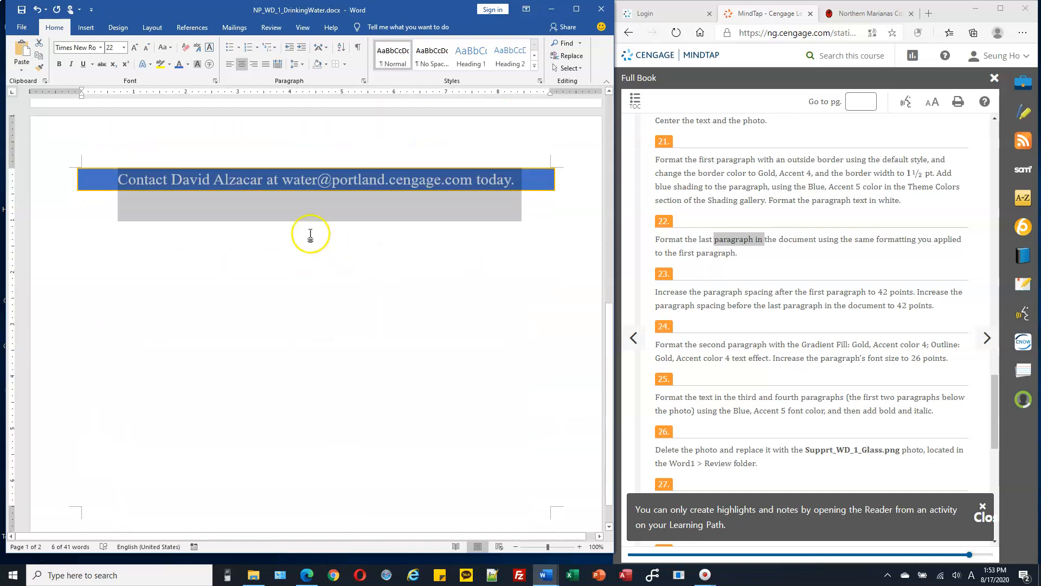
left_click(232, 242)
scroll(225, 179, "up", 5)
scroll(299, 193, "up", 5)
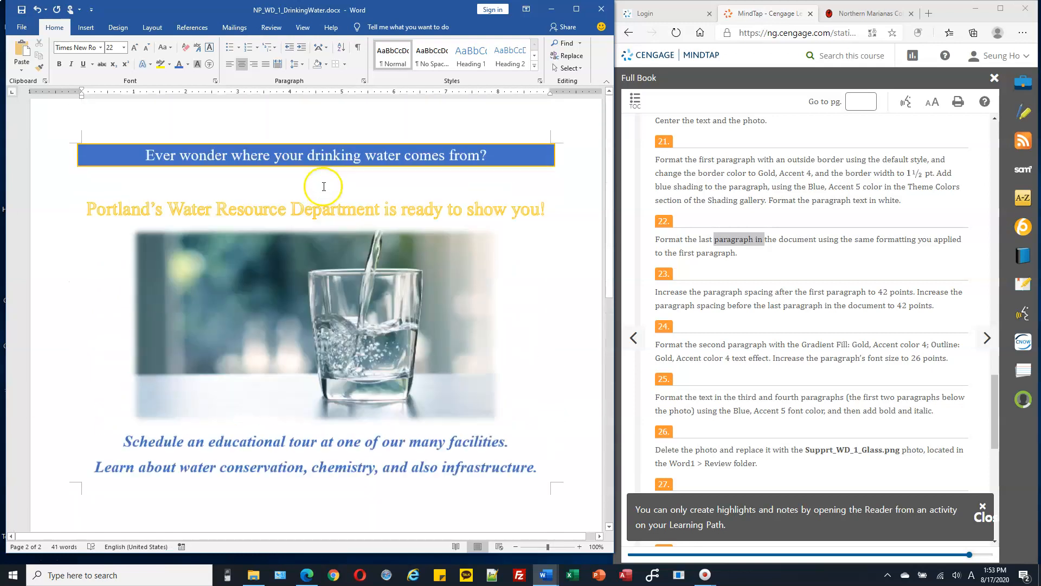
- Repeat the Format Painter copy from the first paragraph to the contact line on page 2, and deselect the text
left_click(46, 173)
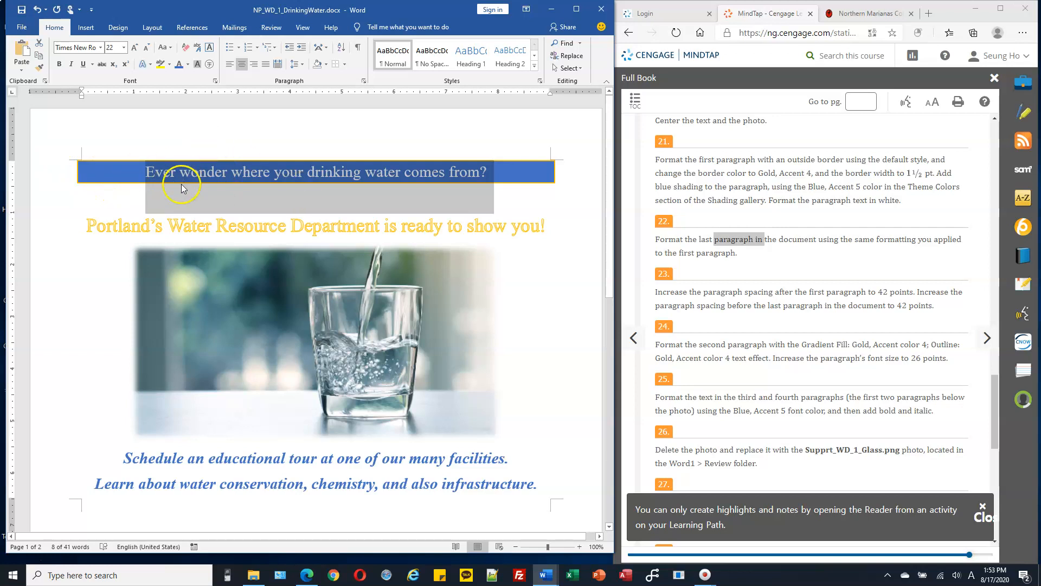
left_click(38, 67)
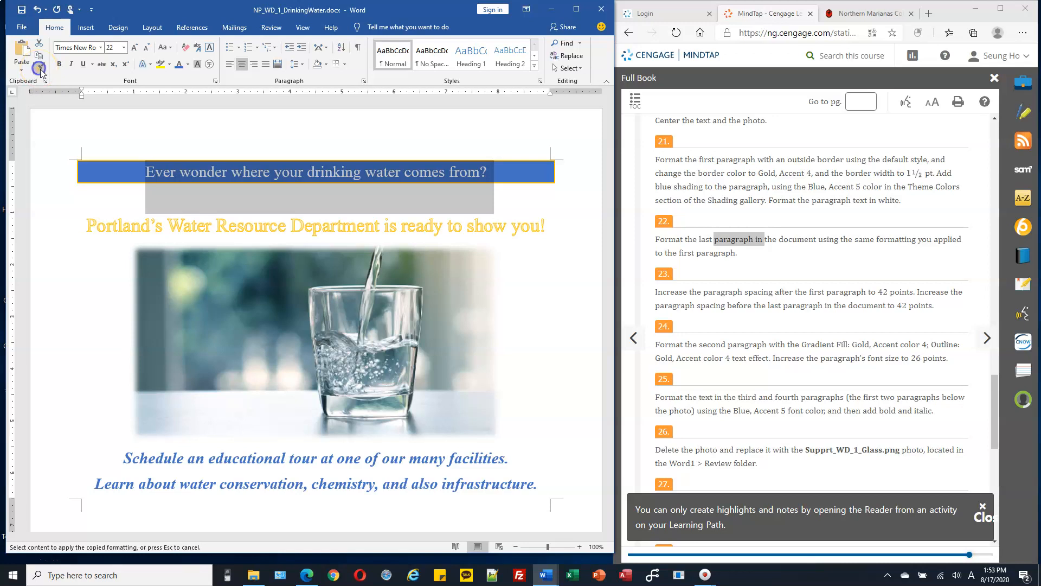
scroll(125, 214, "down", 5)
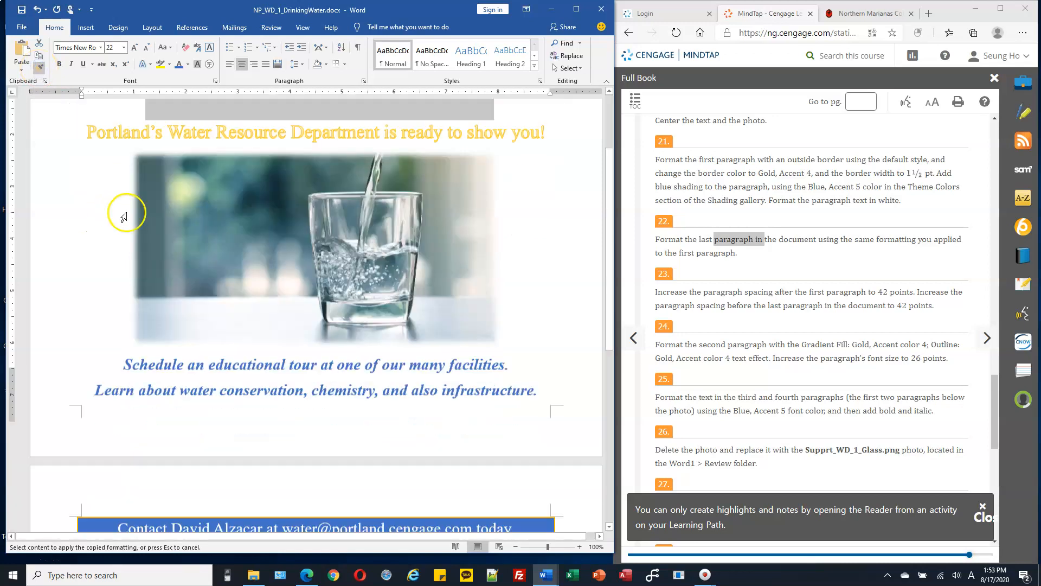
scroll(147, 220, "down", 3)
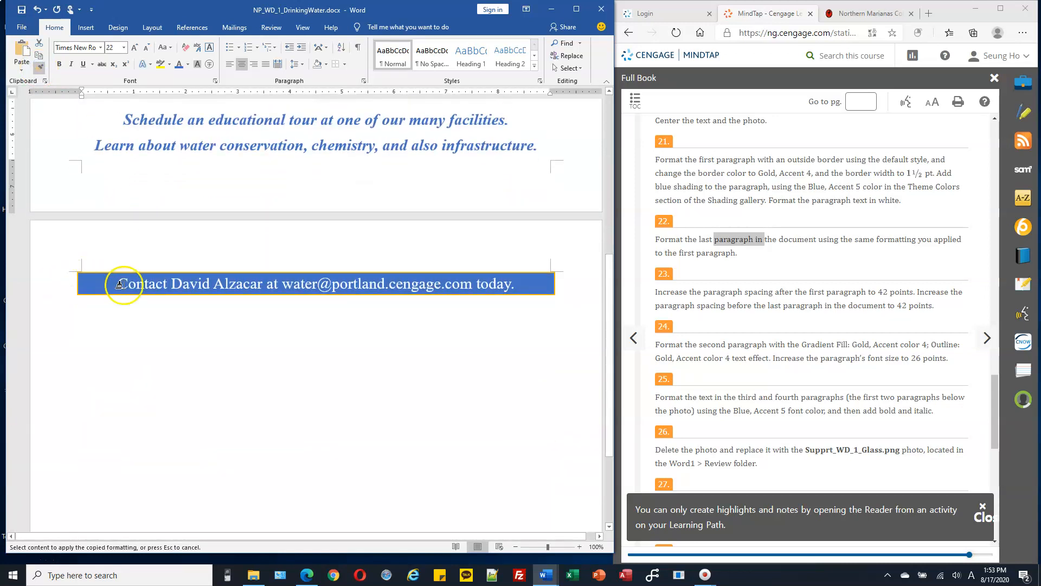
left_click(56, 285)
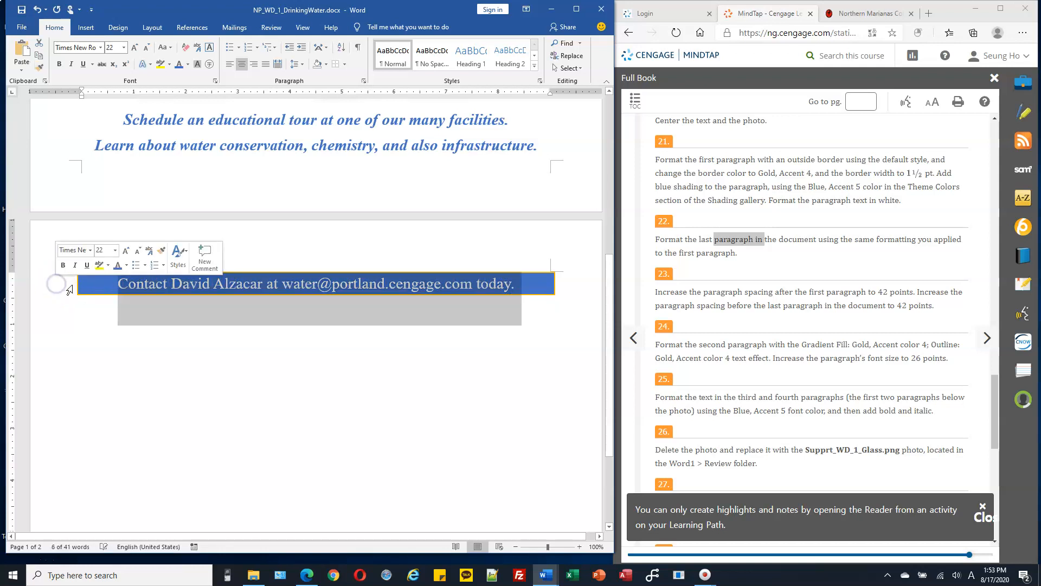
left_click(550, 325)
scroll(549, 320, "up", 6)
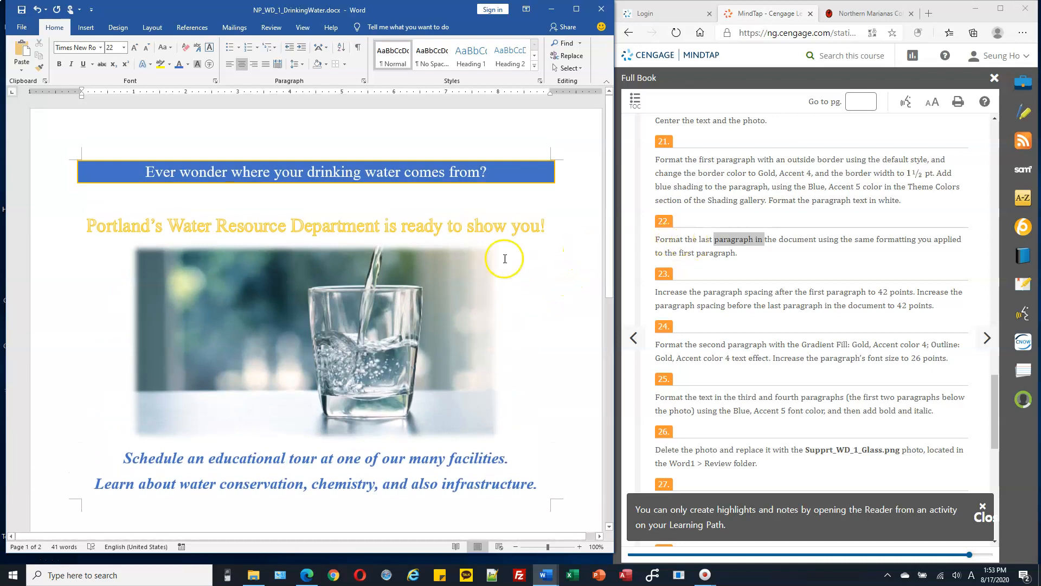
- Look up textbook instruction 29 on adding a page border to the flyer
scroll(732, 269, "down", 7)
scroll(743, 273, "down", 3)
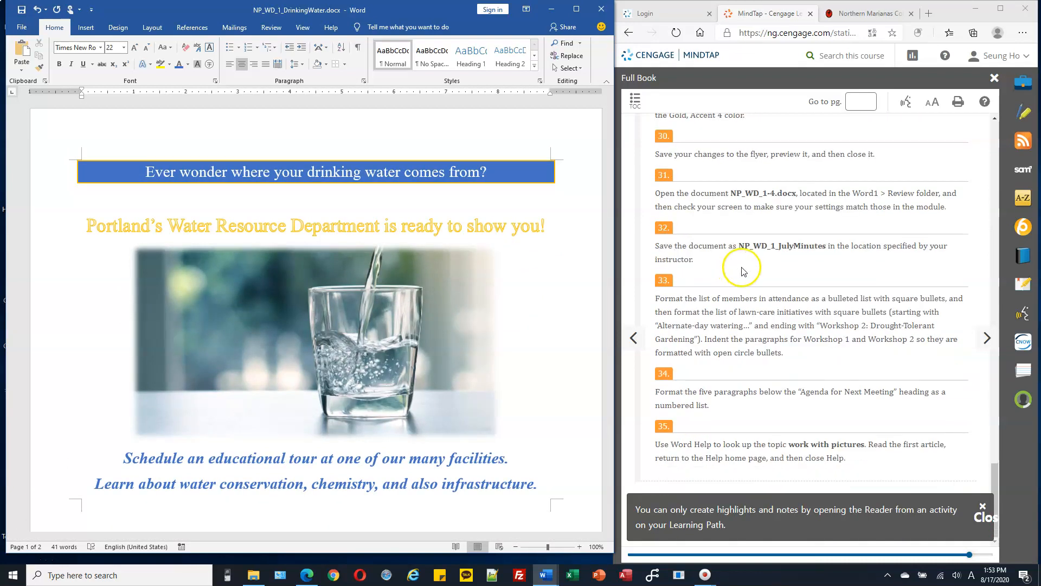
scroll(744, 282, "up", 4)
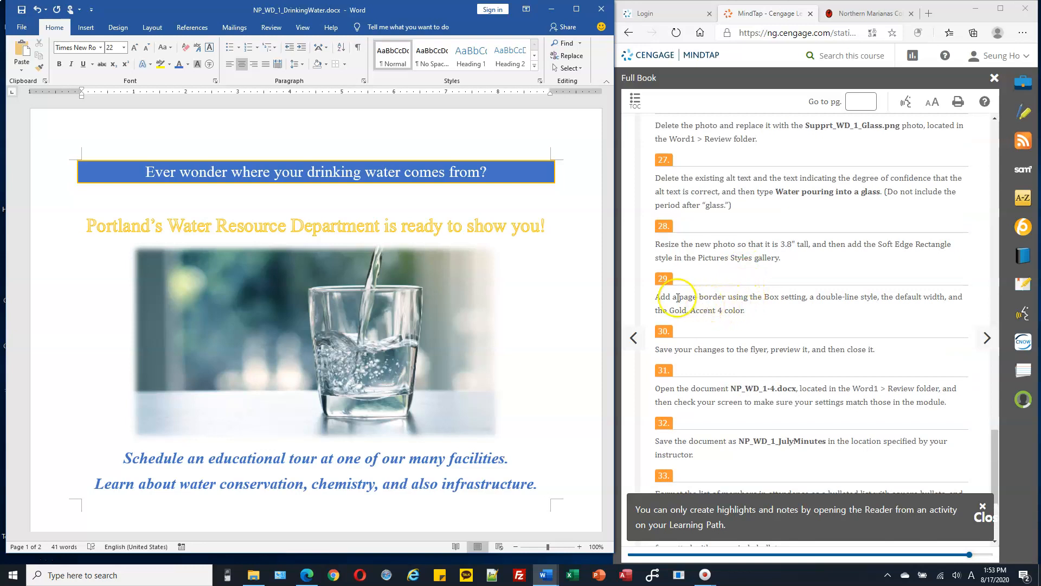
- Select the whole flyer and choose the Box setting with a double-line style for its page border
left_click_drag(660, 297, 729, 298)
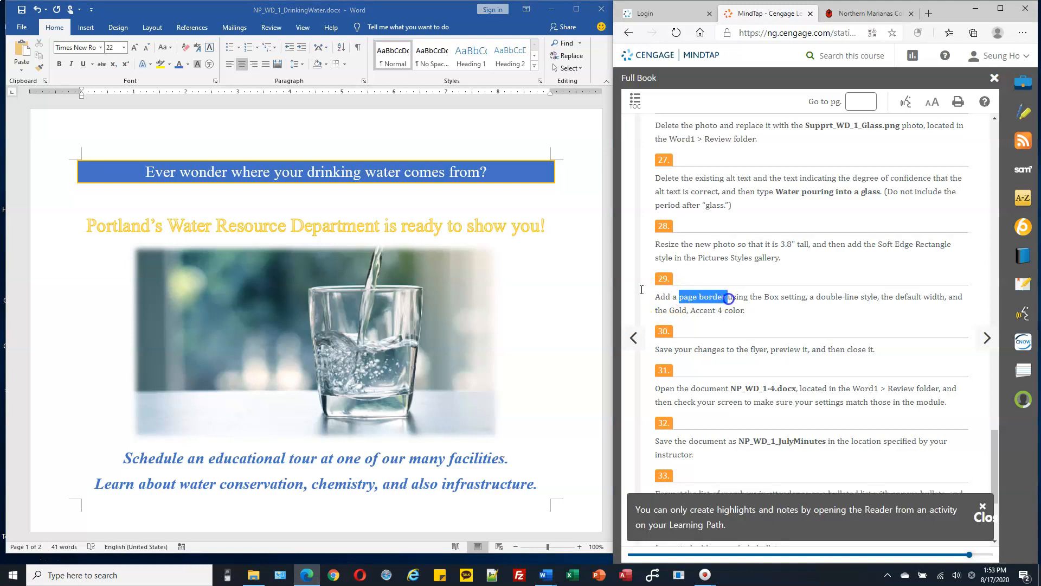
left_click(409, 212)
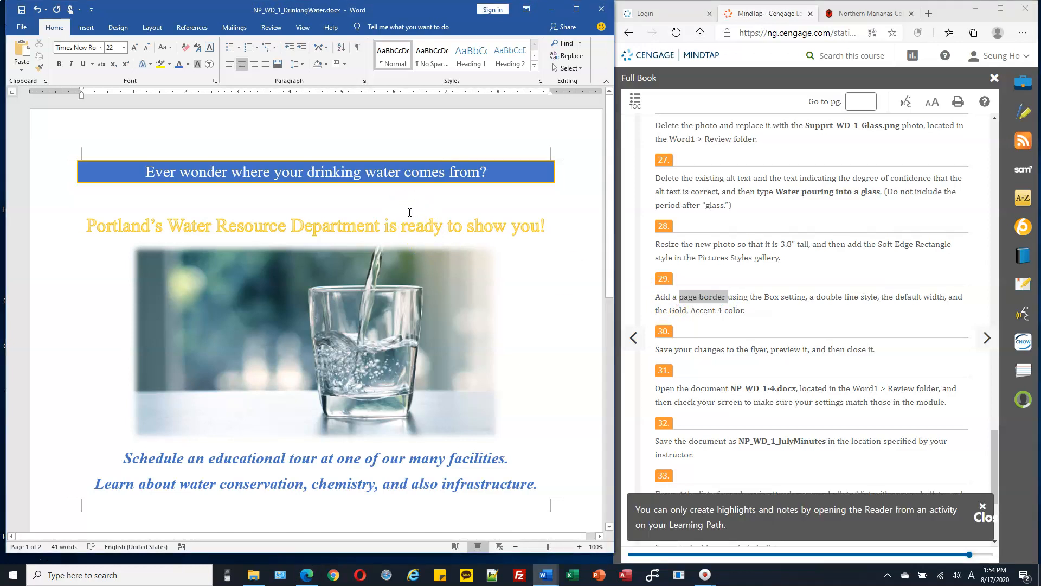
key("ctrl+a")
scroll(418, 222, "down", 6)
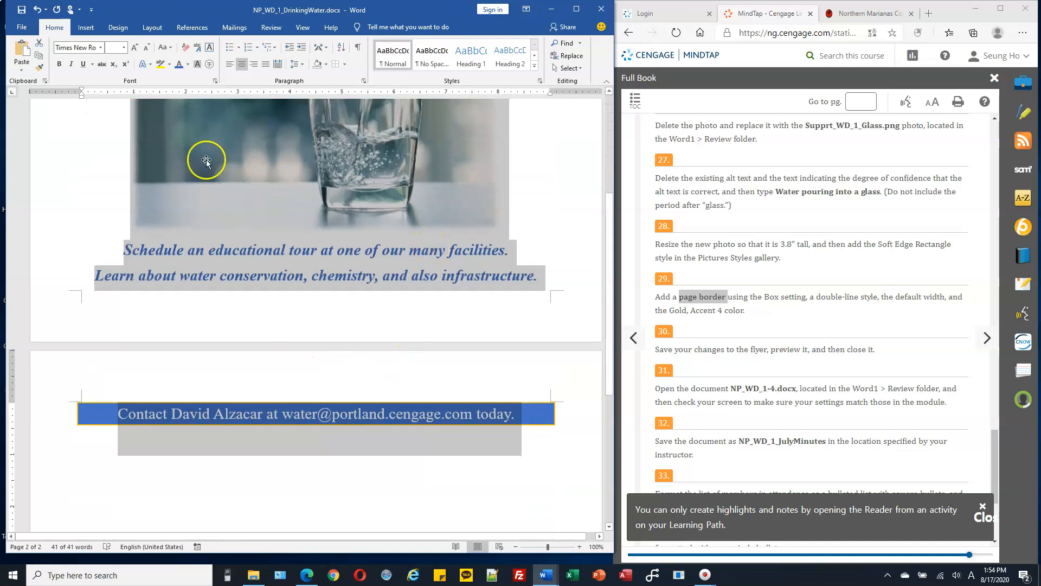
scroll(456, 232, "up", 7)
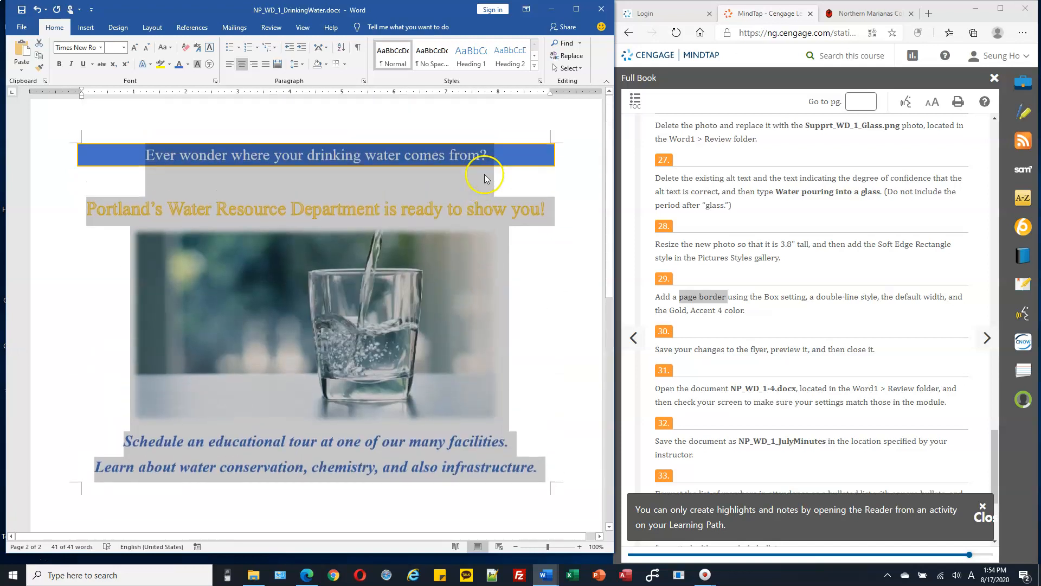
left_click(344, 66)
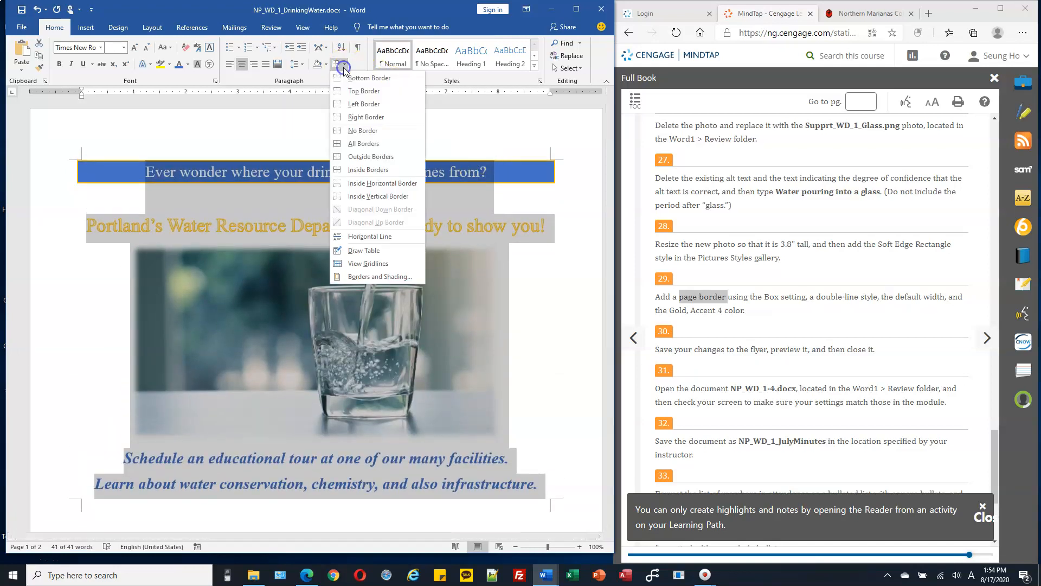
left_click(381, 278)
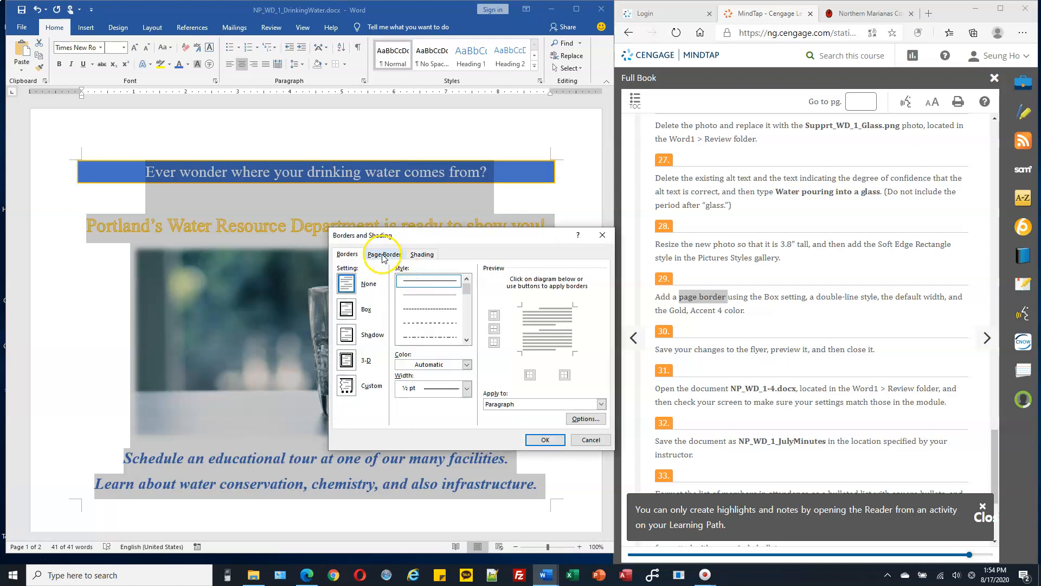
left_click(383, 255)
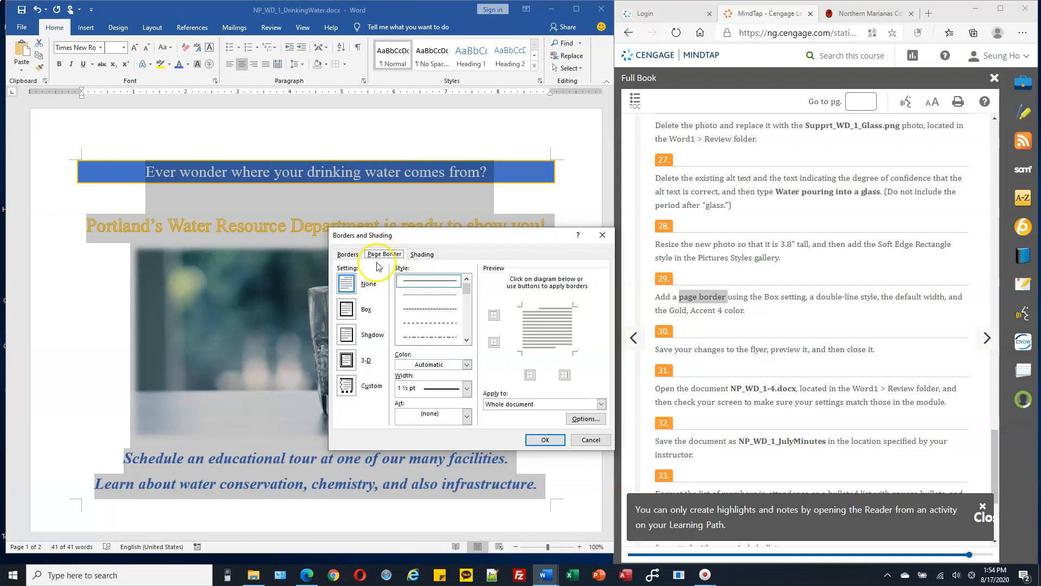
left_click(347, 310)
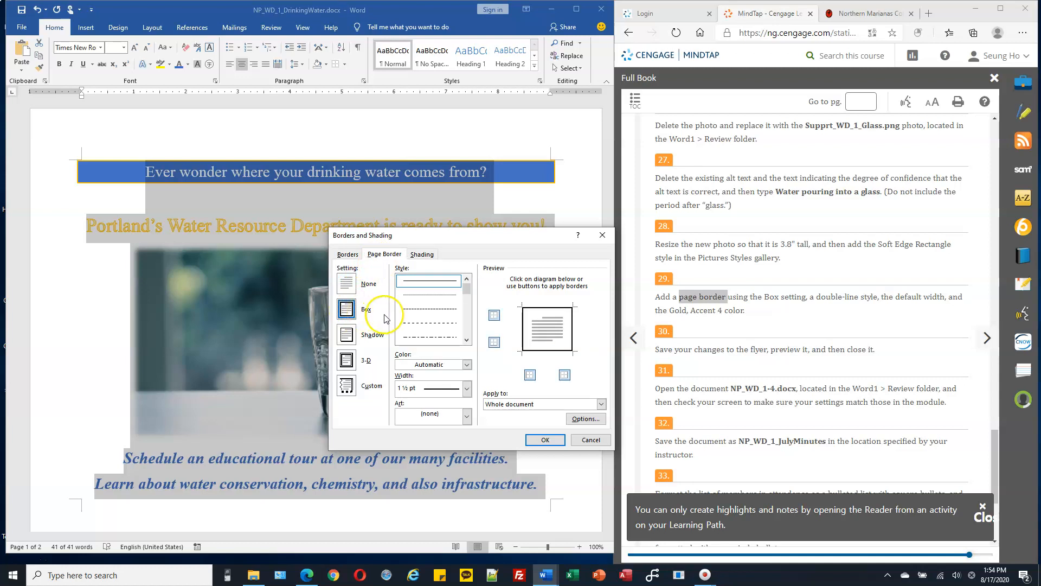
left_click_drag(464, 294, 465, 300)
left_click(447, 314)
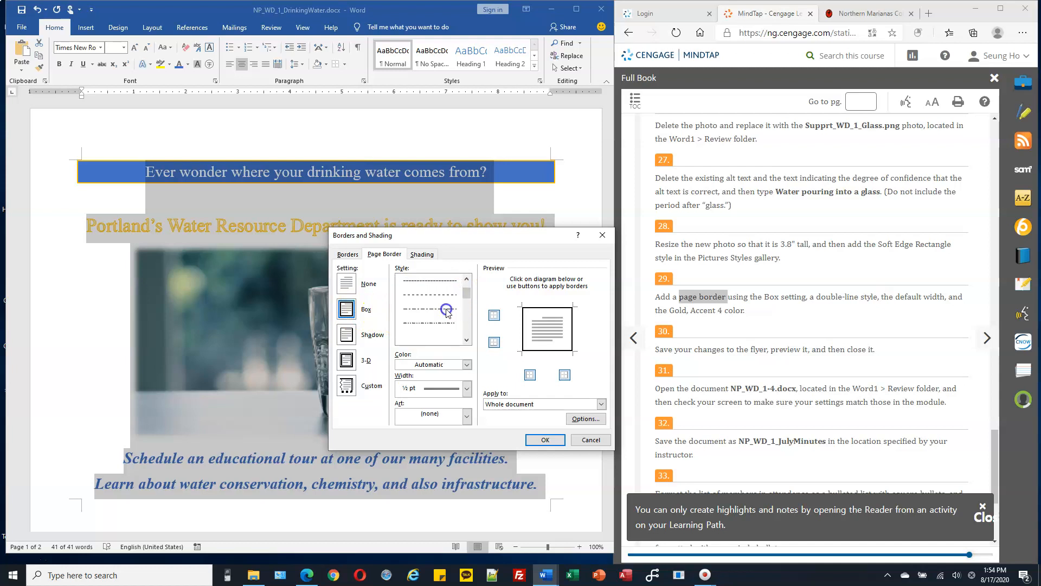
- Keep the Box setting for the page border and set its color to Gold, Accent 4
left_click(346, 255)
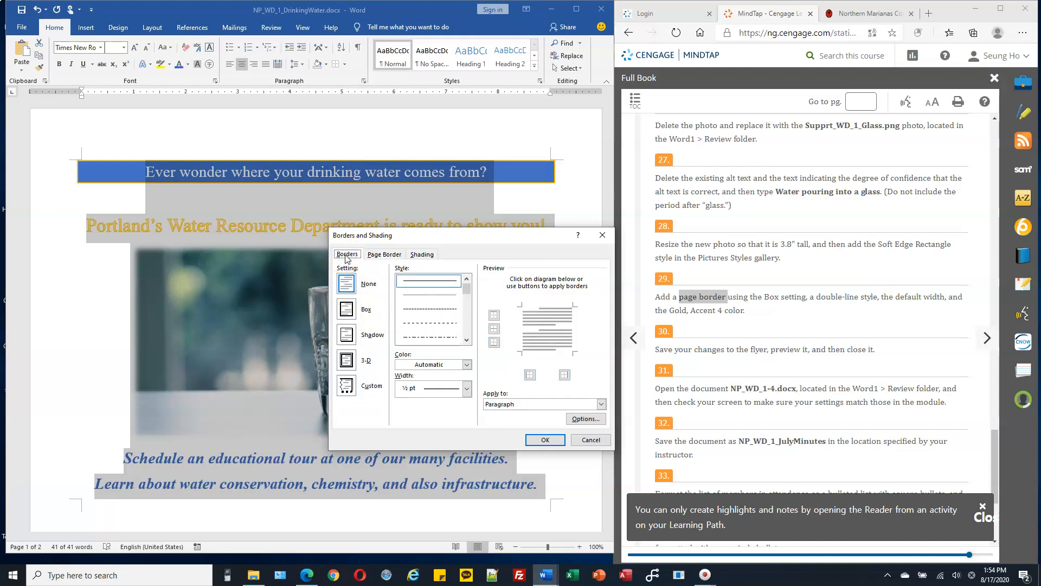
left_click(345, 314)
left_click(386, 260)
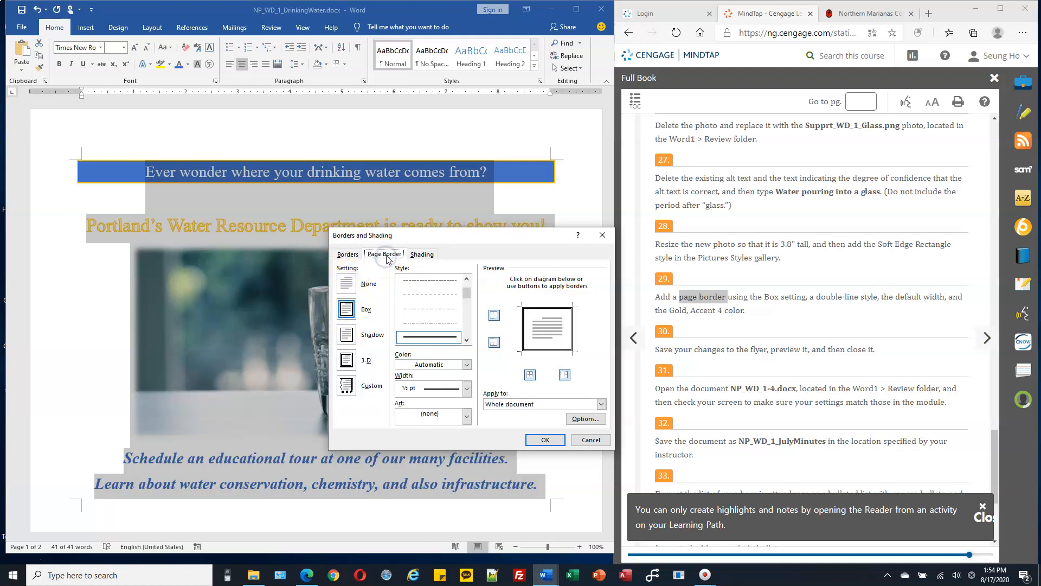
left_click(349, 308)
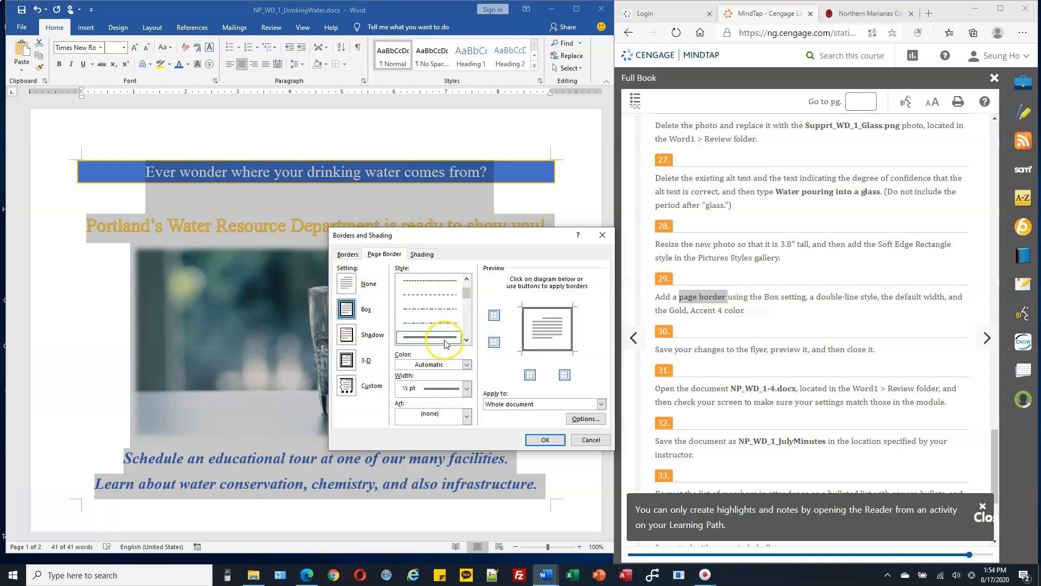
left_click(466, 365)
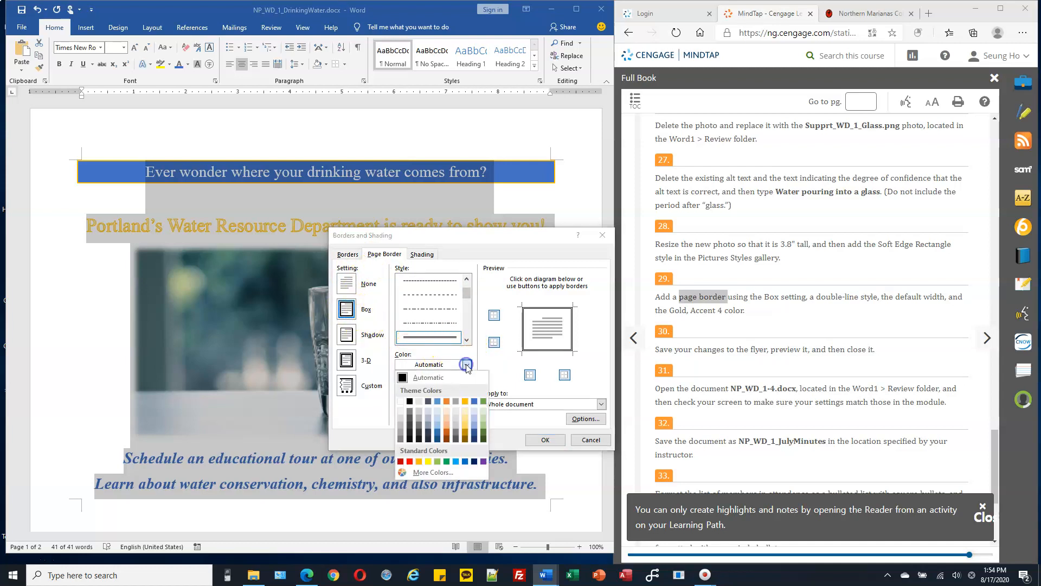
left_click(467, 401)
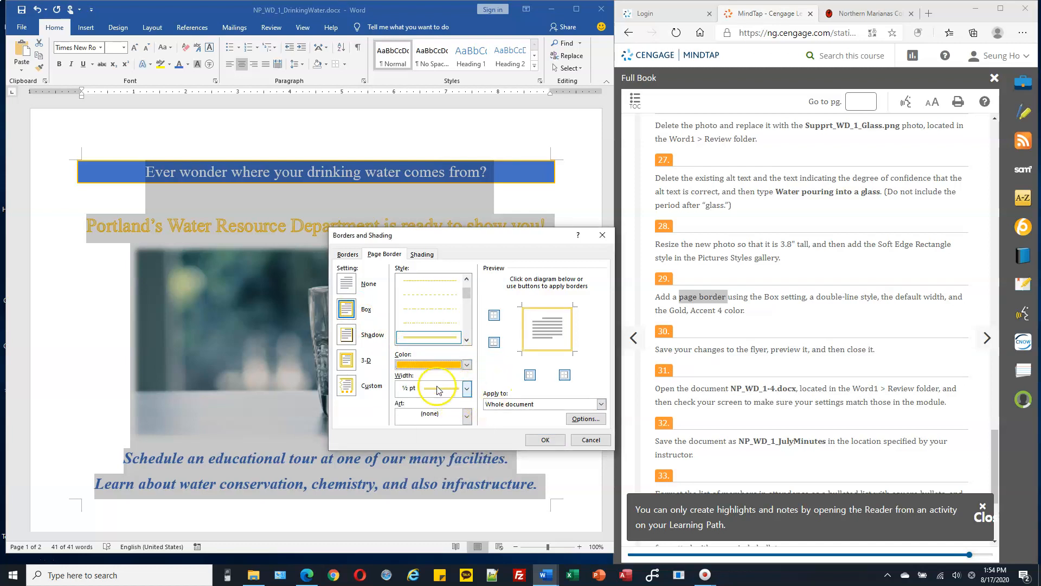
- Apply the page border to the whole document and check it on both pages
left_click(428, 255)
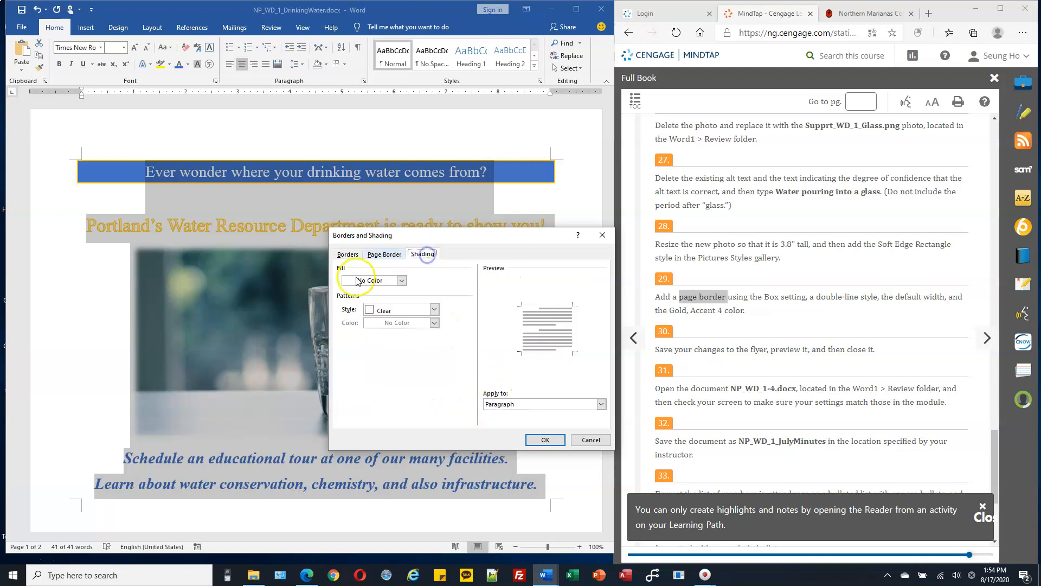
left_click(378, 255)
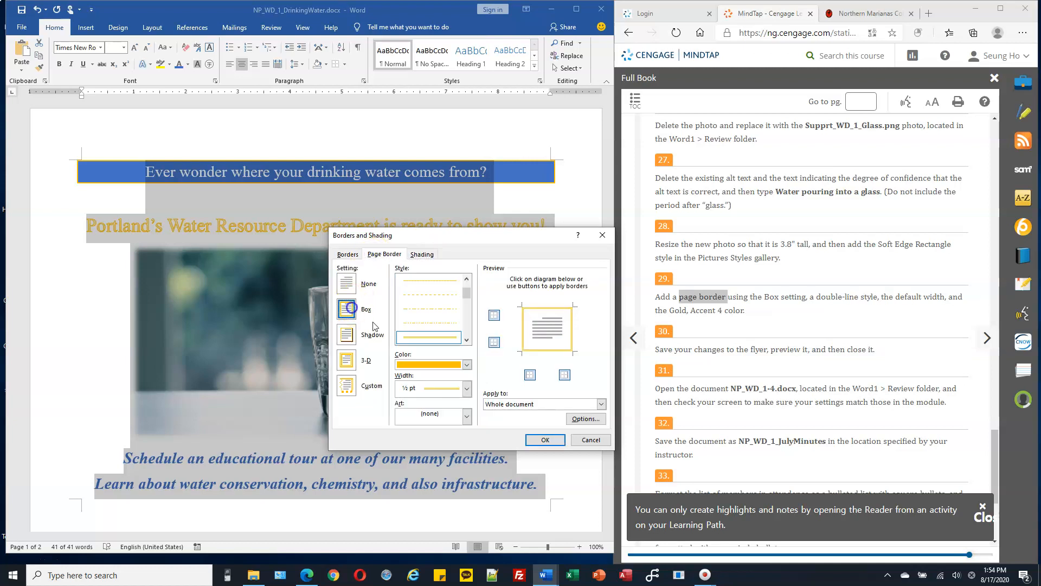
left_click(545, 440)
scroll(543, 353, "down", 3)
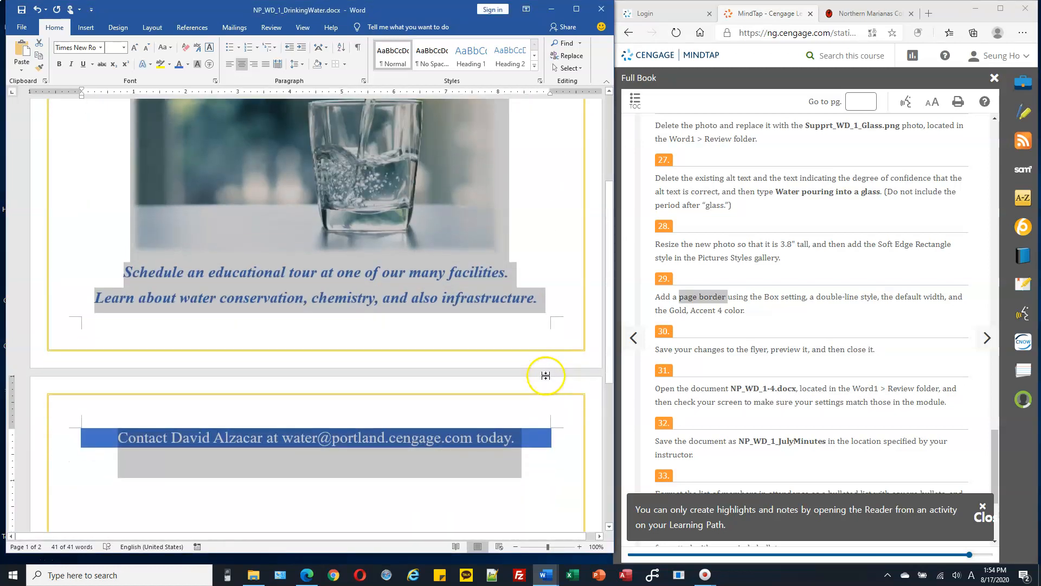
scroll(564, 364, "up", 1)
scroll(567, 355, "up", 2)
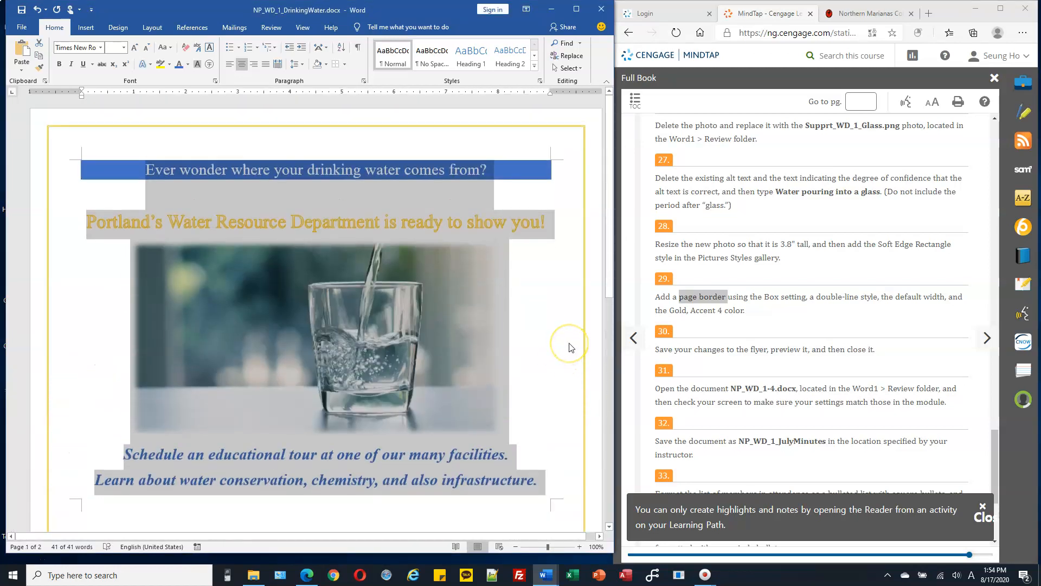
- Following instruction 23, set the contact line's paragraph spacing to 42 pt before and 0 pt after
scroll(569, 345, "down", 6)
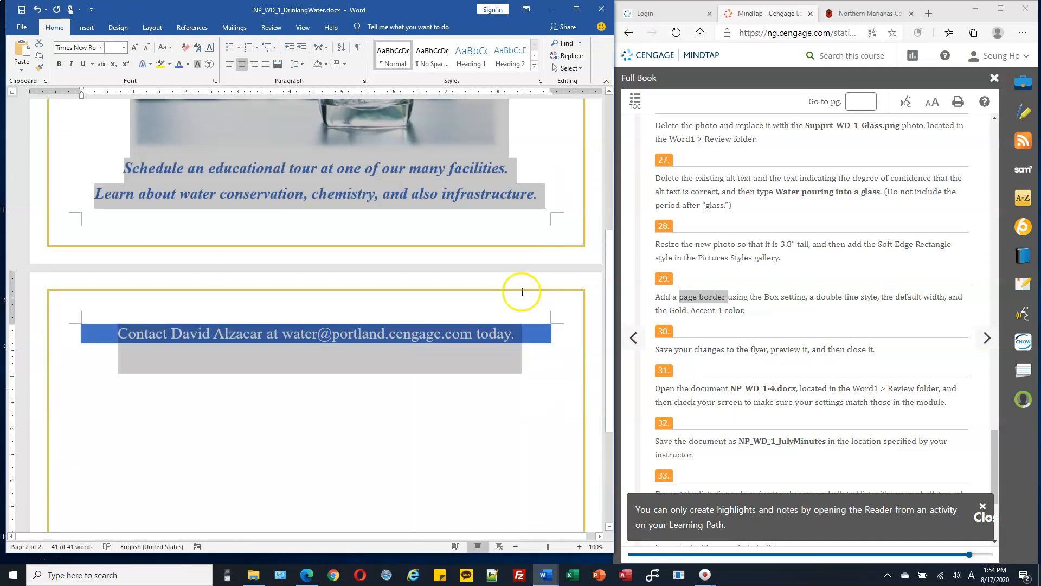
left_click(518, 339)
left_click(517, 334)
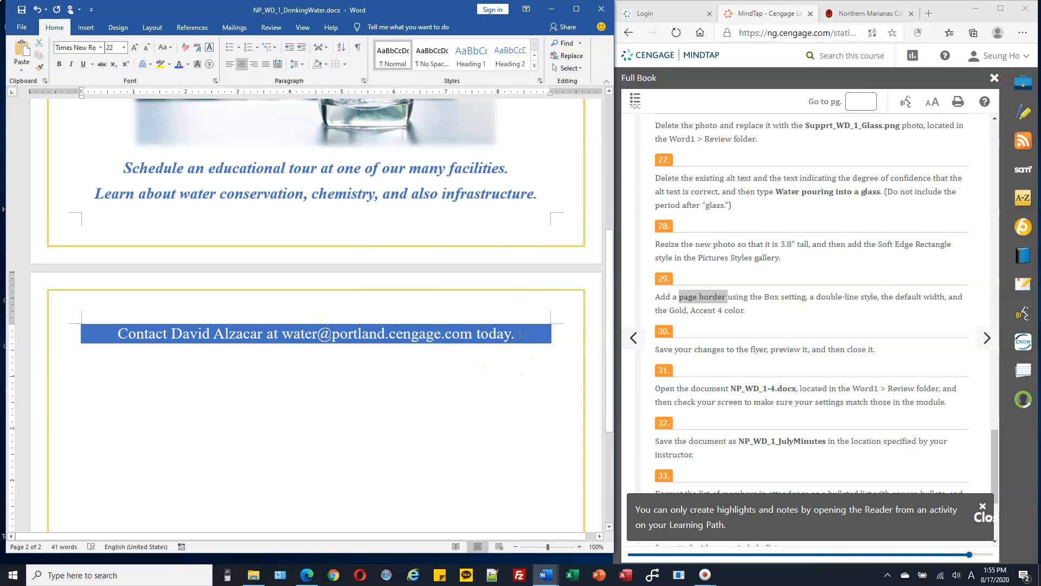
left_click(364, 82)
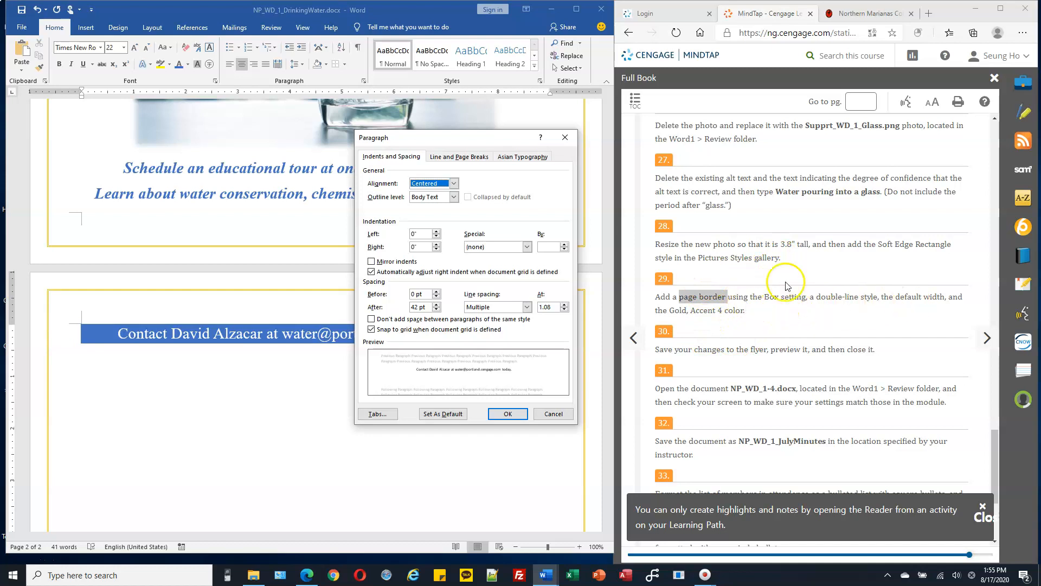
scroll(822, 272, "up", 6)
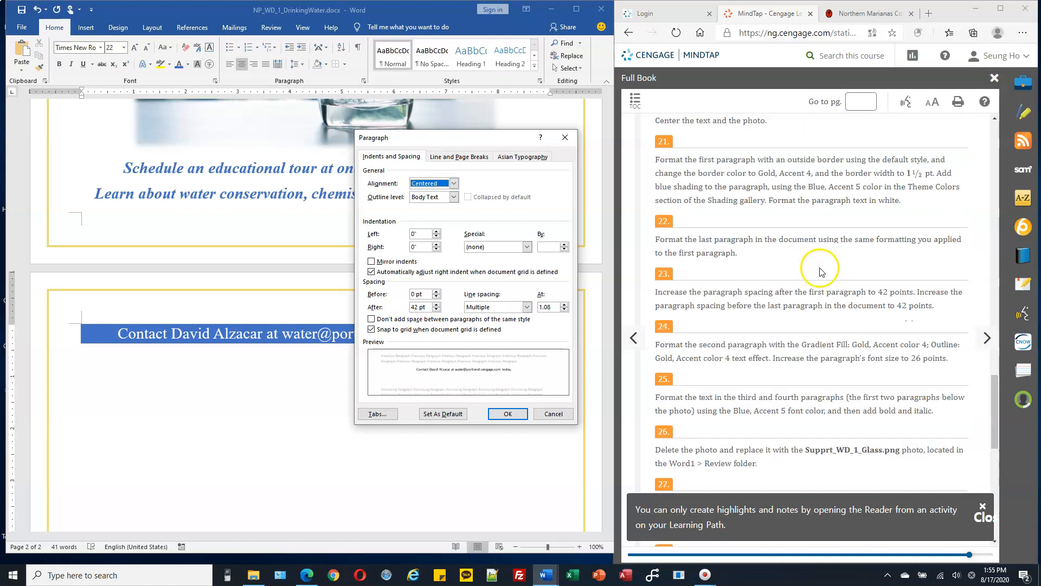
scroll(813, 271, "down", 1)
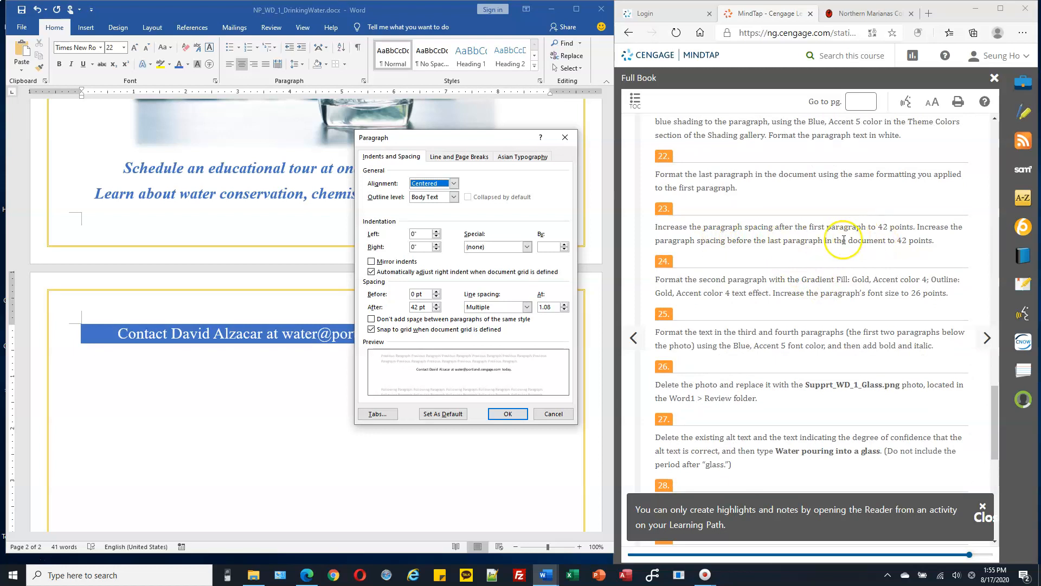
left_click(420, 293)
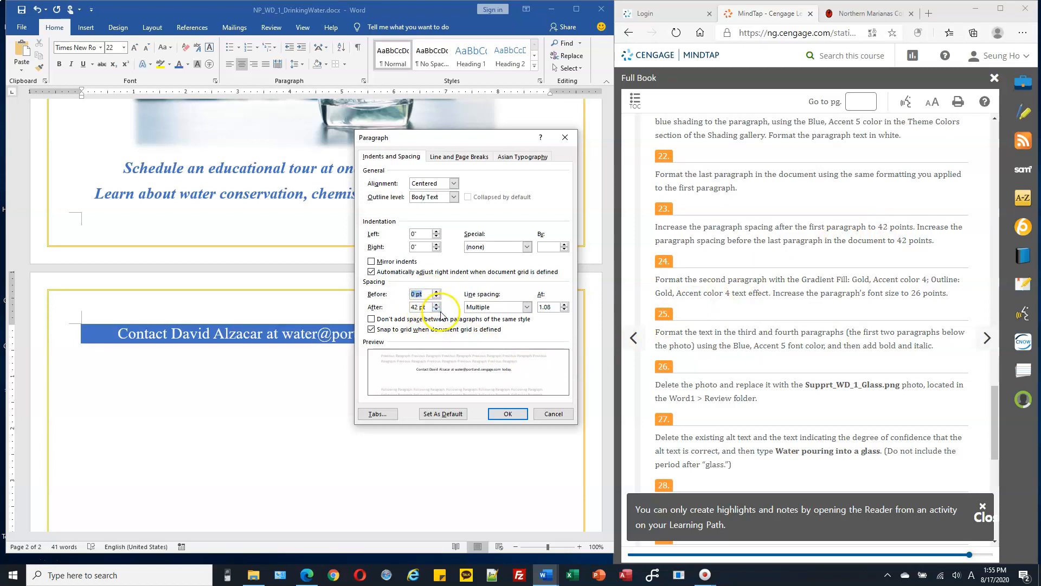
left_click_drag(427, 309, 403, 304)
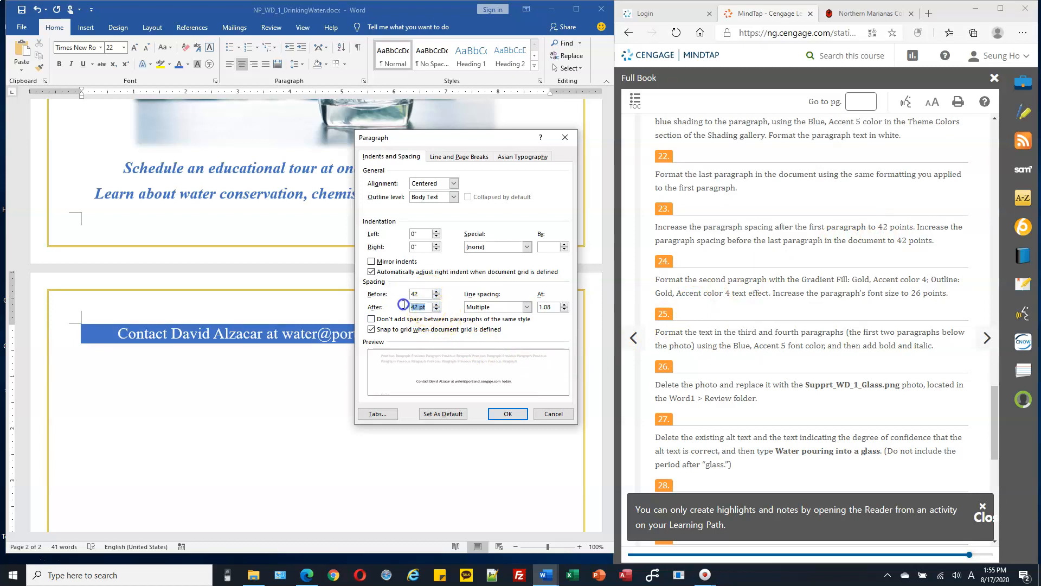
type("0")
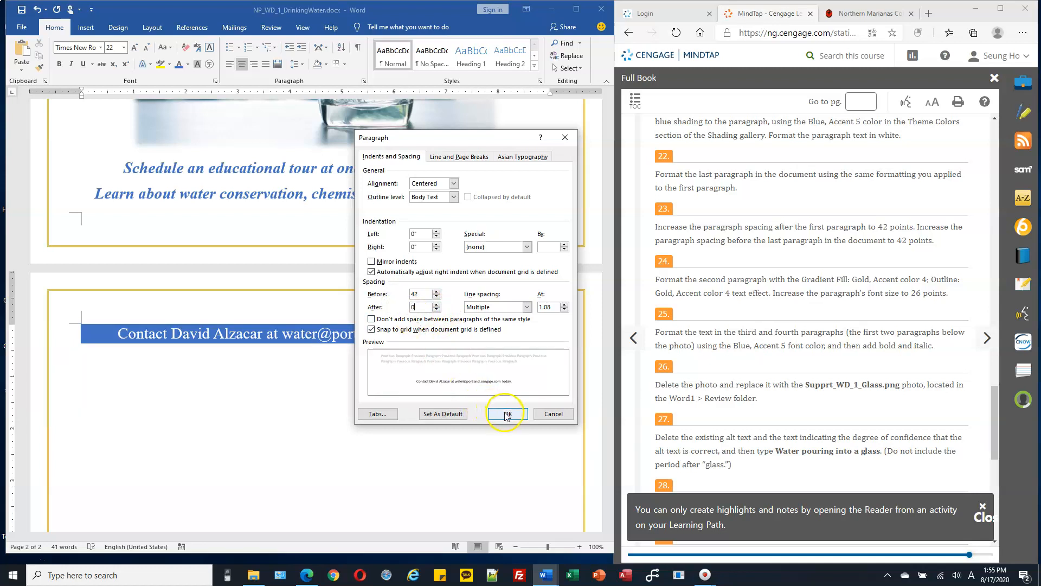
left_click(507, 414)
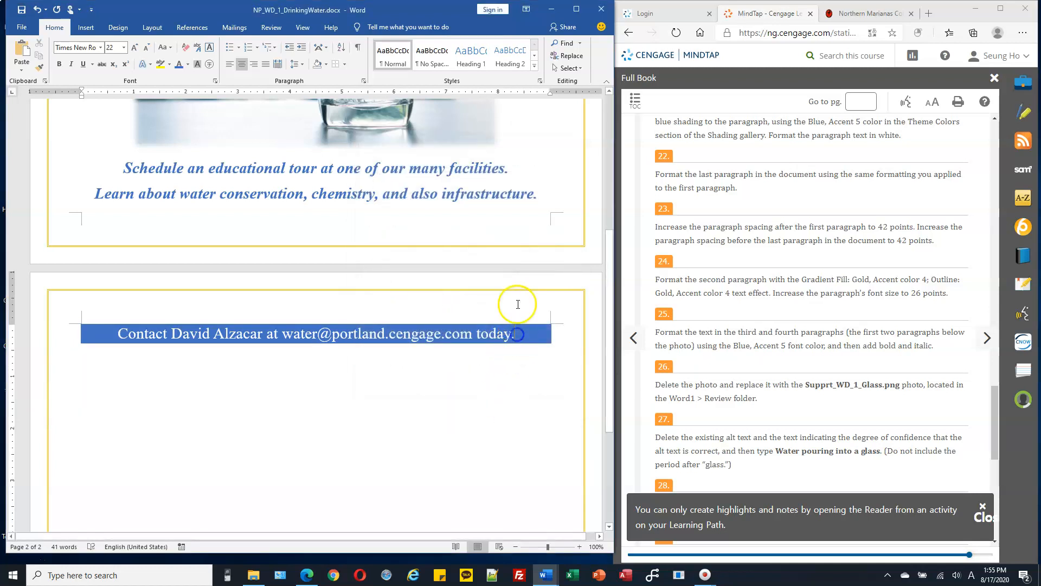
- Check the first paragraph's before and after spacing, leaving the settings as they are
scroll(518, 304, "up", 9)
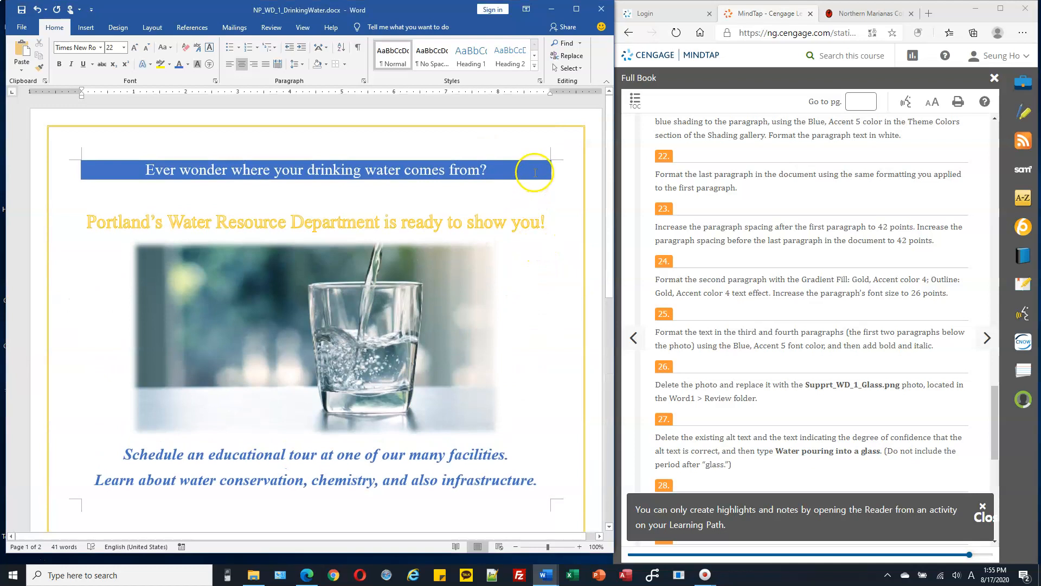
left_click(534, 170)
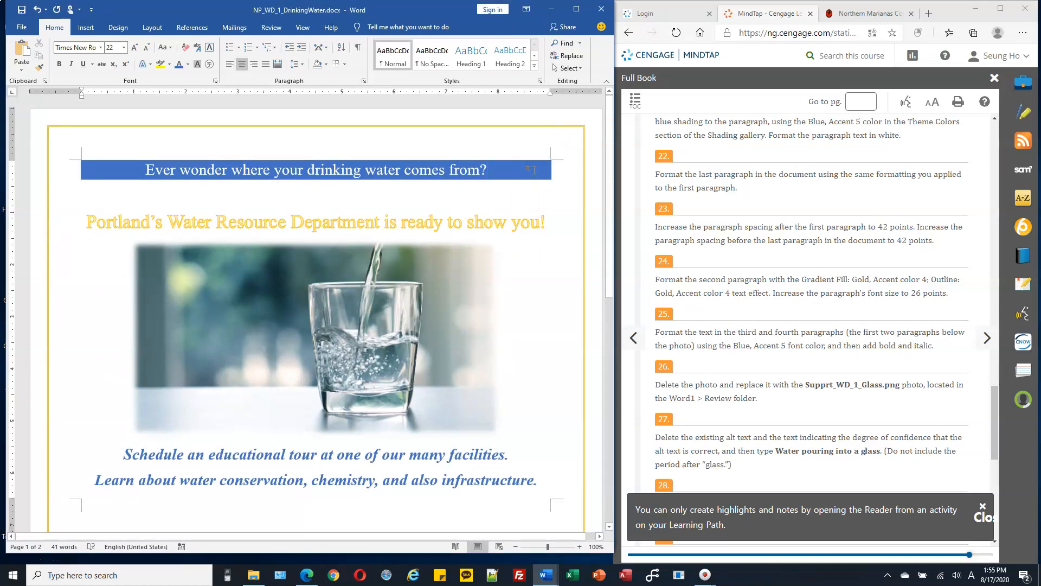
left_click(364, 81)
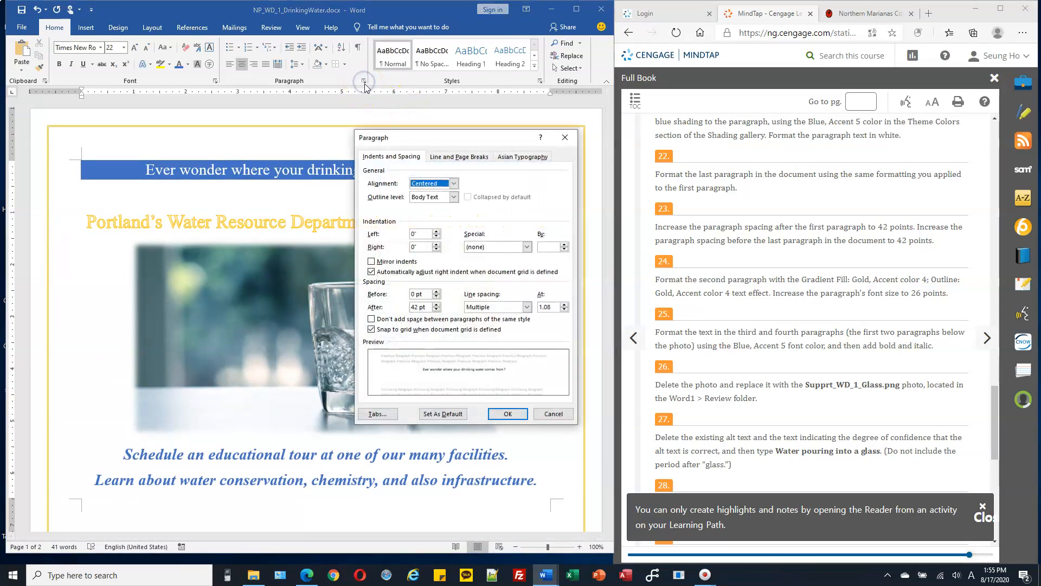
left_click(424, 307)
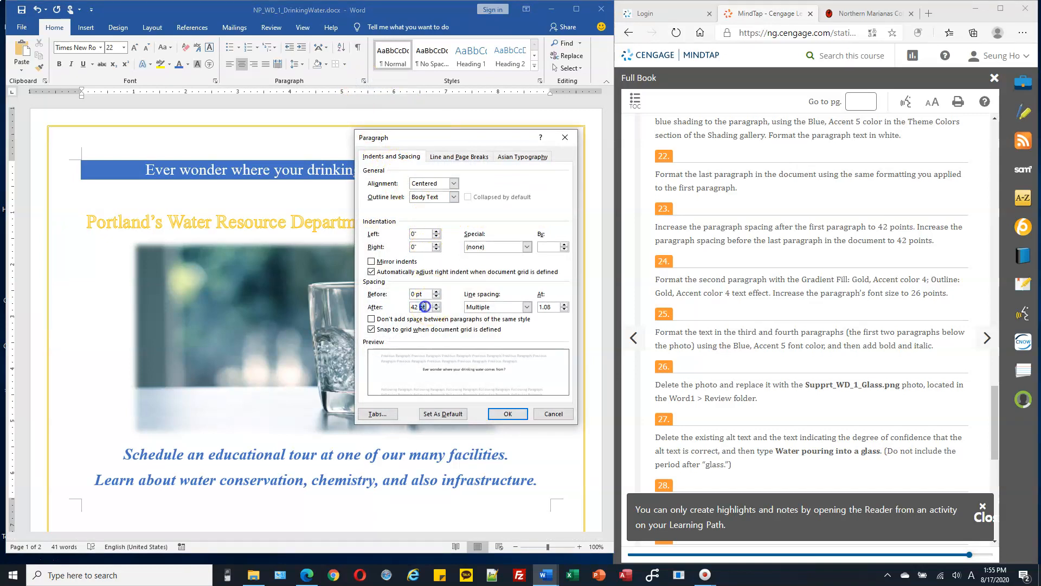
left_click(550, 414)
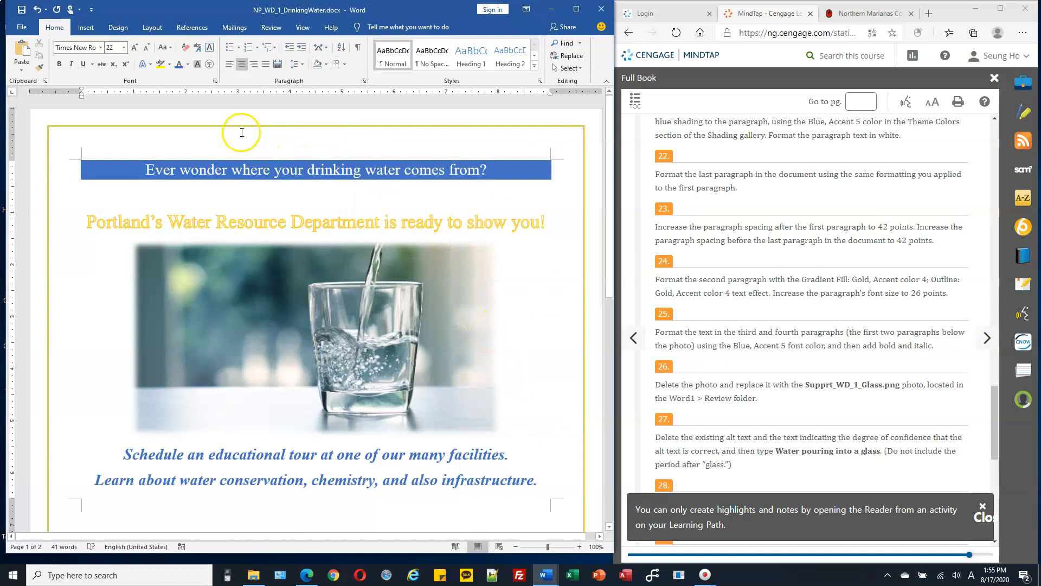
- Set the flyer's page margins to the Narrow preset with 0.5" on all sides
left_click(152, 28)
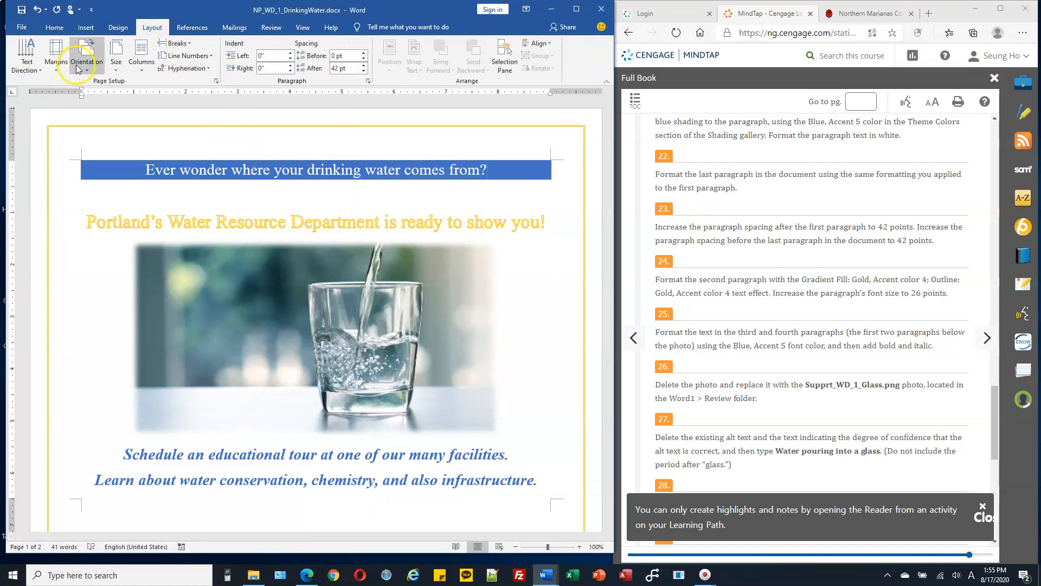
left_click(56, 66)
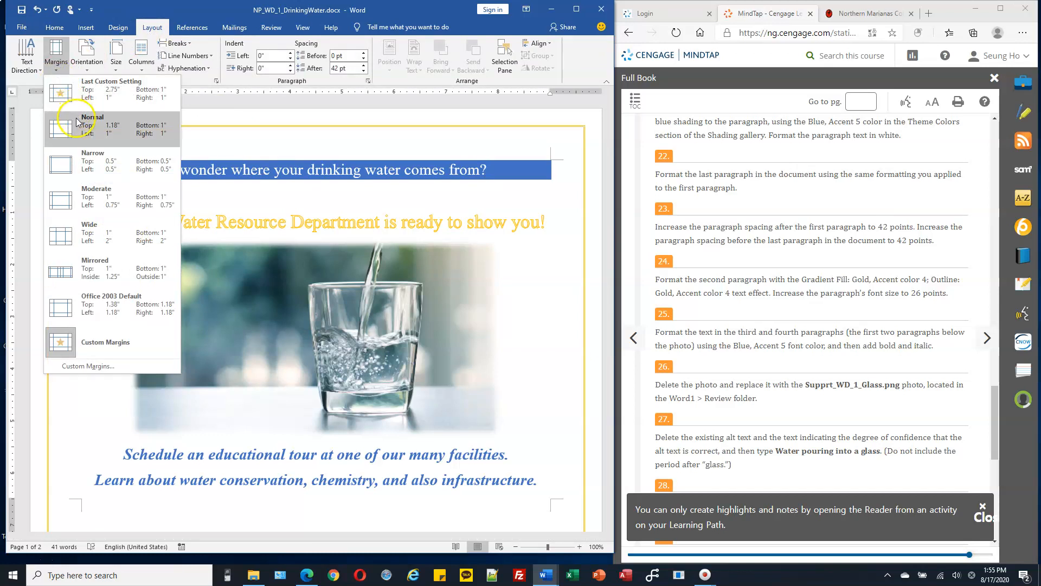
left_click(92, 164)
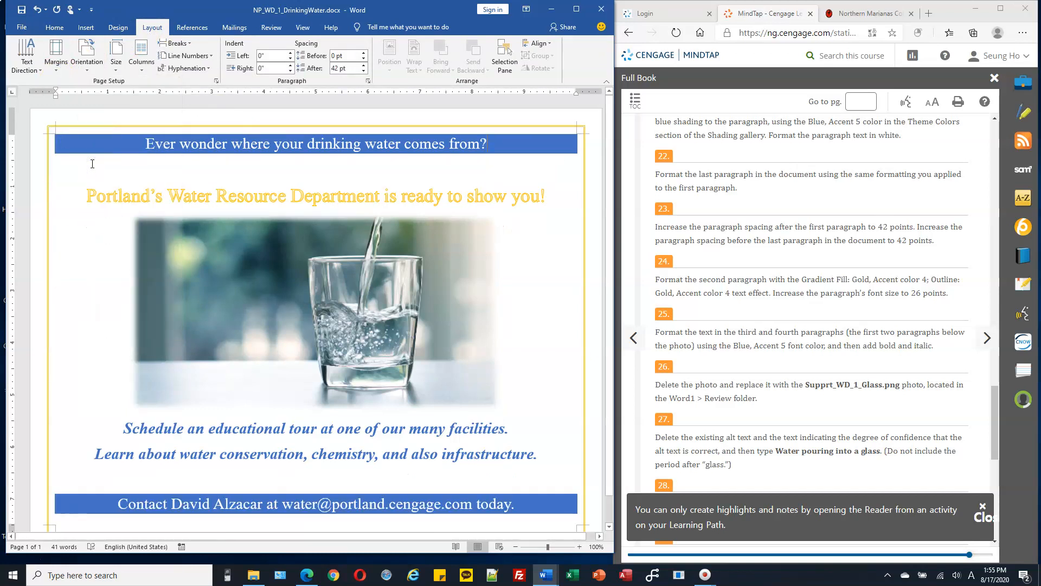
- View the flyer as a whole page and reapply the Narrow margin preset
scroll(96, 164, "down", 1)
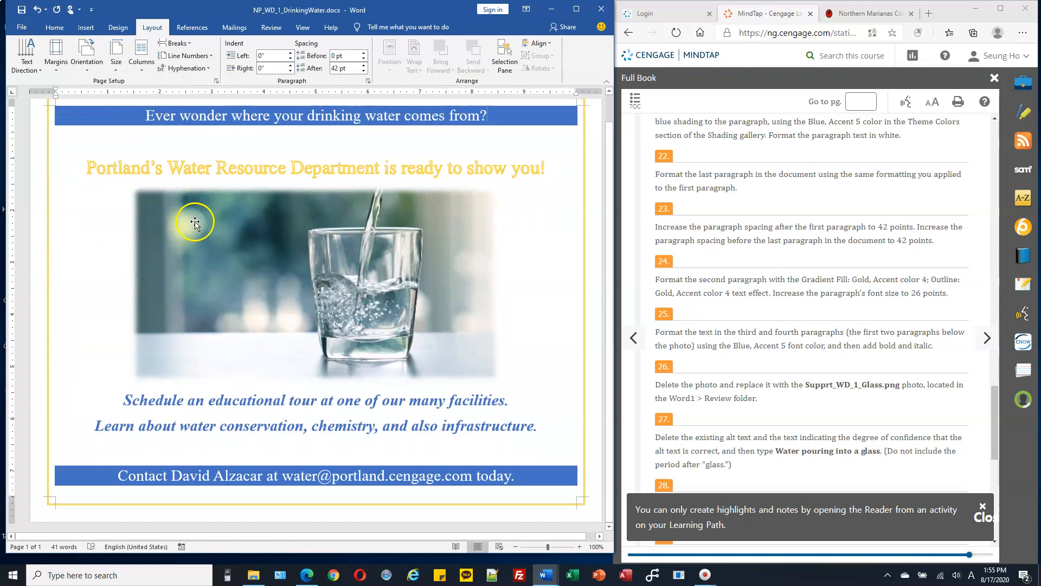
scroll(311, 271, "down", 2)
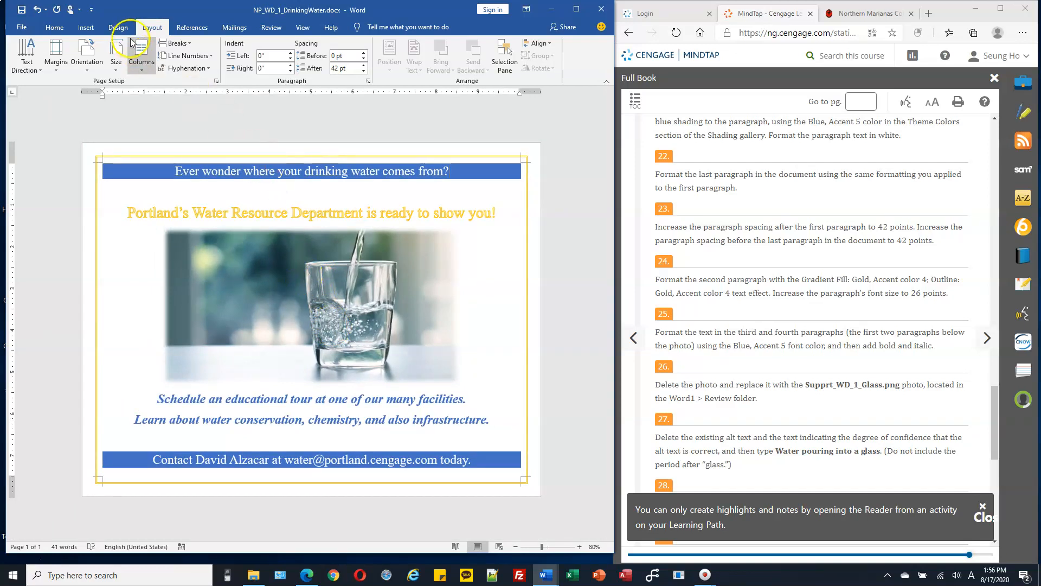
left_click(61, 71)
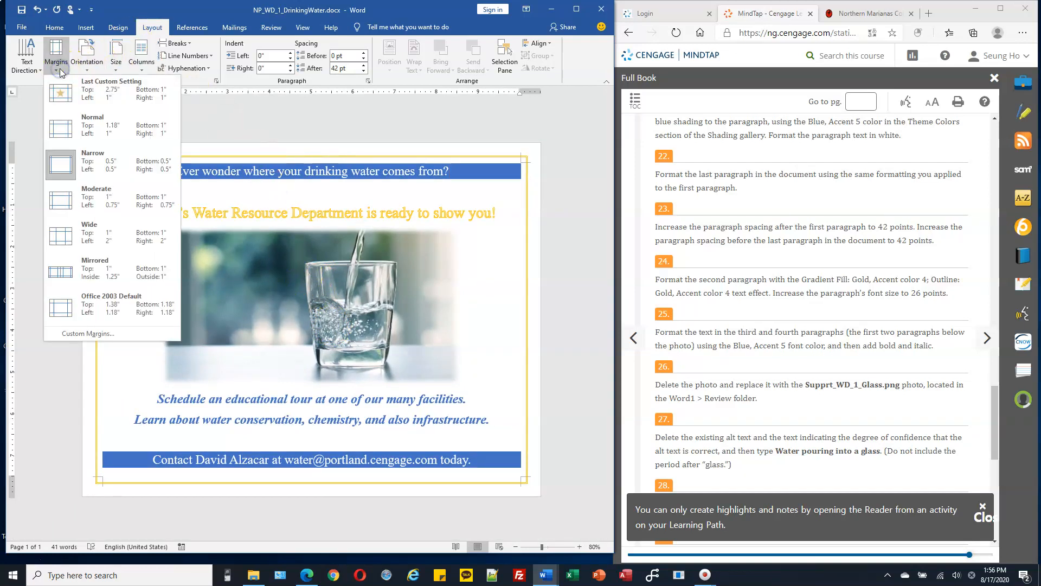
left_click(68, 162)
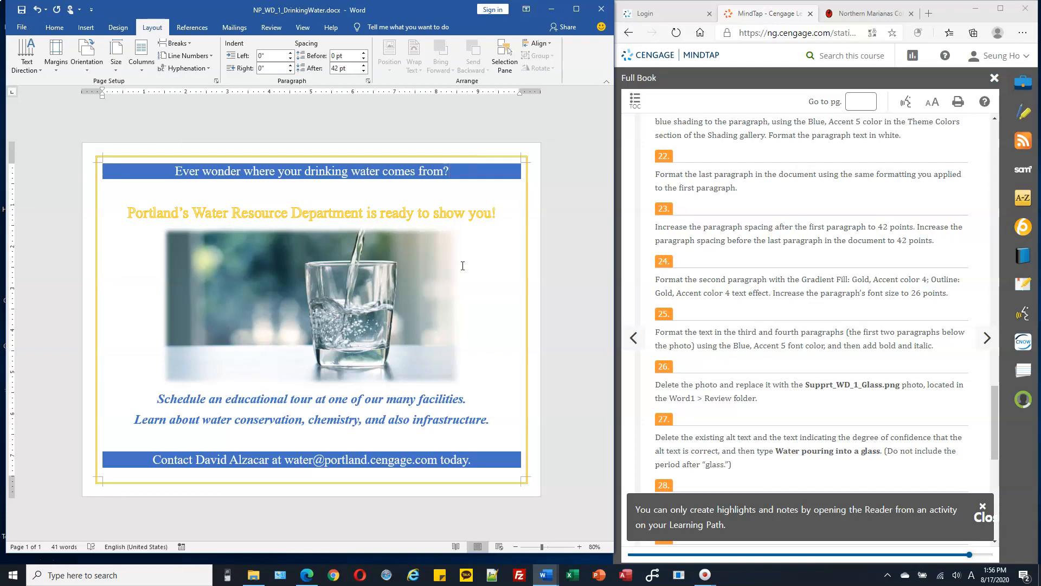
- Following instruction 30, save the changes to the drinking water flyer and close it
left_click(22, 9)
scroll(751, 339, "down", 5)
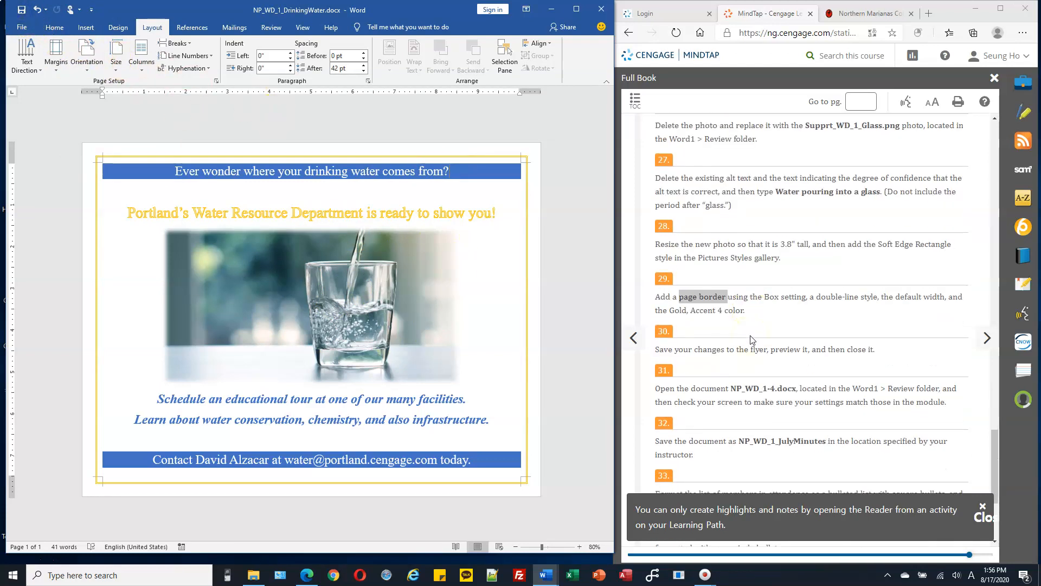
scroll(752, 339, "down", 2)
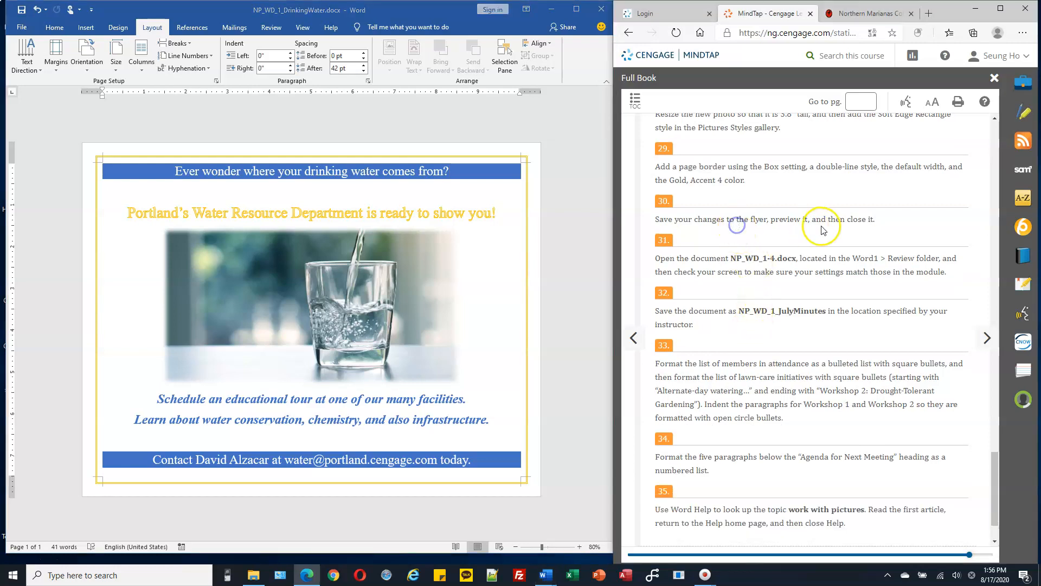
left_click(599, 9)
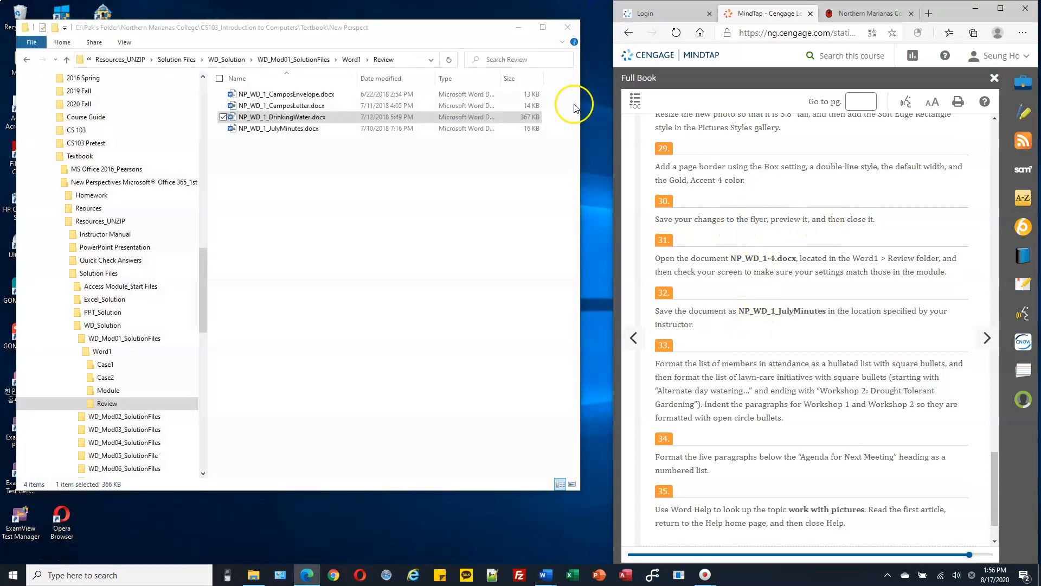
- Open NP_WD_1_DrinkingWater.docx from the CS103 Homework folder to check the saved flyer, closing it and the duplicate flyer window
left_click_drag(204, 269, 204, 109)
left_click(109, 317)
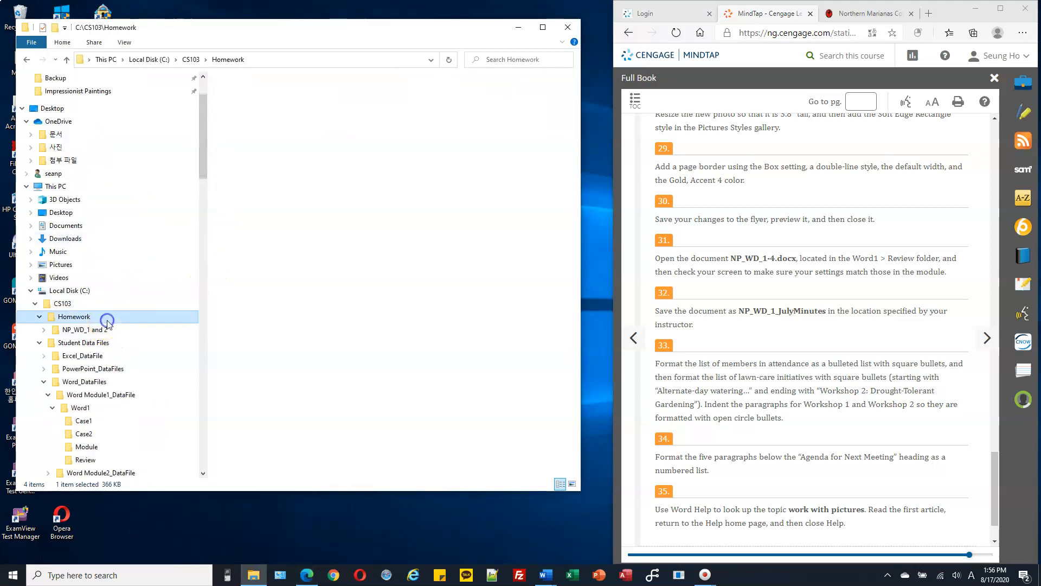
left_click(303, 127)
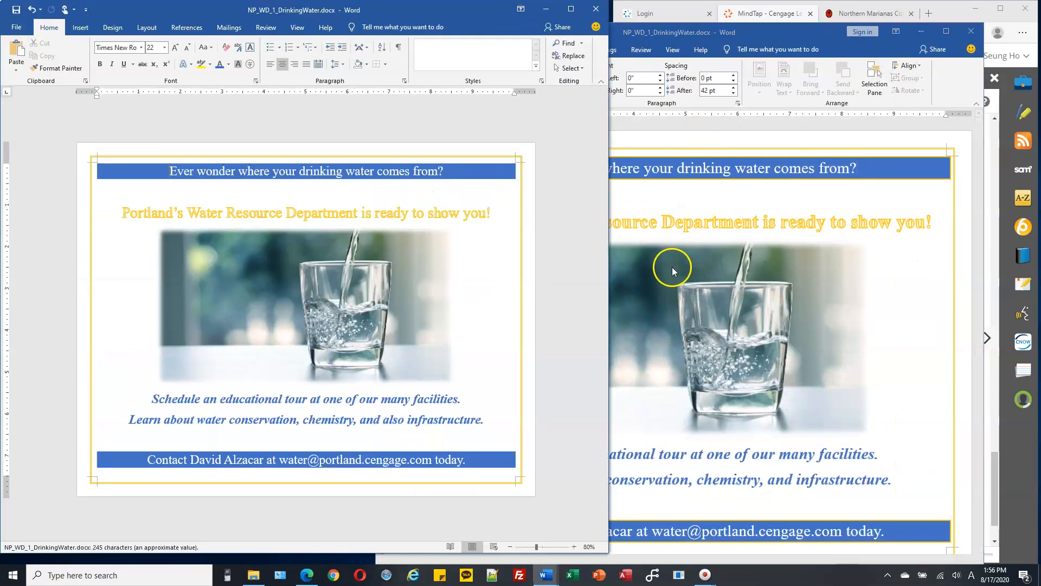
left_click(971, 31)
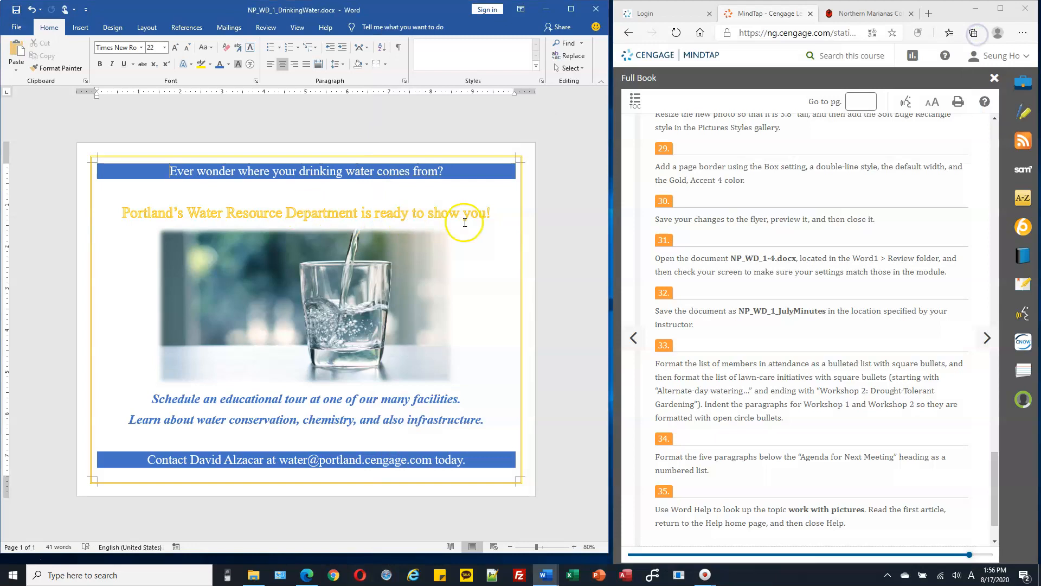
left_click(597, 15)
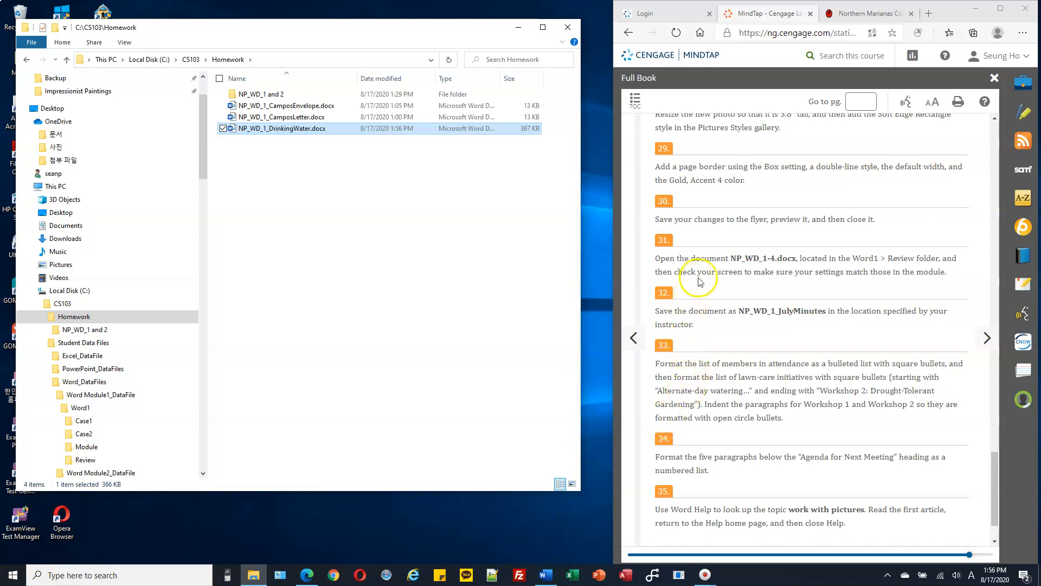
- Copy the file name NP_WD_1_JulyMinutes from instruction 32 and open NP_WD_1-4.docx from the Word1 Review data folder
left_click_drag(731, 258, 758, 259)
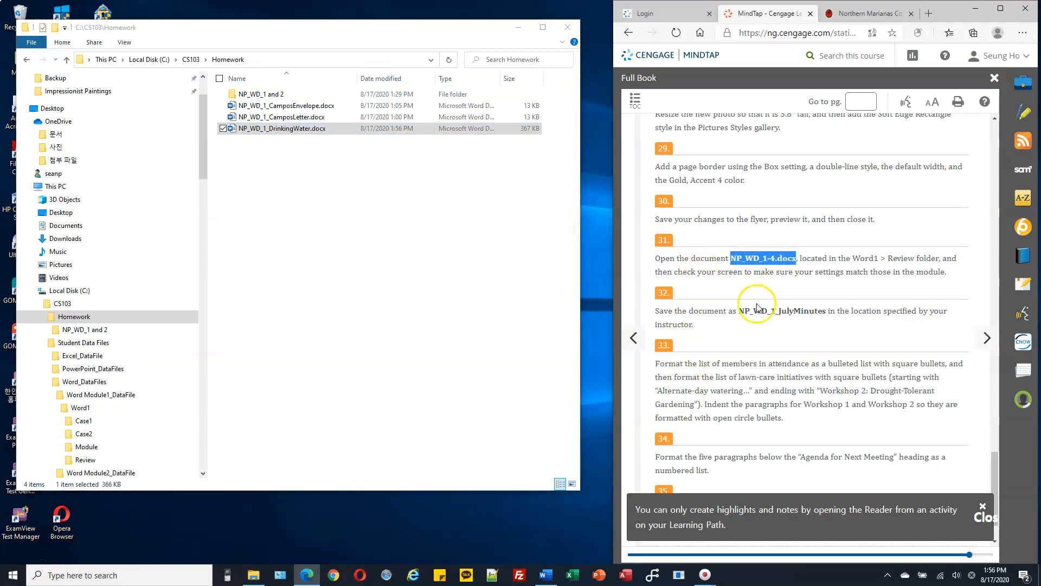
left_click_drag(739, 311, 820, 310)
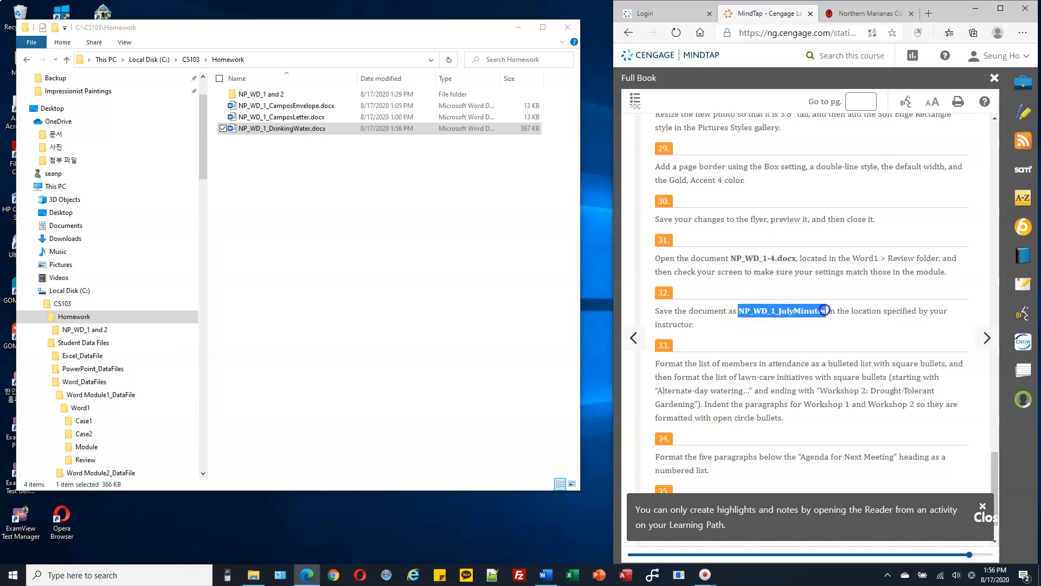
key("ctrl+c")
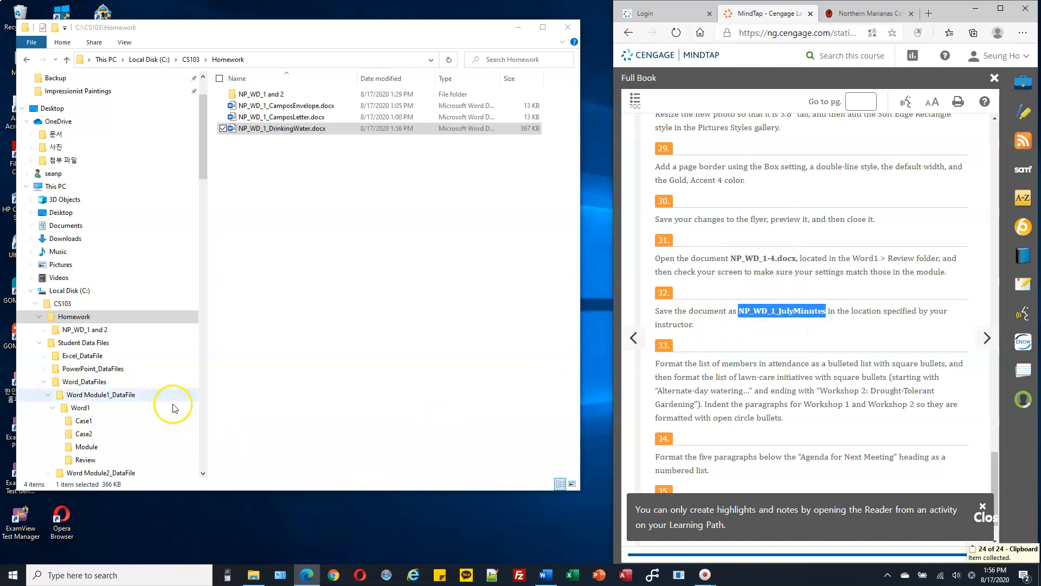
left_click(85, 459)
double_click(274, 105)
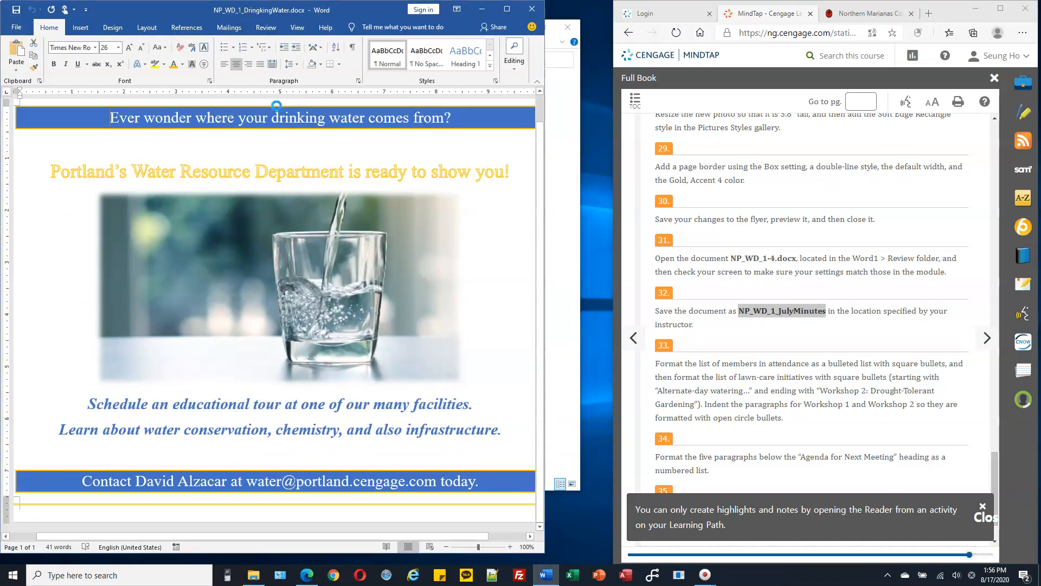
- Save the document as NP_WD_1_JulyMinutes, a Word Document (*.docx), in the CS103 Homework folder
left_click(16, 25)
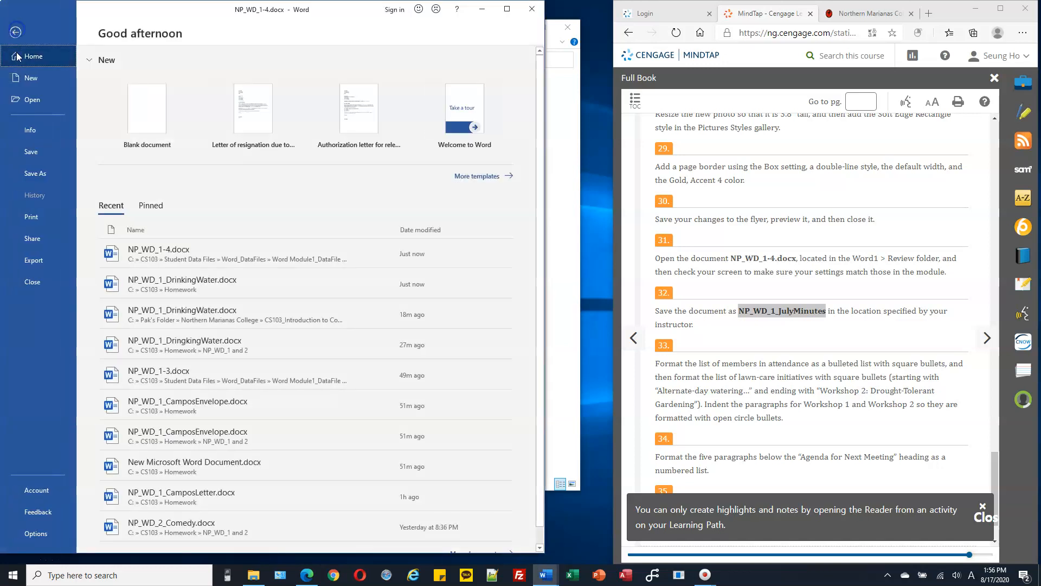
left_click(33, 174)
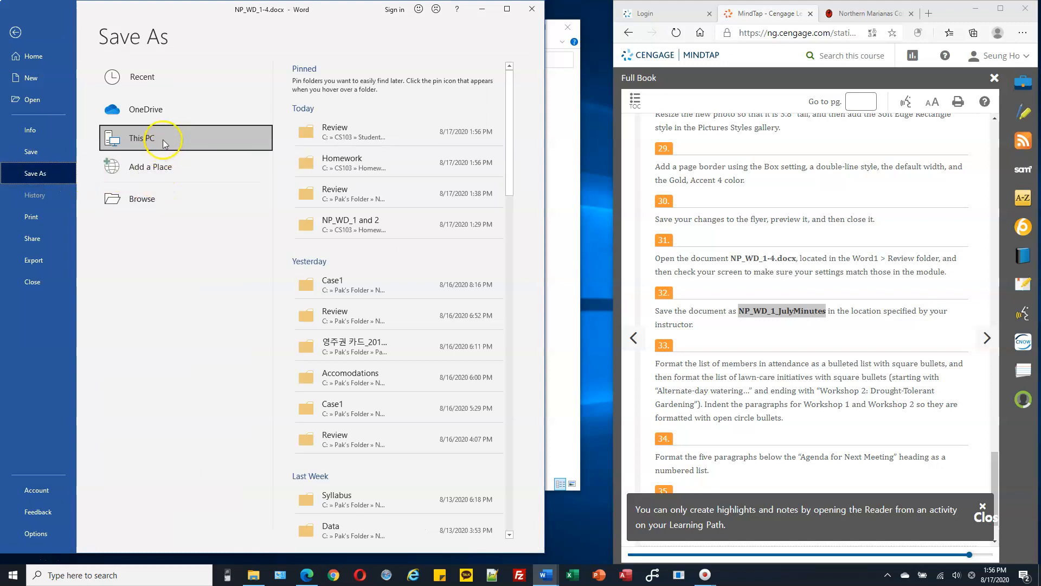
left_click(150, 200)
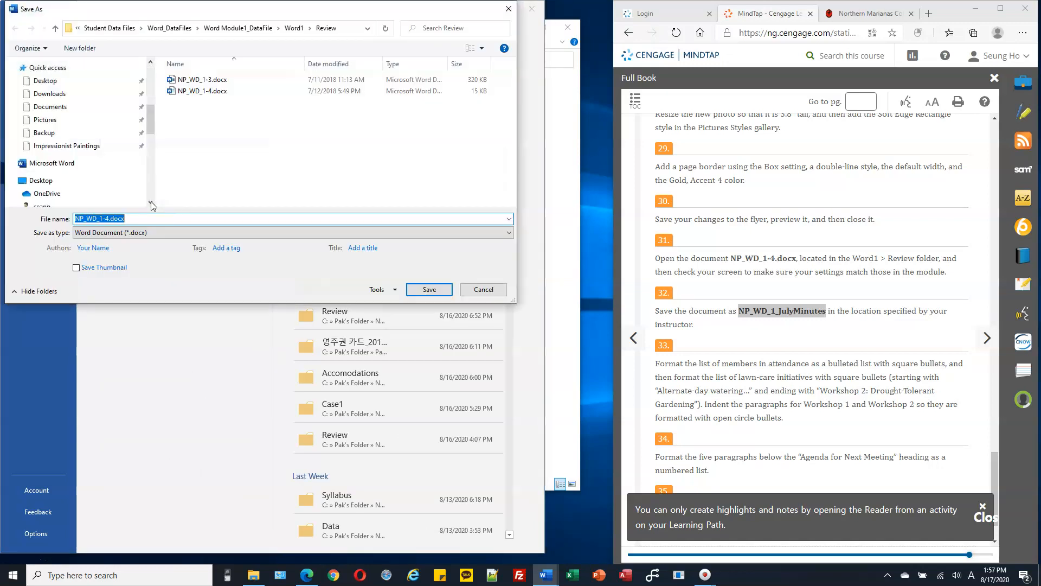
left_click_drag(151, 134, 151, 117)
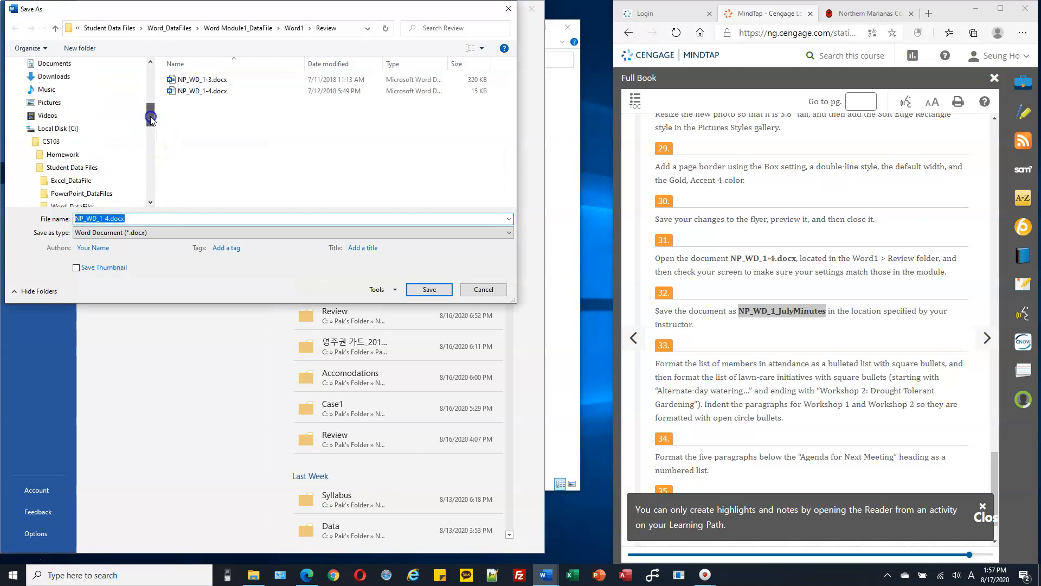
left_click(52, 141)
left_click(63, 155)
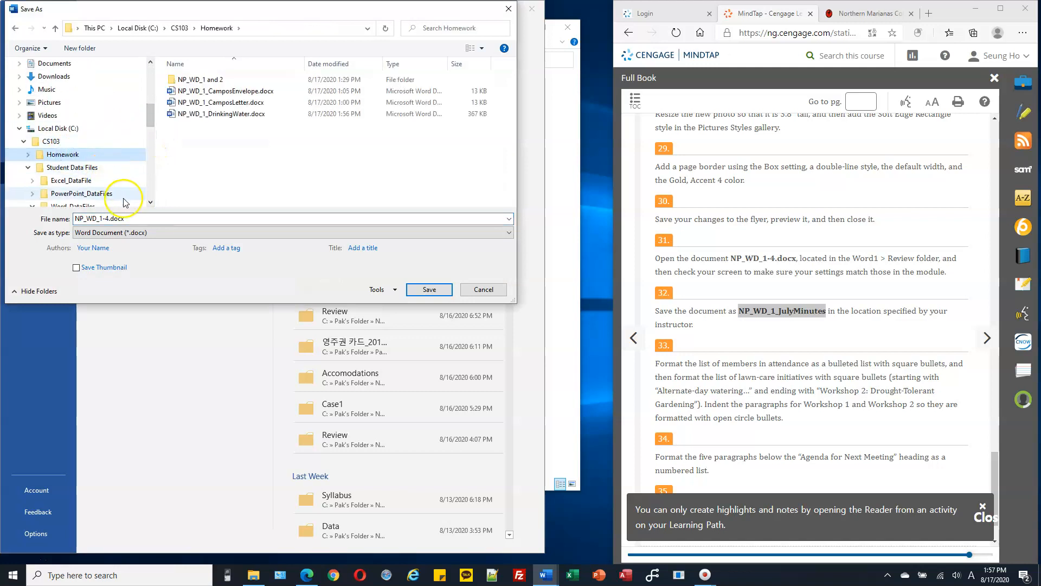
left_click(138, 218)
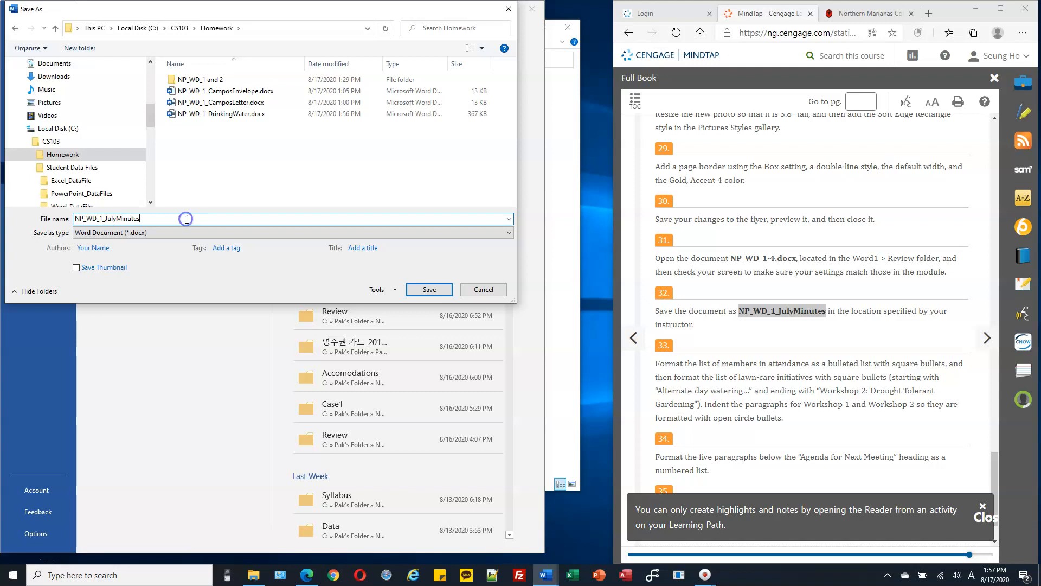
left_click(129, 234)
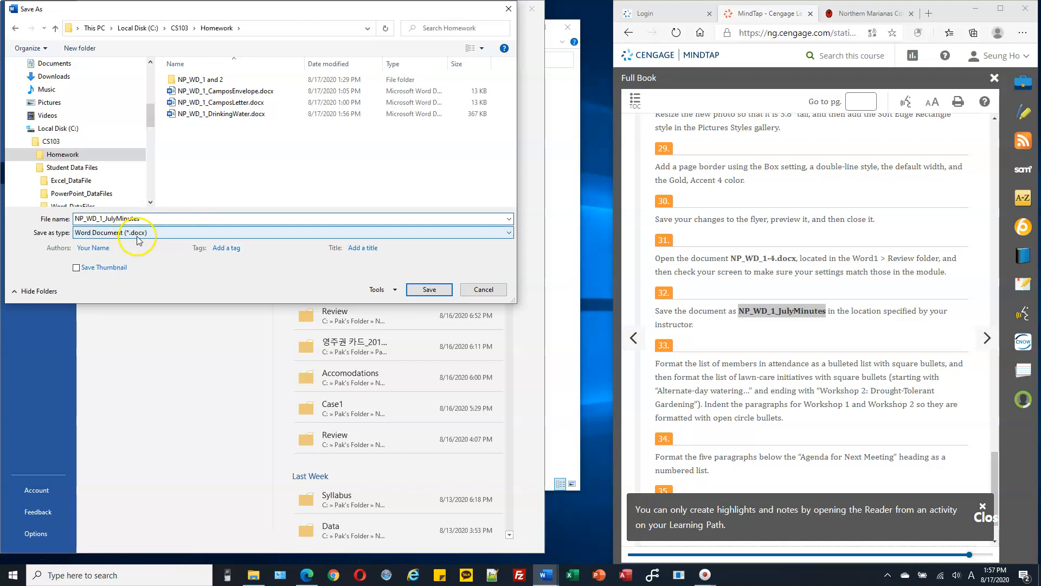
left_click(429, 289)
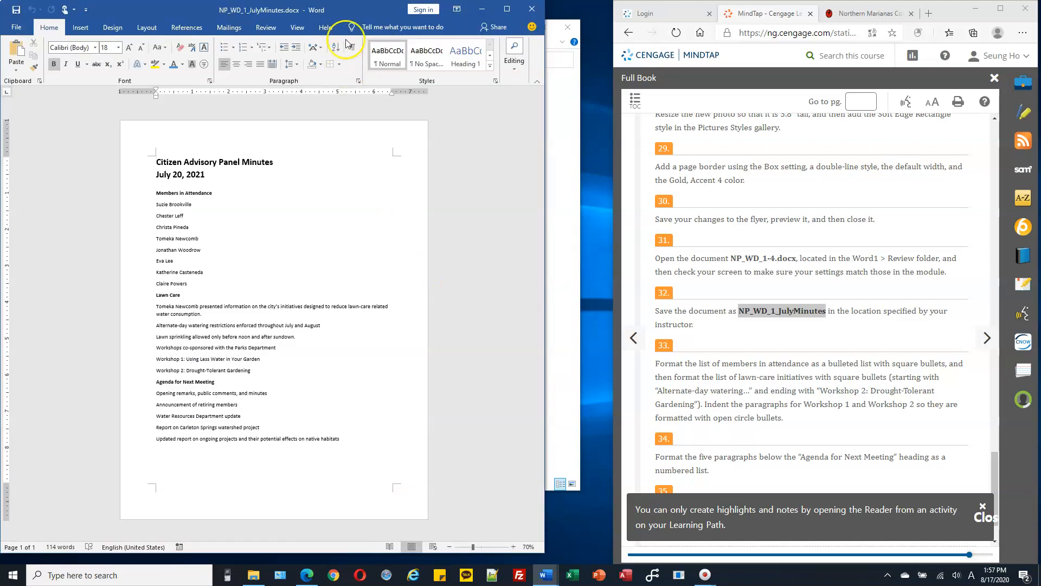
- Move the July minutes window aside and close the leftover flyer document behind it
left_click_drag(382, 8, 464, 17)
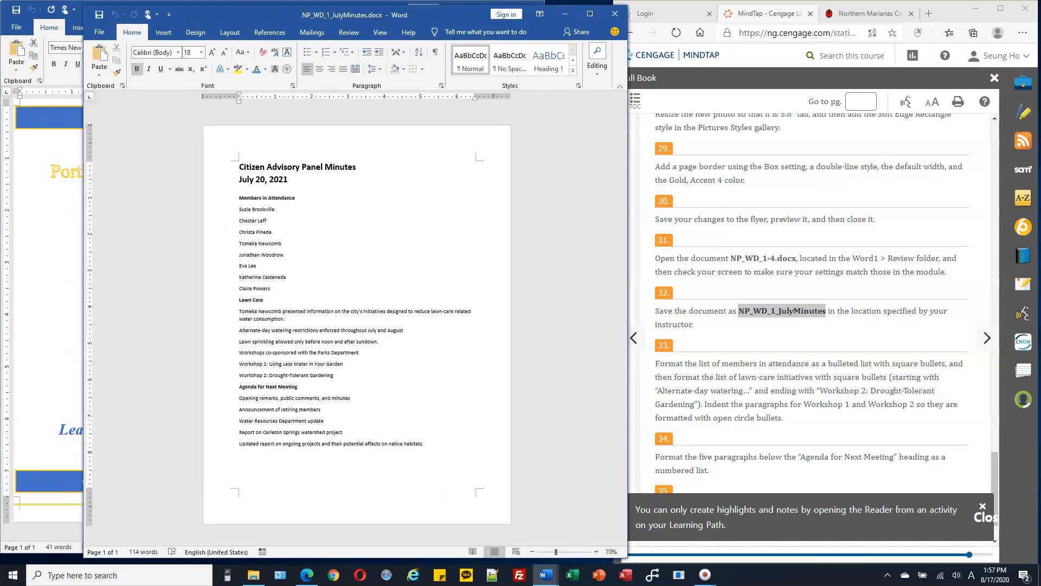
left_click(35, 169)
left_click(533, 8)
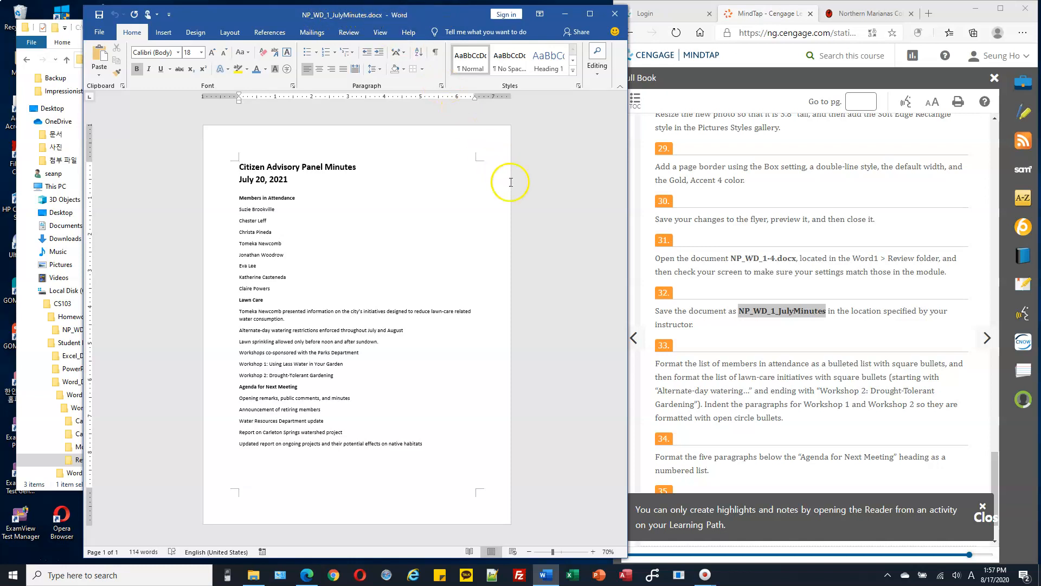
- Format the list of names under "Members in Attendance" as a bulleted list with square bullets
left_click(701, 353)
scroll(705, 325, "down", 1)
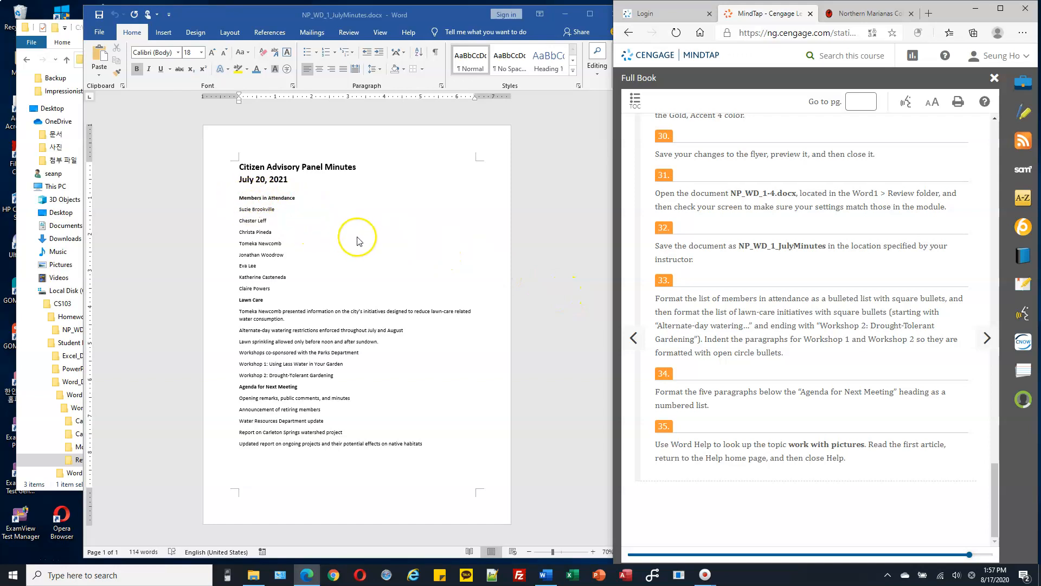
scroll(362, 240, "up", 2, "ctrl")
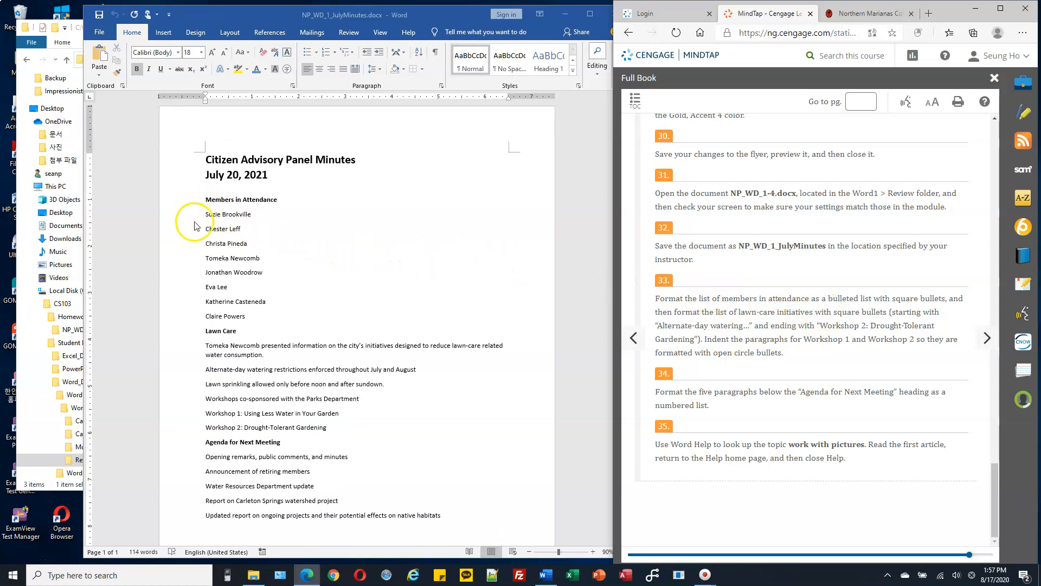
scroll(298, 230, "up", 1)
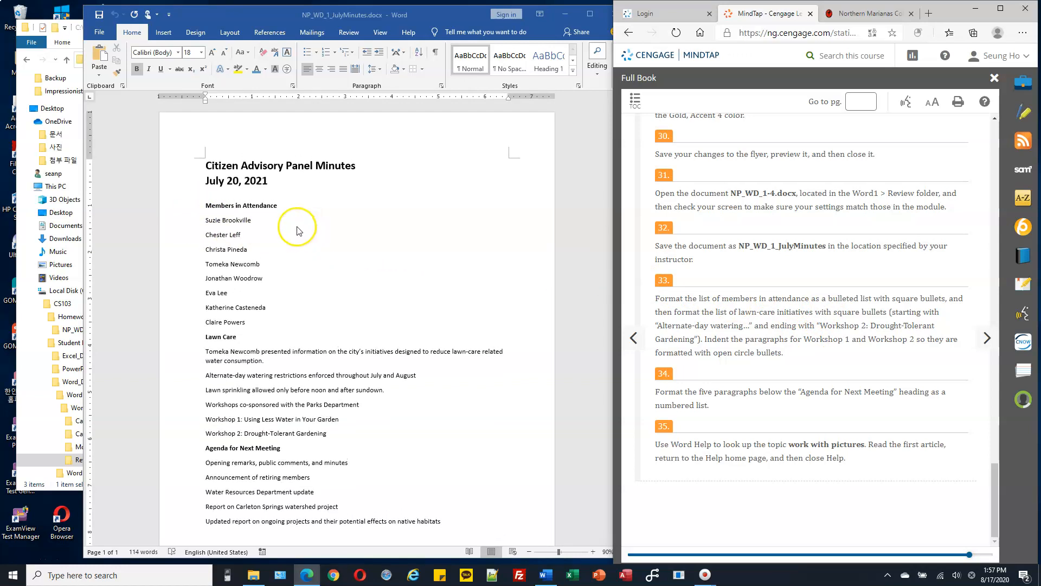
scroll(297, 227, "up", 1)
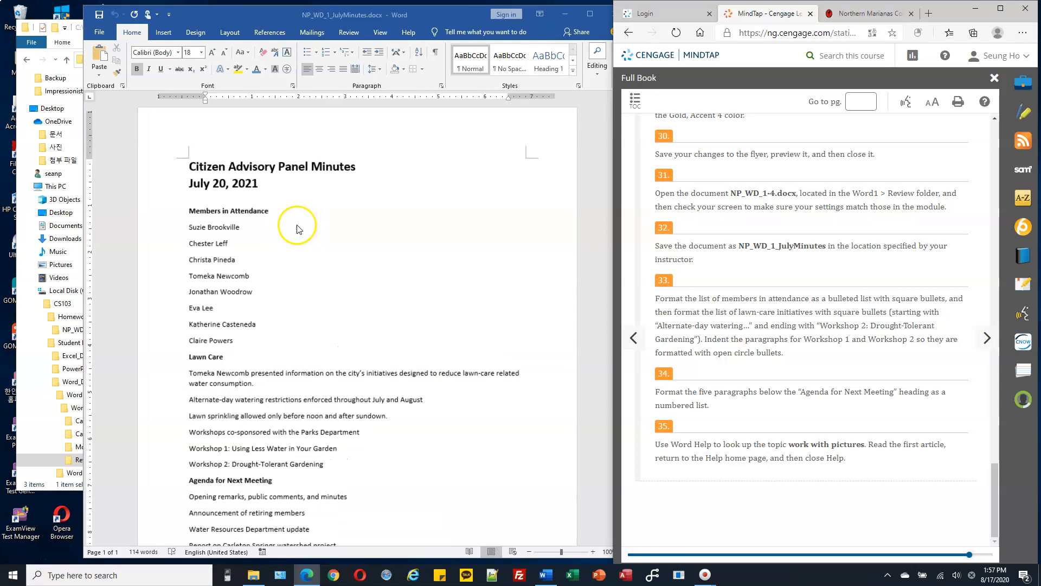
left_click(162, 232)
left_click_drag(154, 235, 153, 341)
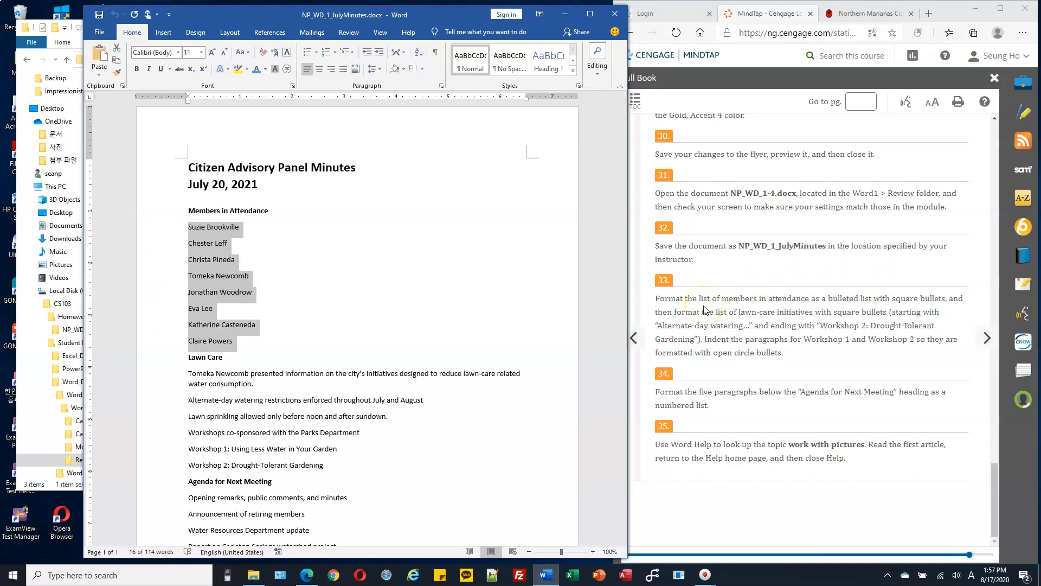
left_click(168, 228)
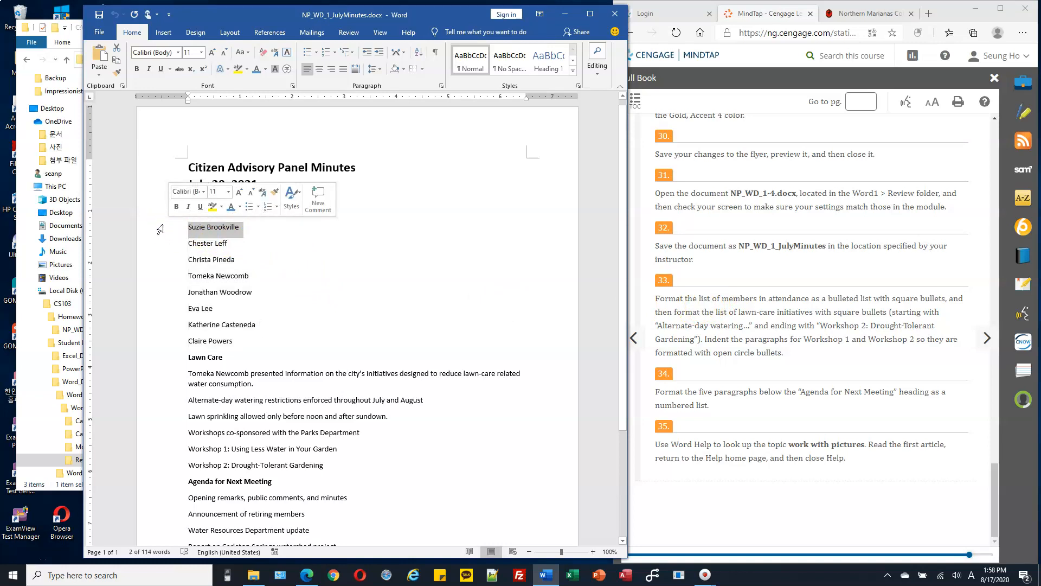
left_click_drag(160, 236, 145, 343)
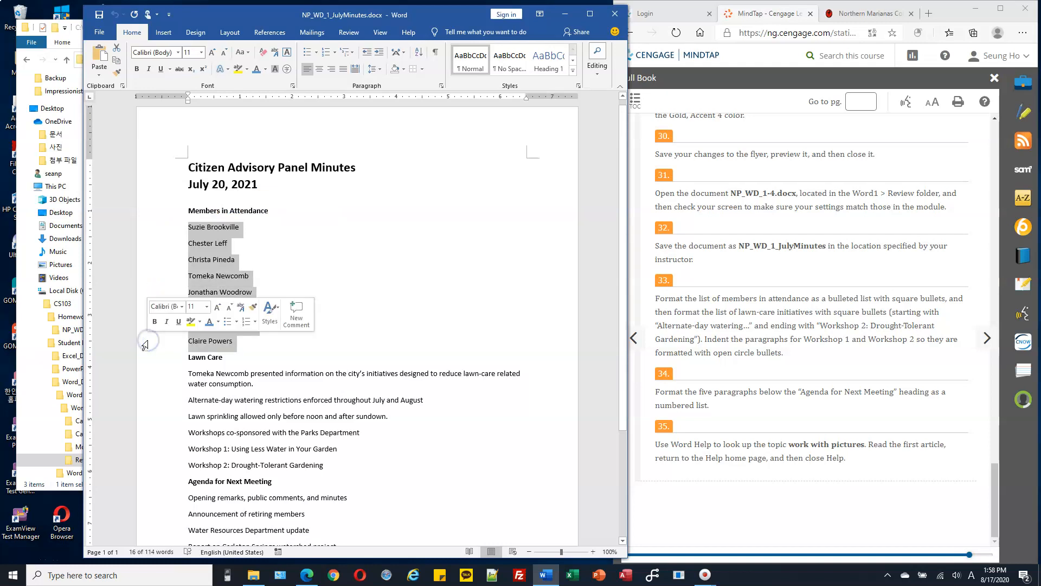
left_click(890, 303)
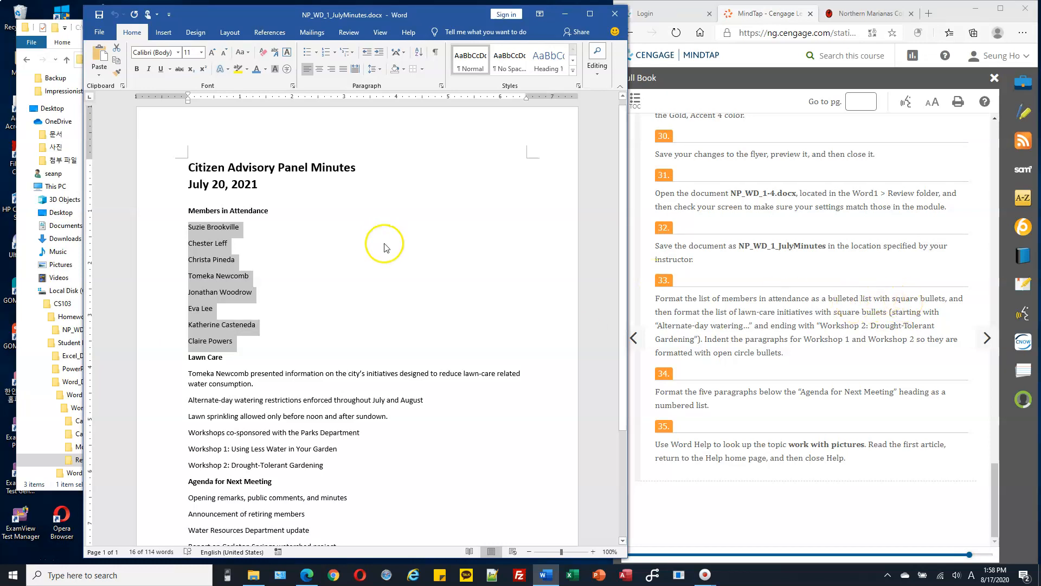
scroll(395, 248, "up", 1)
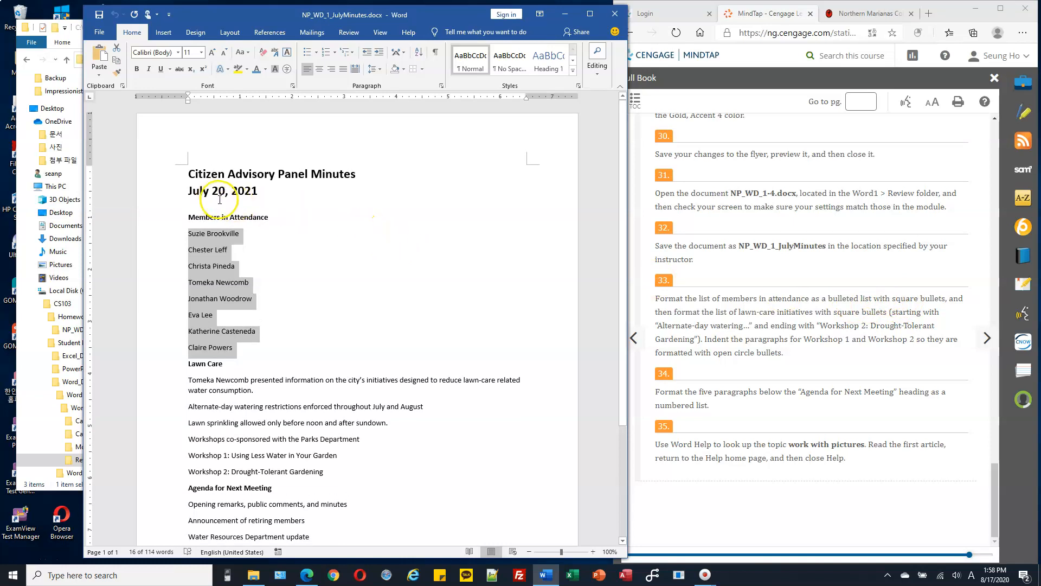
scroll(223, 200, "up", 4)
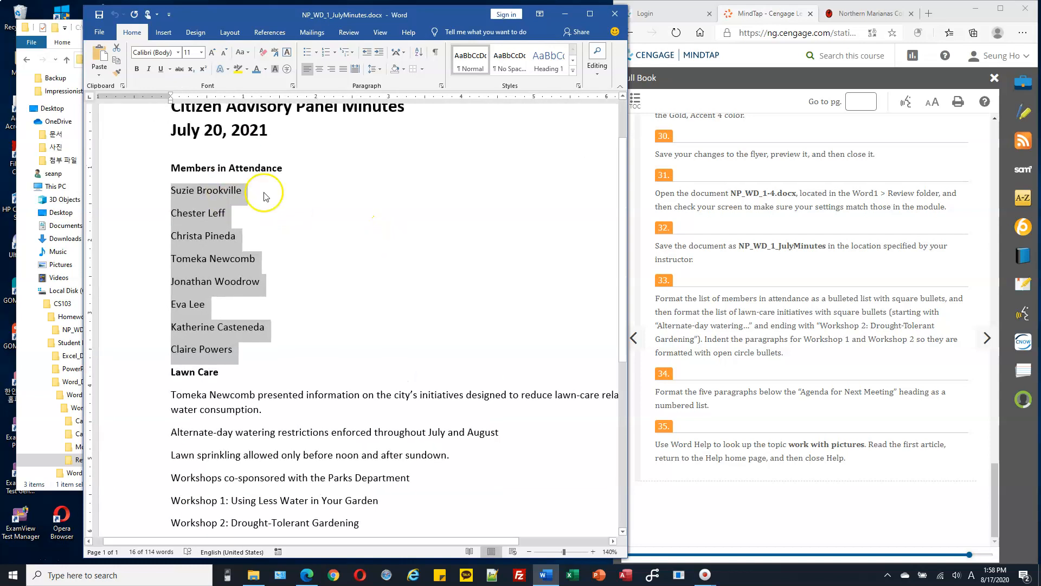
left_click(317, 53)
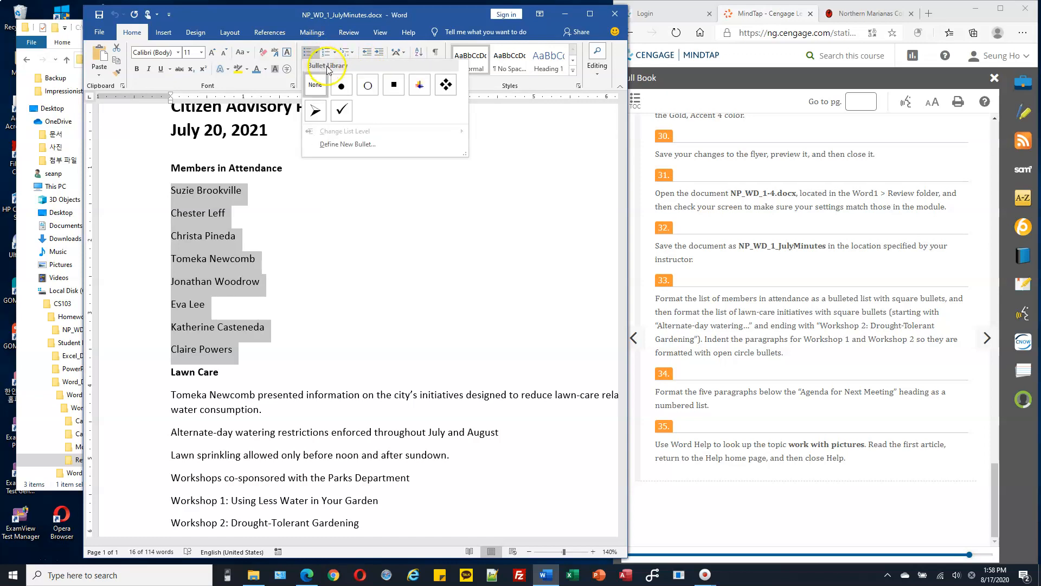
left_click(394, 87)
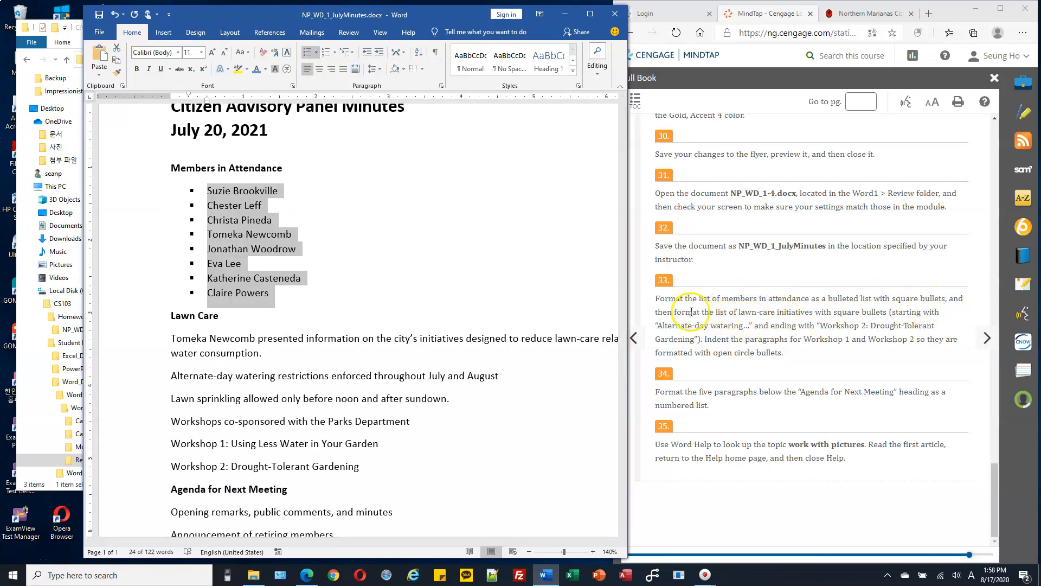
- Format the lawn-care initiatives, from "Alternate-day watering" through "Workshop 2: Drought-Tolerant Gardening", as a bulleted list with square bullets
left_click_drag(739, 312, 813, 314)
scroll(239, 301, "down", 2)
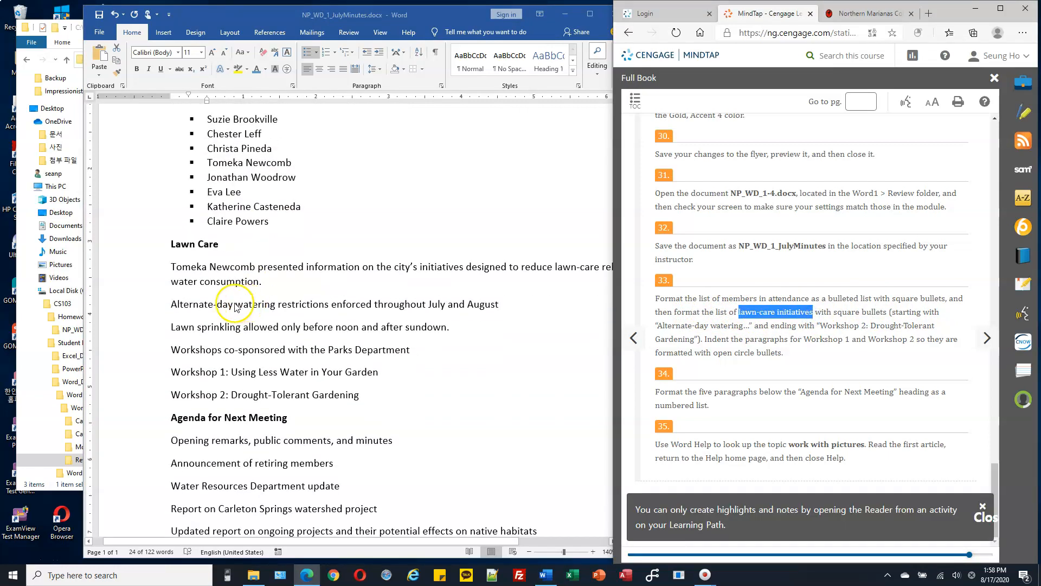
left_click(137, 305)
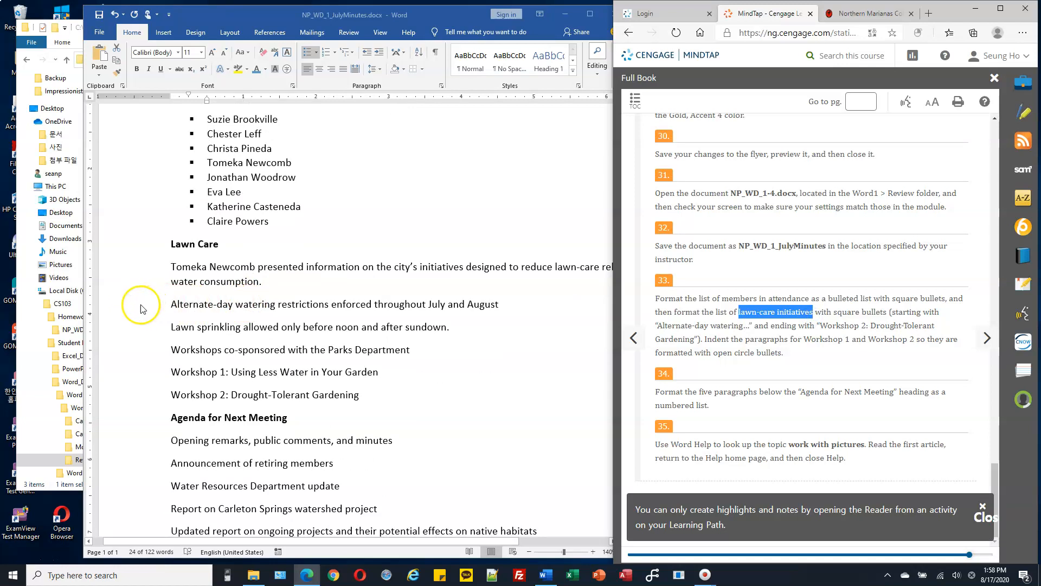
left_click_drag(126, 308, 113, 395)
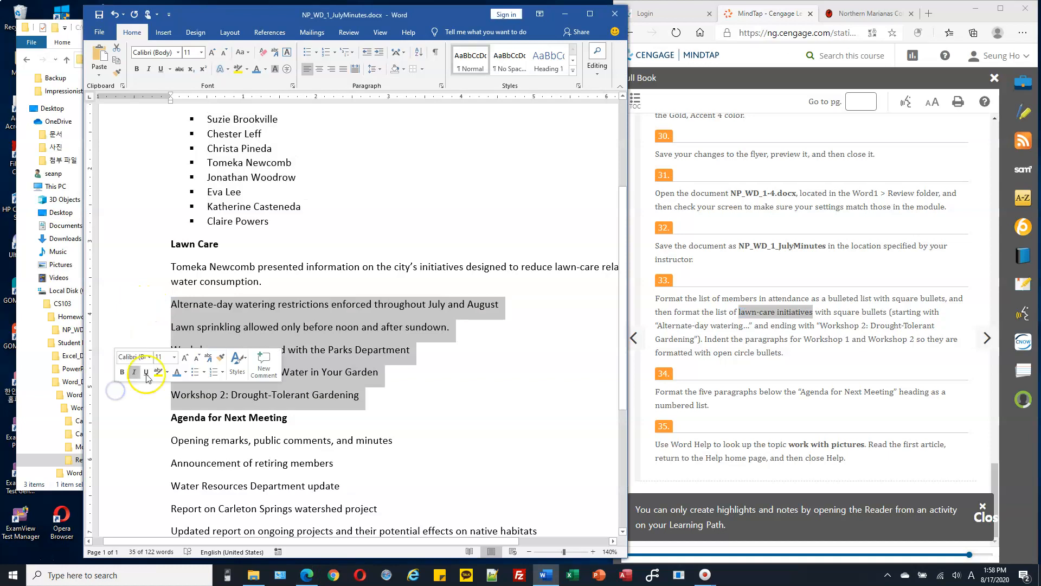
left_click(316, 52)
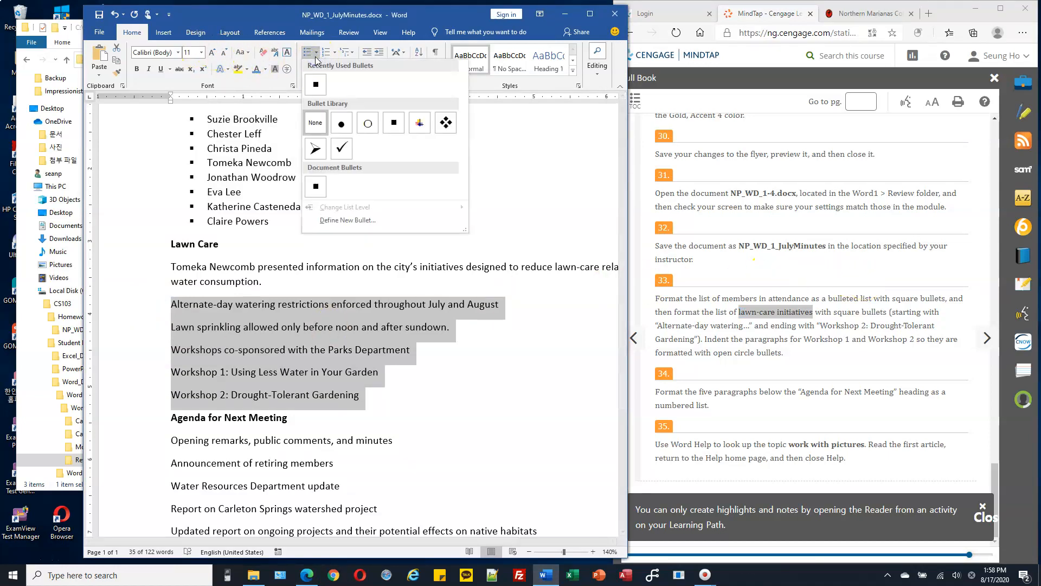
left_click(315, 85)
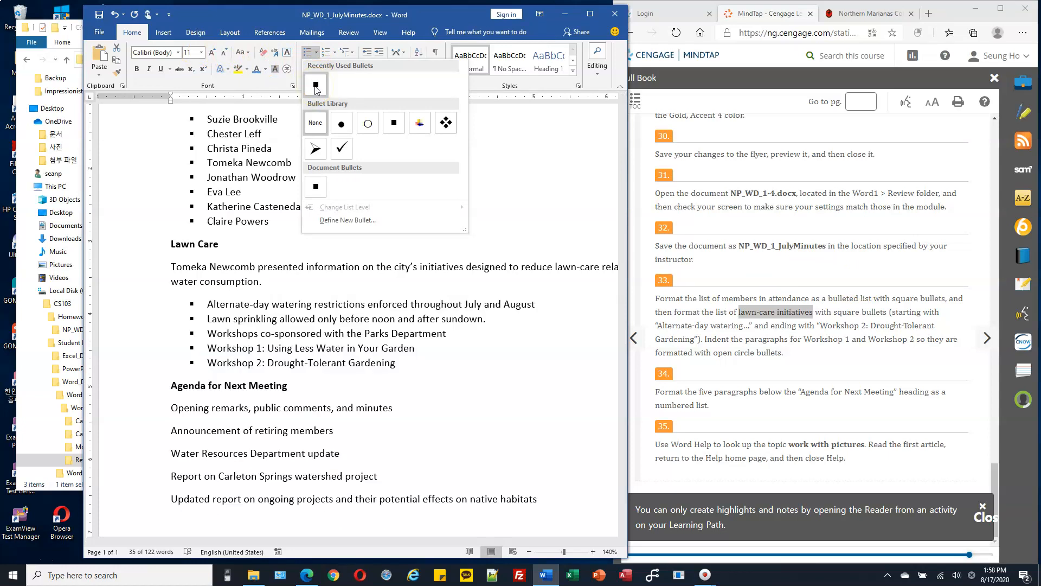
left_click(316, 87)
- Indent the Workshop 1 and Workshop 2 paragraphs one list level so they use open circle bullets
left_click(868, 315)
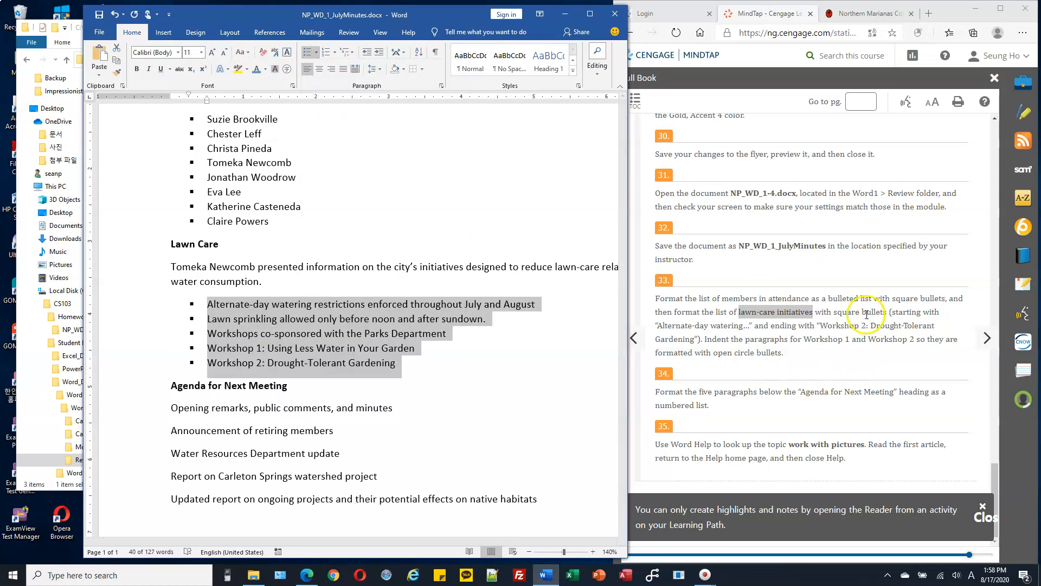
left_click(791, 340)
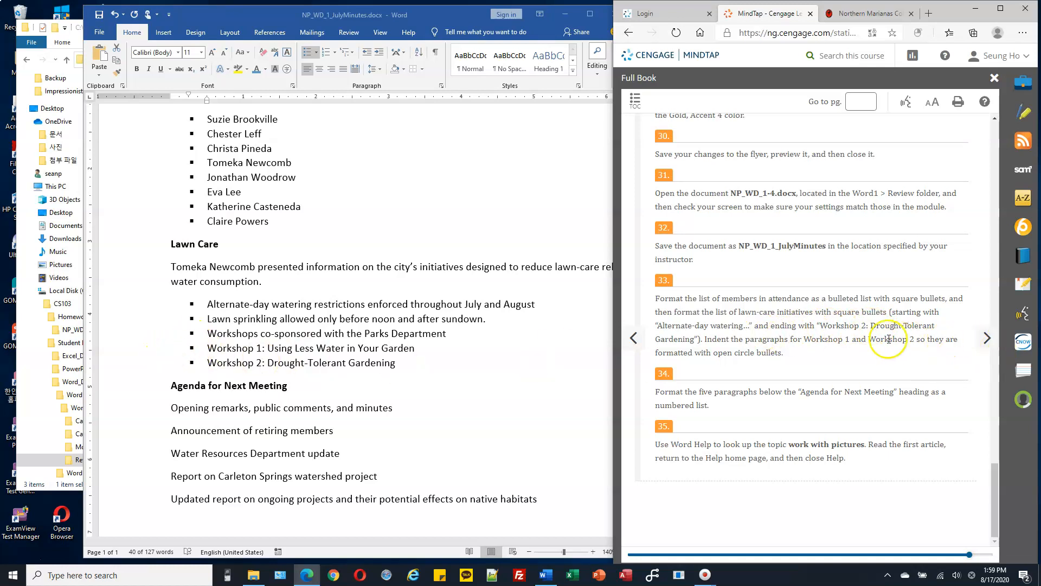
left_click_drag(706, 339, 920, 339)
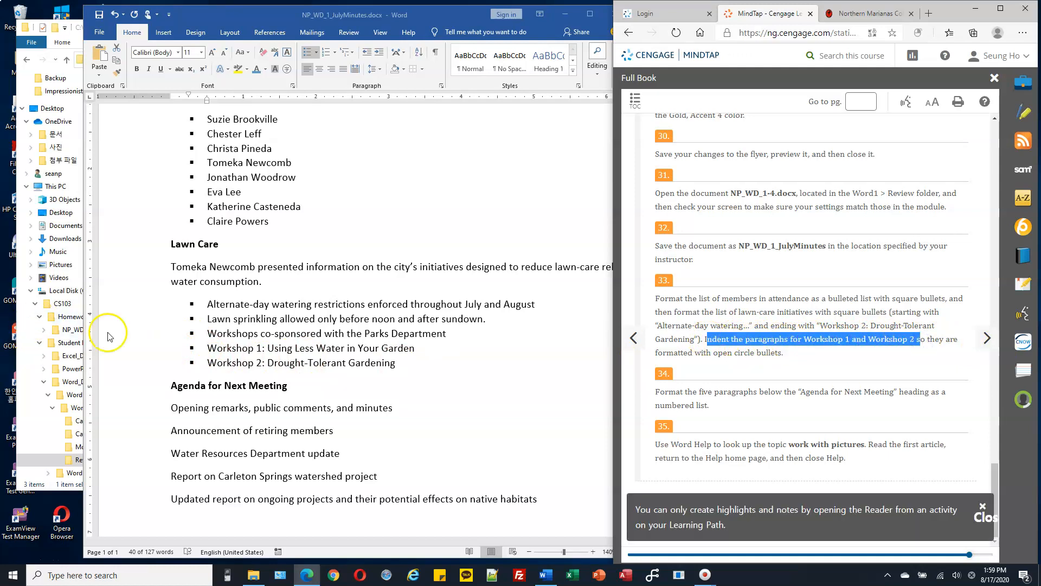
left_click(204, 347)
left_click(127, 350)
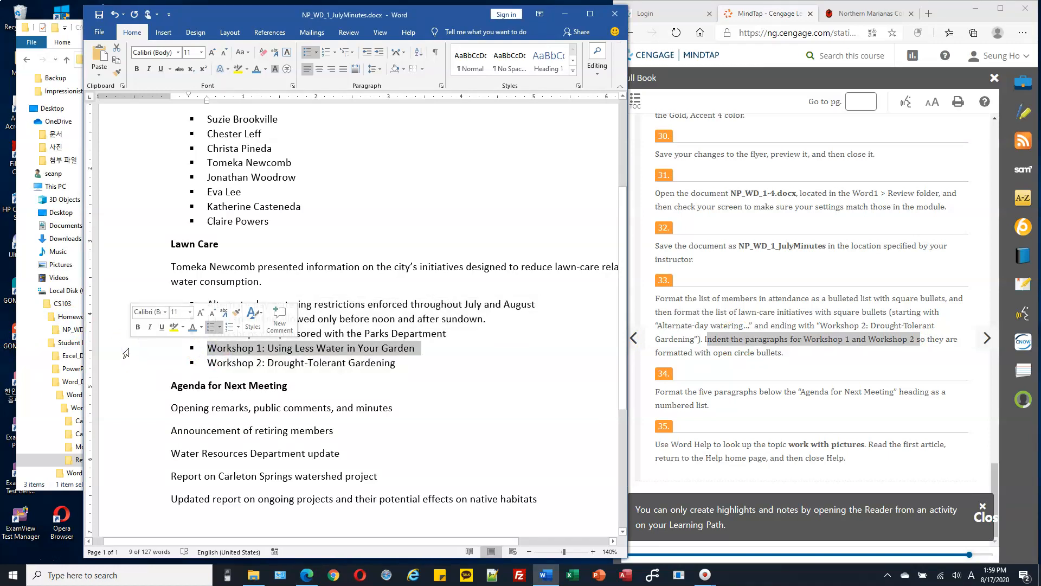
left_click(125, 361, "shift")
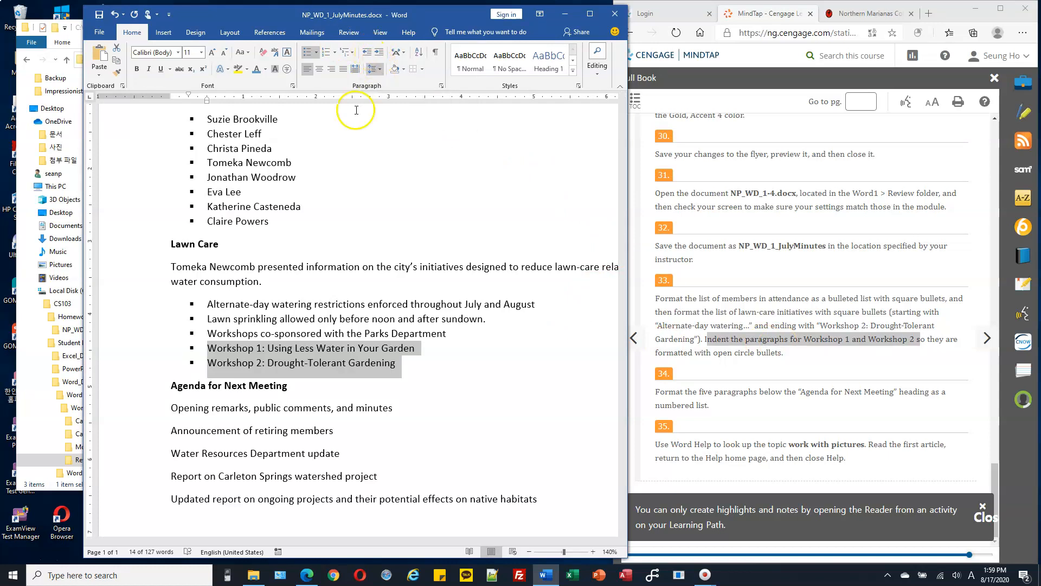
left_click(379, 52)
left_click(367, 53)
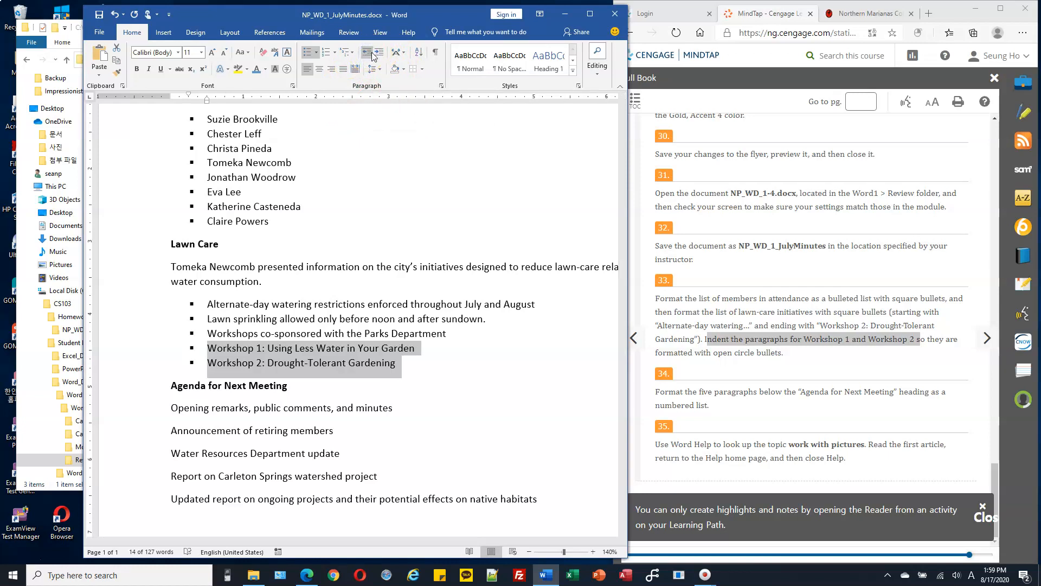
left_click(379, 54)
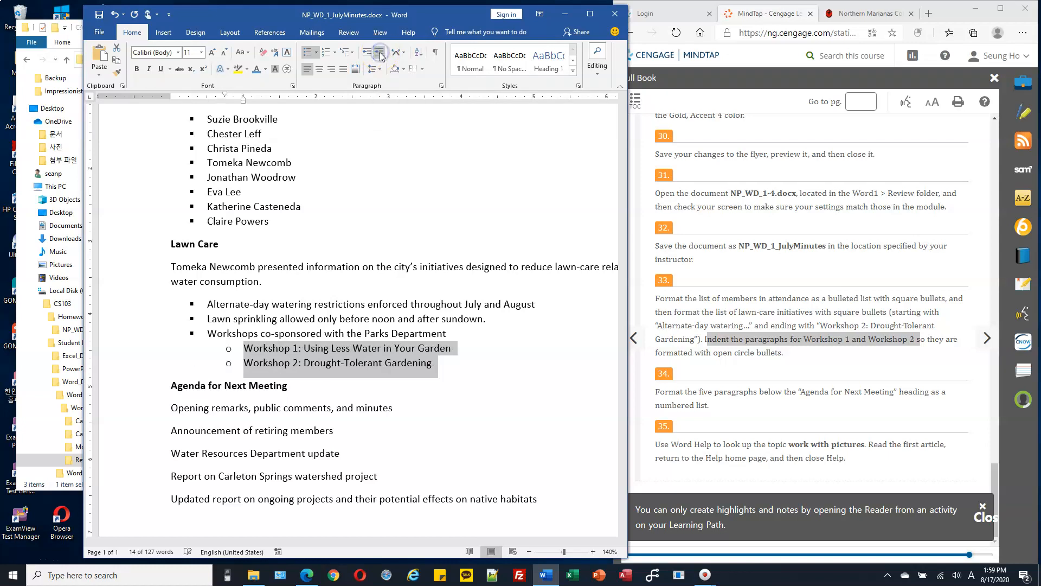
- Try indenting the two workshop bullets two more list levels, and return them to the open circle level
left_click(379, 54)
left_click(381, 55)
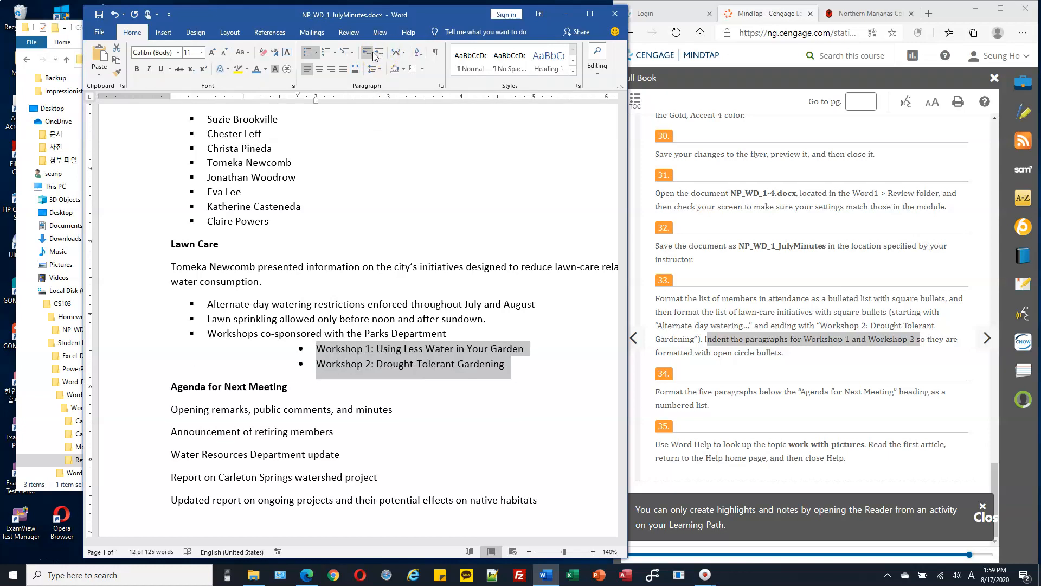
left_click(367, 53)
left_click(368, 52)
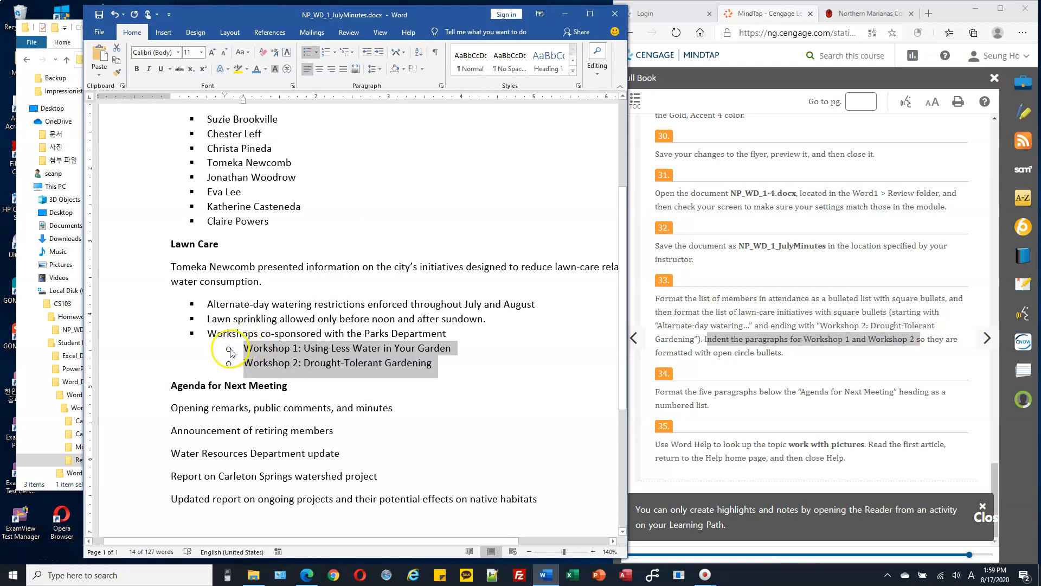
- Format the five paragraphs below the "Agenda for Next Meeting" heading as a numbered list in the 1., 2., 3. format
scroll(325, 336, "down", 2)
left_click(717, 394)
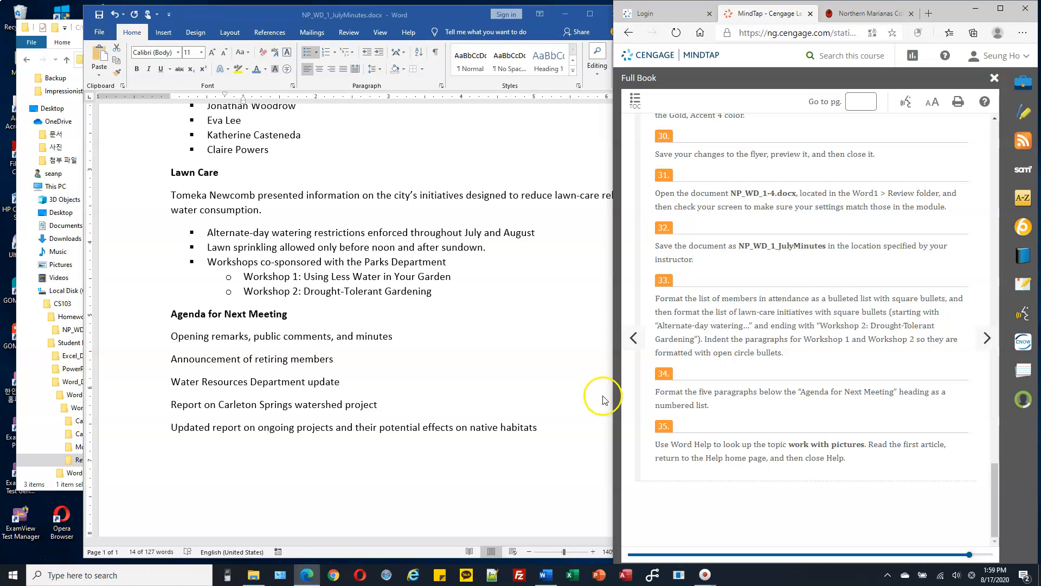
left_click_drag(141, 338, 145, 390)
left_click_drag(120, 336, 126, 428)
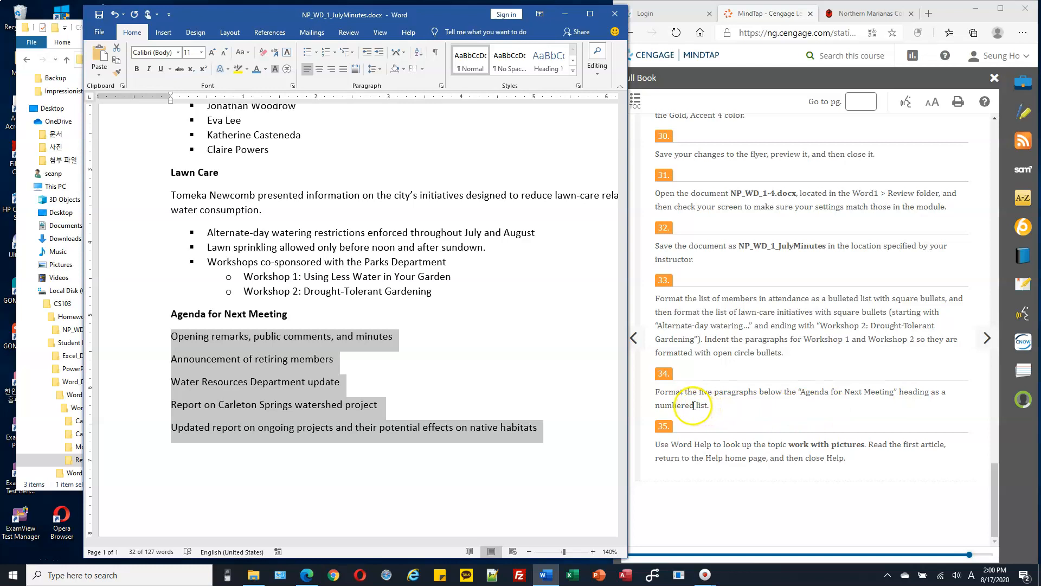
left_click(336, 53)
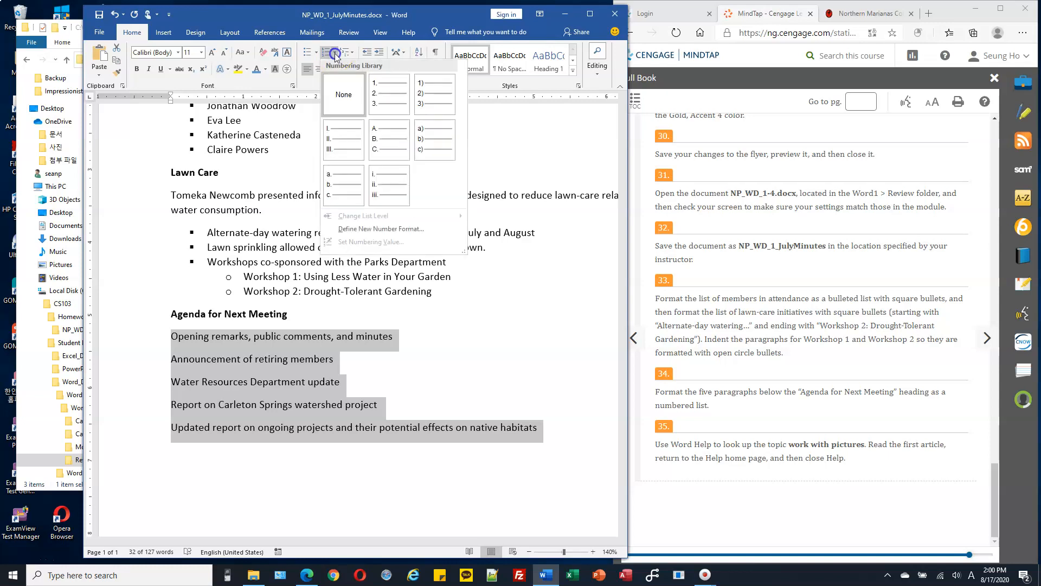
left_click(390, 98)
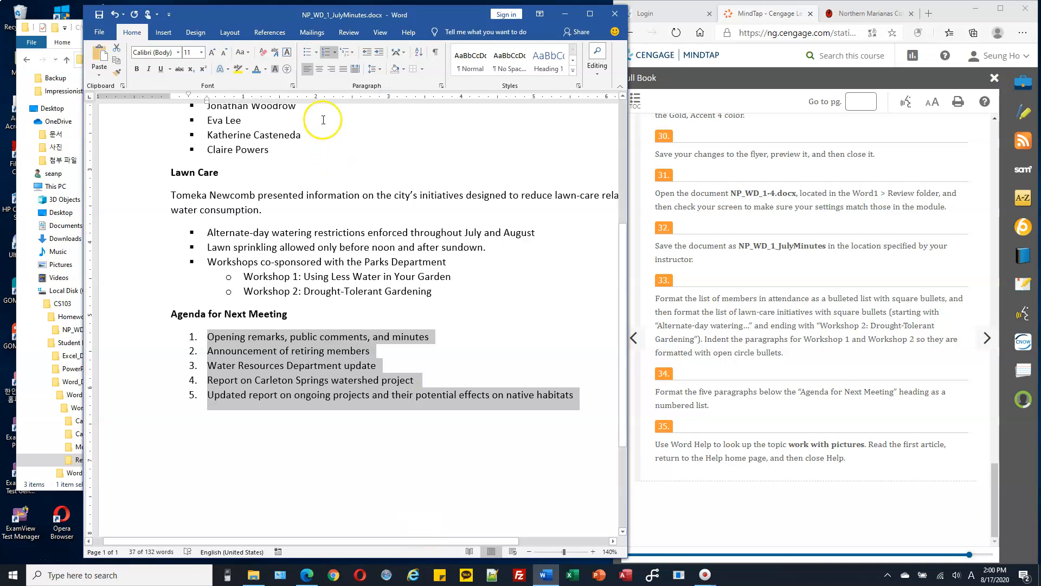
left_click(336, 52)
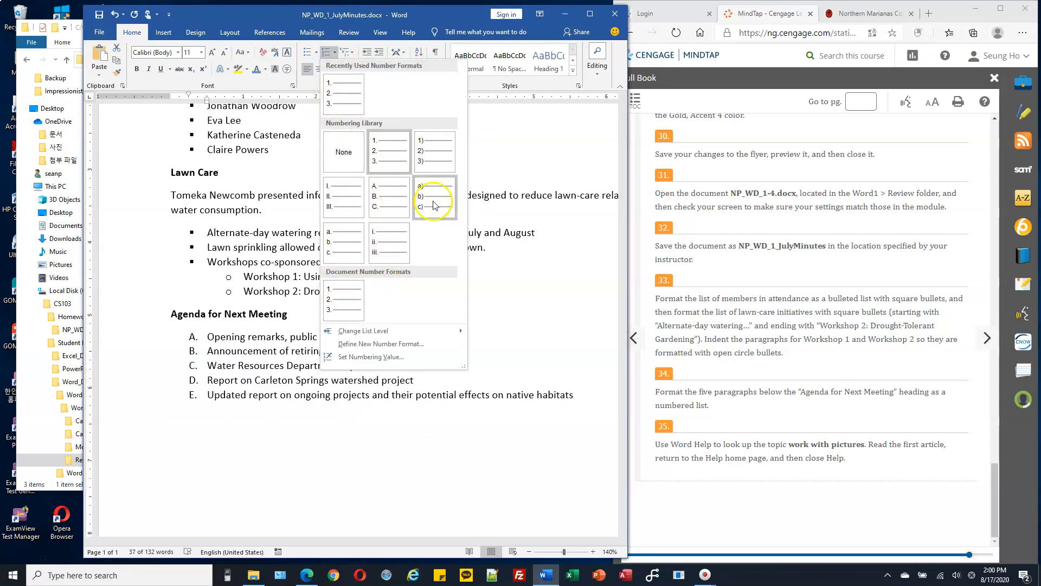
left_click(392, 159)
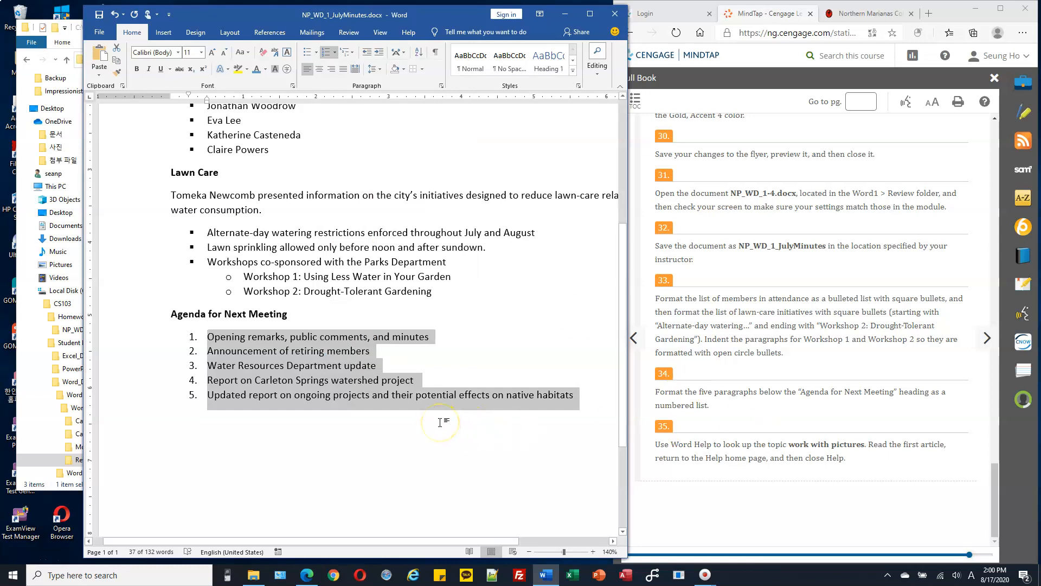
- Open Word Help as instruction 35 asks and search for the topic "work with pictures"
left_click(779, 446)
double_click(699, 444)
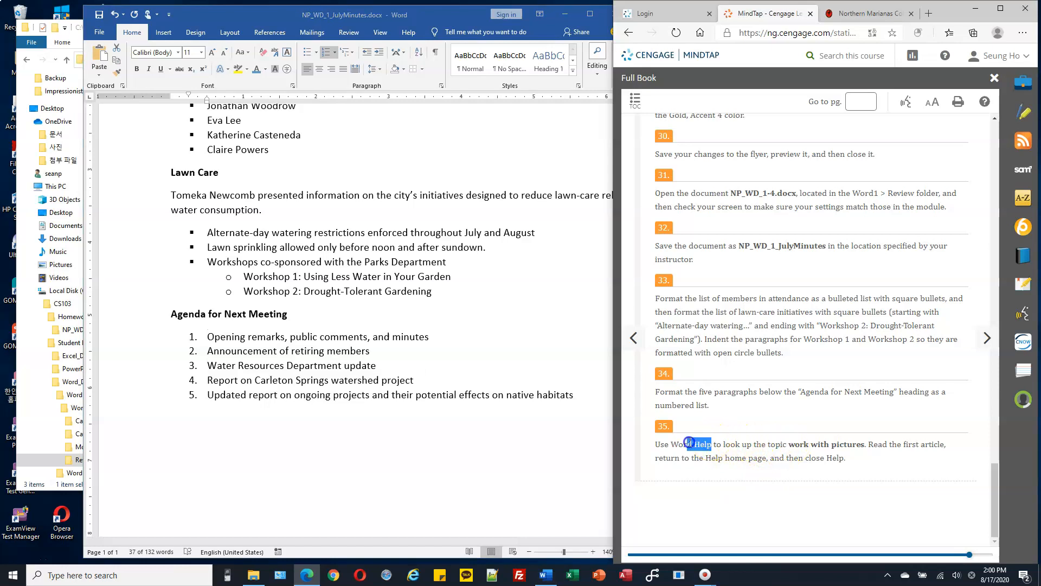
left_click(496, 347)
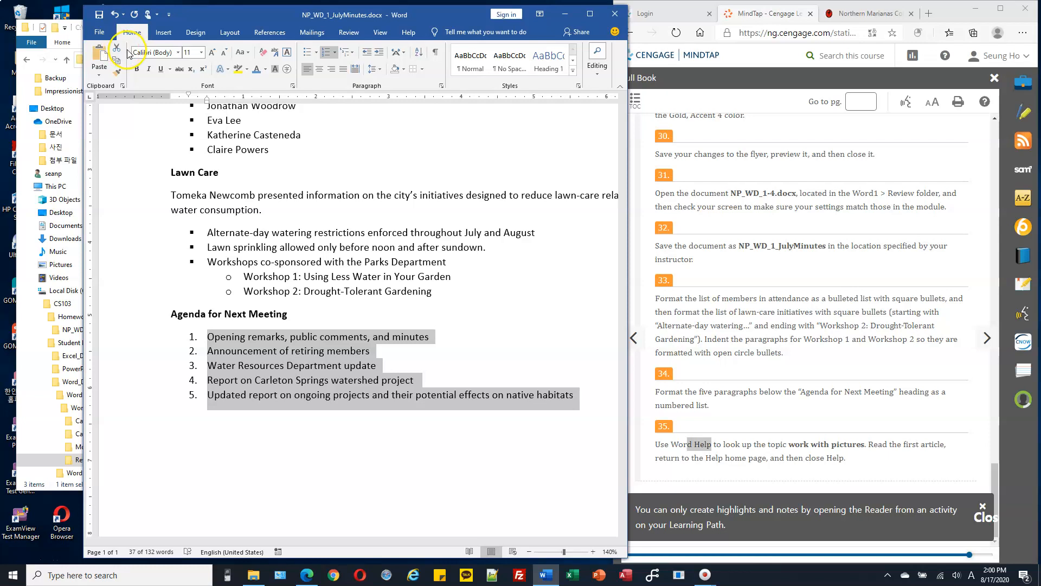
key("F1")
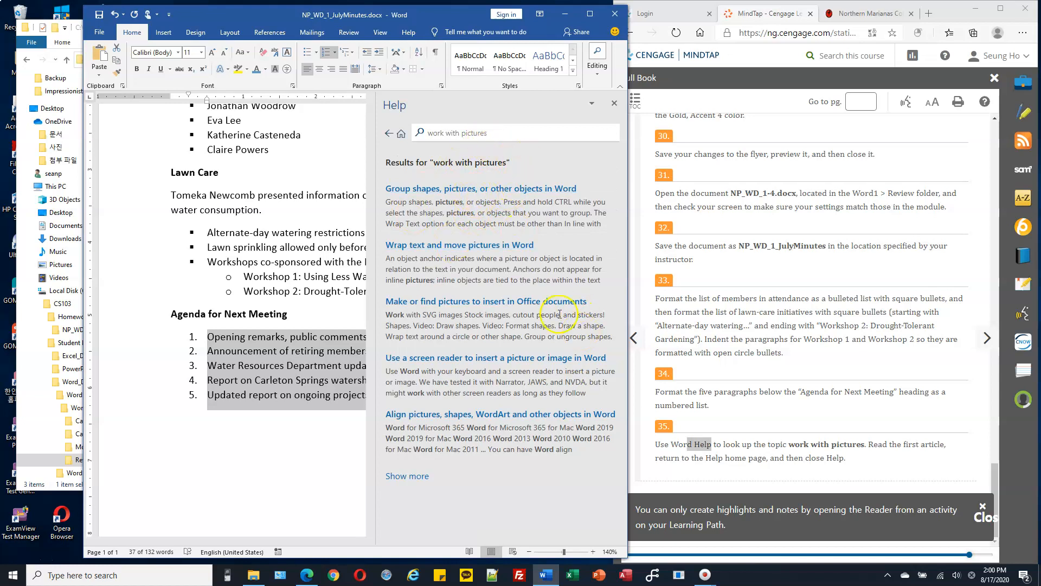
- Check instruction 35 in the MindTap reader, close Word Help, and deselect the numbered agenda paragraphs in the July minutes
left_click(759, 446)
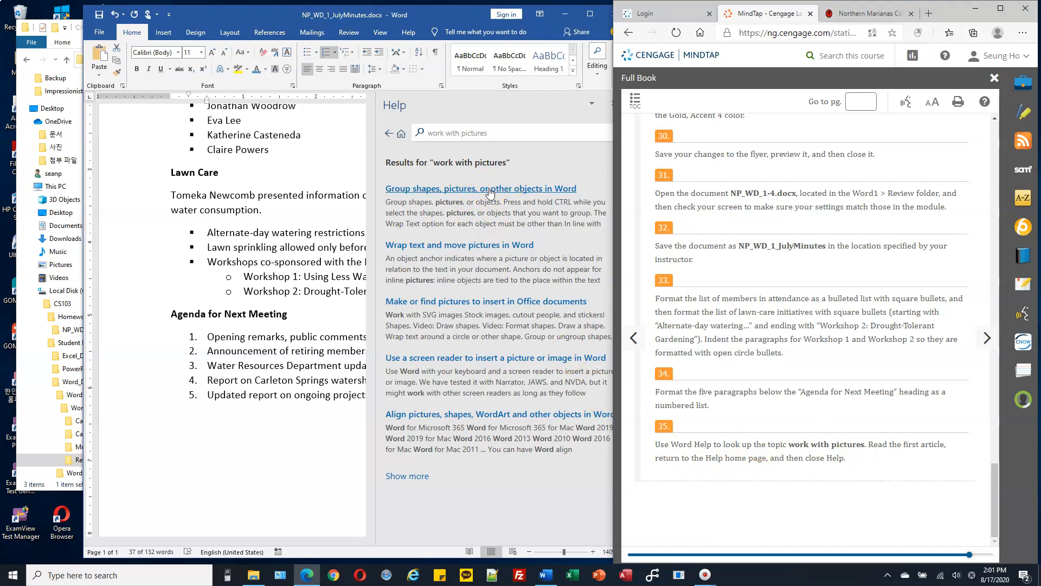
left_click(527, 125)
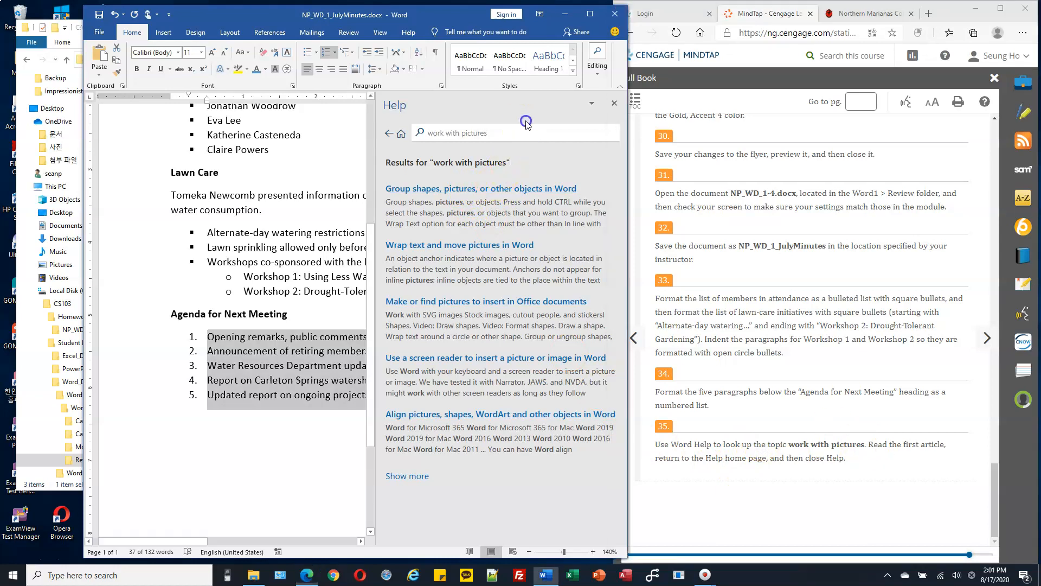
left_click(614, 104)
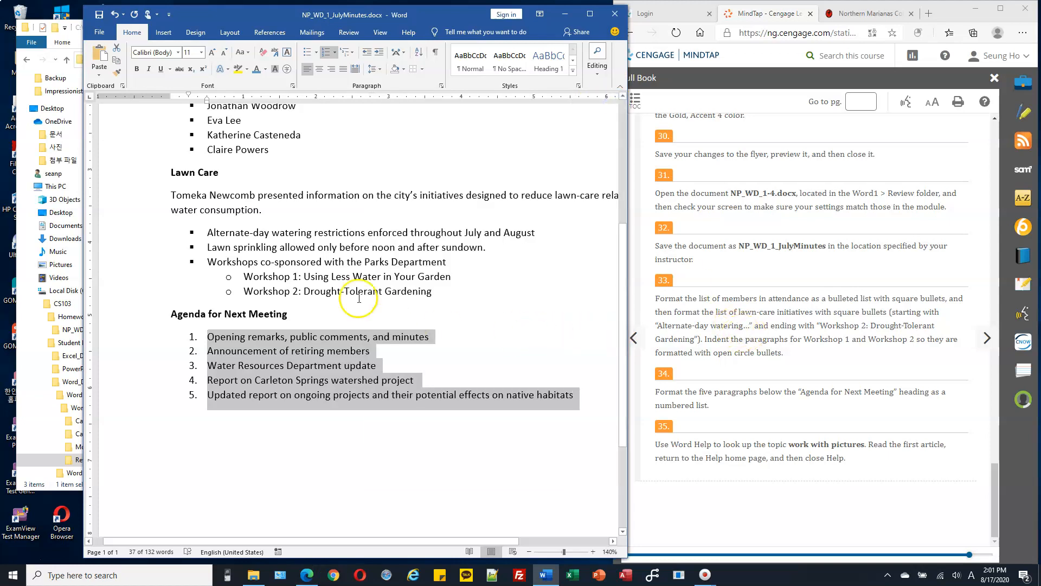
left_click(326, 262)
scroll(360, 263, "up", 5)
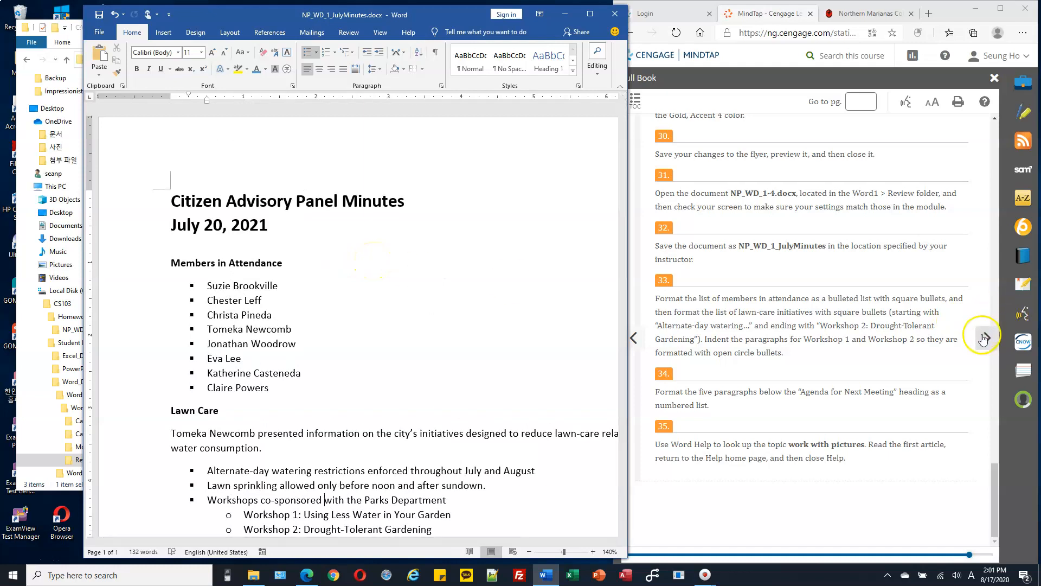
- Advance the MindTap reader to the section after instruction 35, and close the NP_WD_1_JulyMinutes document
left_click(984, 339)
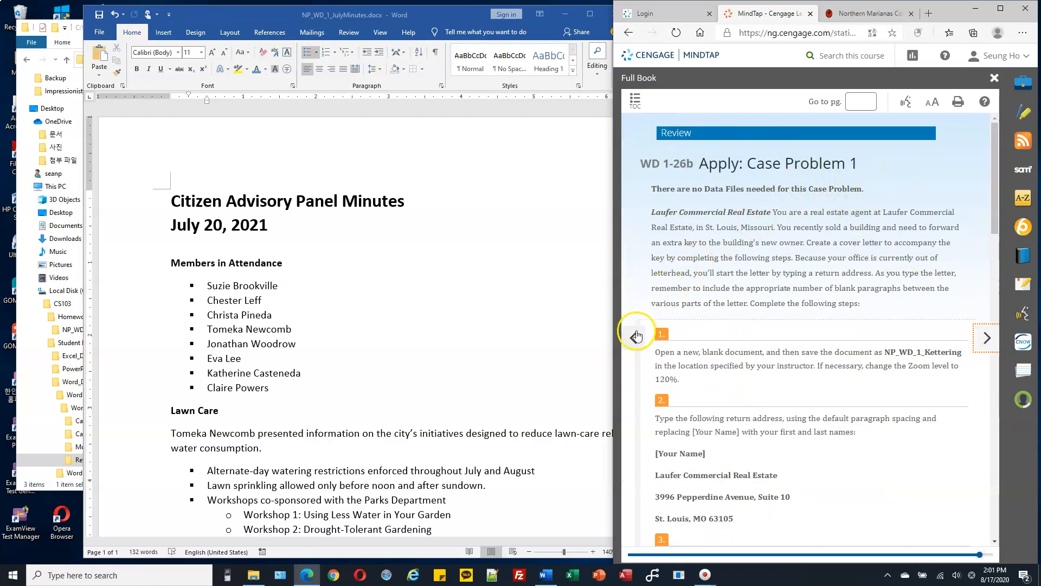
left_click(348, 255)
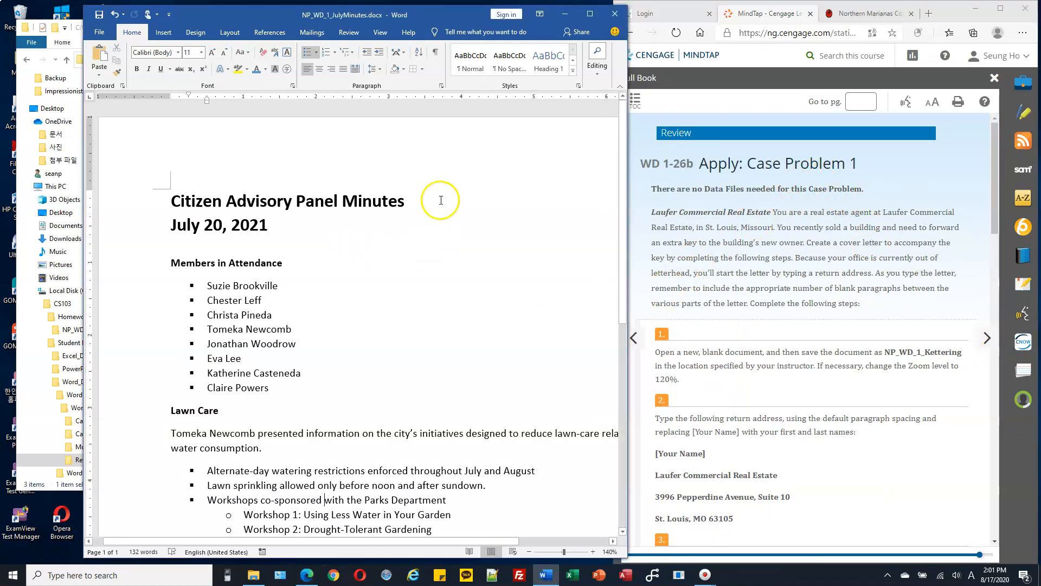
left_click(615, 13)
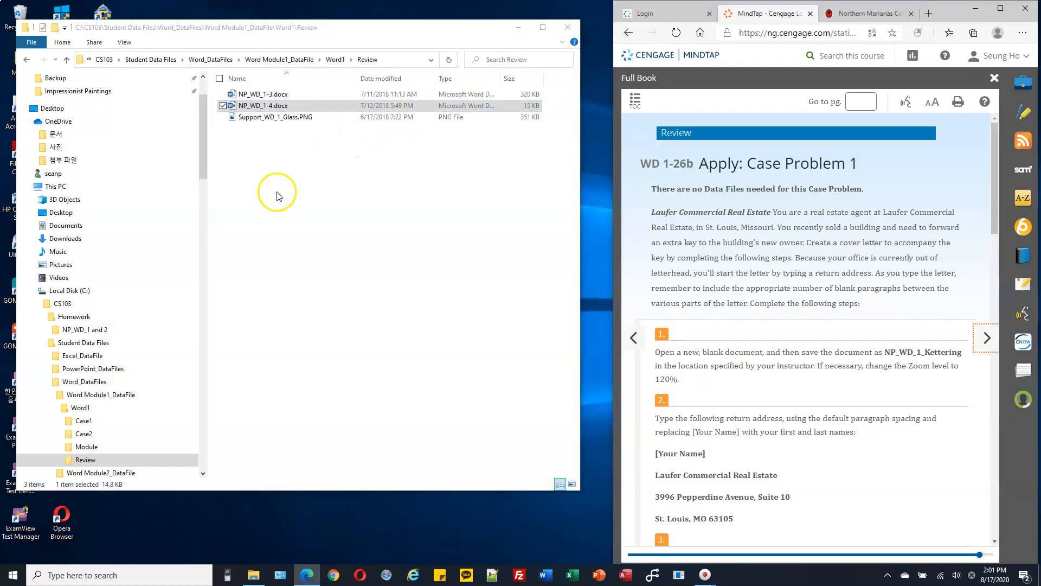
- Open the CS103 Homework folder in File Explorer and check the four saved NP_WD_1 Word documents
left_click(91, 329)
left_click(92, 319)
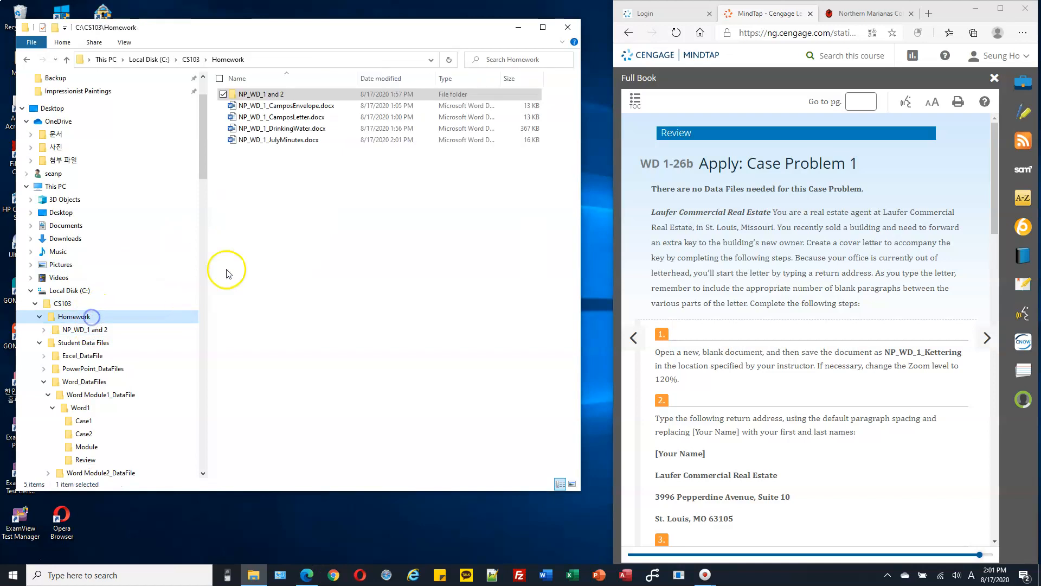
left_click_drag(337, 173, 288, 103)
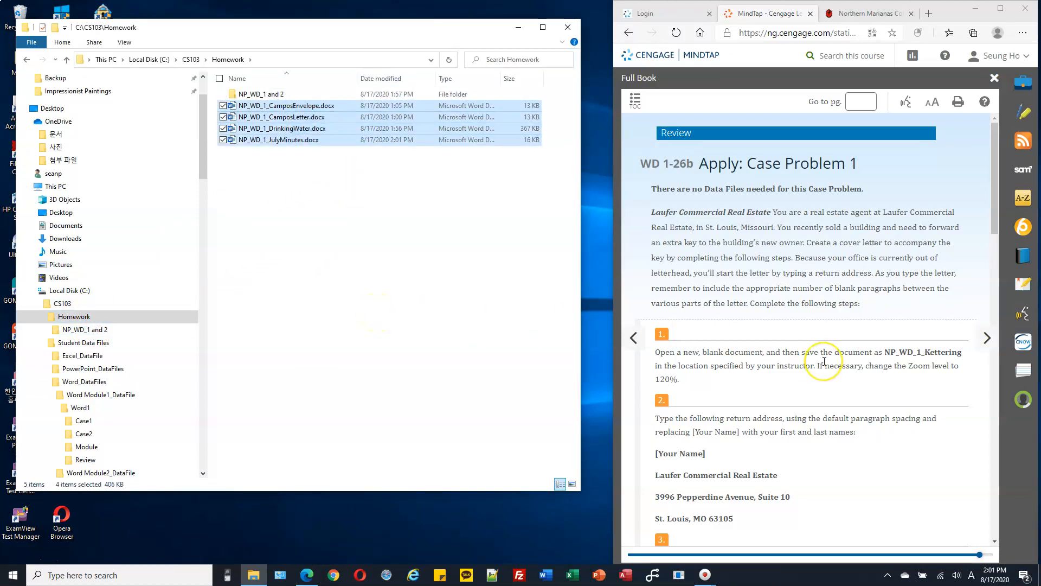
left_click(525, 270)
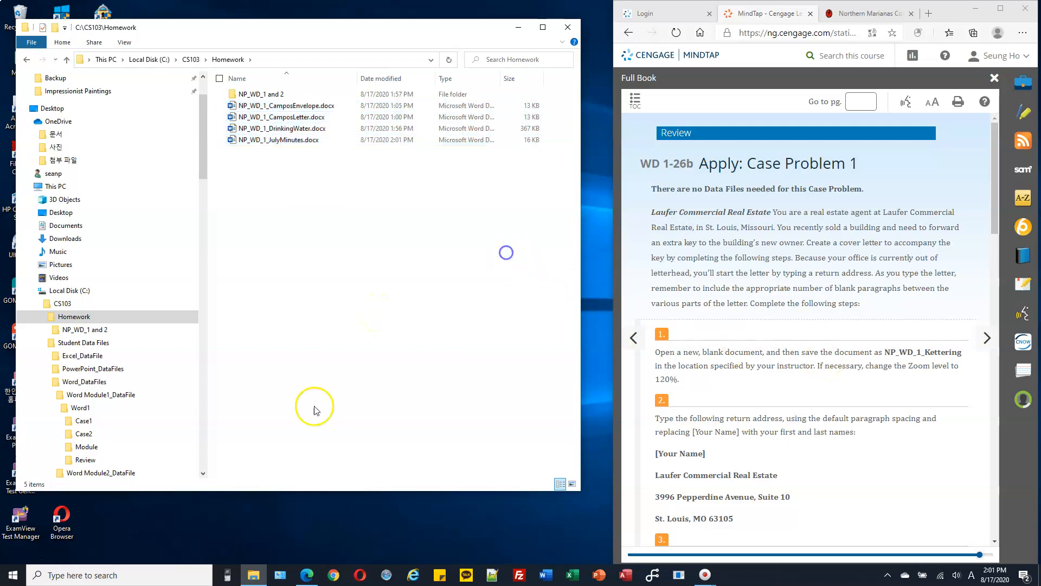